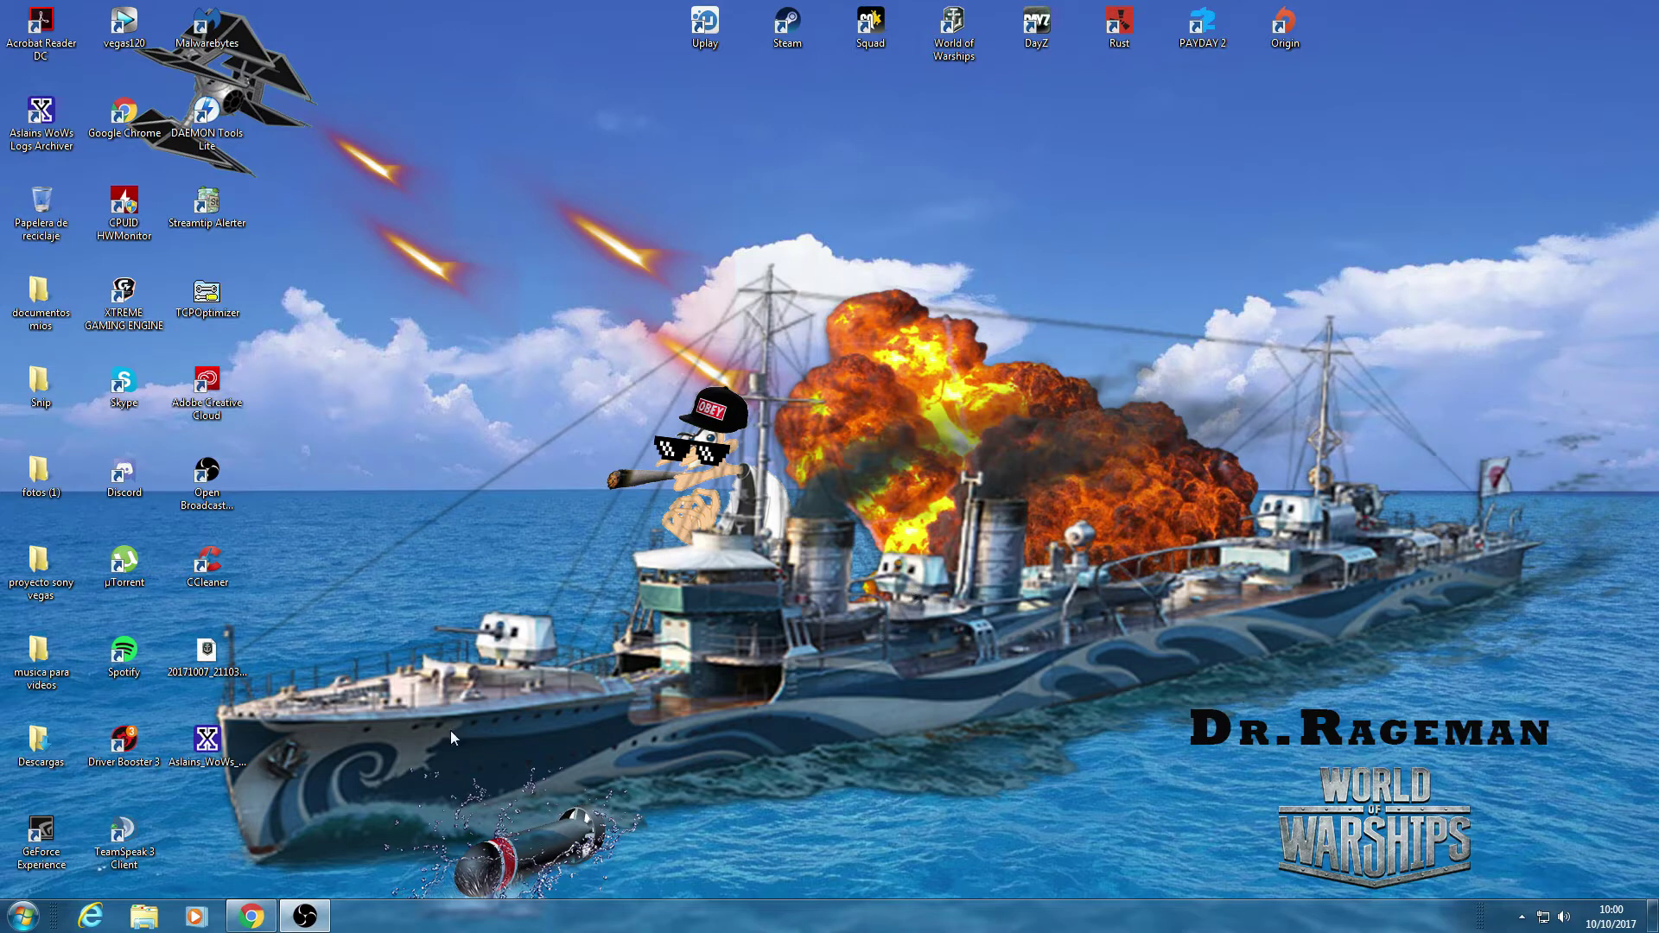
- In Chrome, search the web for "Aslain" in a new tab, open the Aslain.com forums and close the old modpack tab
click(250, 916)
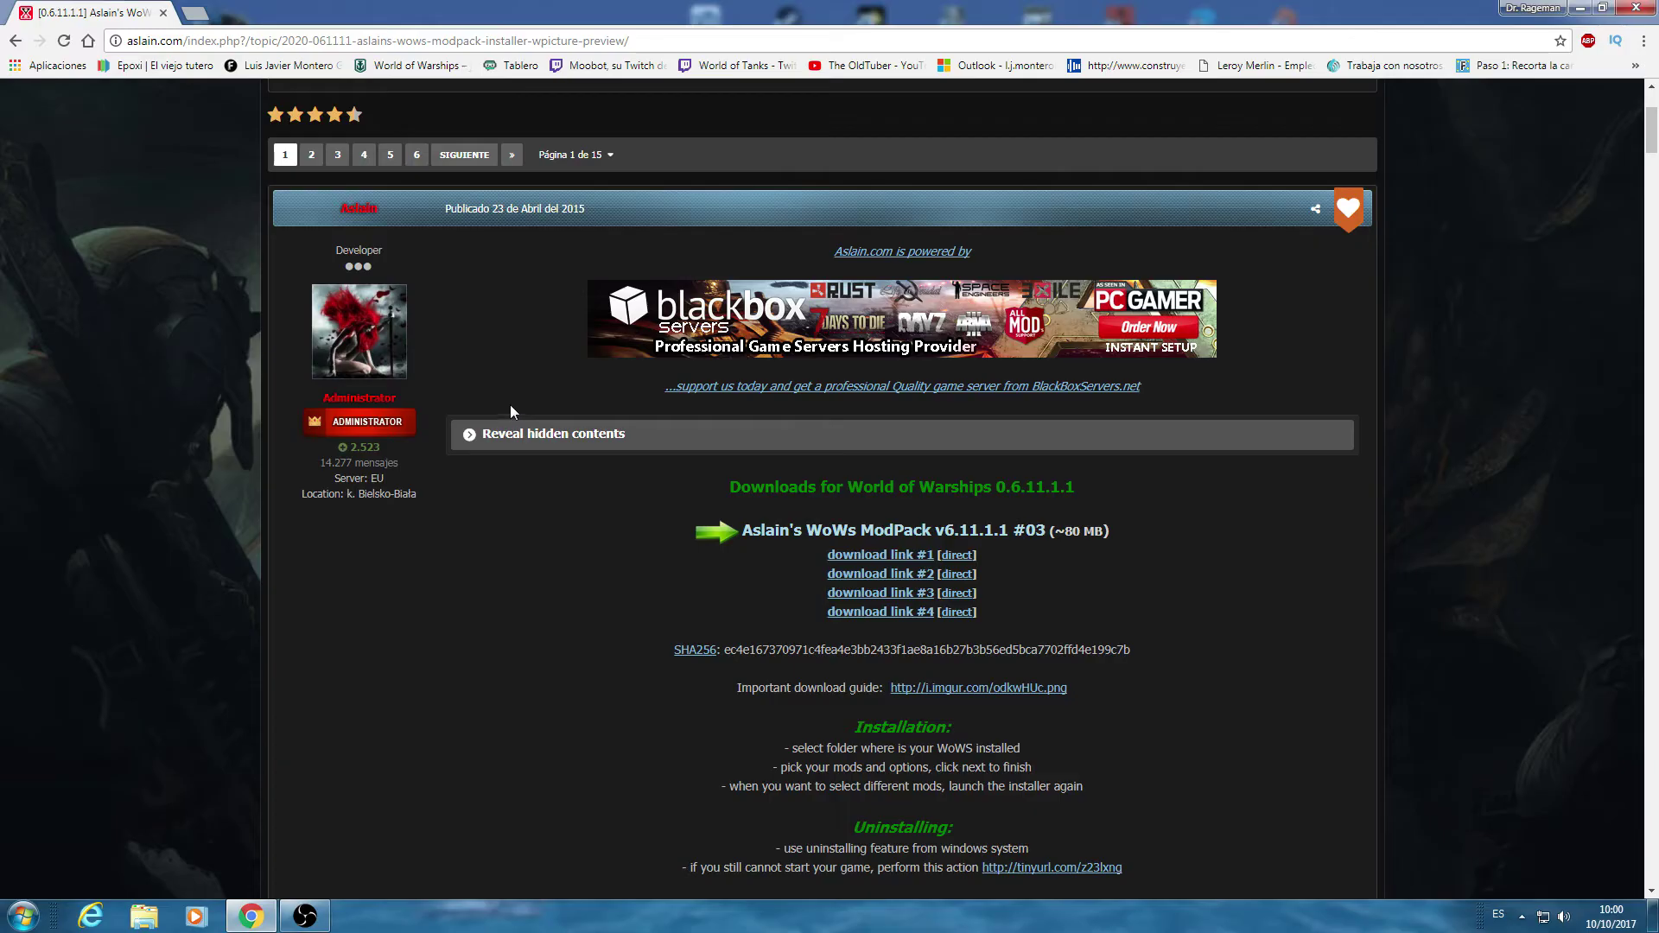
click(196, 13)
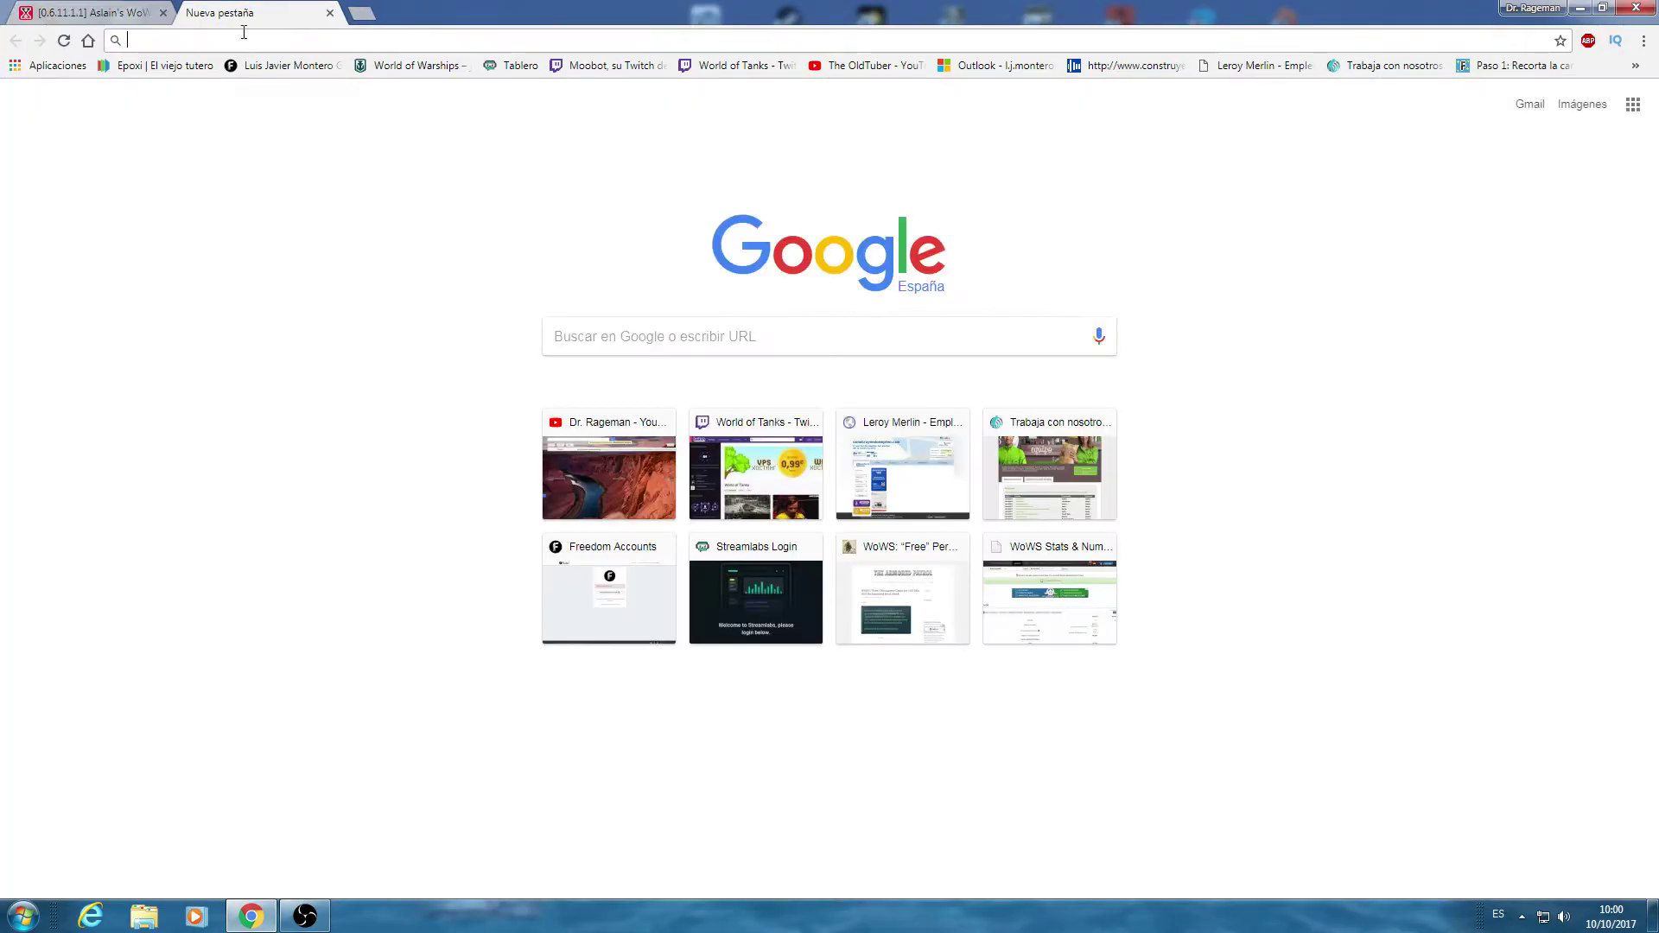
text(Aslain)
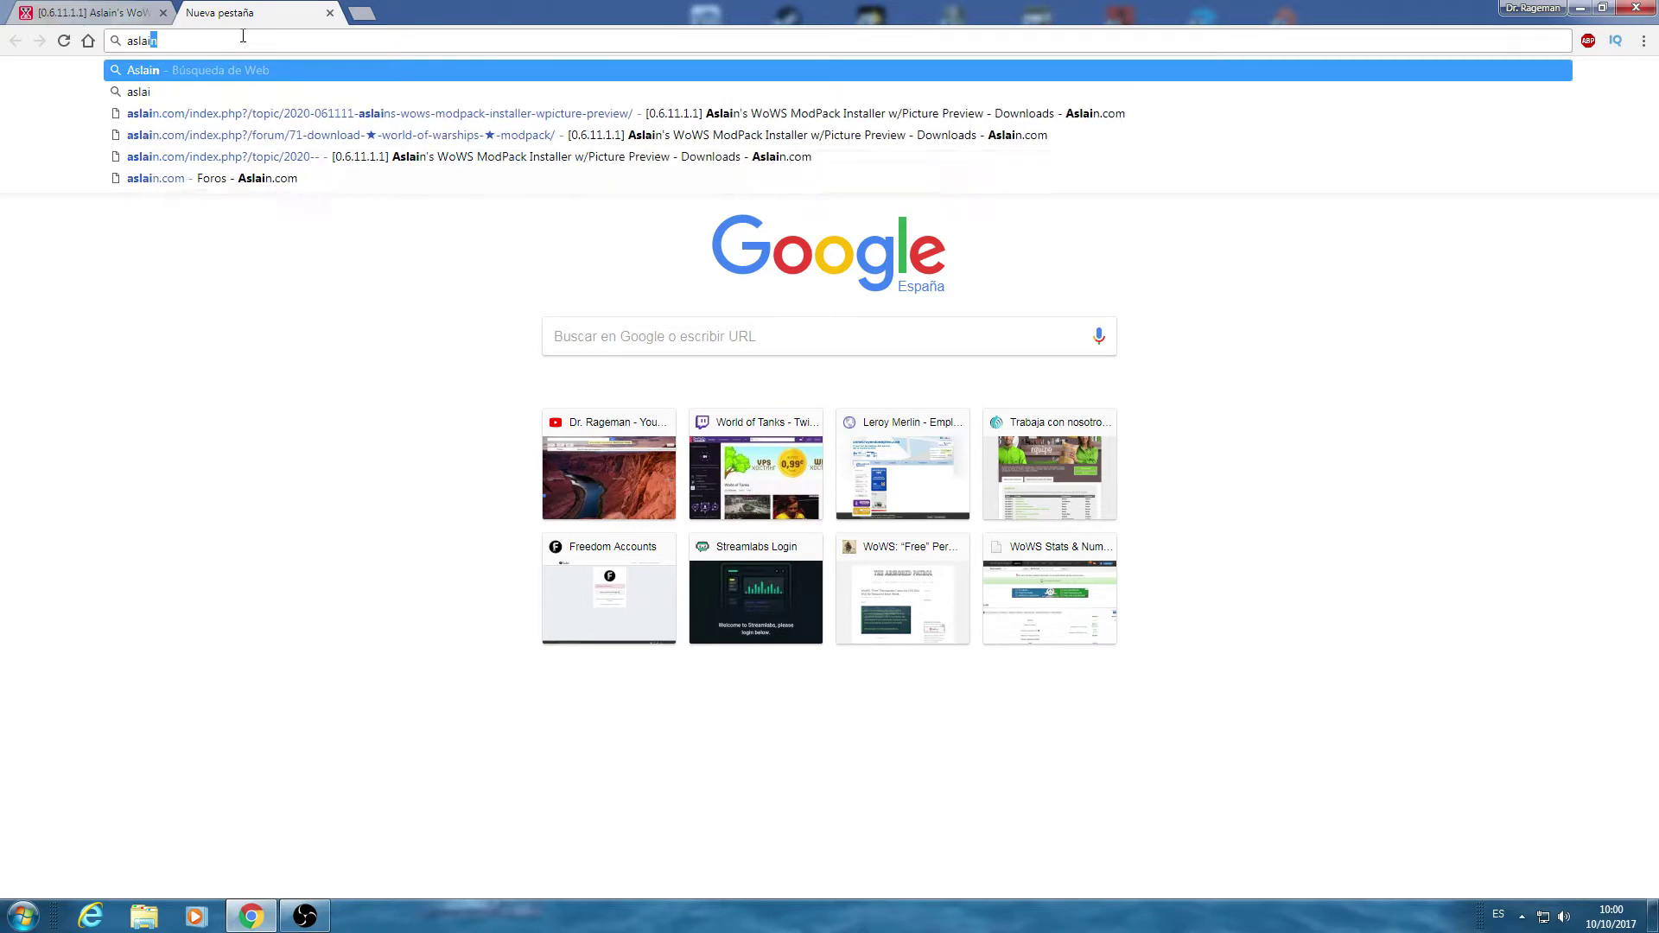
key(Return)
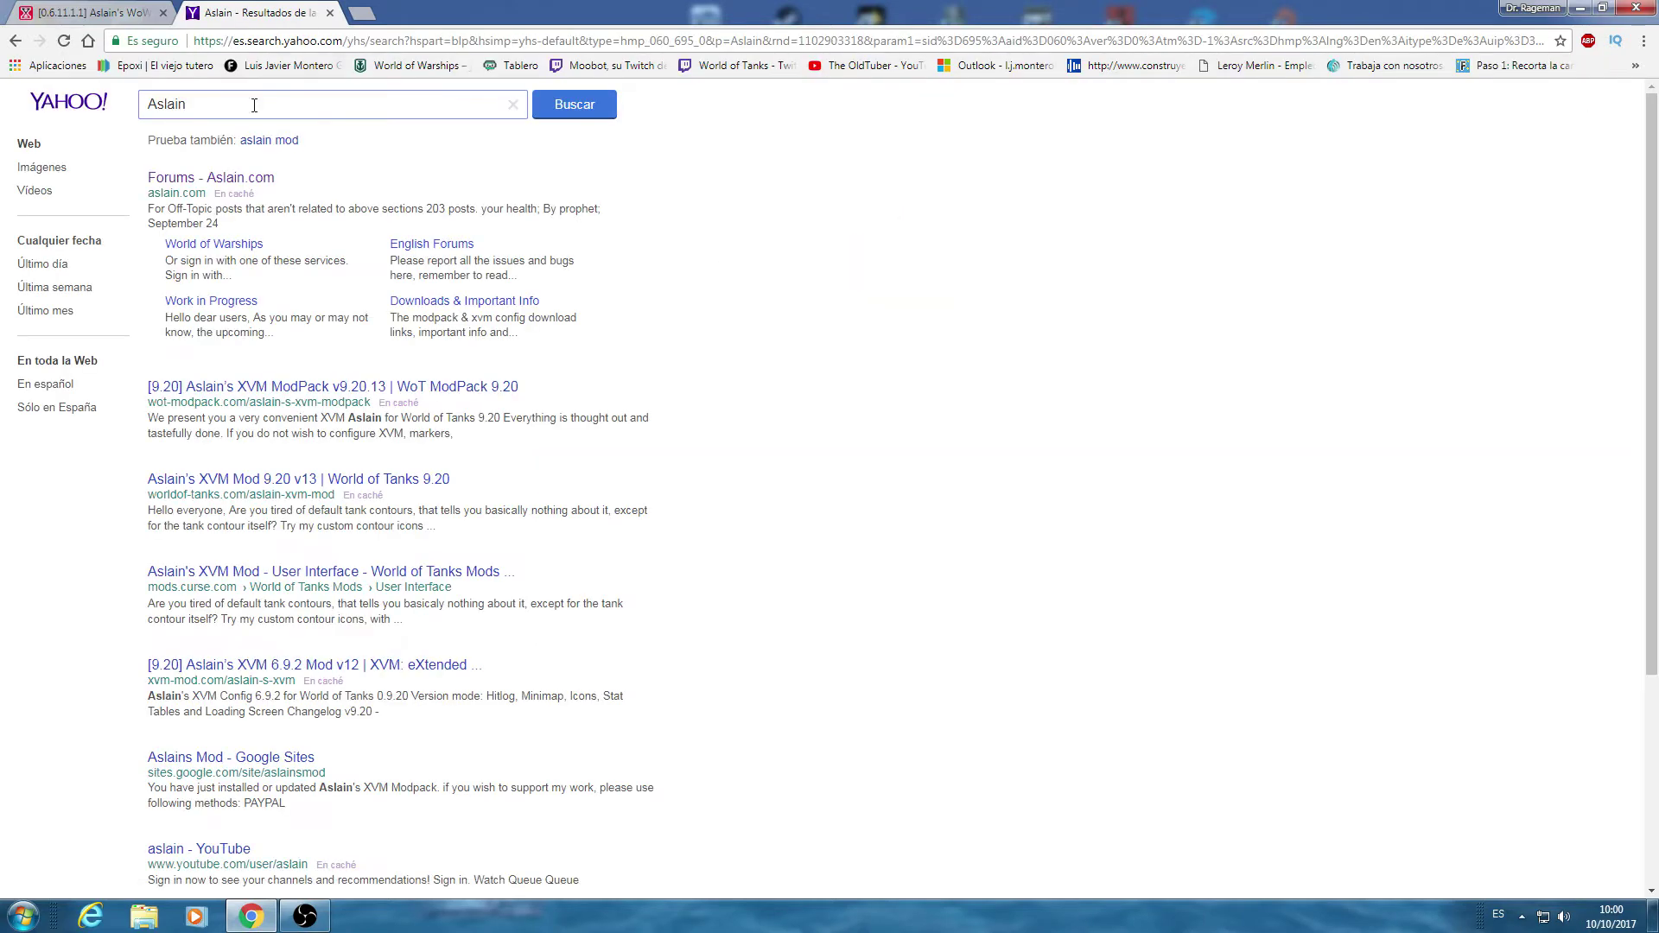
click(205, 180)
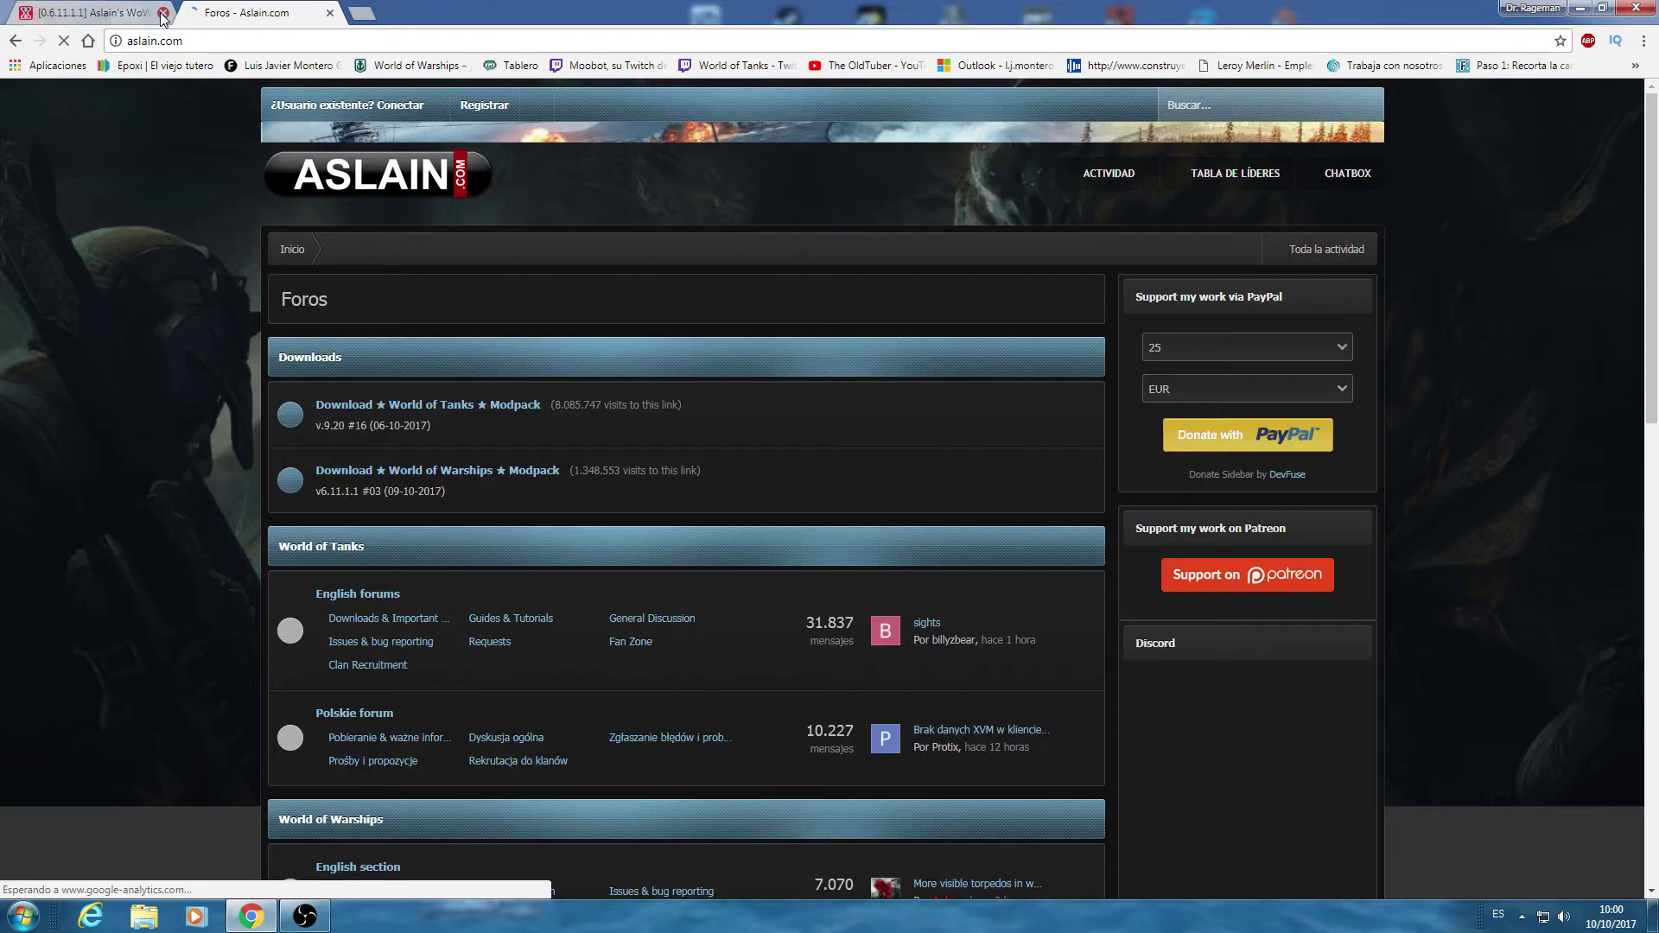
click(163, 13)
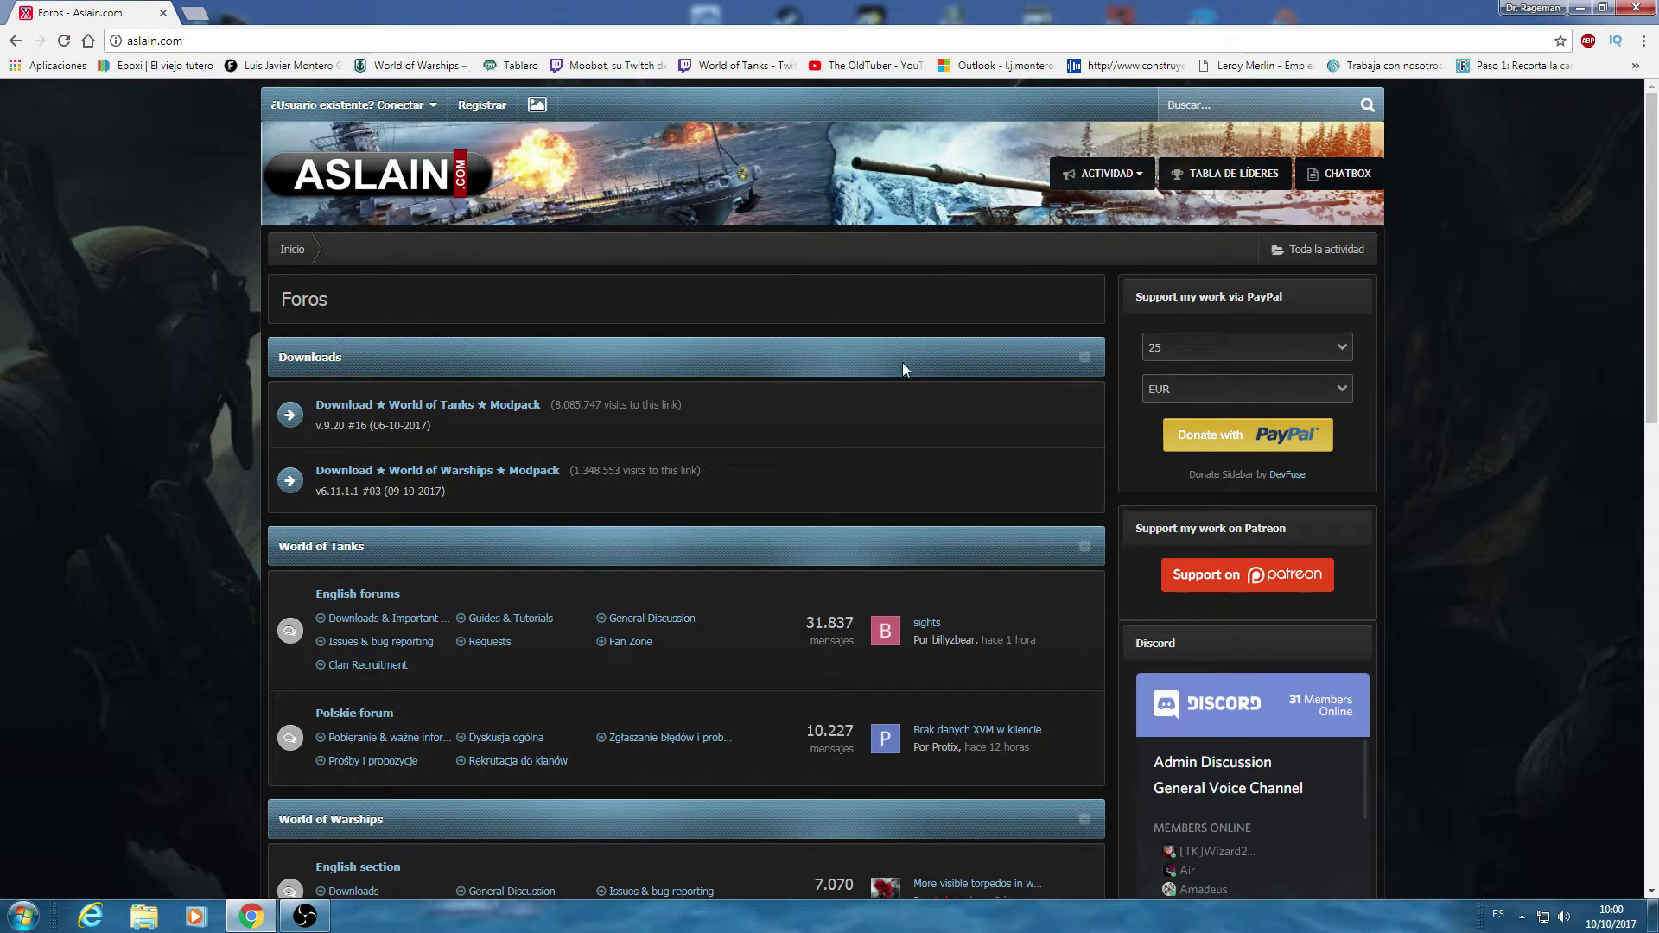
- Open the World of Warships Modpack download topic and go to its download links
scroll(712, 688, down, 3)
scroll(791, 682, up, 3)
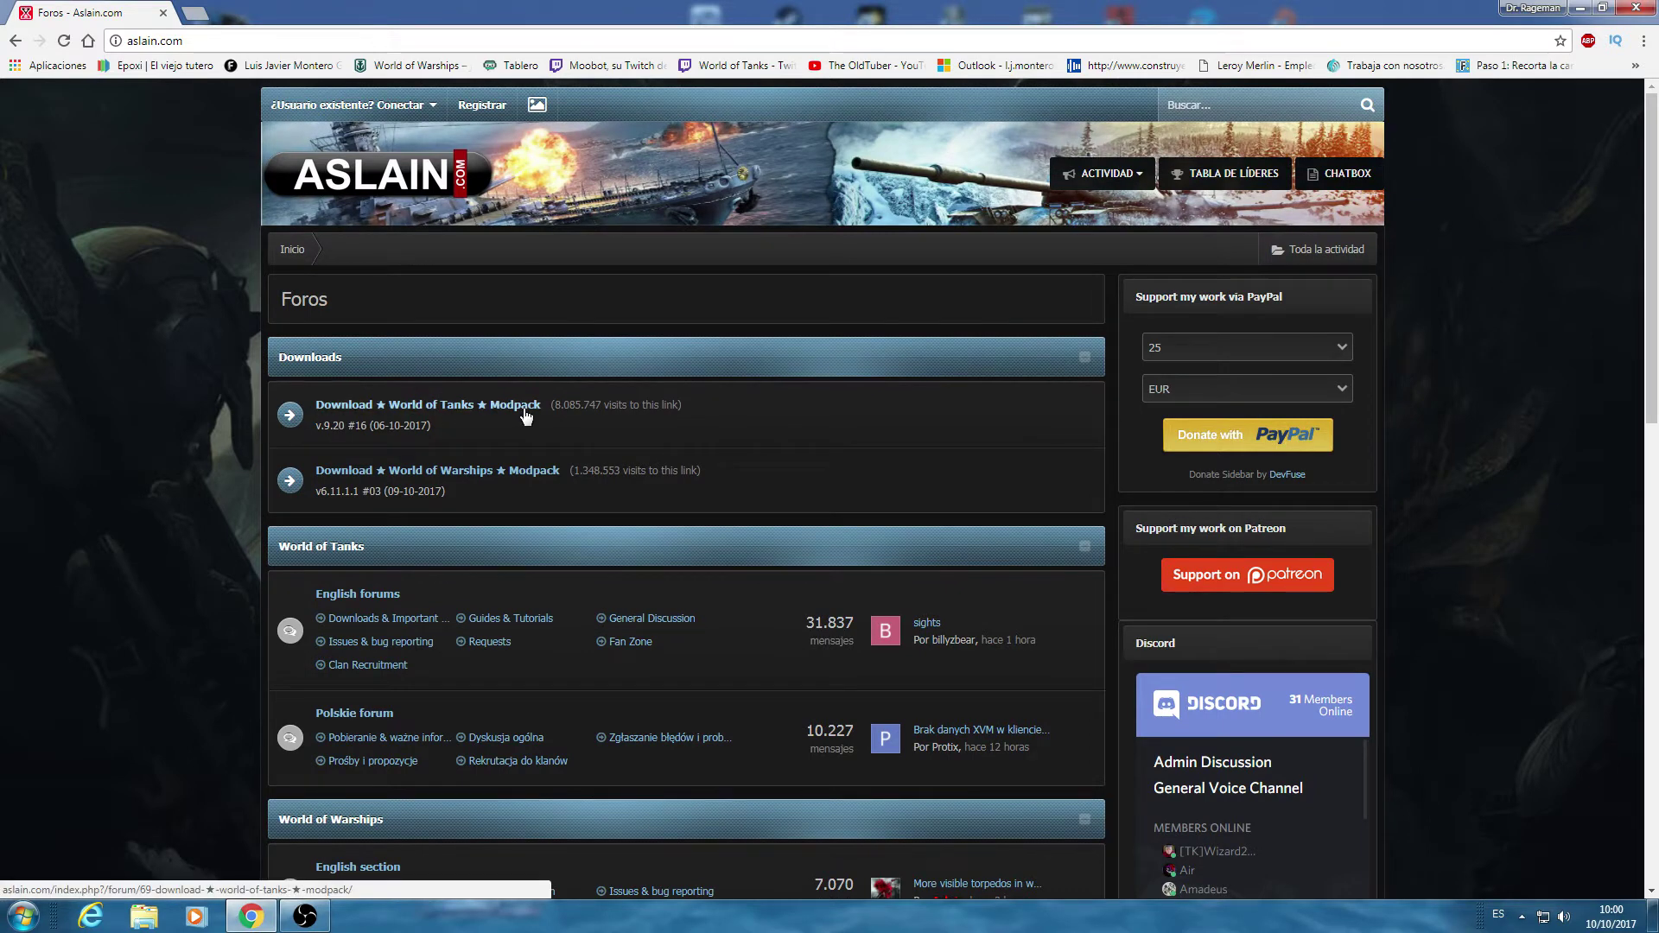
click(447, 476)
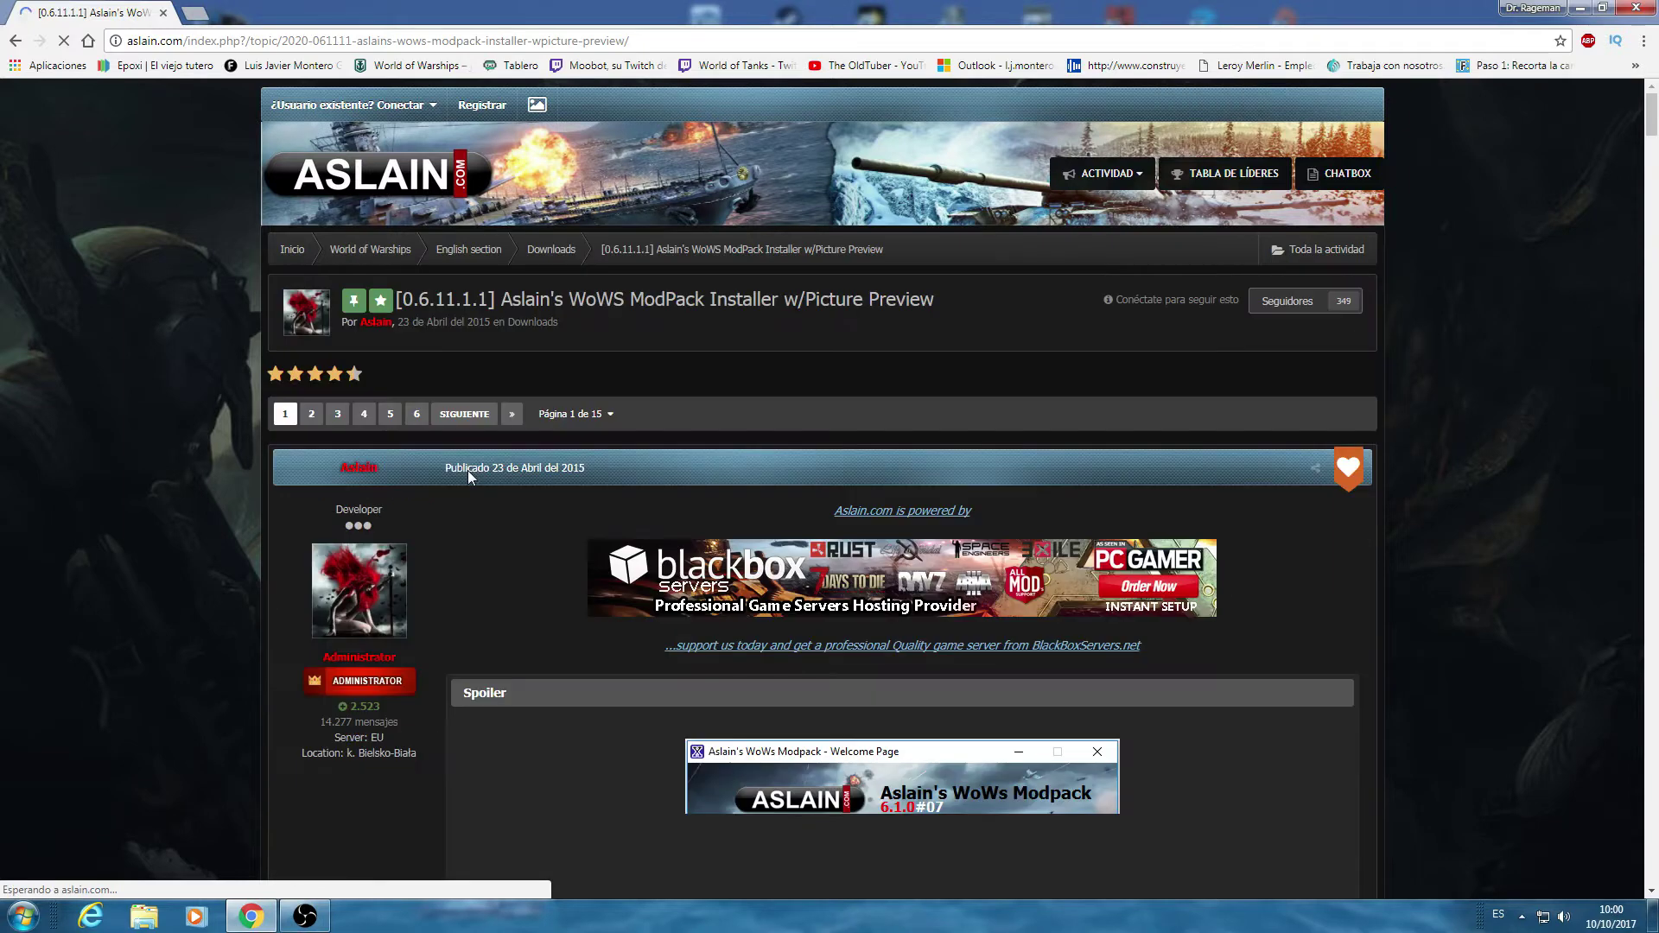
scroll(1306, 702, down, 3)
scroll(1292, 724, down, 1)
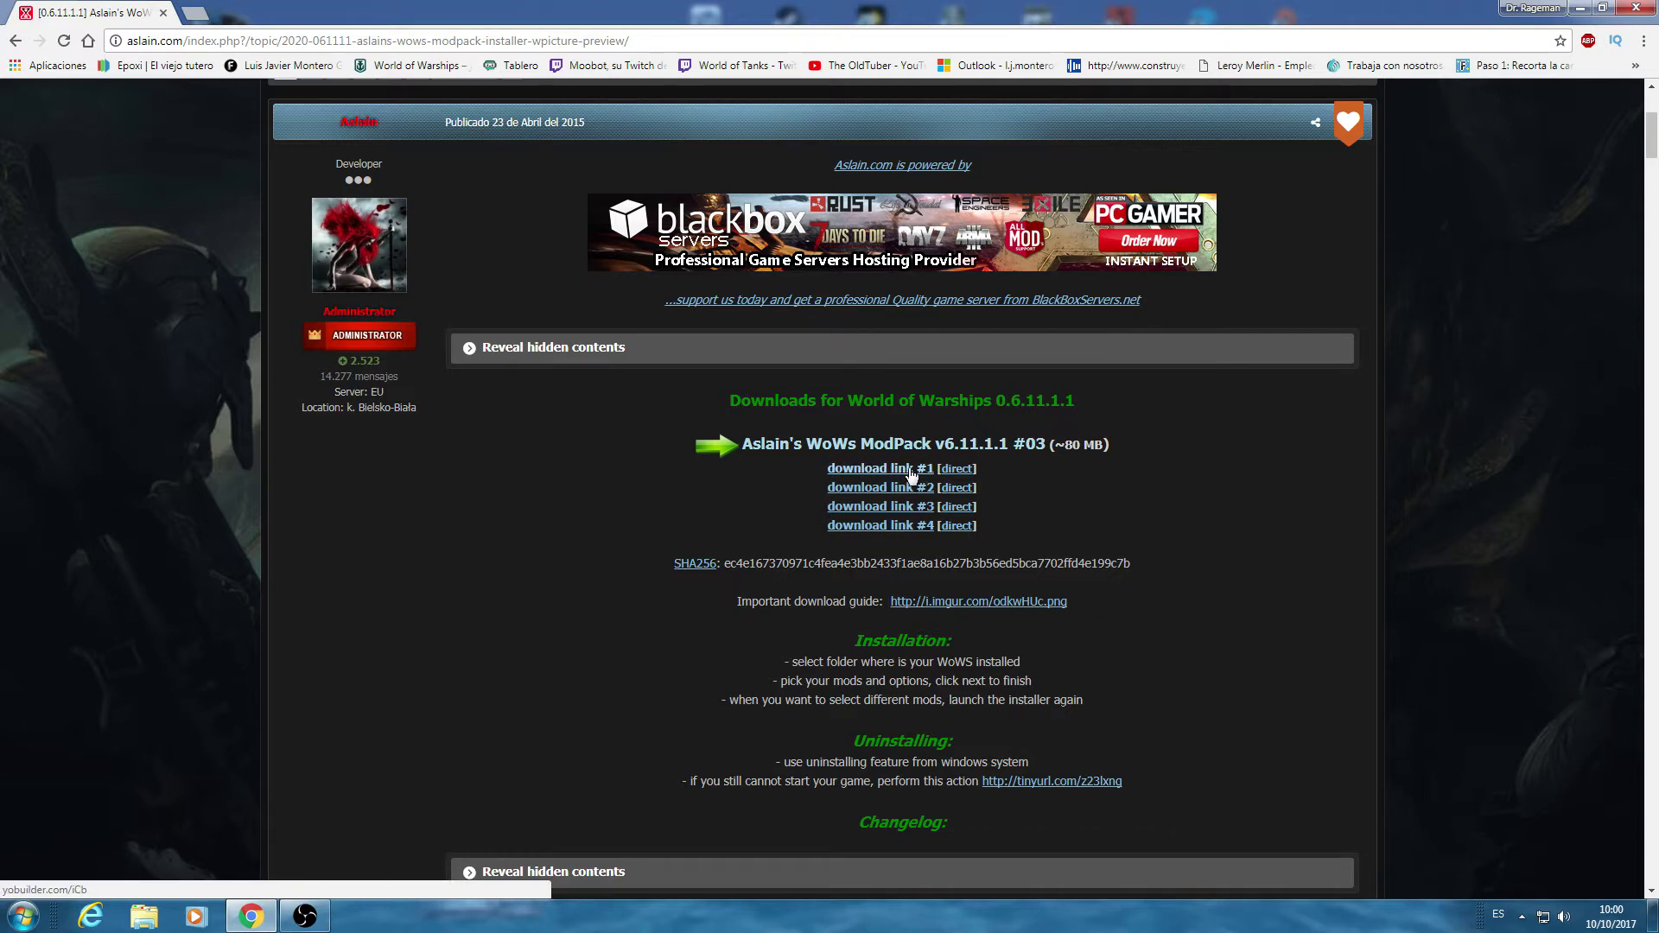
- Download the v6.11.1.1 #03 modpack installer from the first direct link, save it to the desktop and dismiss the download notice
click(959, 471)
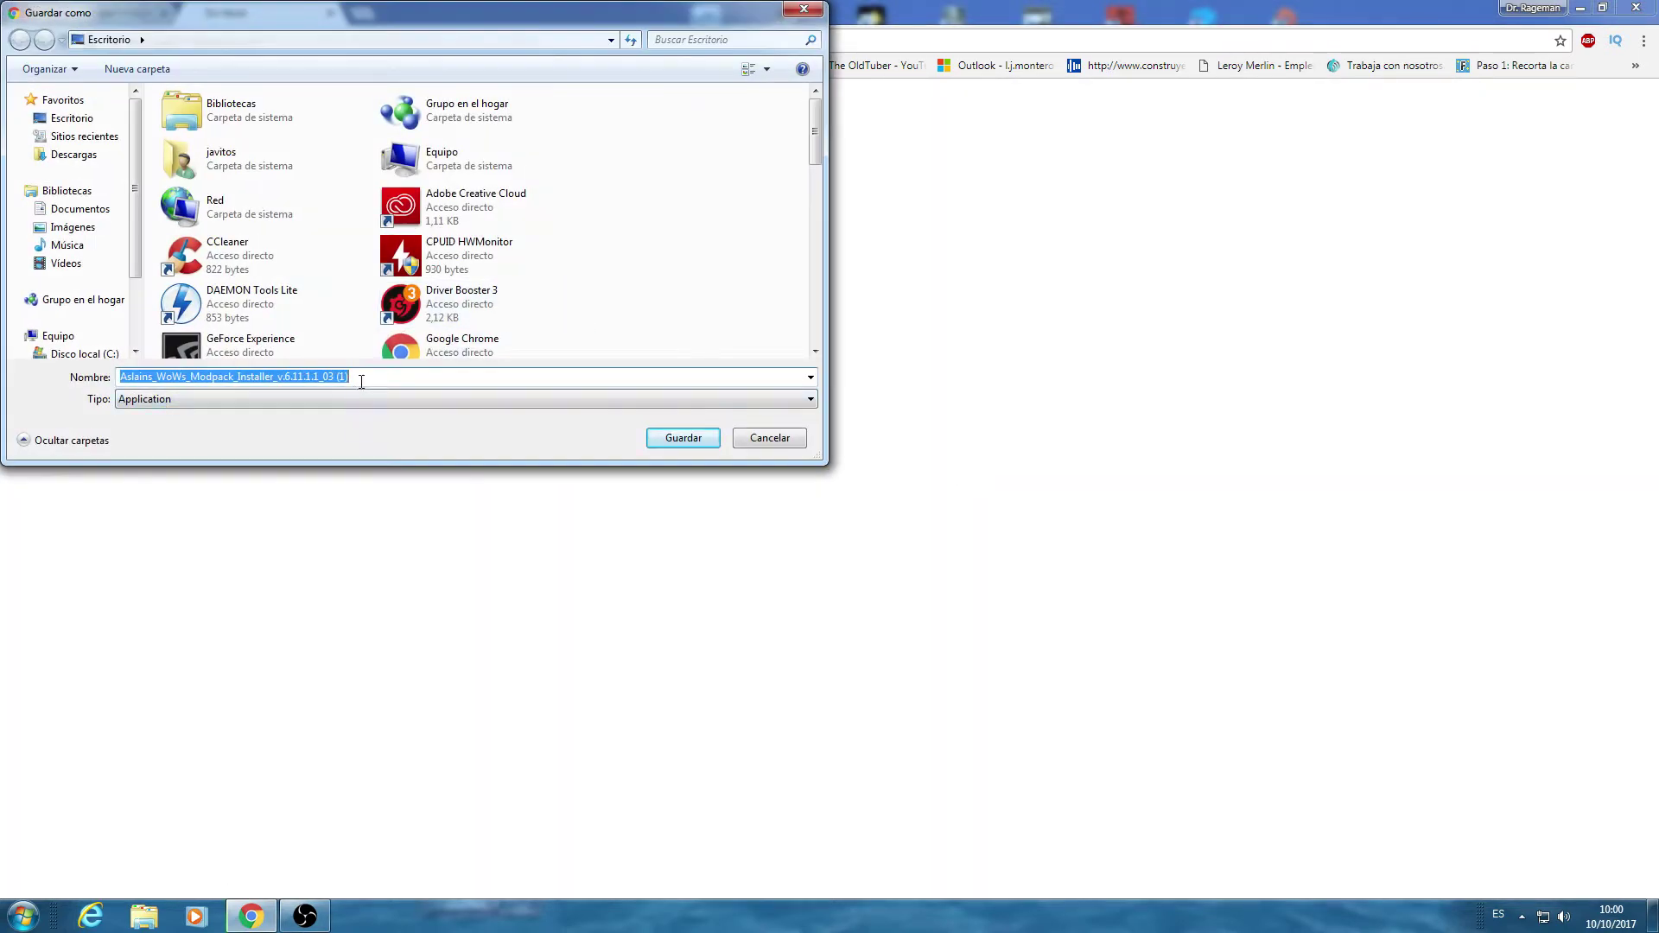
click(686, 440)
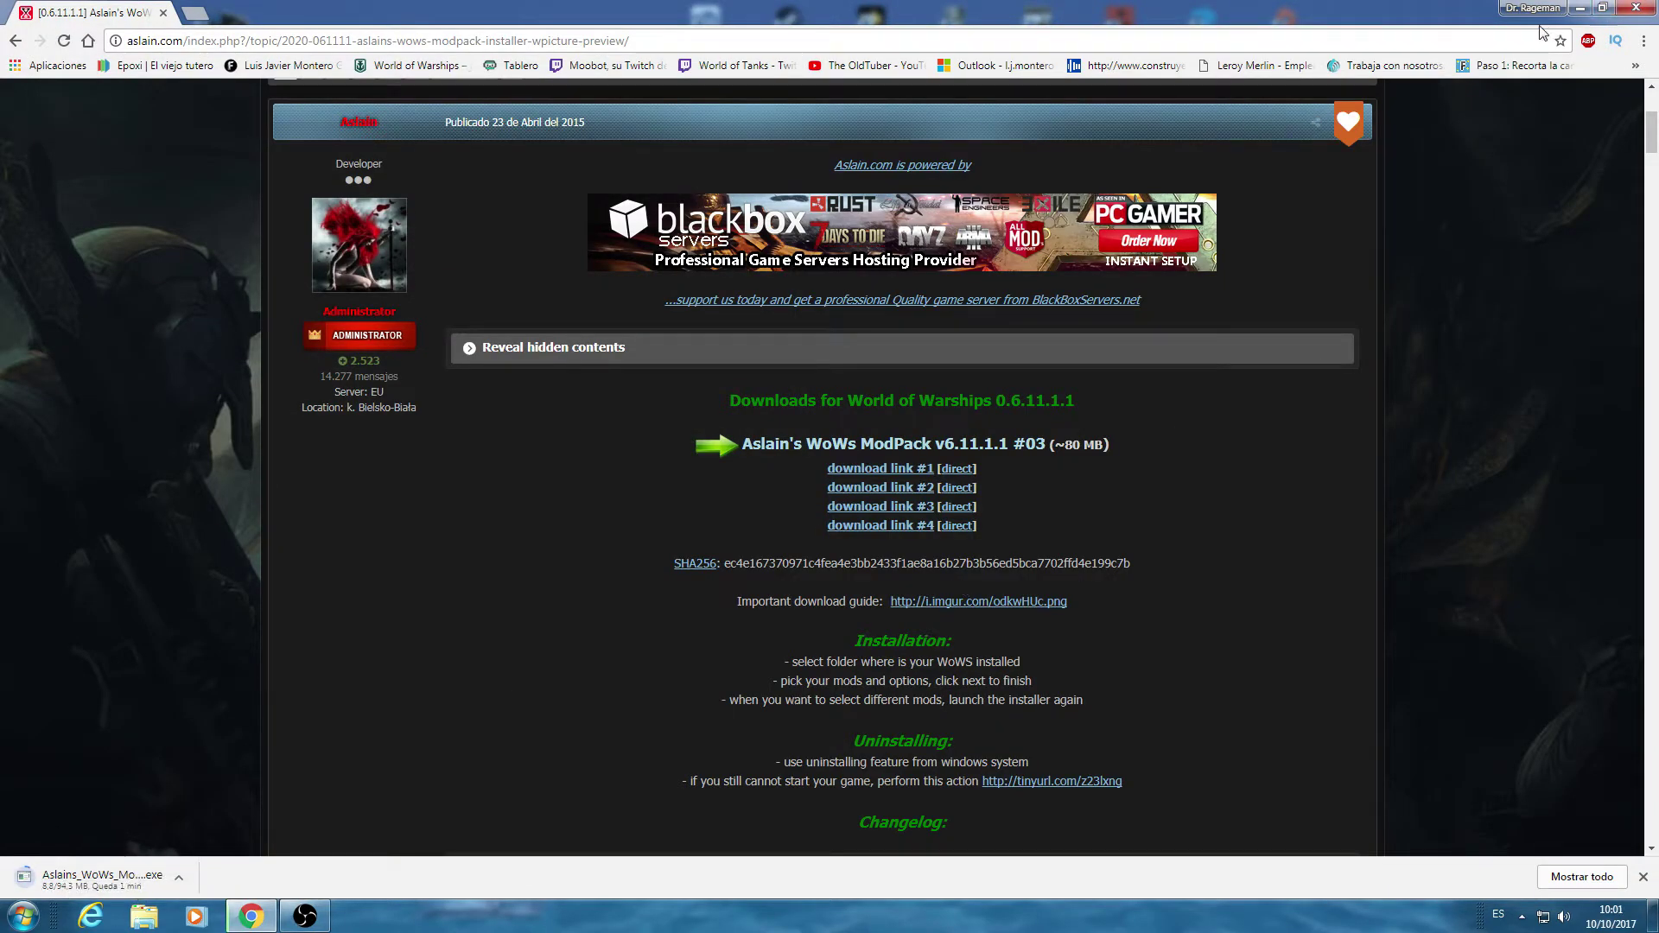
click(1642, 877)
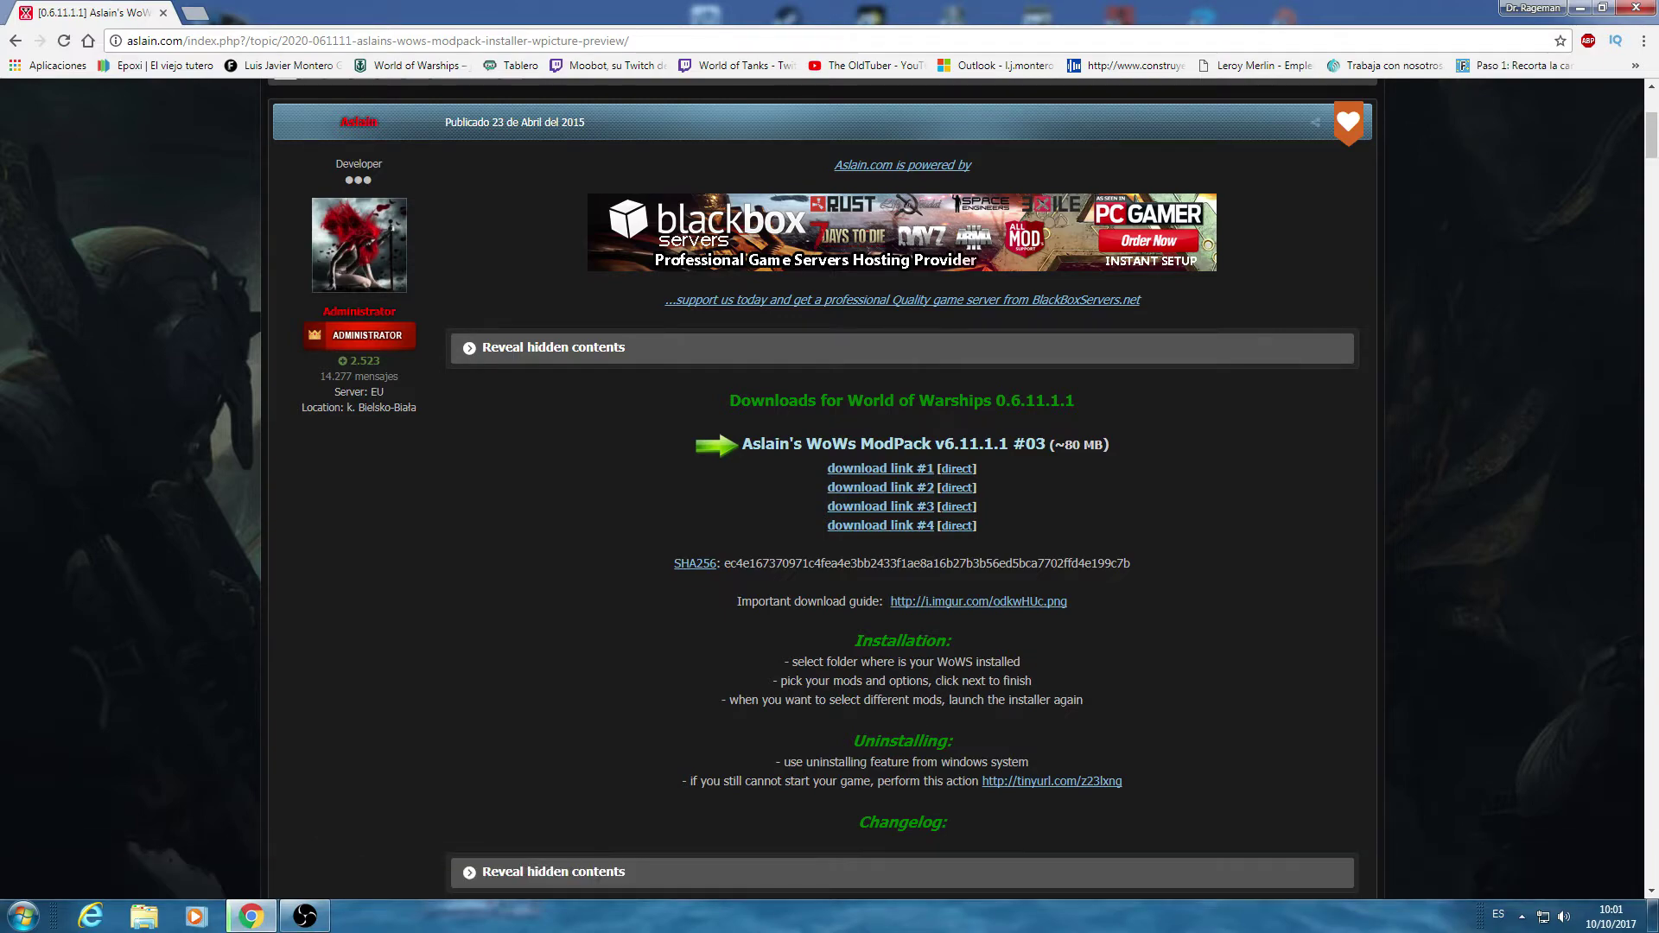
- Minimize the browser, move the modpack installer to the free desktop area beneath the DayZ shortcut, and run it
click(1586, 11)
drag(207, 745, 1046, 121)
double_click(1039, 114)
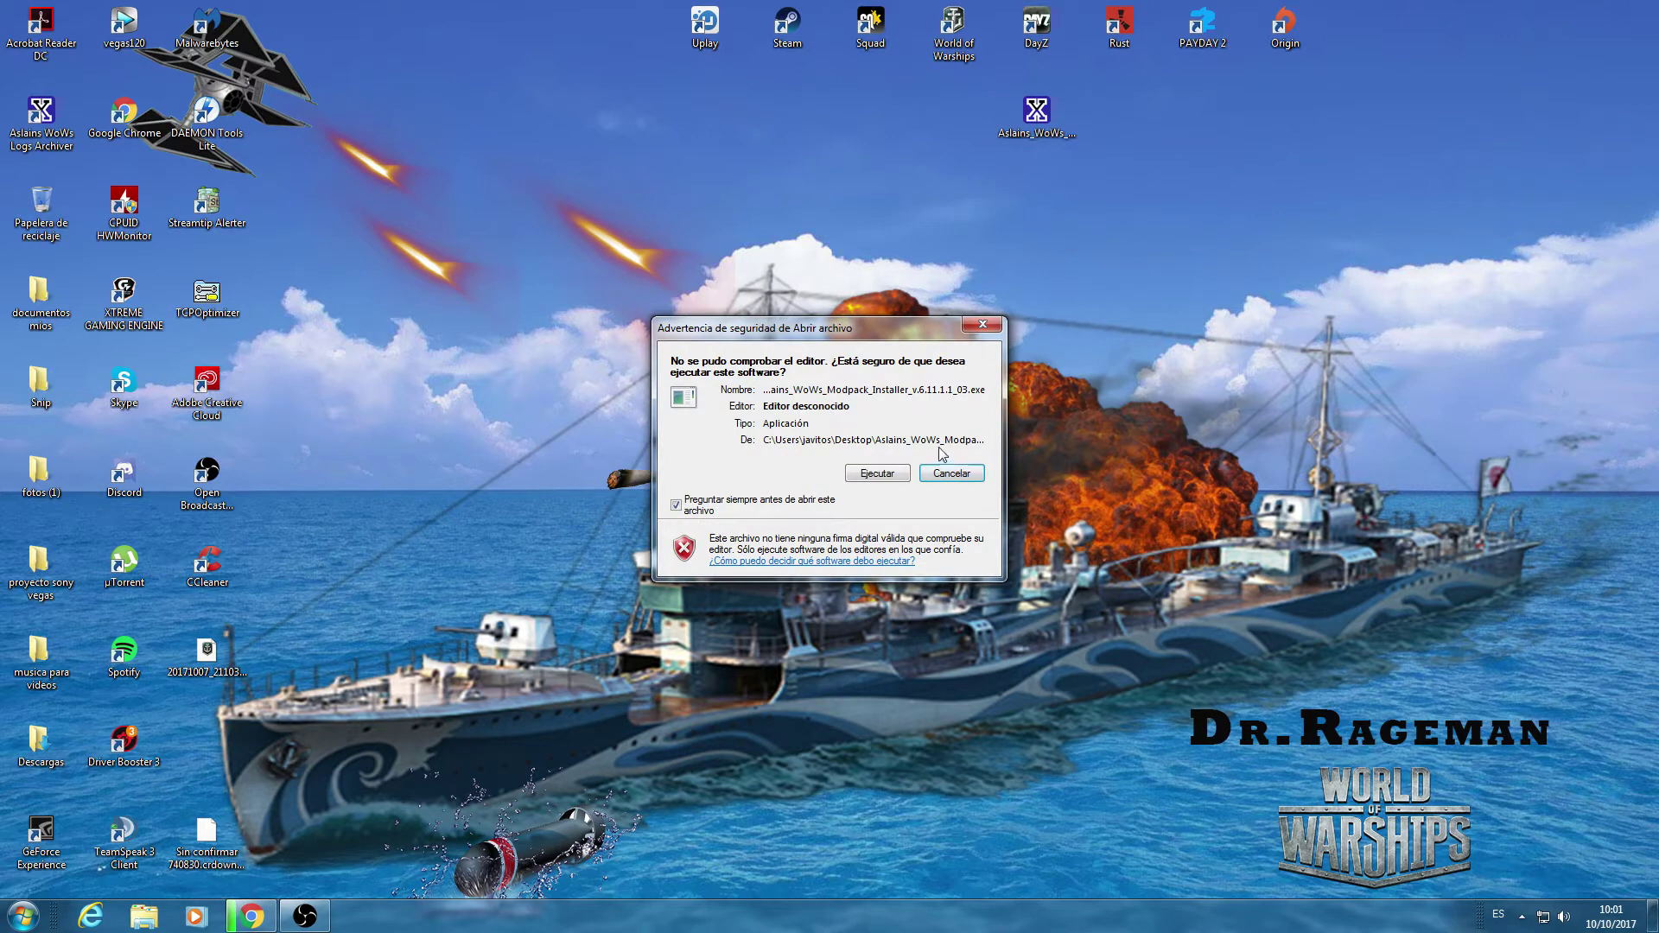
click(879, 474)
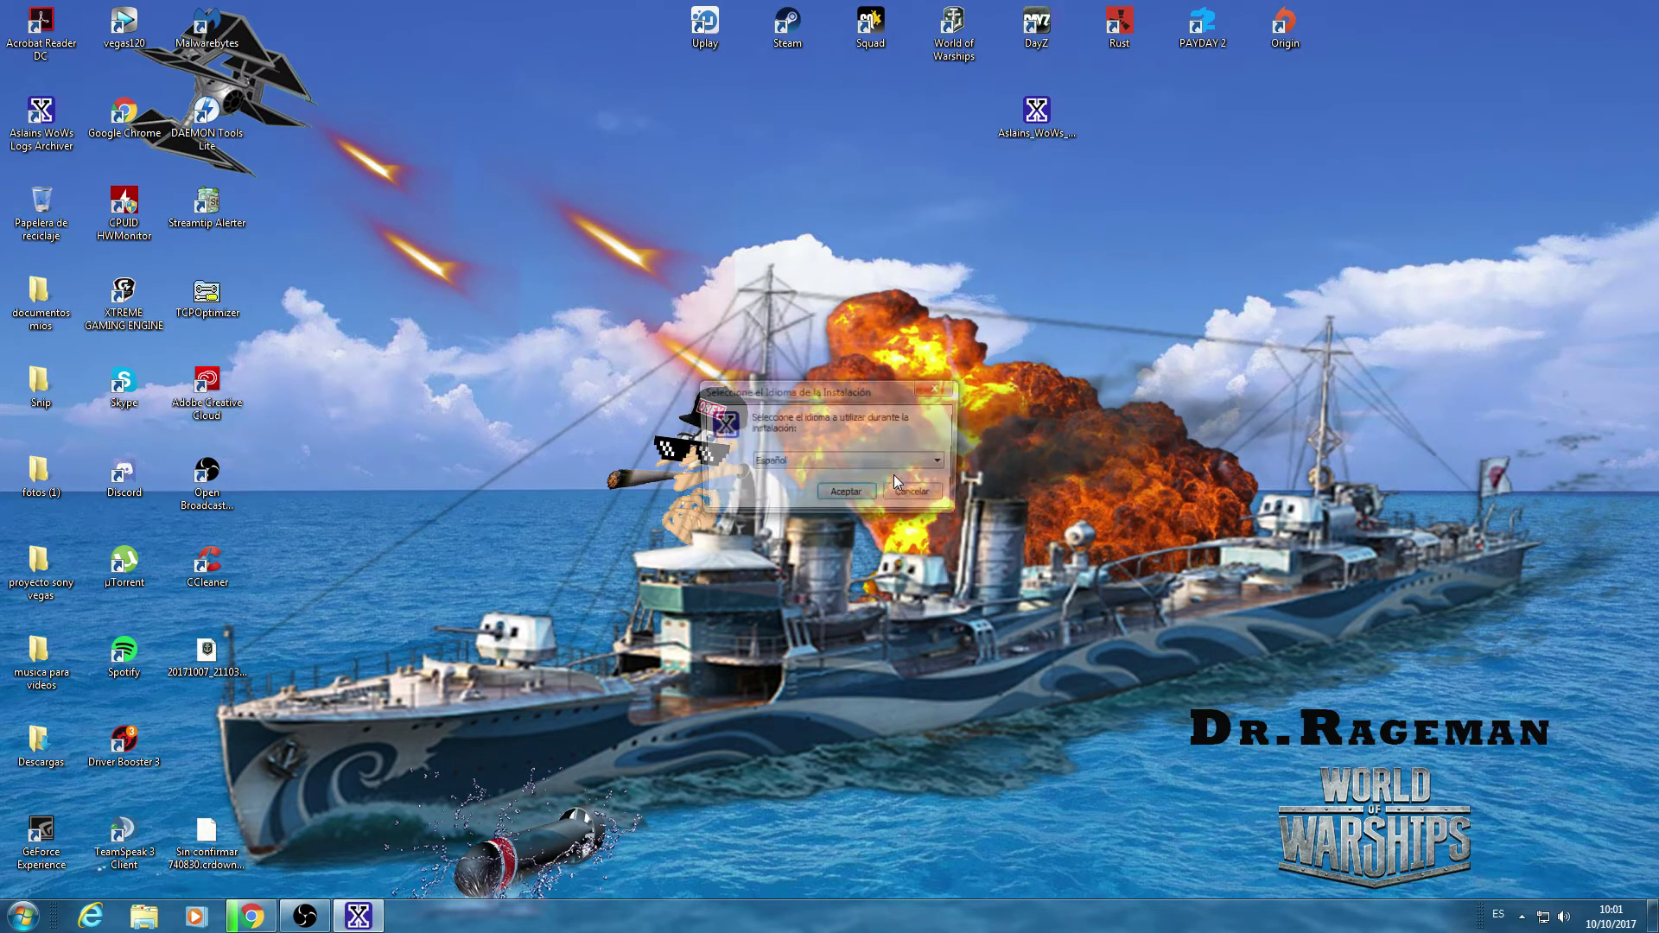
- Accept Español as the installation language and allow the installer to run at the security warning
click(863, 468)
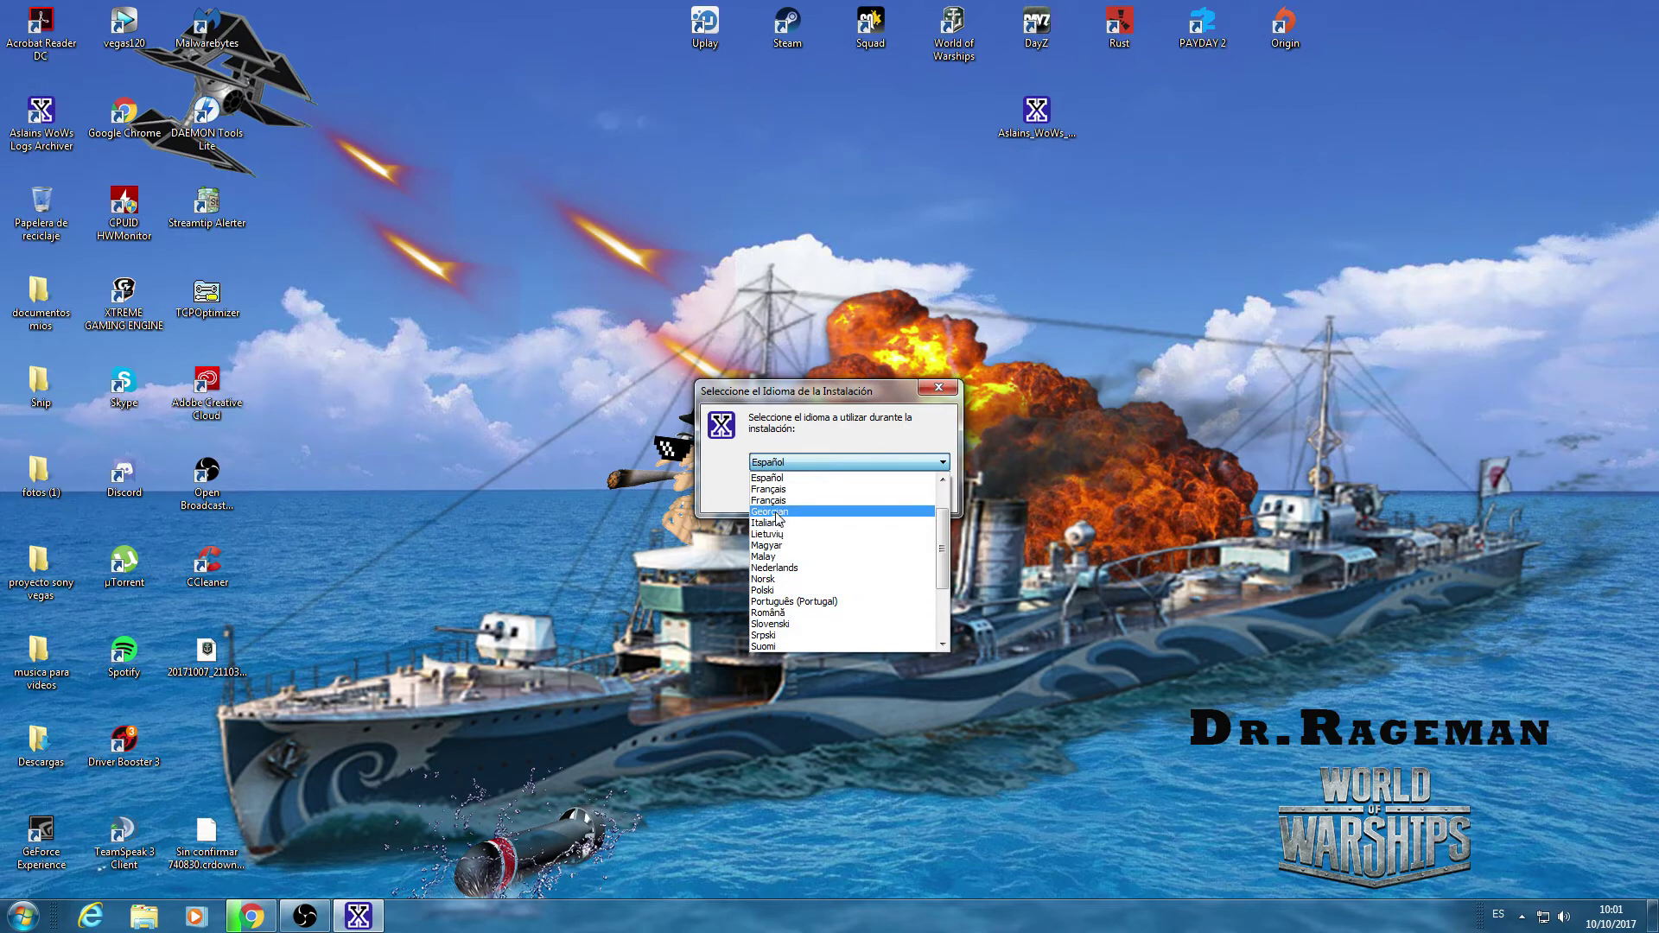
click(845, 446)
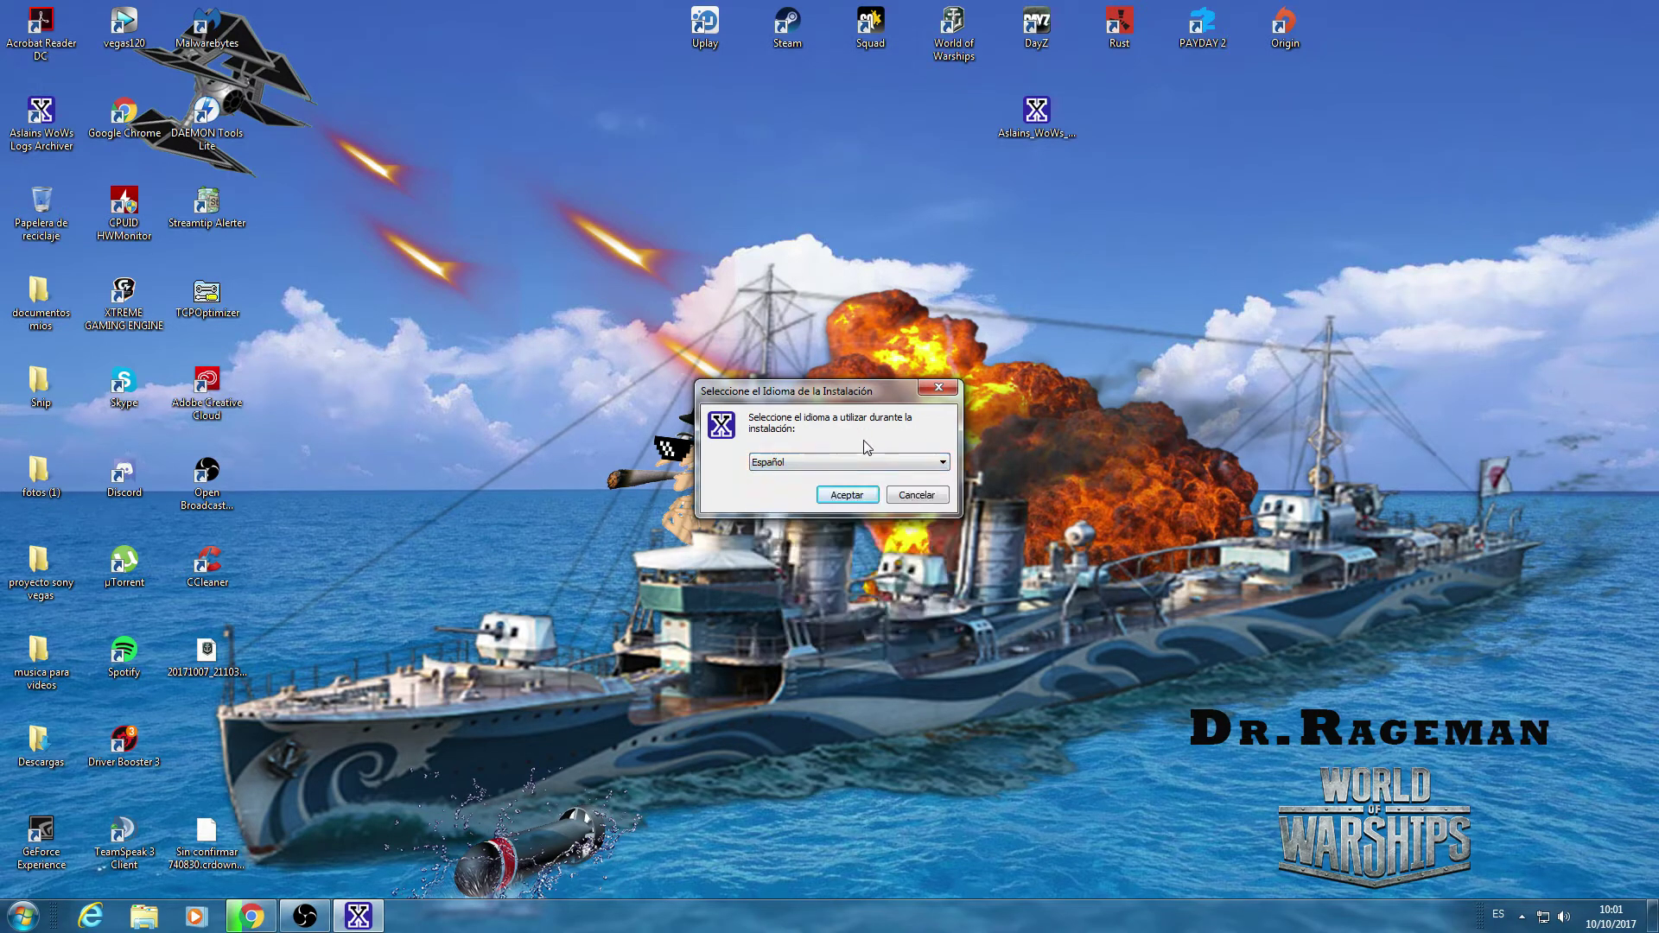
click(845, 496)
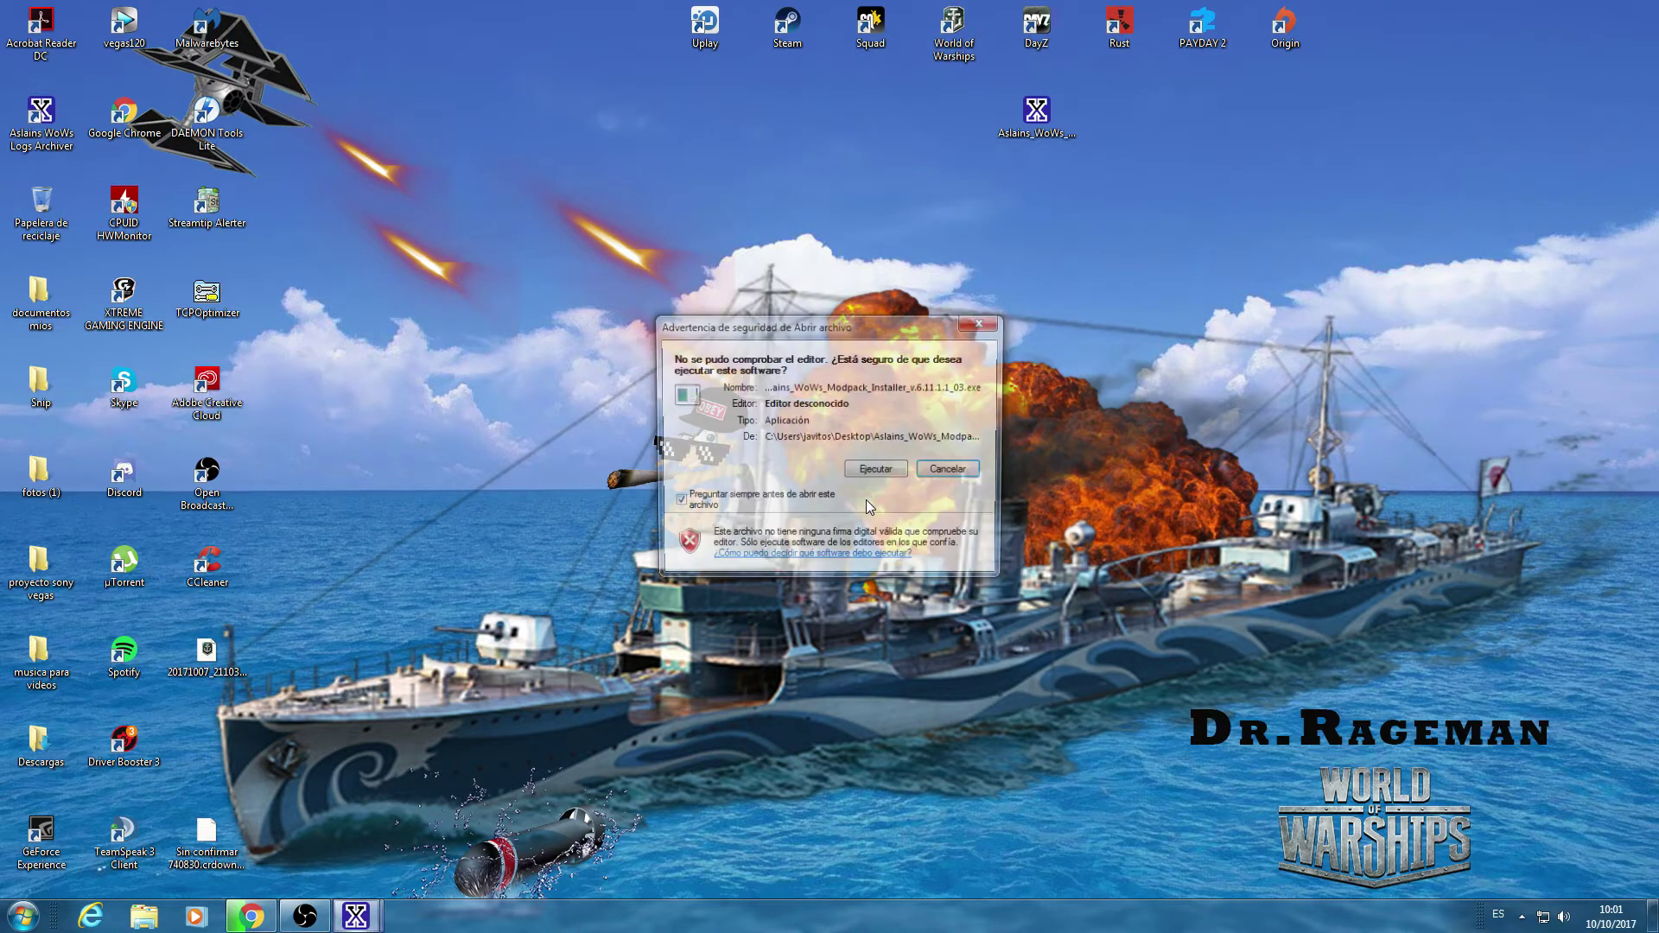
click(881, 472)
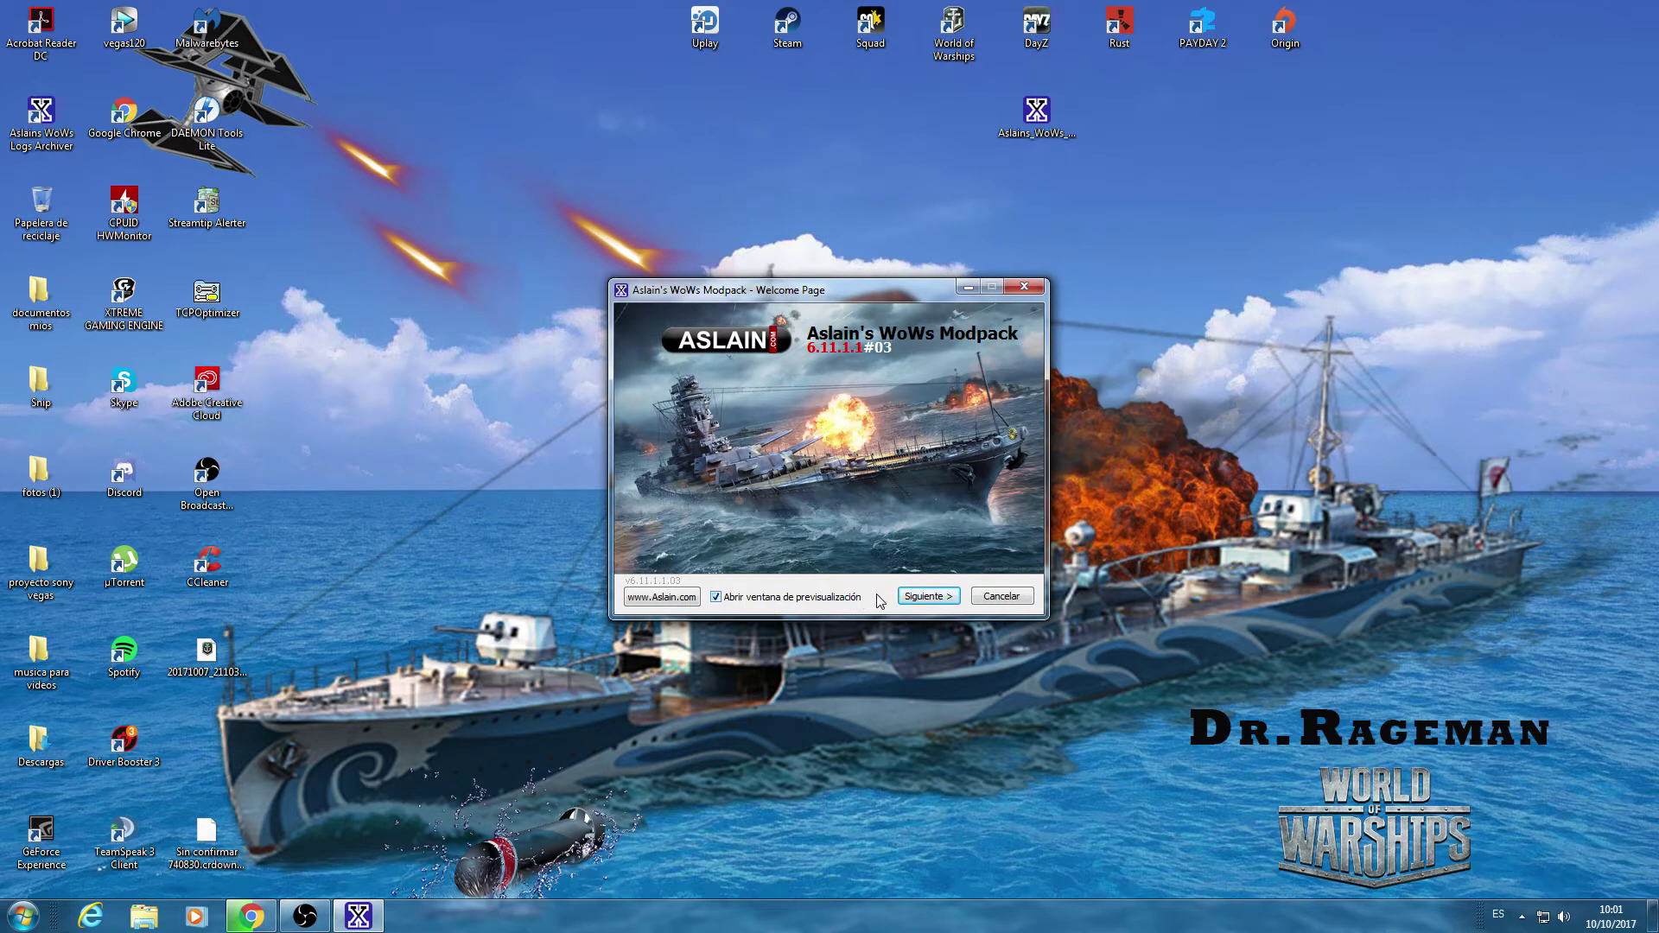
- Advance through the installer's welcome and read-me pages to the directory selection page, keeping the preview window option enabled
click(928, 599)
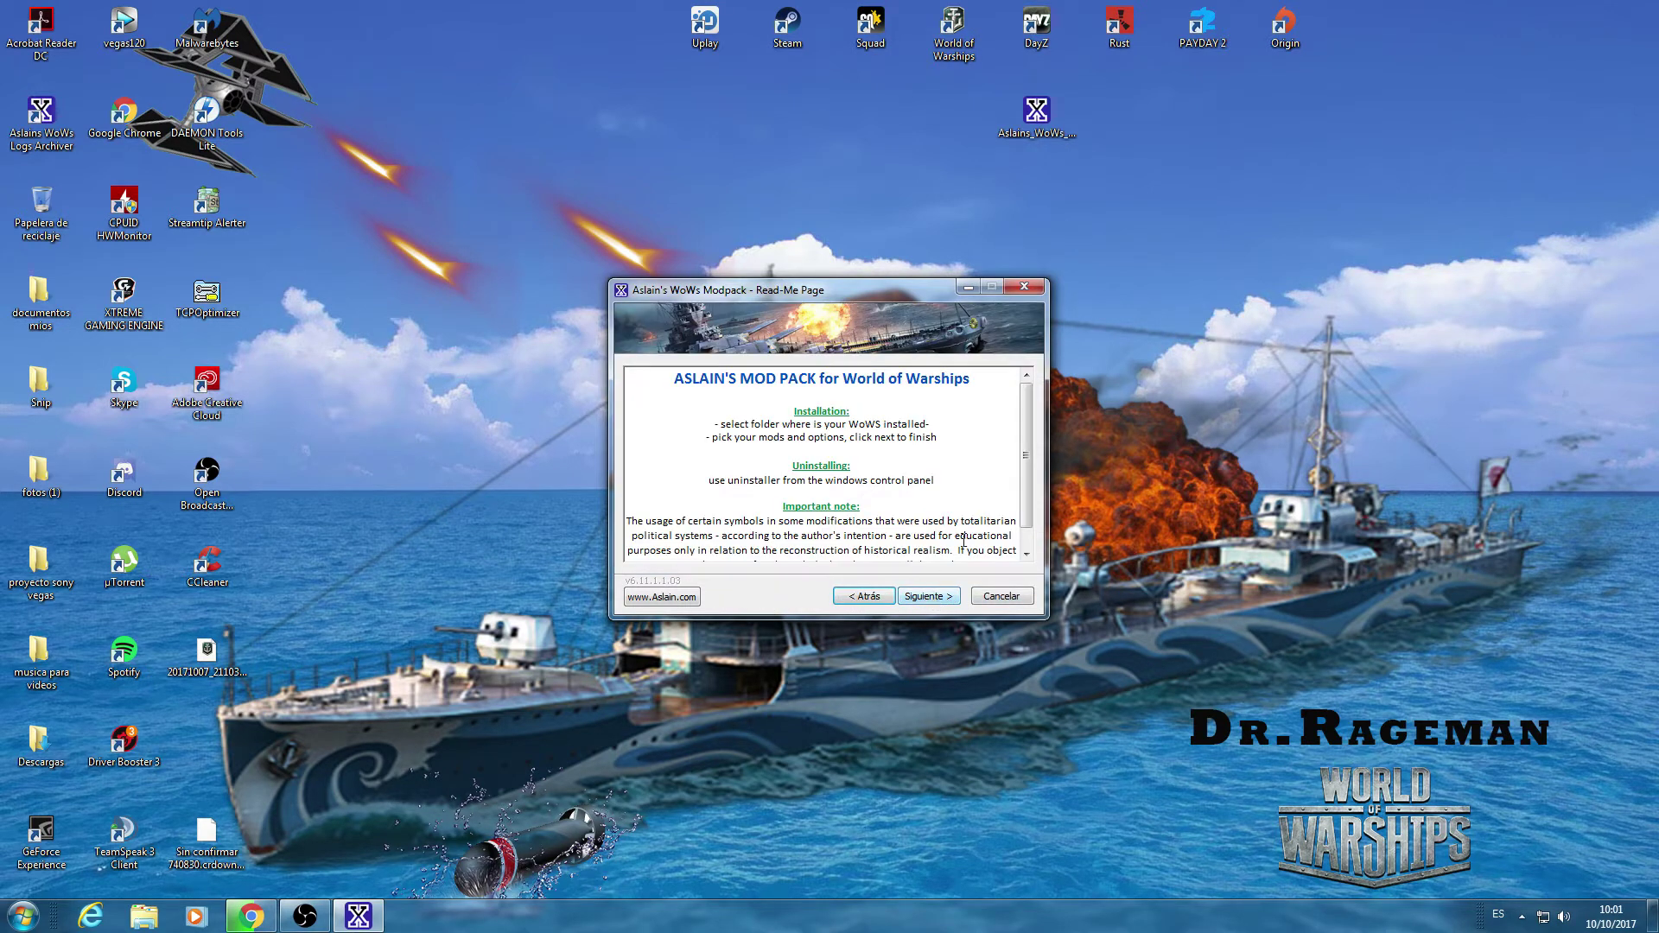
click(922, 596)
click(922, 595)
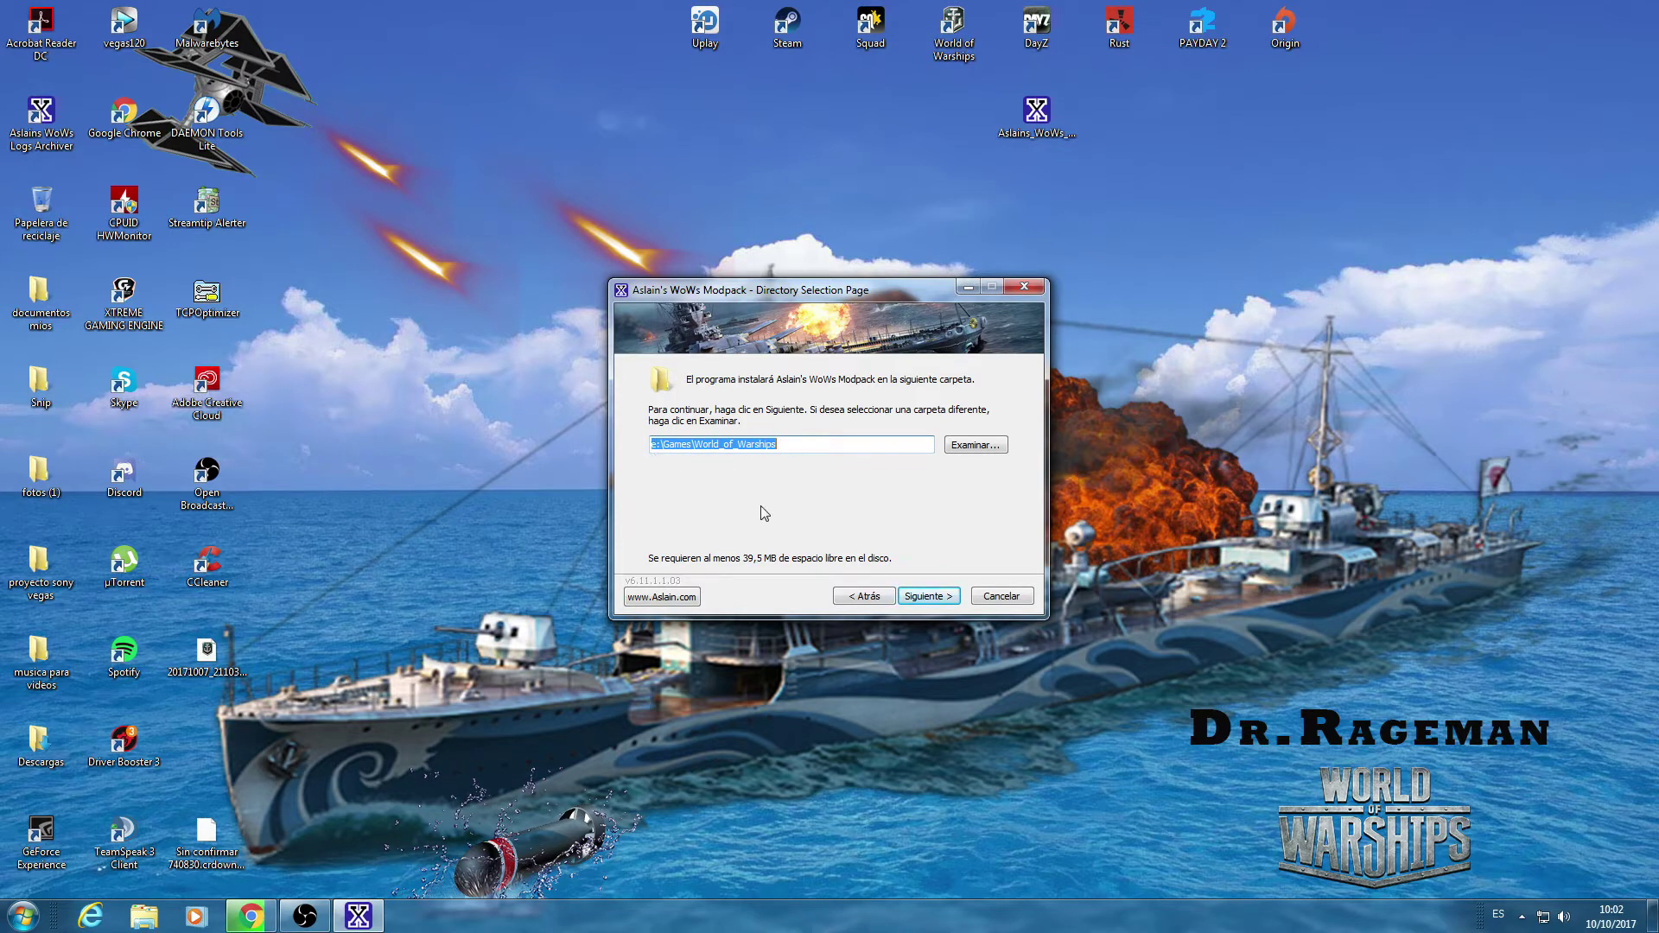
- Locate the World_of_Warships folder under E:\Games in Windows Explorer, and accept e:\Games\World_of_Warships as the modpack's install directory
click(143, 916)
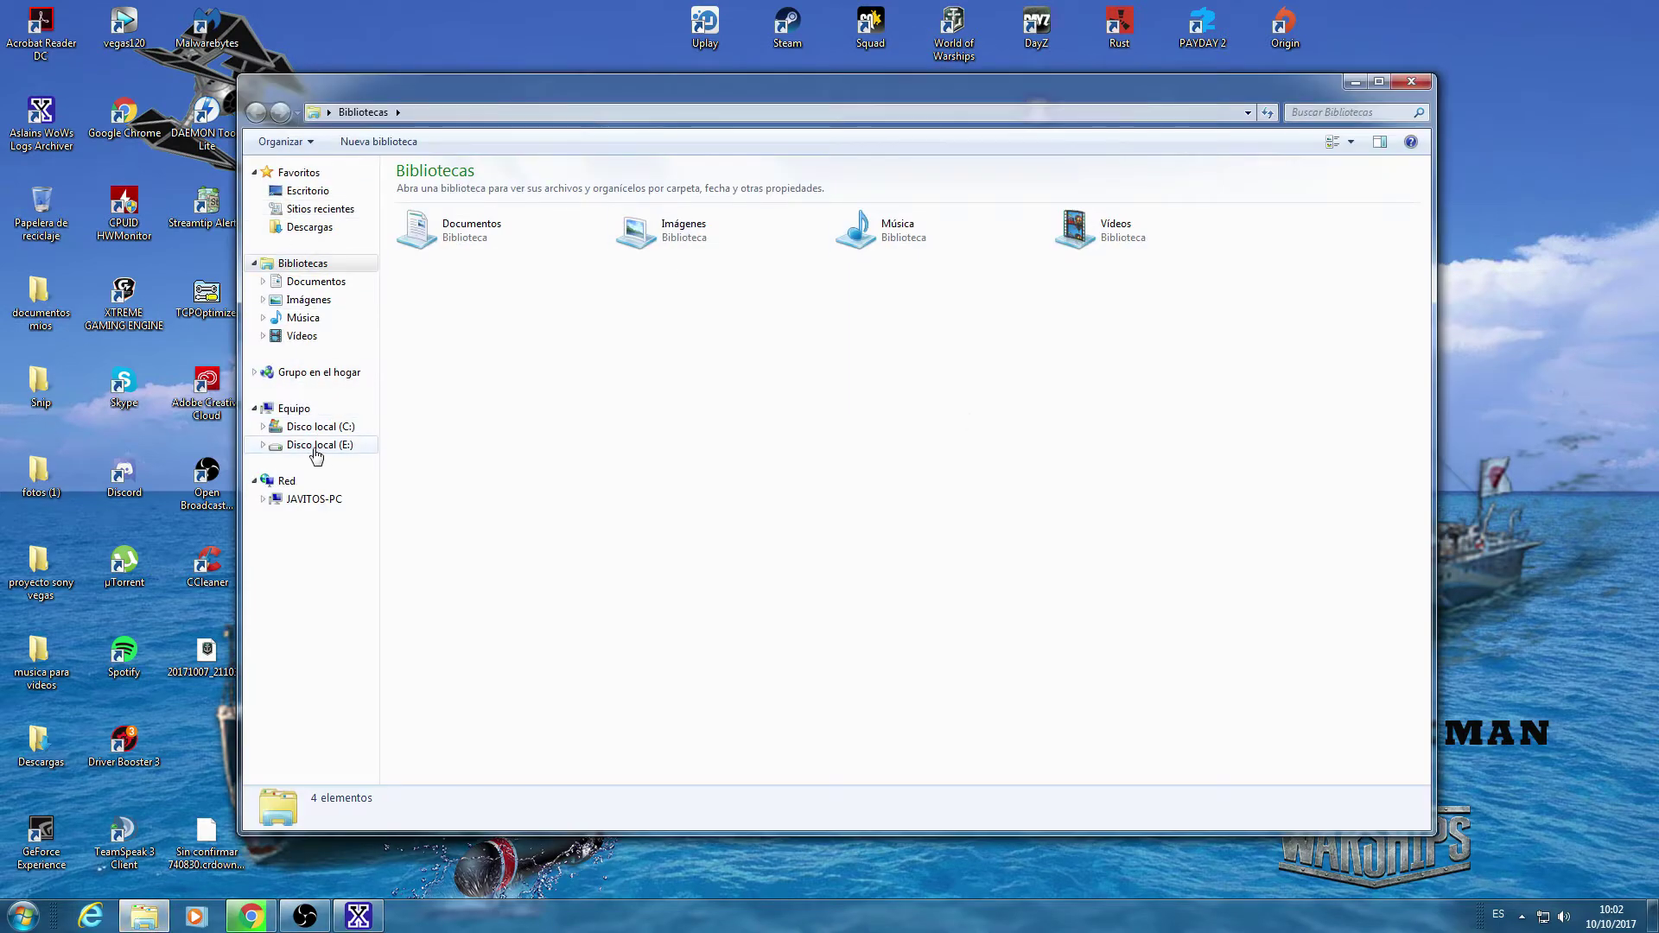
click(317, 445)
click(305, 428)
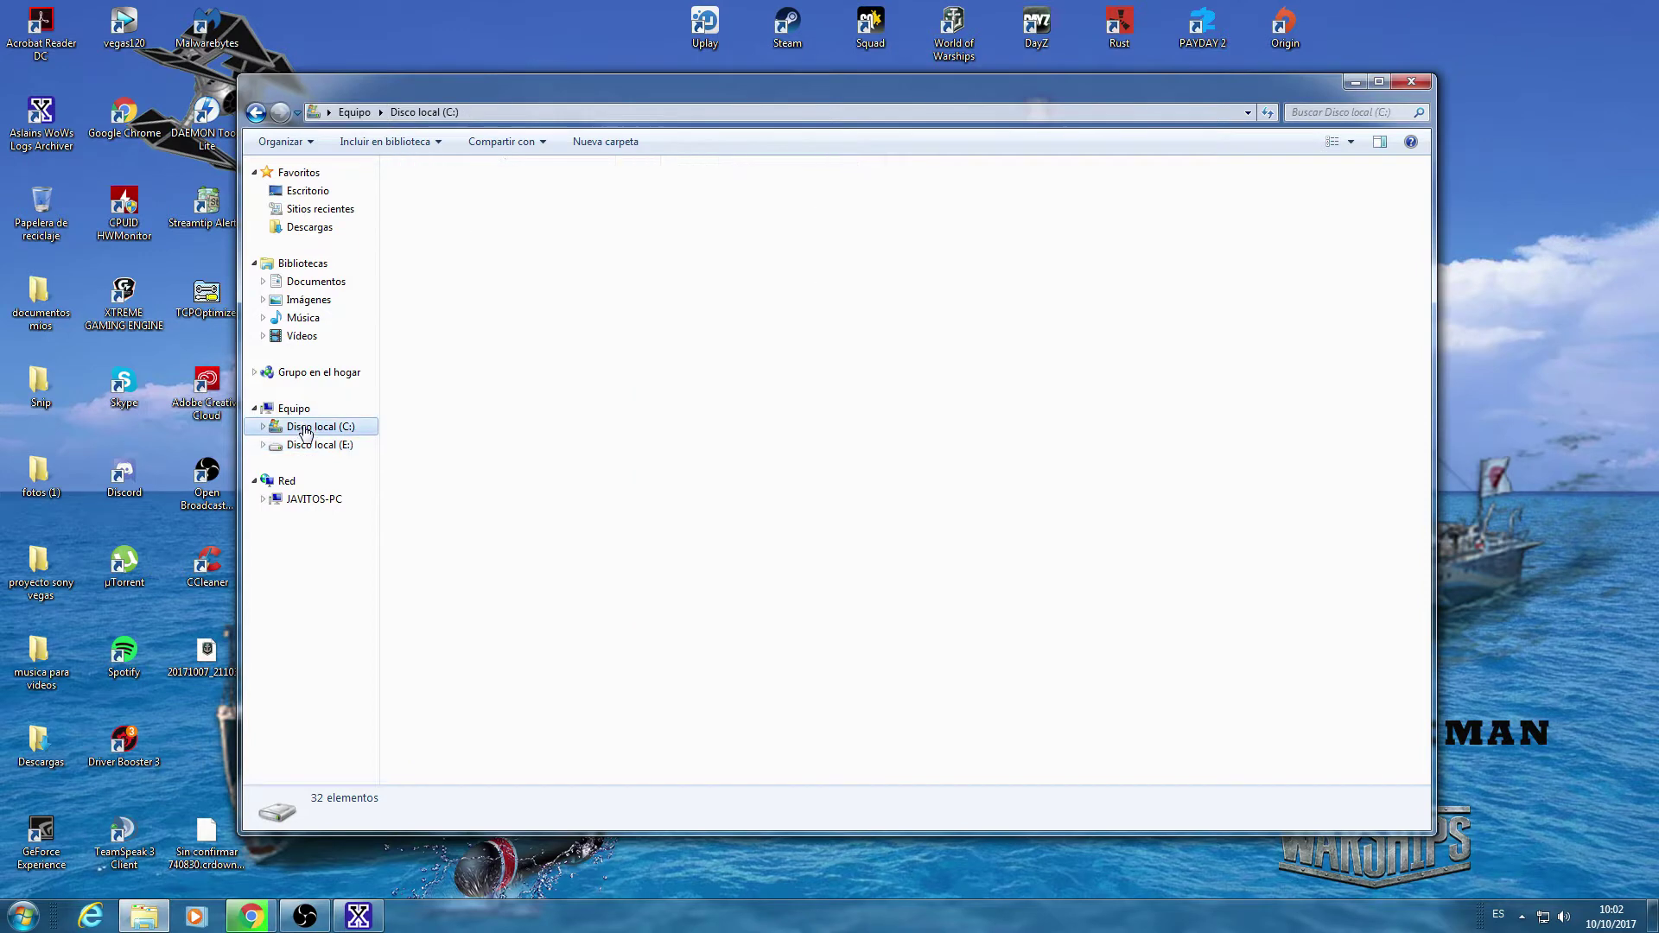
click(316, 446)
click(432, 211)
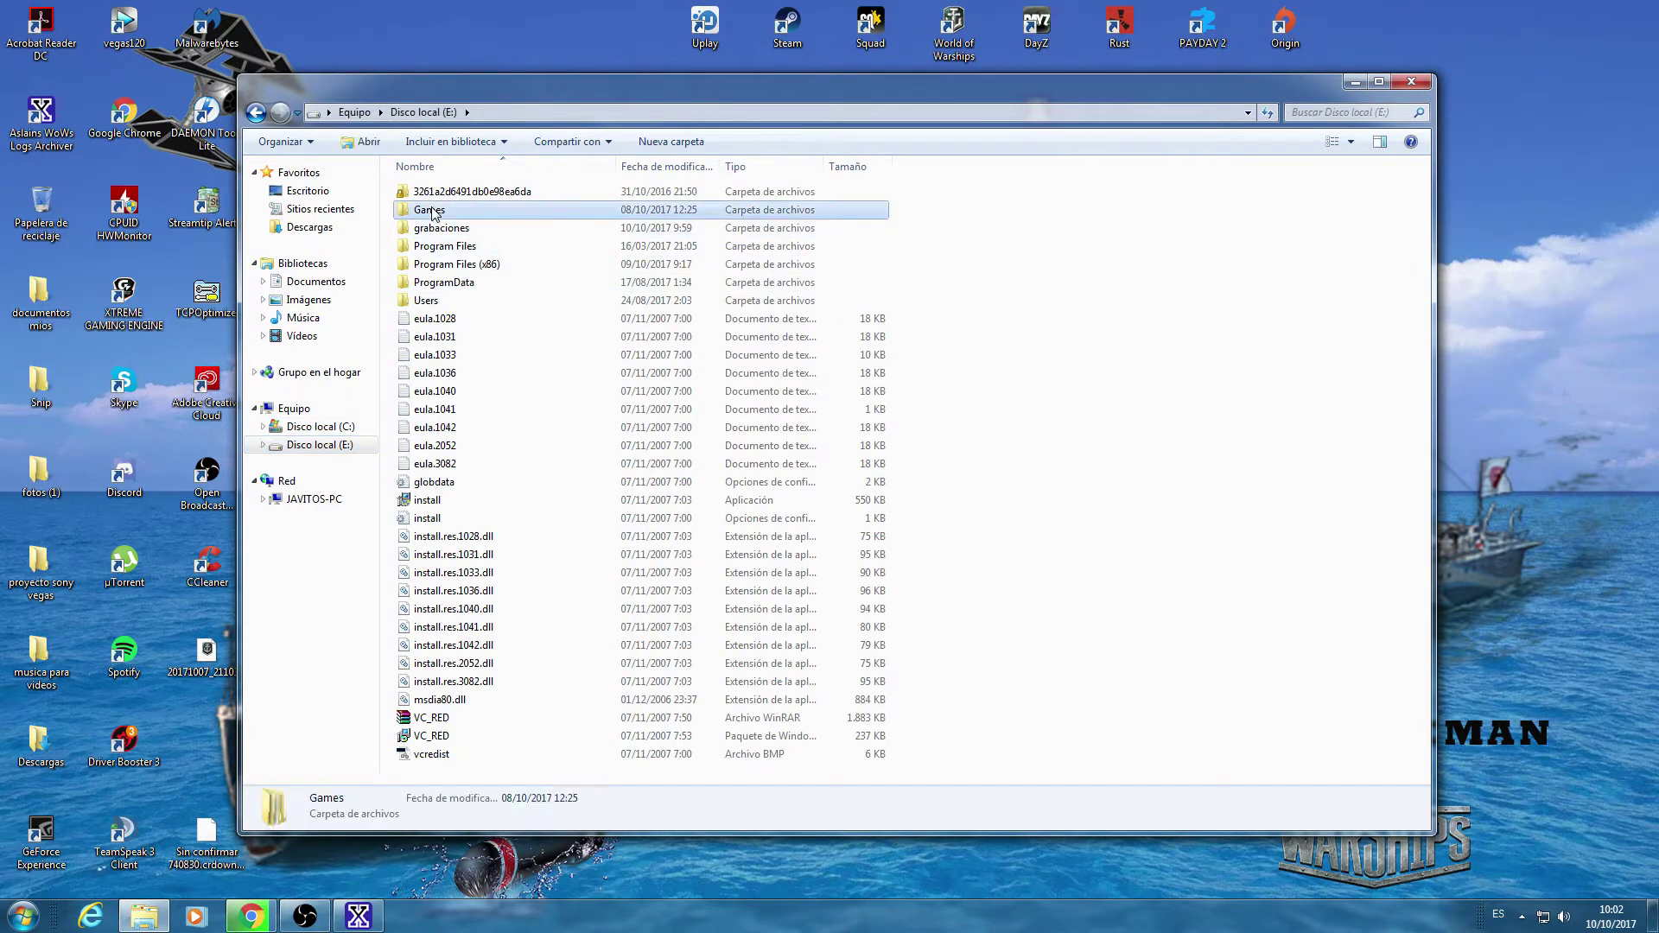
double_click(432, 212)
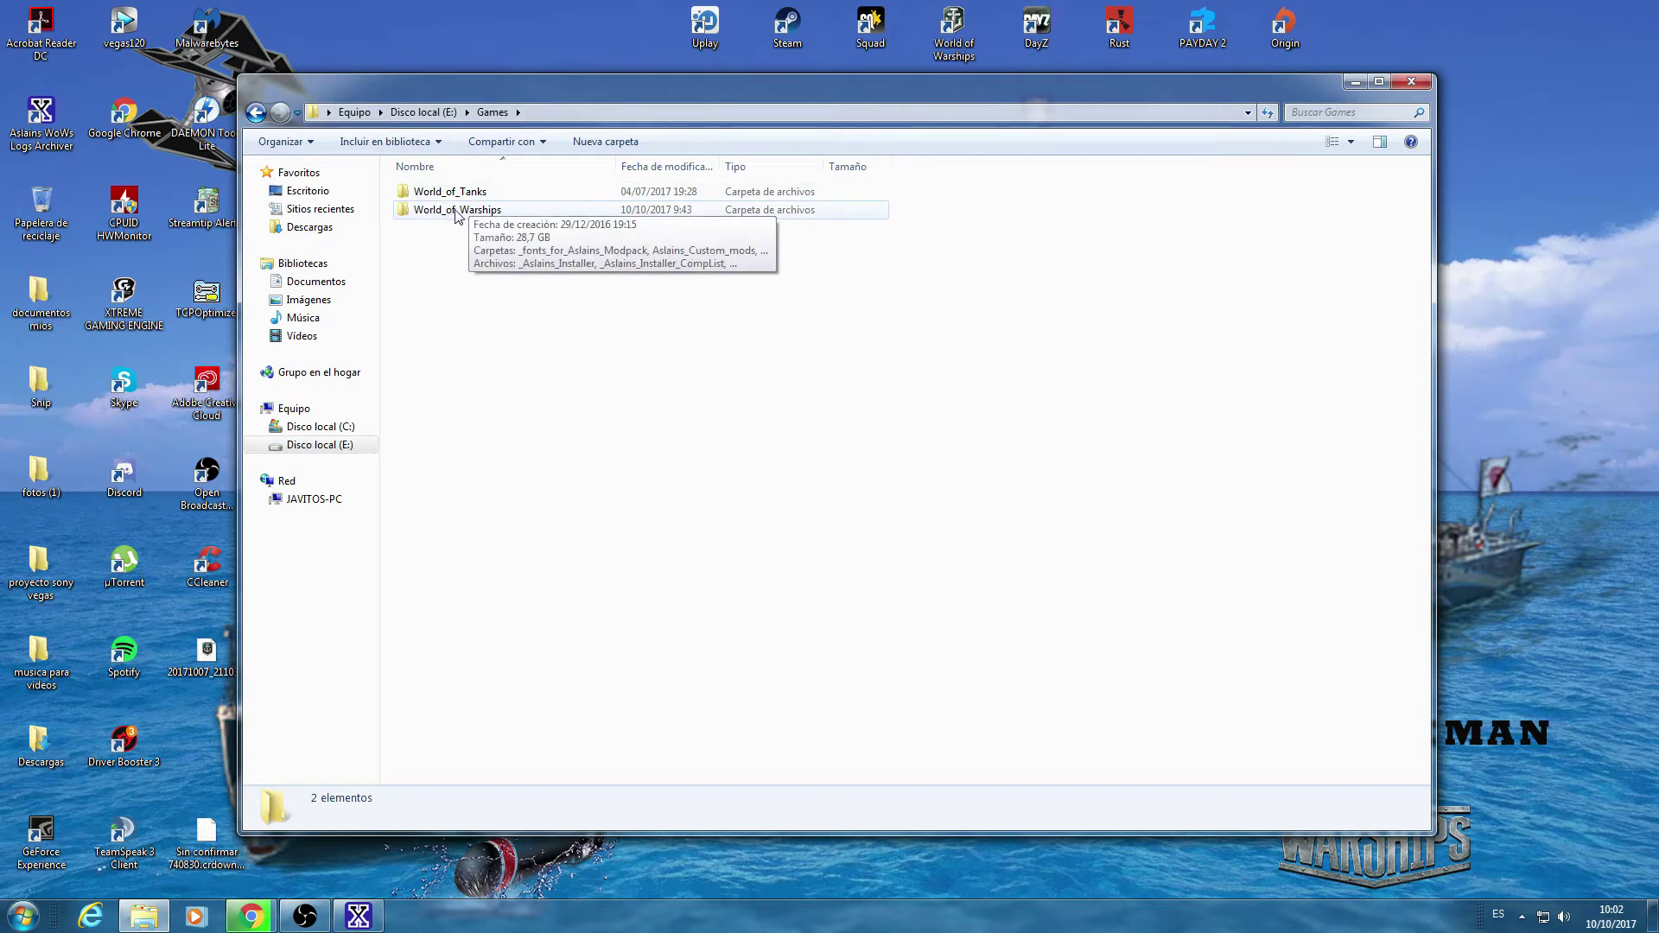
click(450, 210)
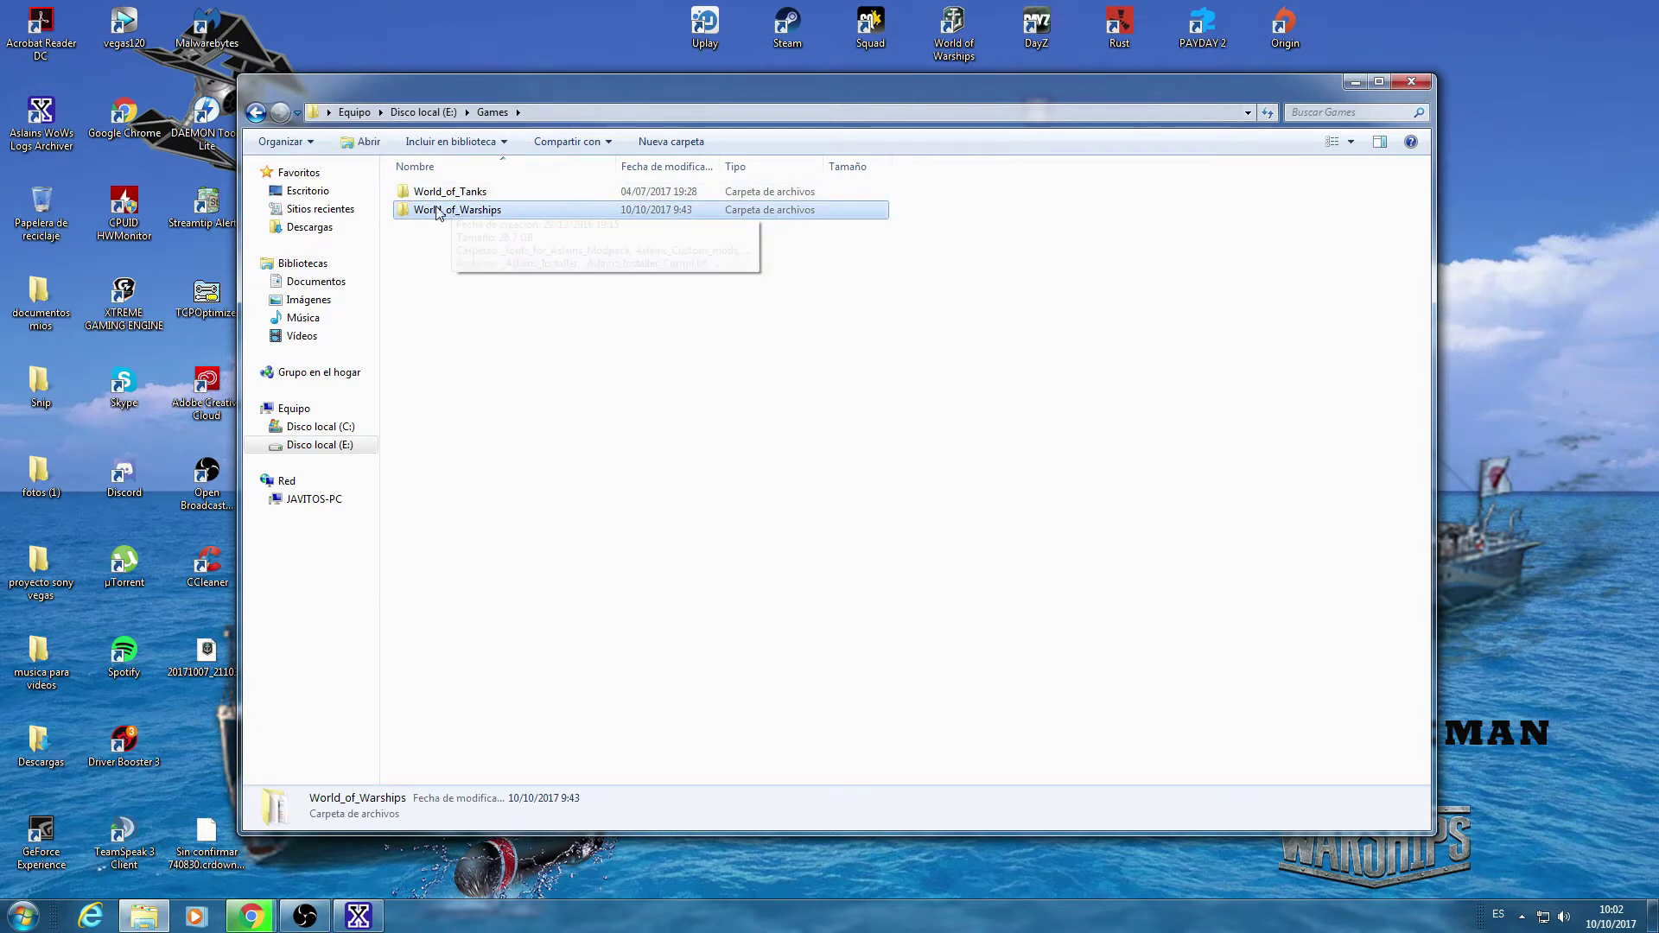
click(1412, 81)
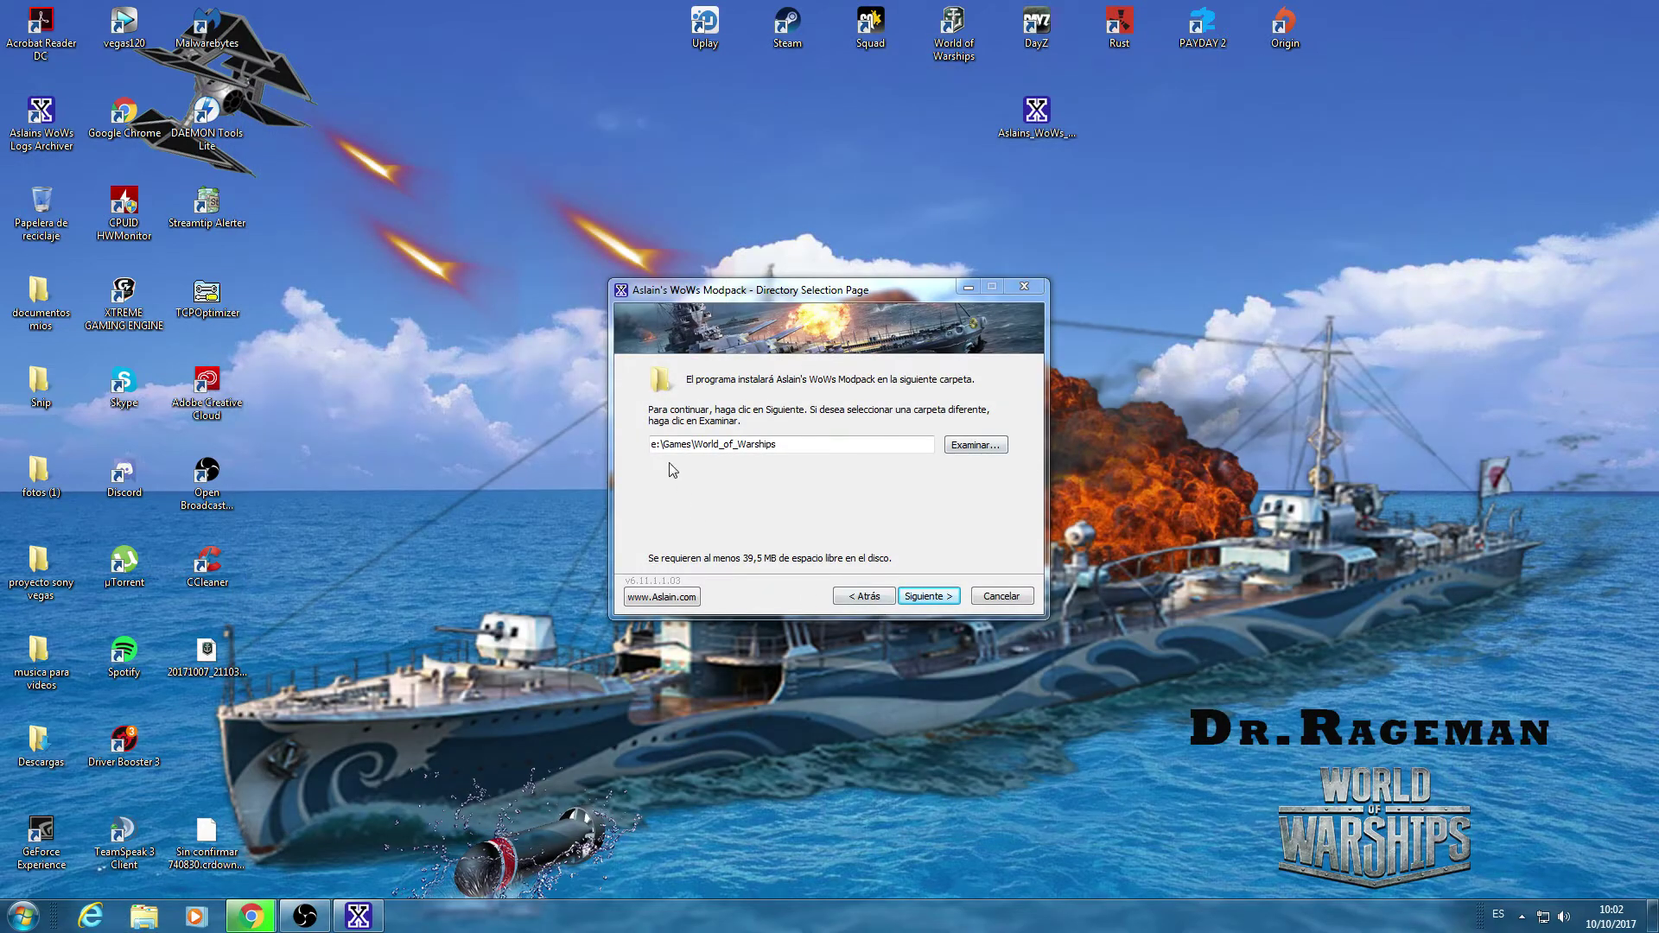
click(930, 598)
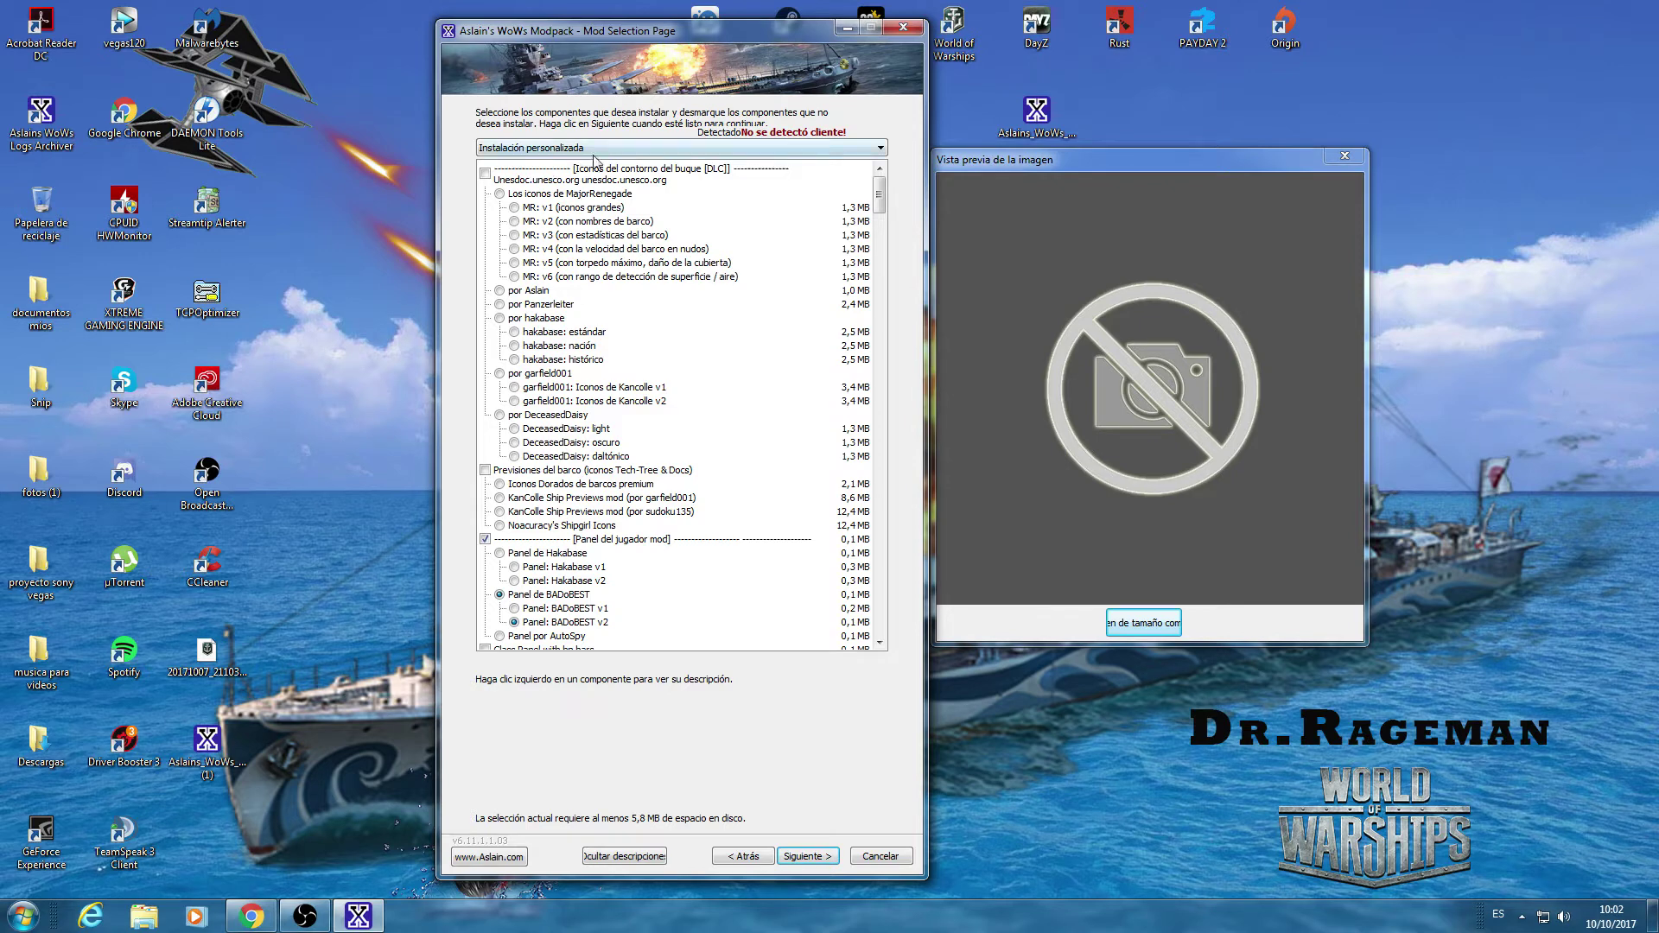
- Try the ship contour icons category with MajorRenegade's MR: v1 large icons, and deselect the whole category
click(646, 173)
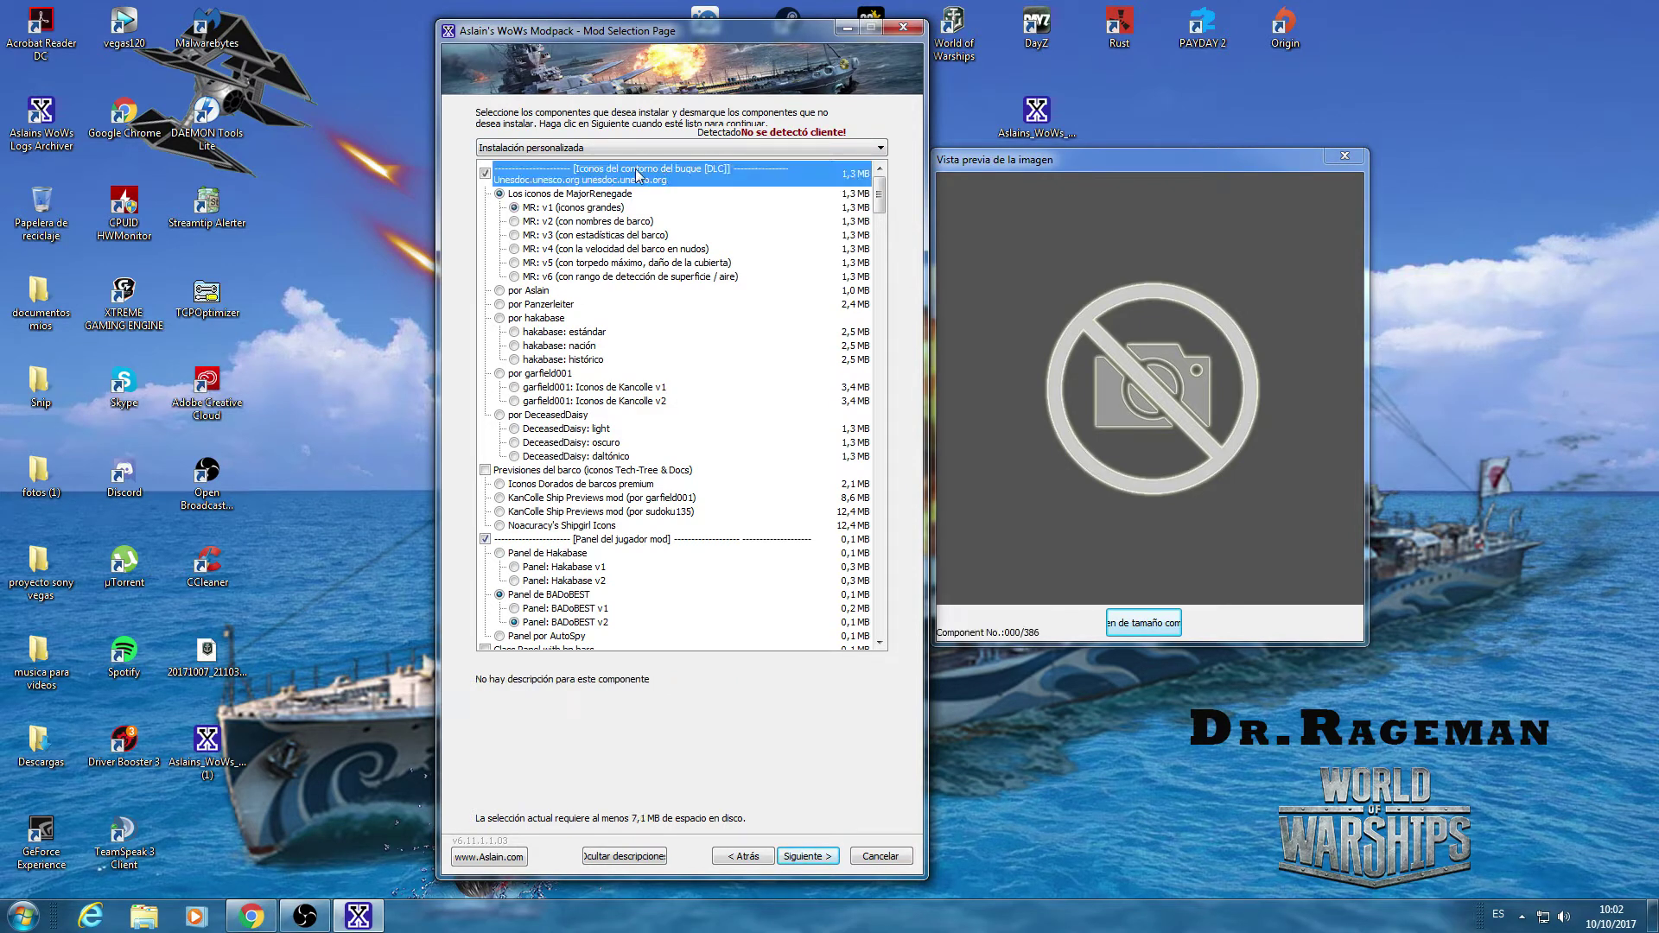
click(500, 196)
click(511, 207)
click(502, 195)
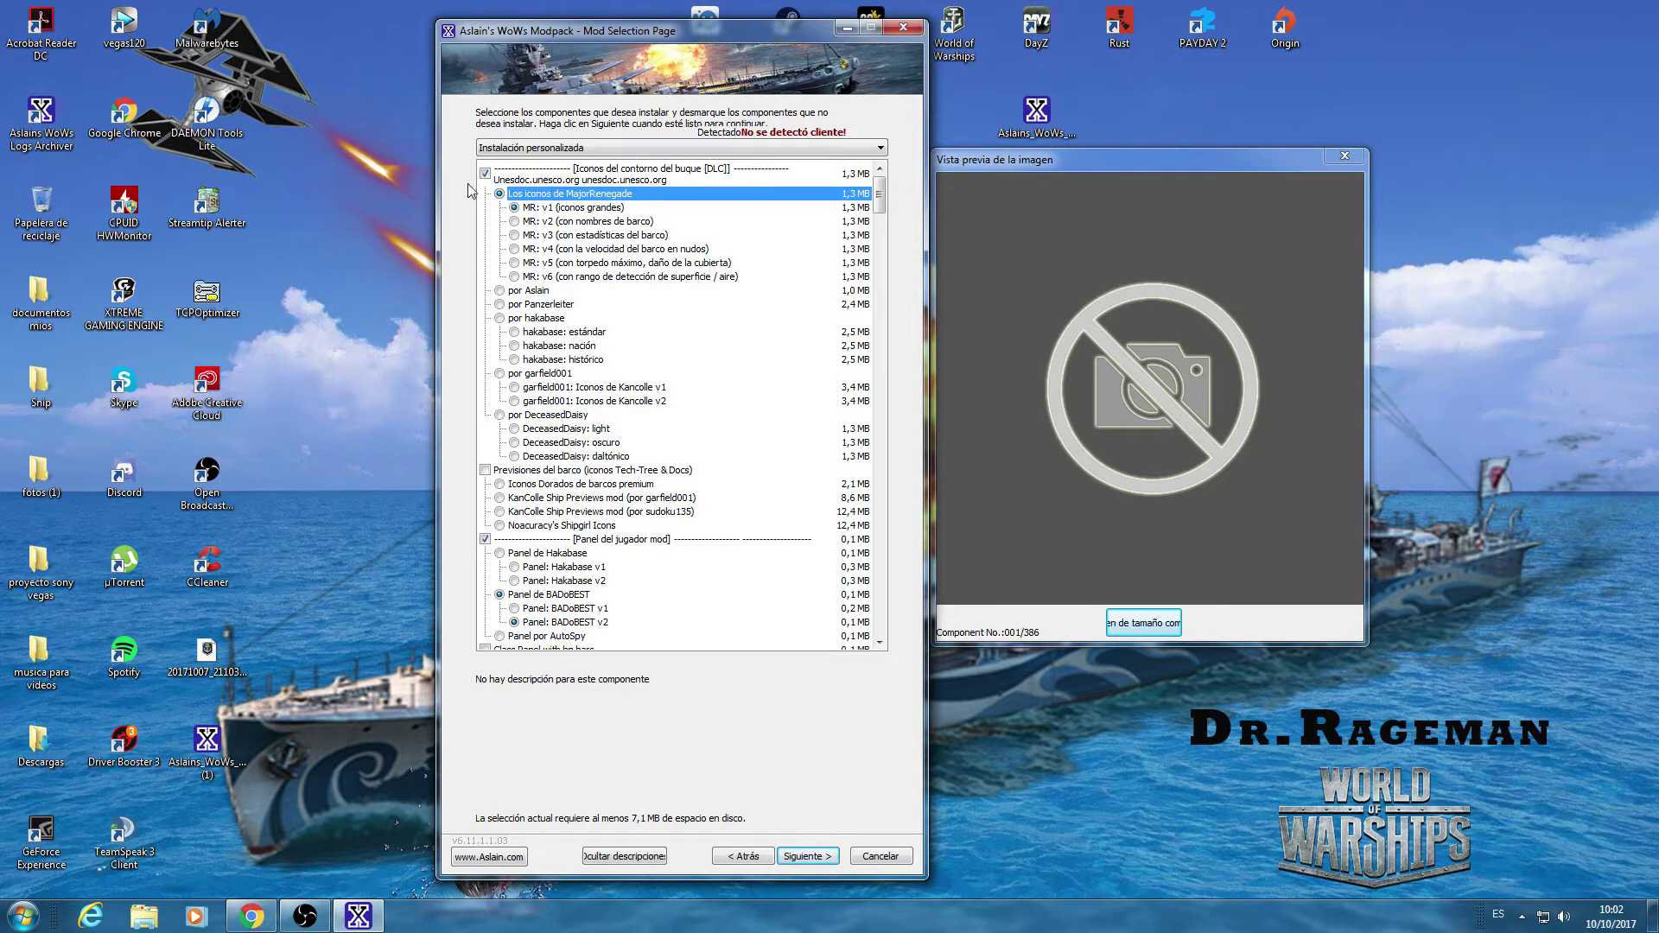
click(485, 174)
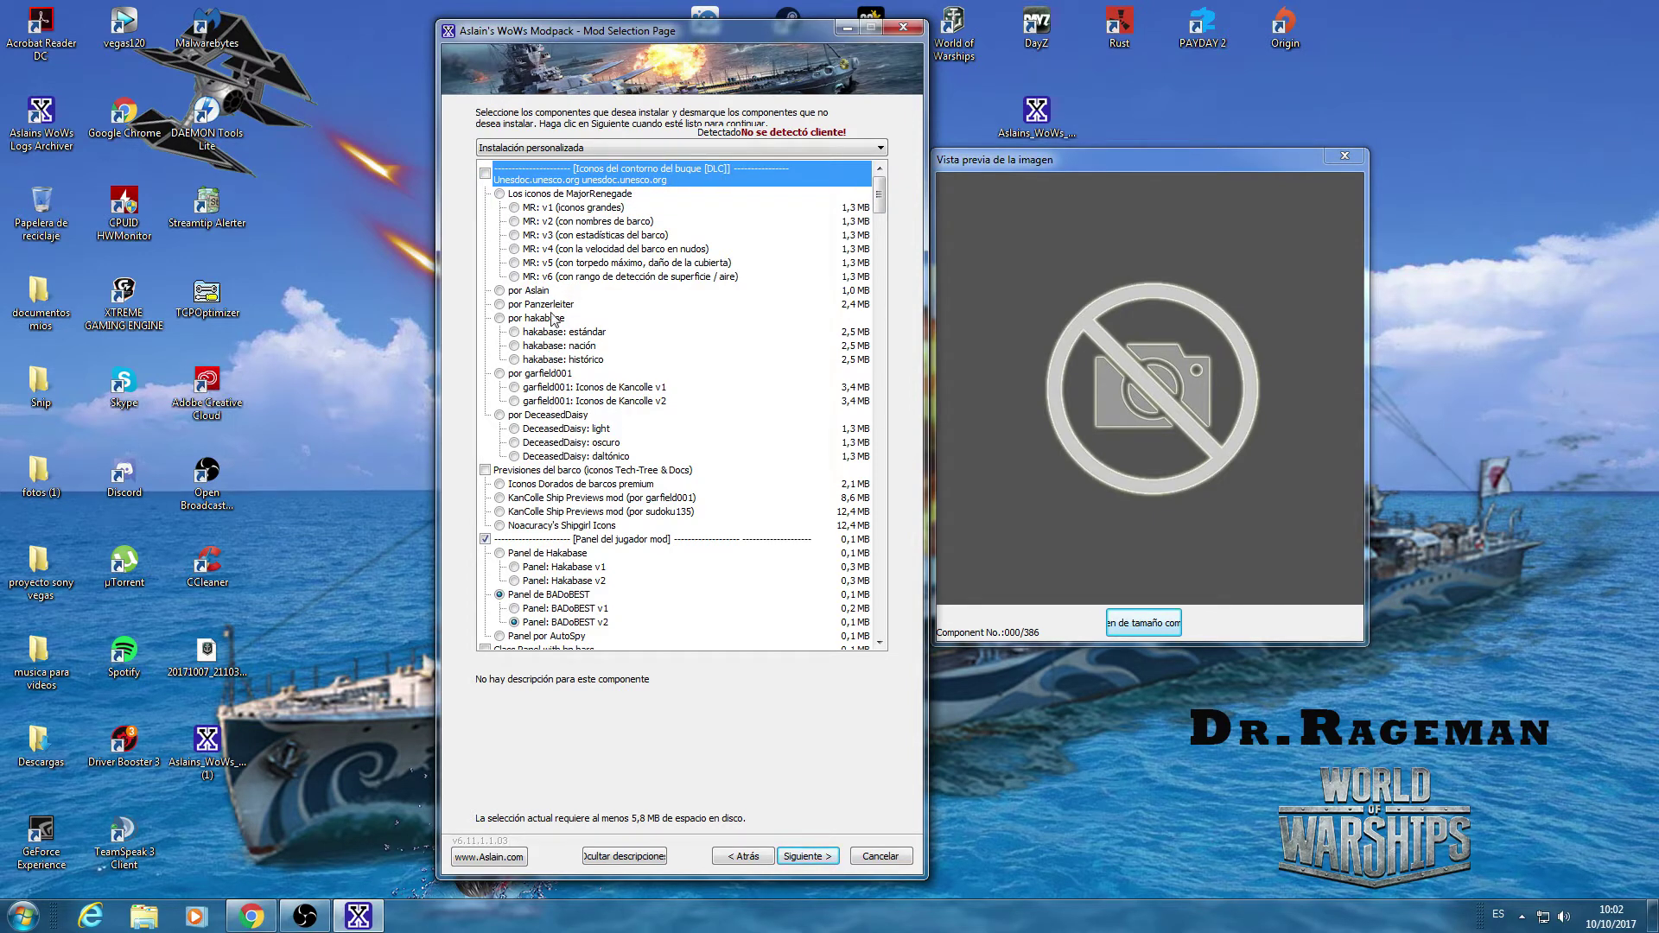
- Preview the golden premium icons, both KanColle mods and Noacuracy's Shipgirl Icons under the ship previews category, and deselect the category
click(651, 474)
click(571, 486)
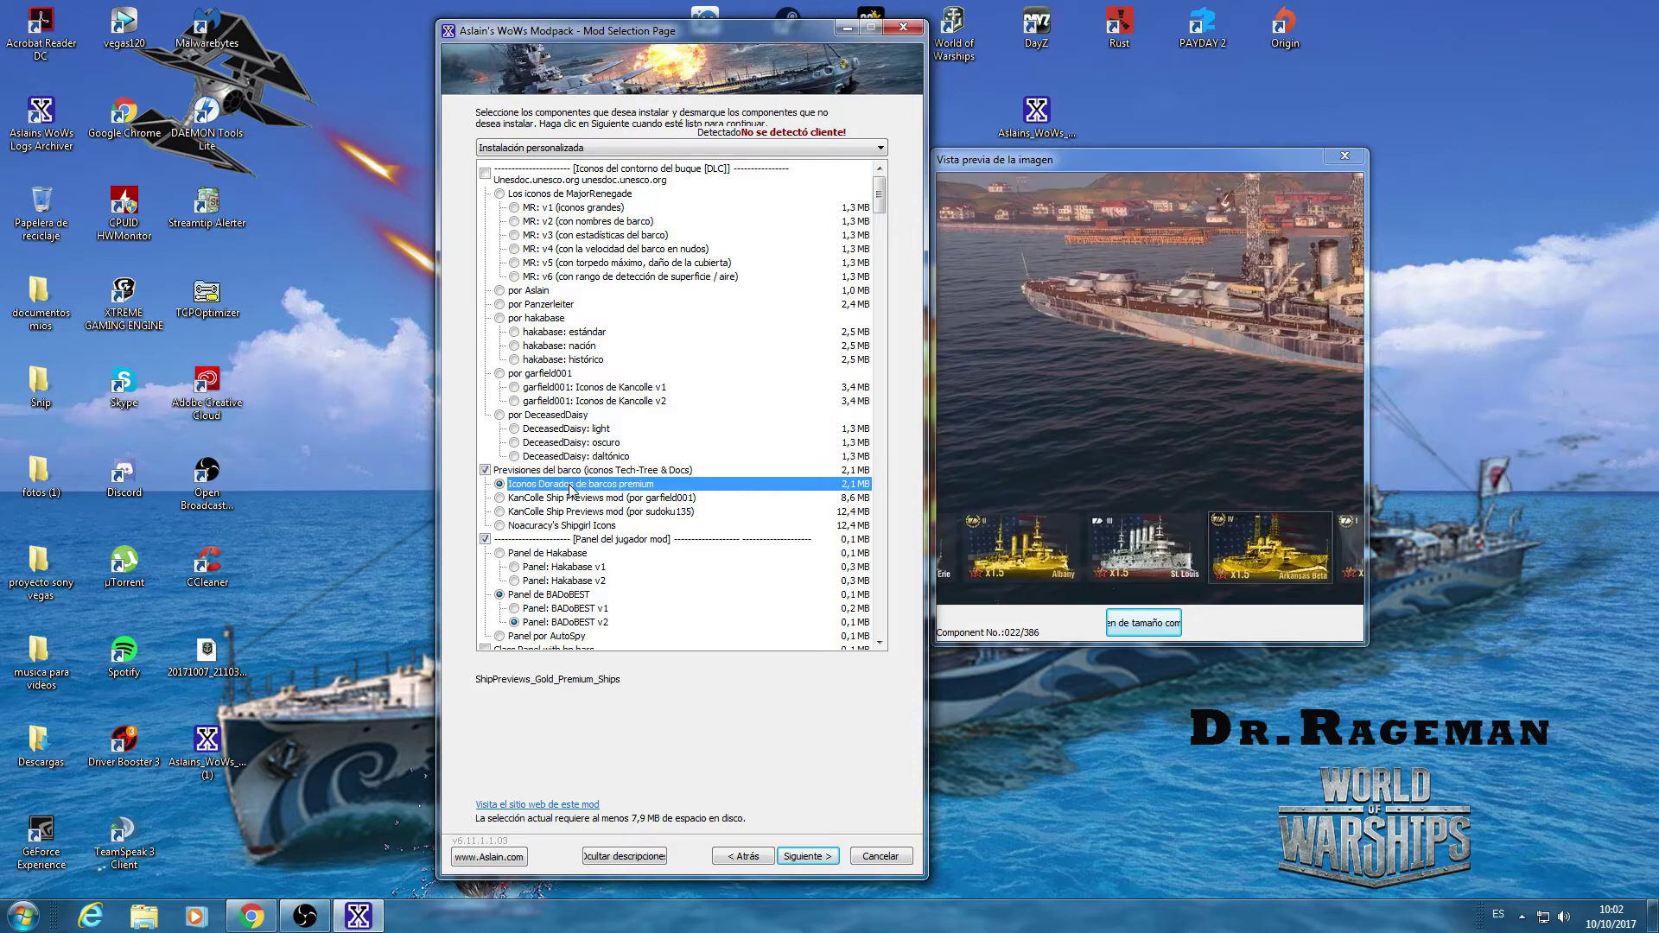
click(586, 499)
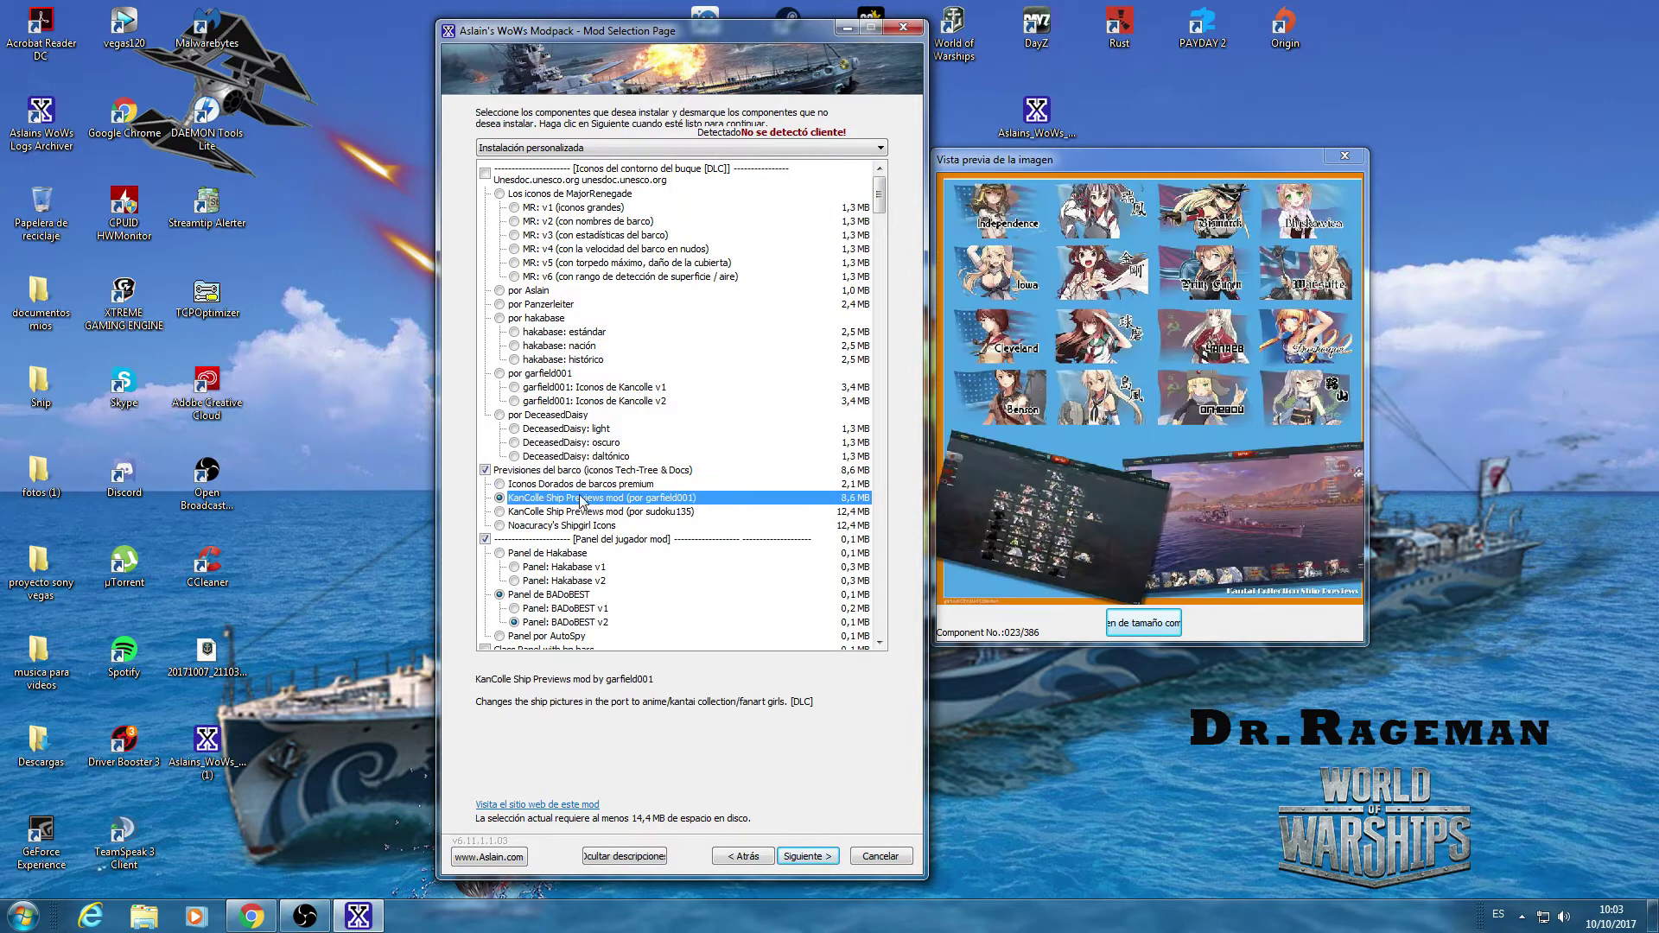
click(584, 512)
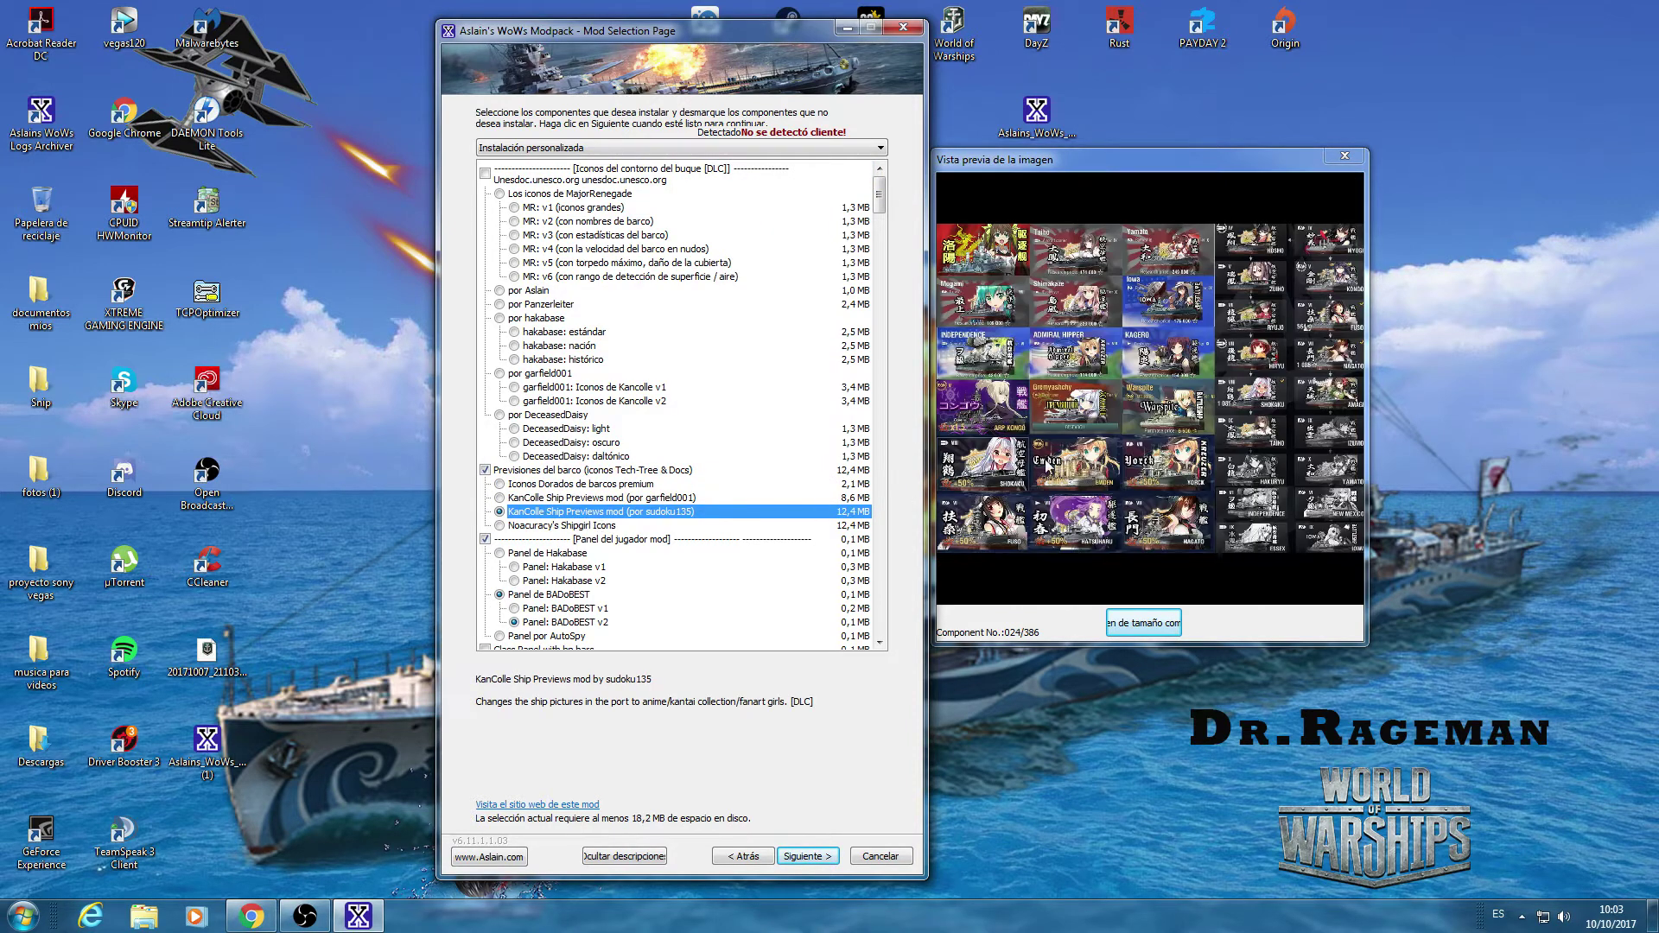
click(548, 526)
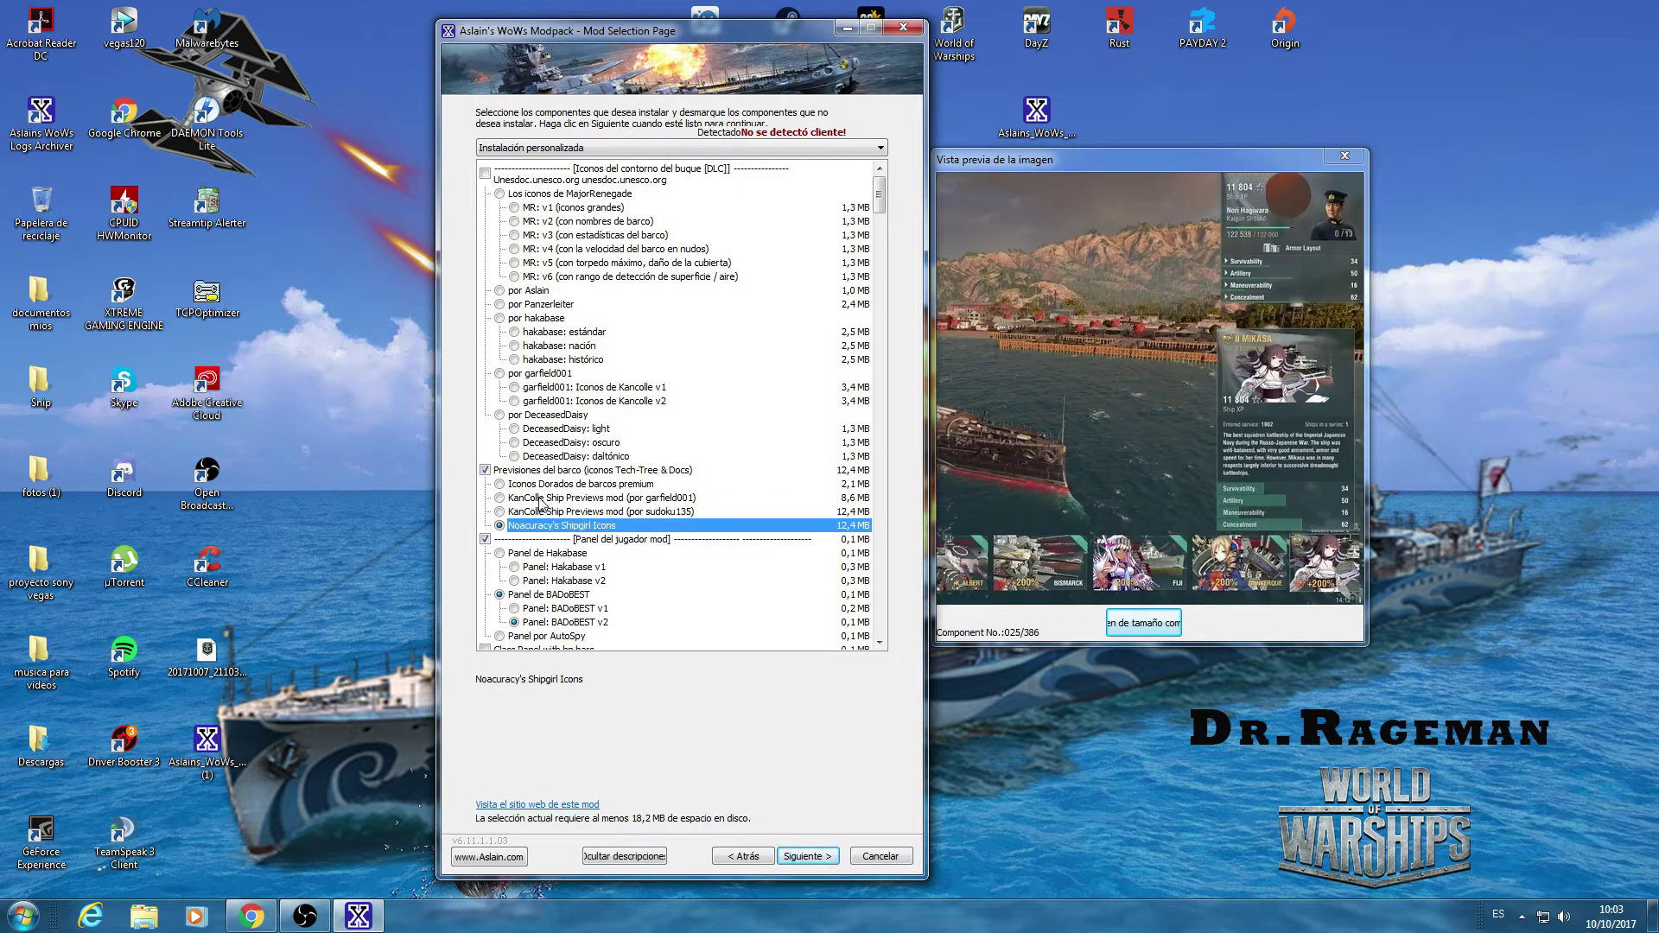
click(486, 470)
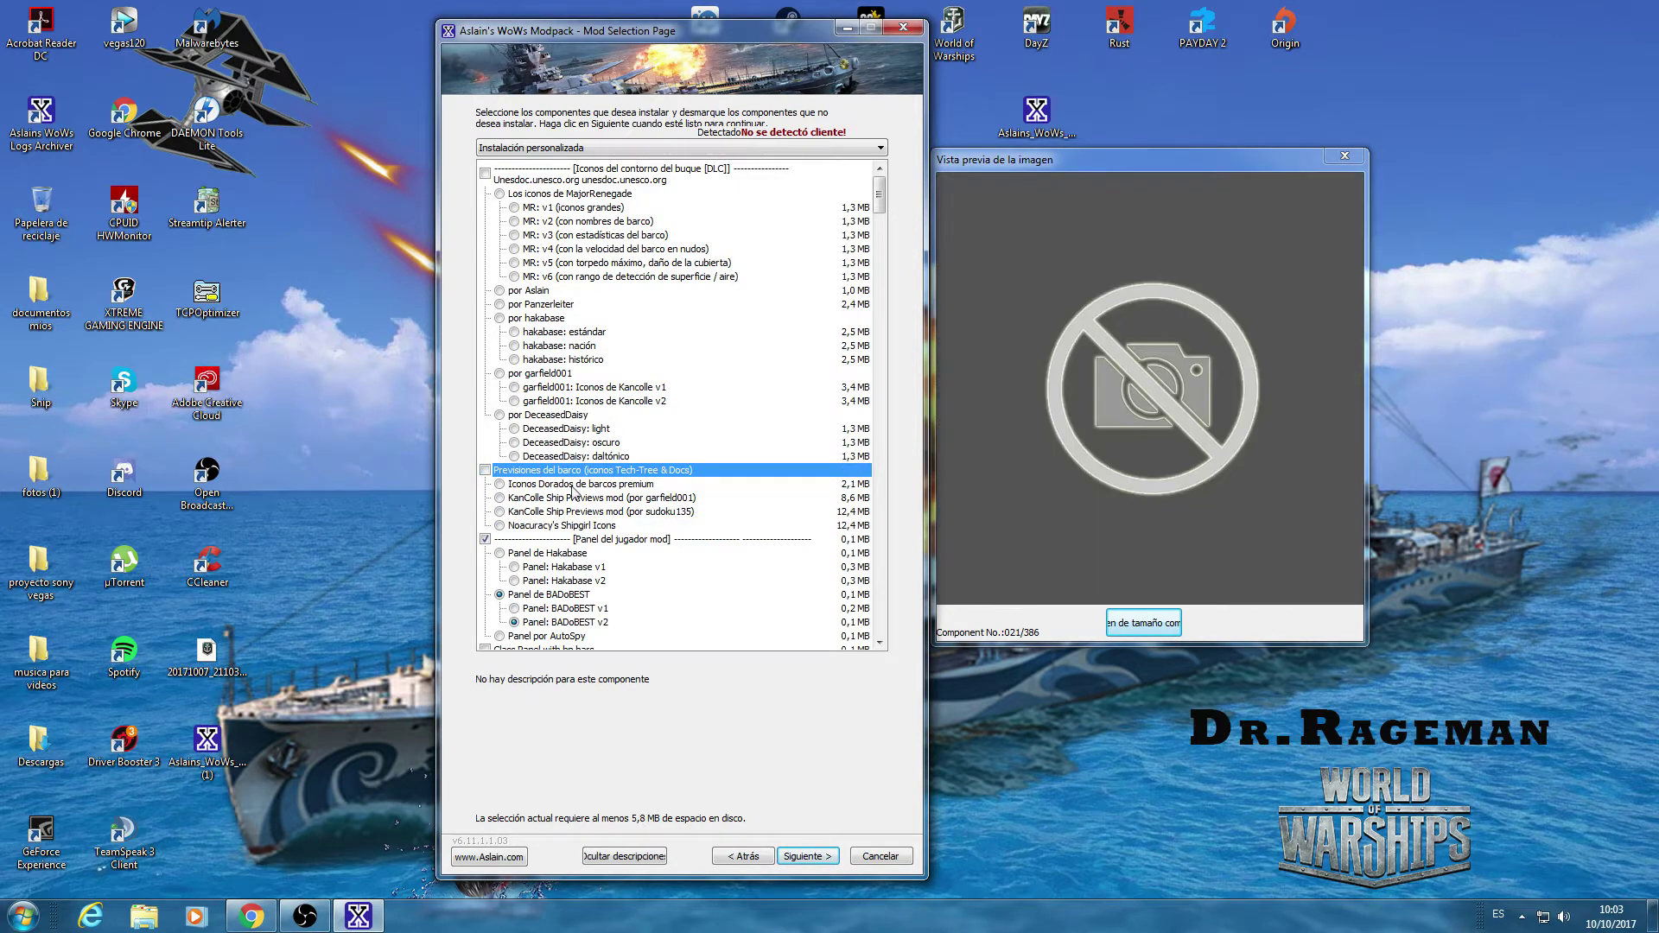
- Compare the Hakabase and BADoBEST player panels in the preview, and settle on Panel: BADoBEST v2
scroll(696, 545, down, 4)
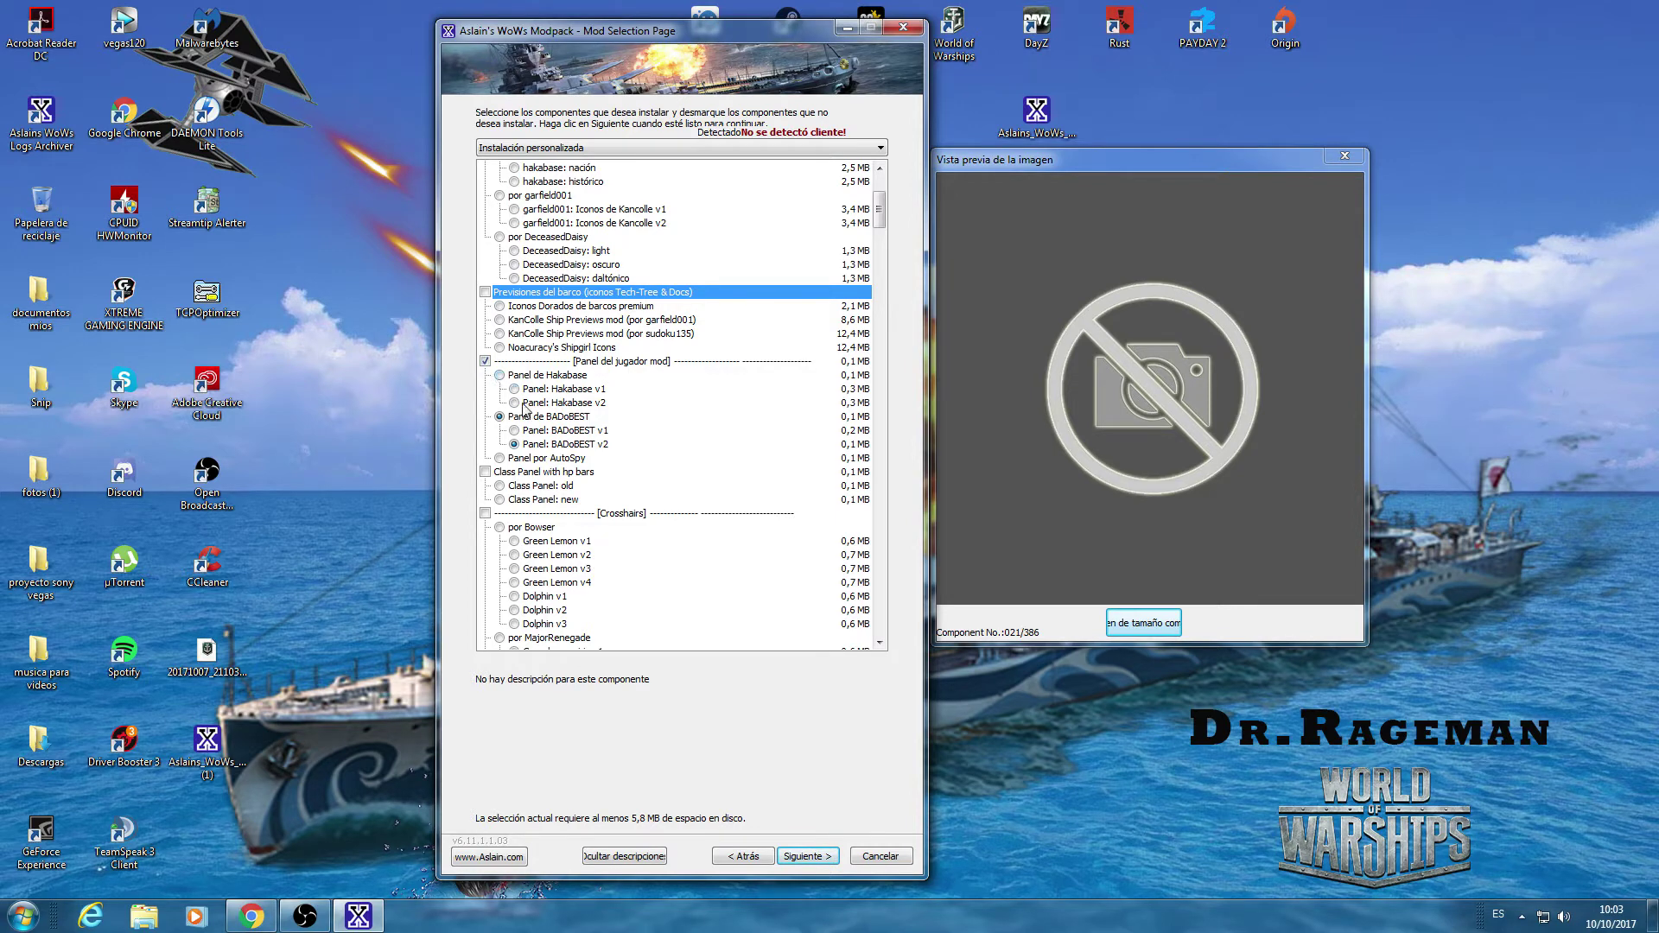
click(557, 375)
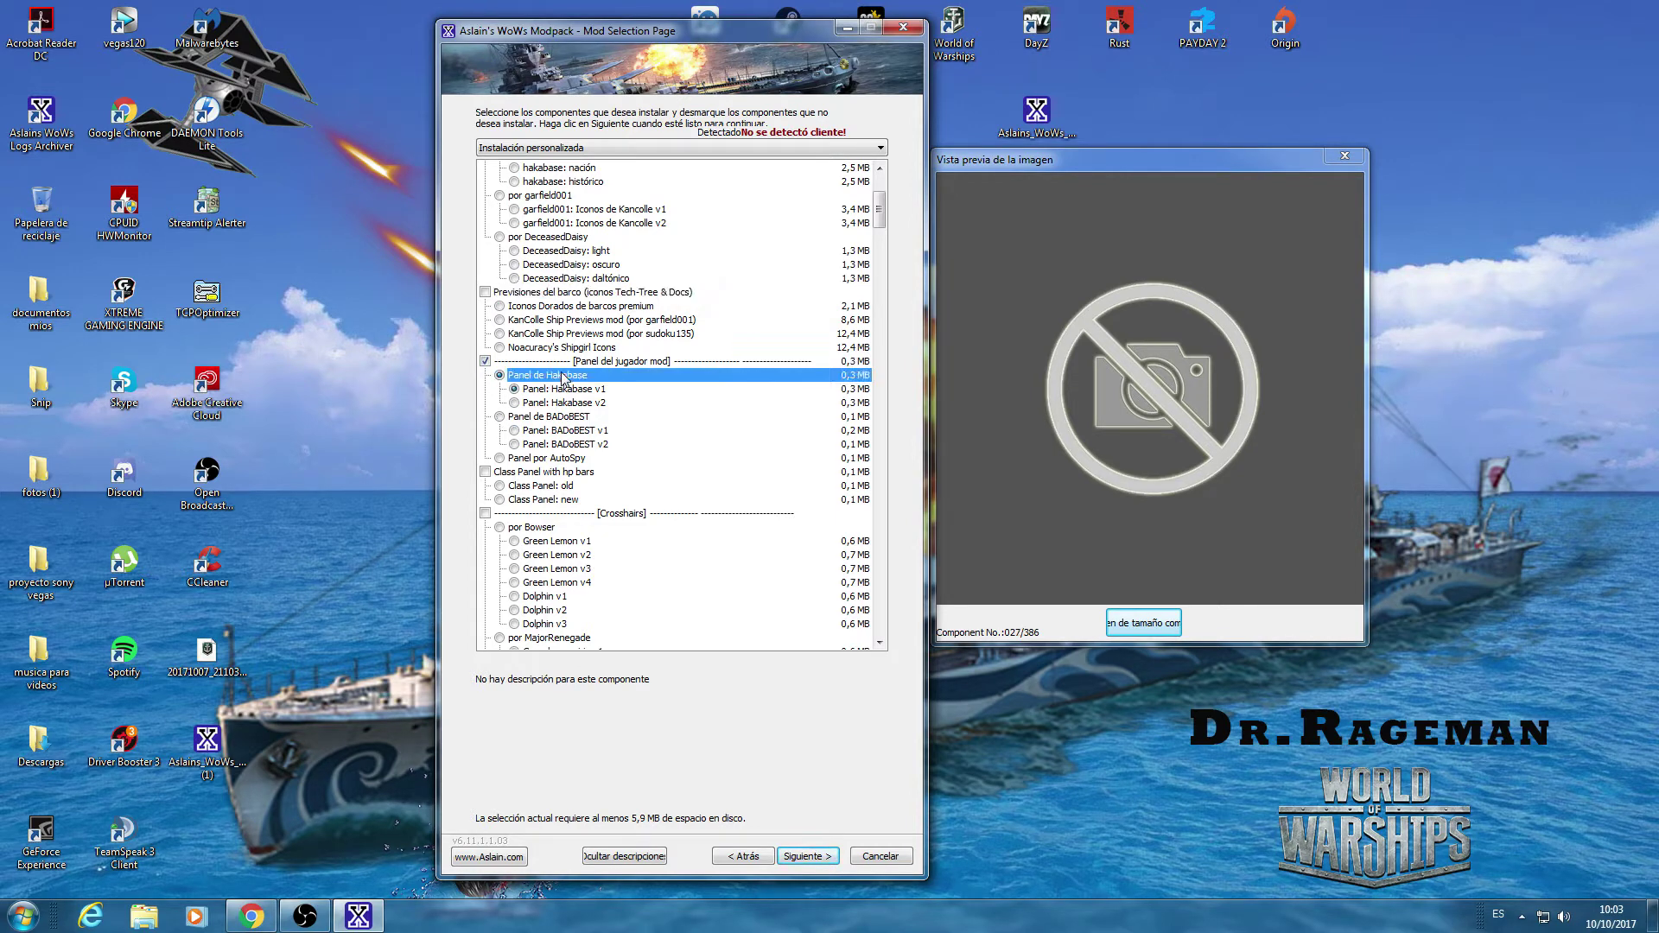
click(561, 388)
click(560, 417)
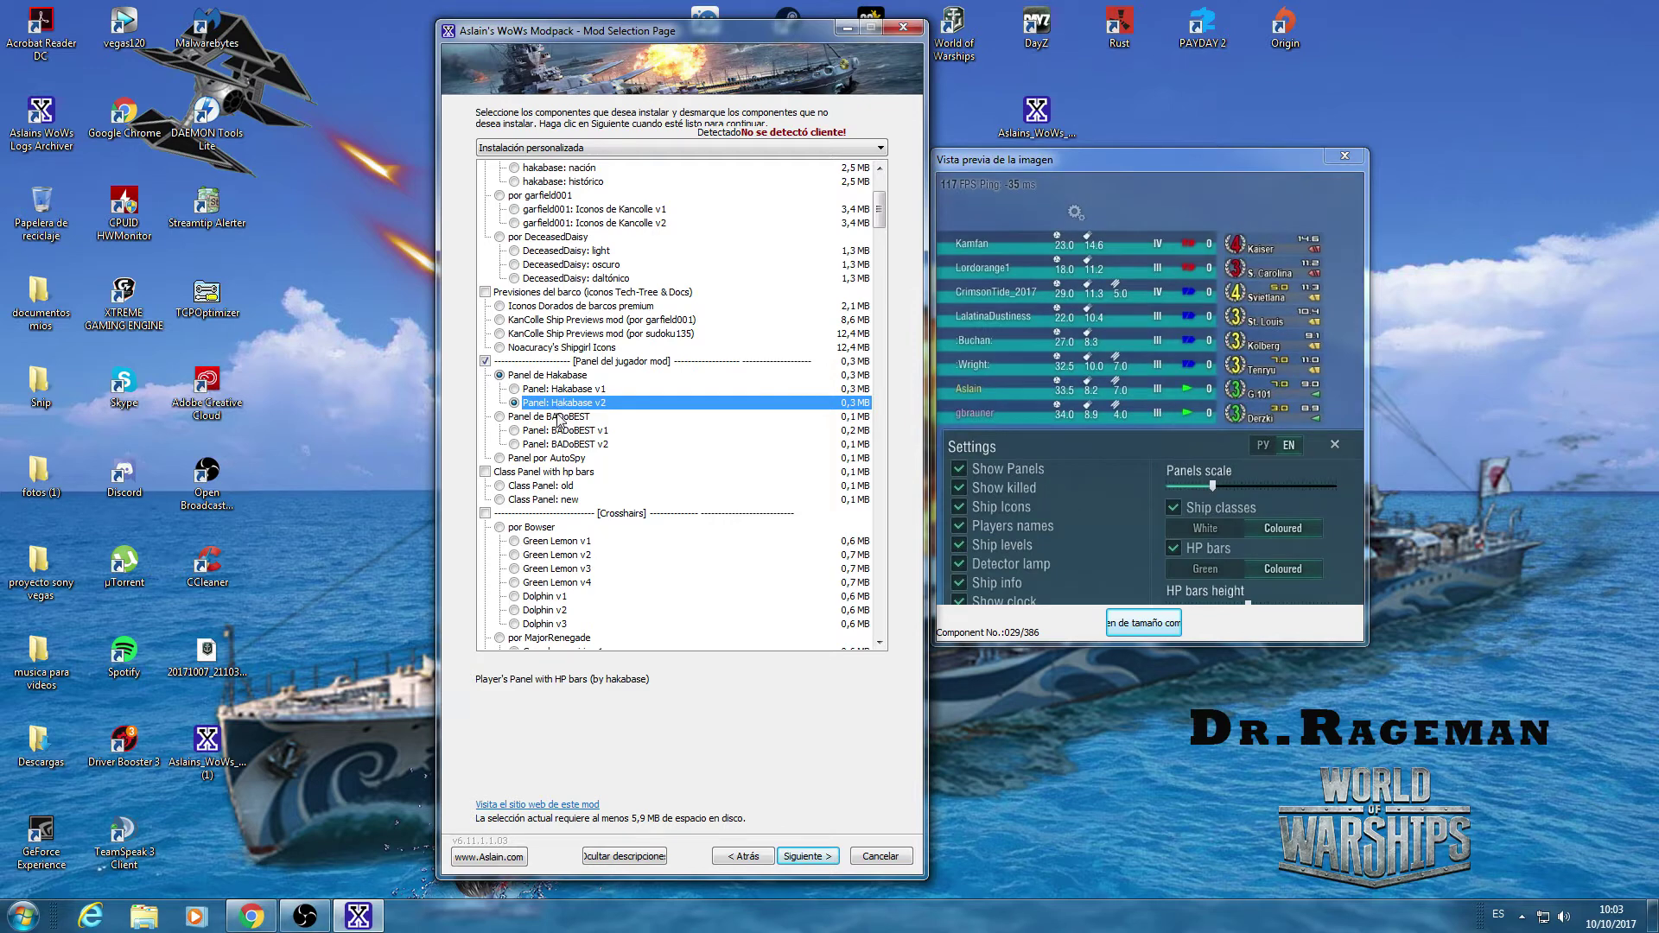
click(553, 403)
click(532, 418)
click(539, 431)
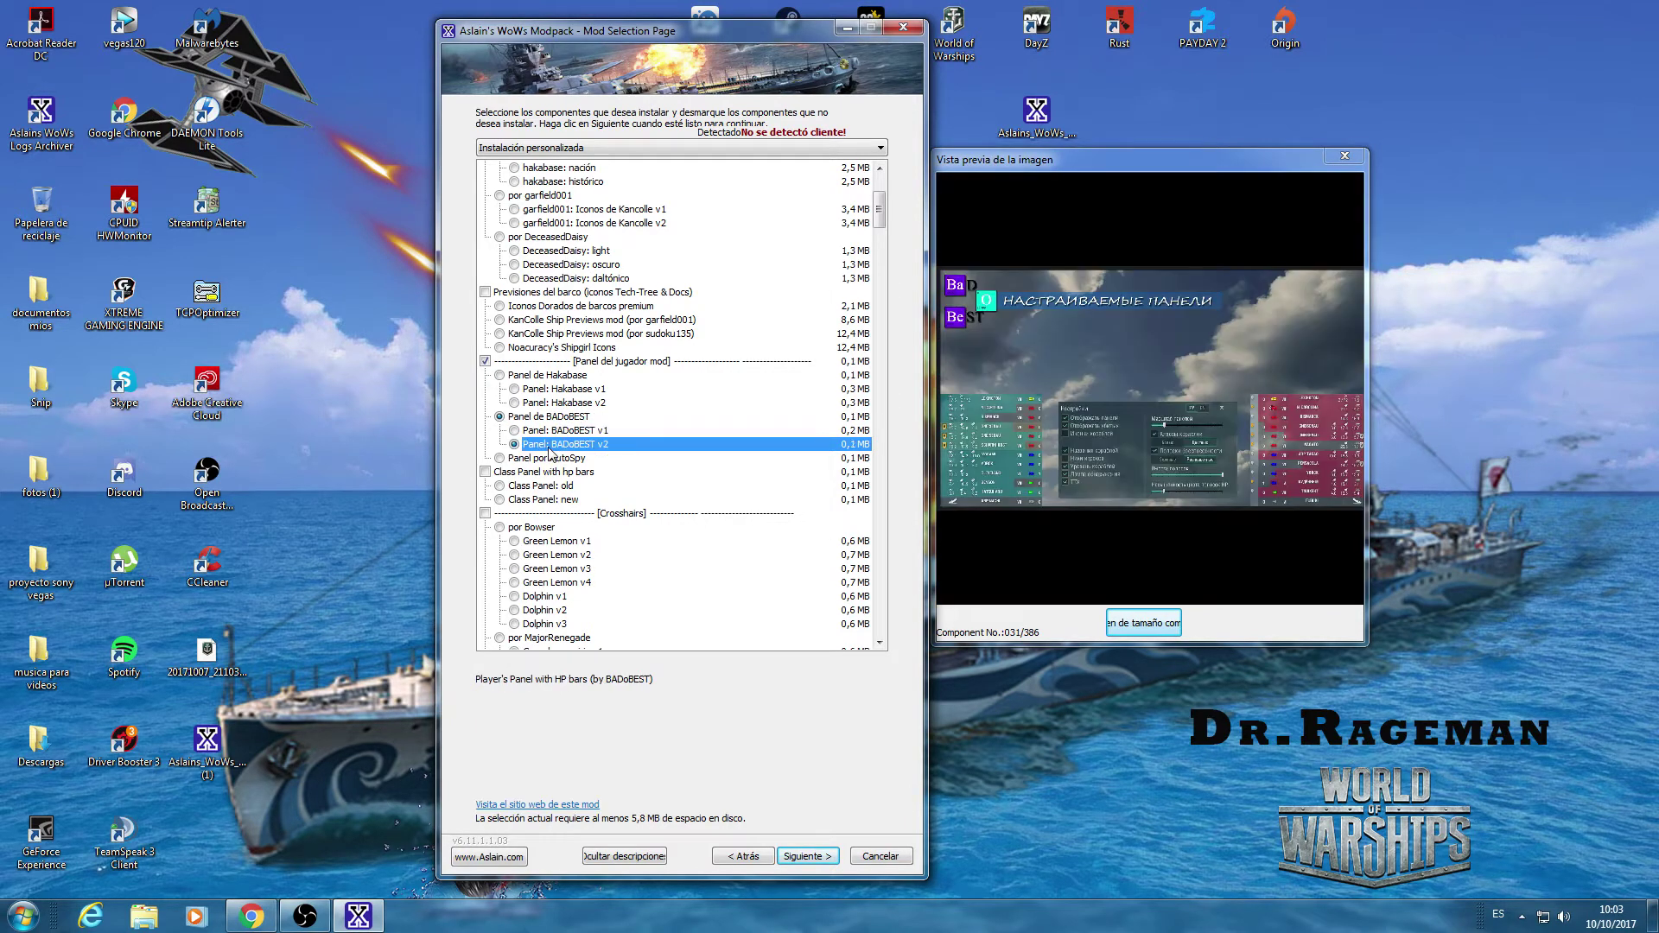
click(548, 445)
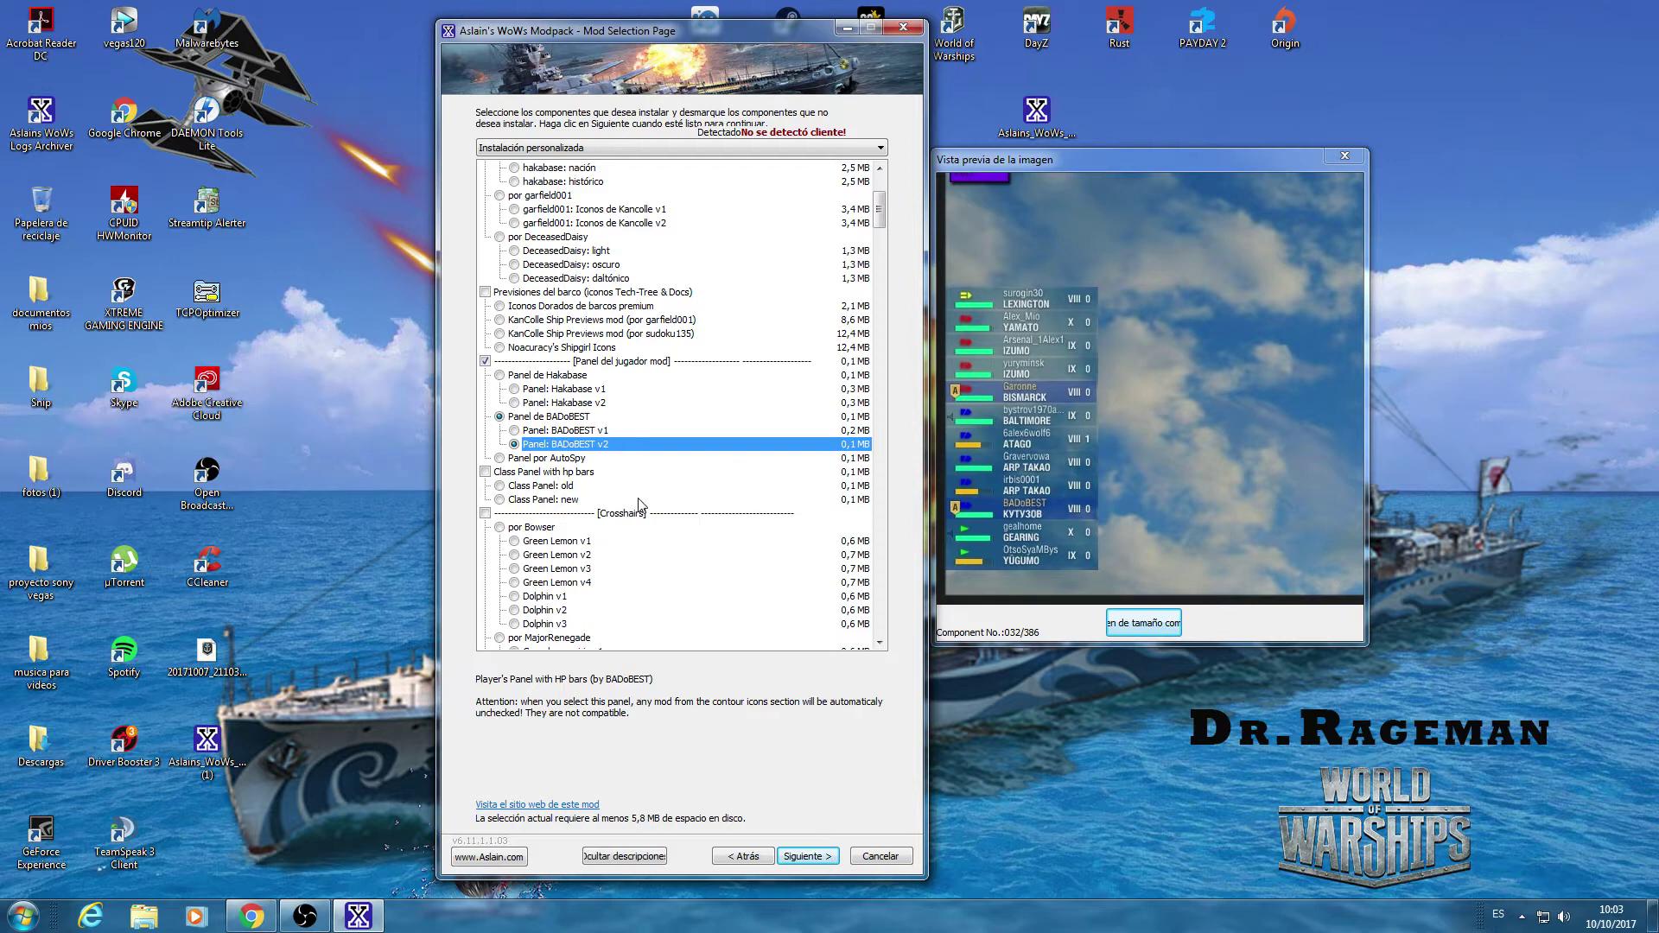
- Preview Bowser's Green Lemon, MajorRenegade's arcoiris v2 and Hootorez's Tic-Tac Ojo de Sauron crosshairs in the Crosshairs category
click(879, 644)
scroll(879, 643, down, 4)
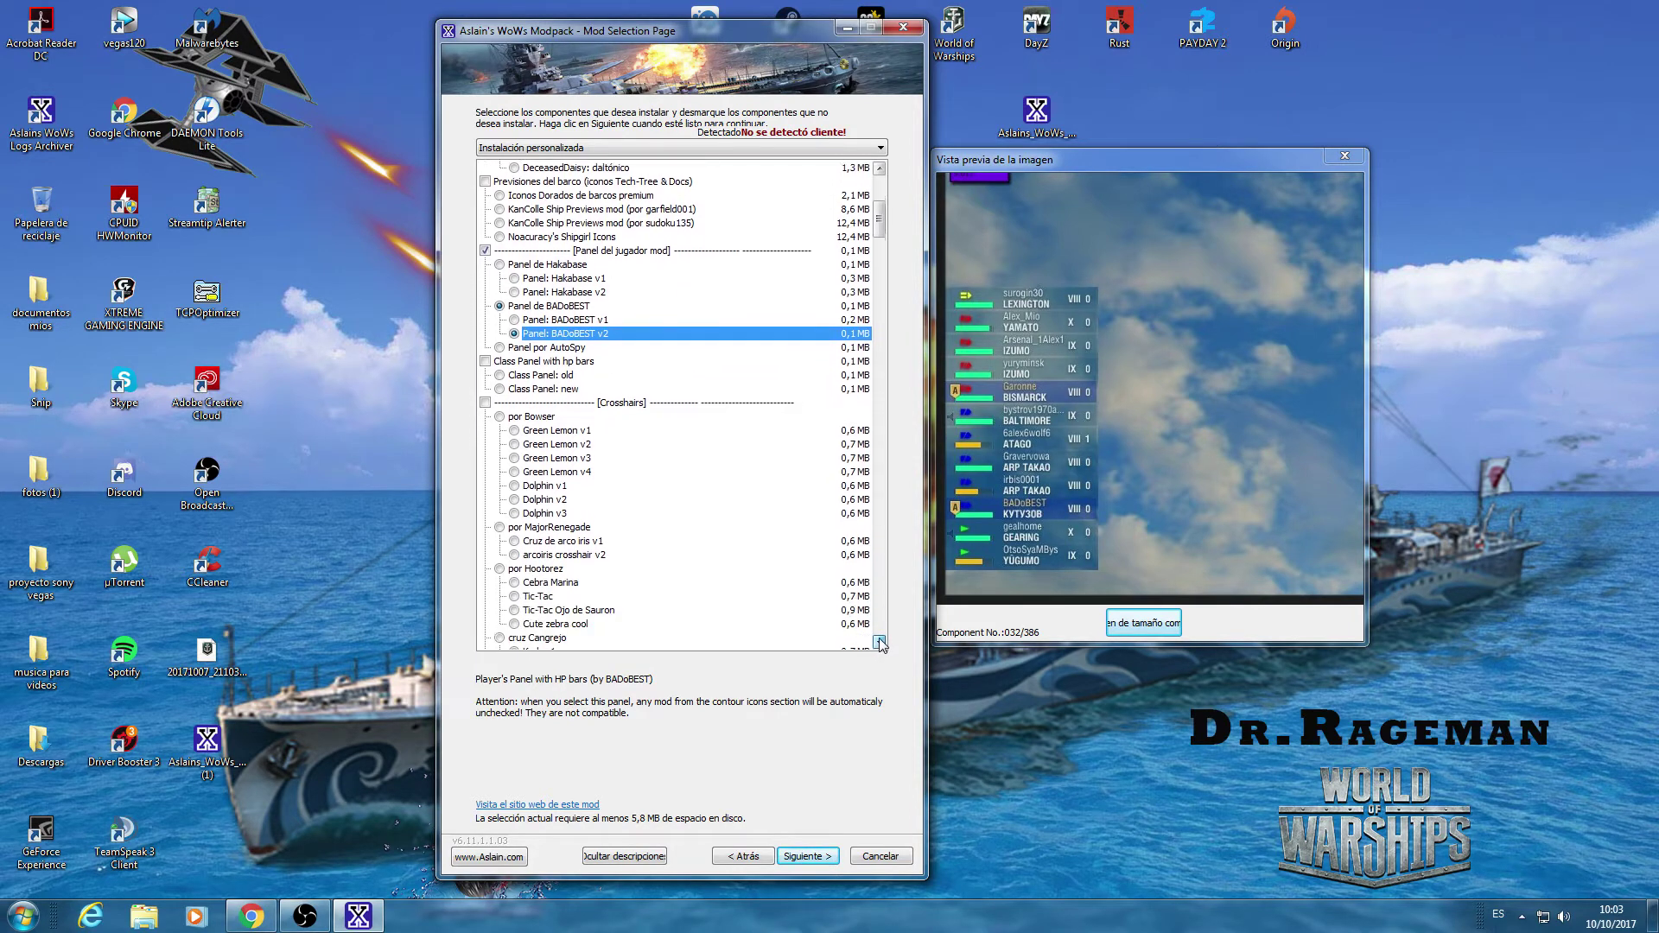
scroll(879, 644, down, 3)
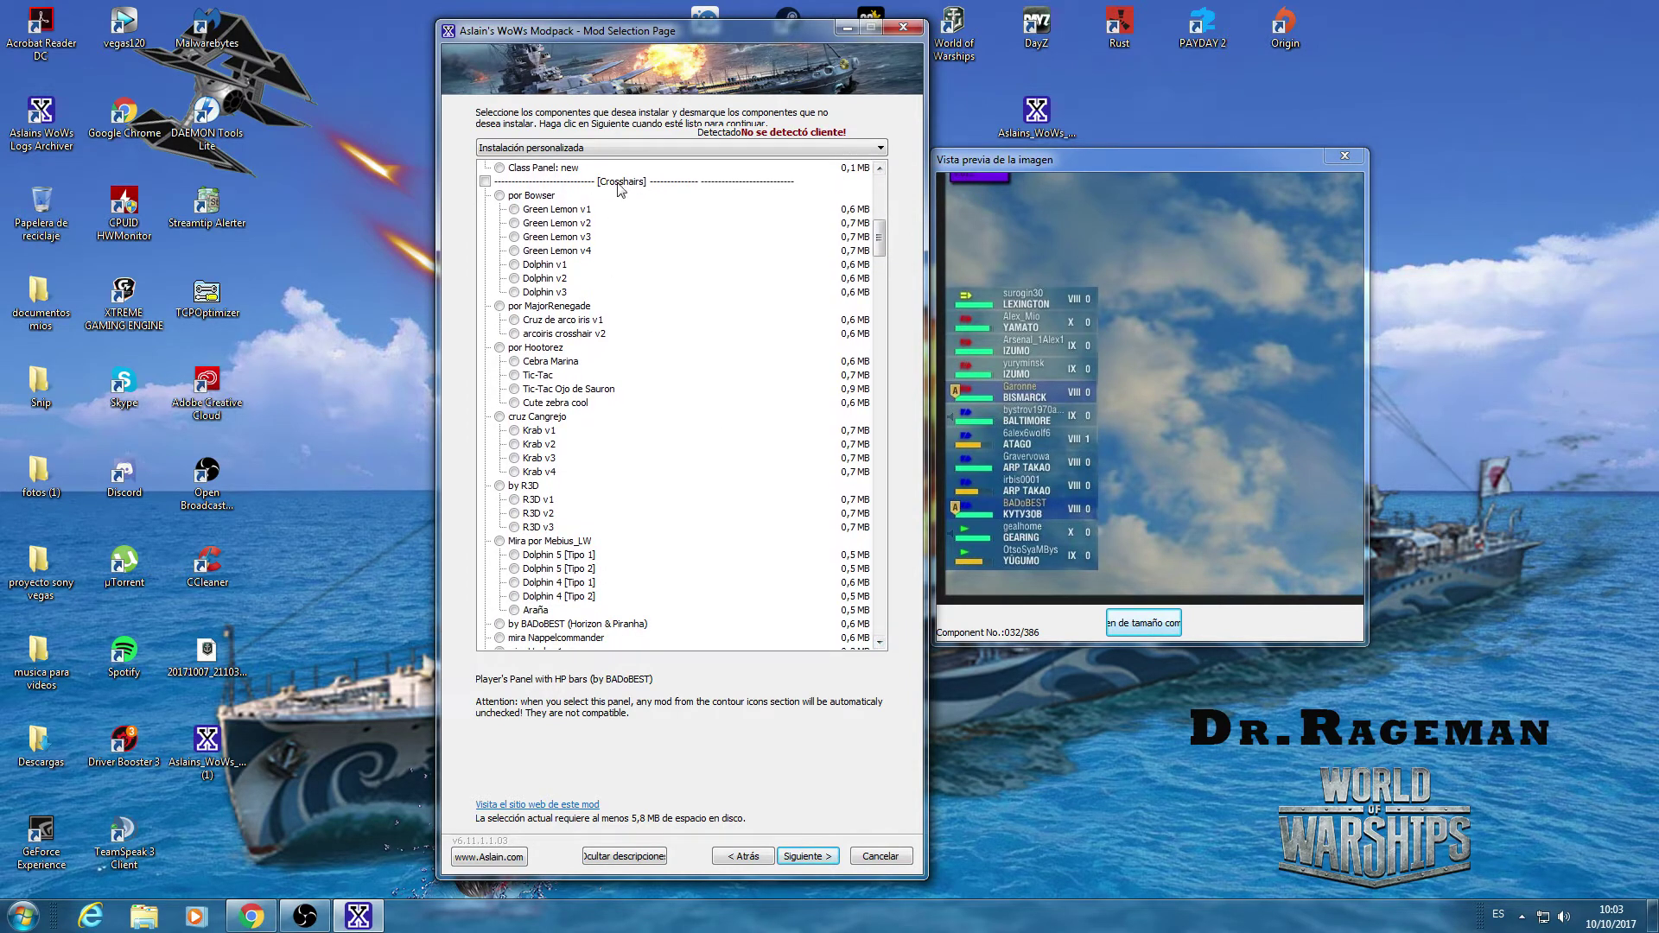
click(550, 210)
click(566, 227)
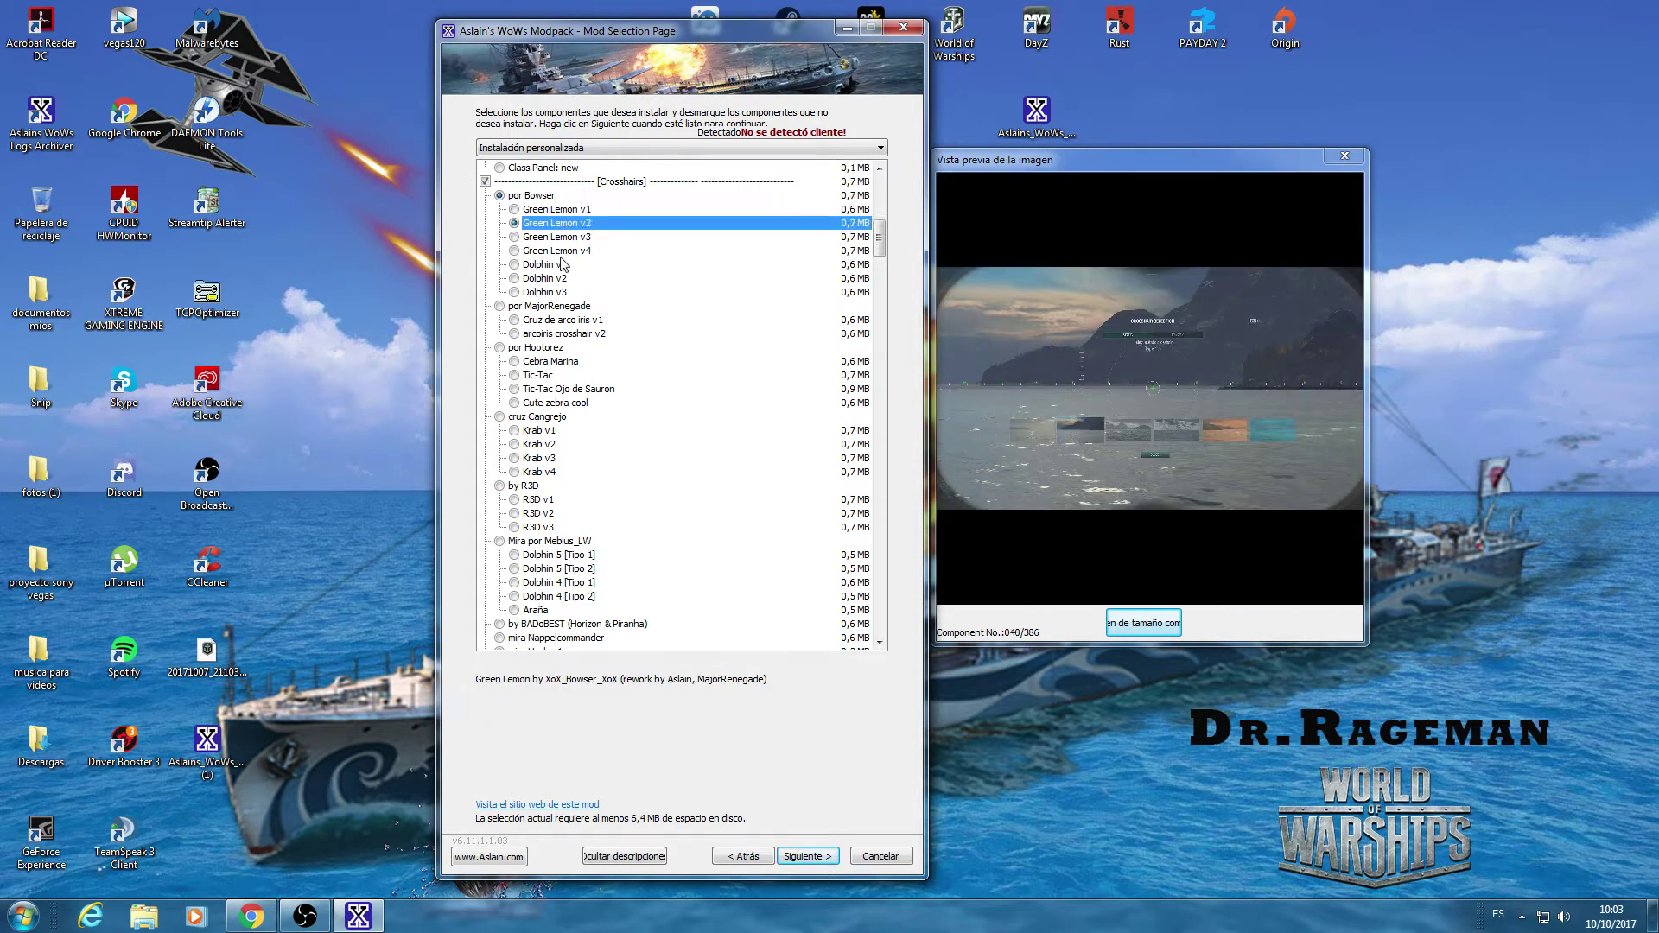
click(563, 256)
click(563, 308)
click(558, 336)
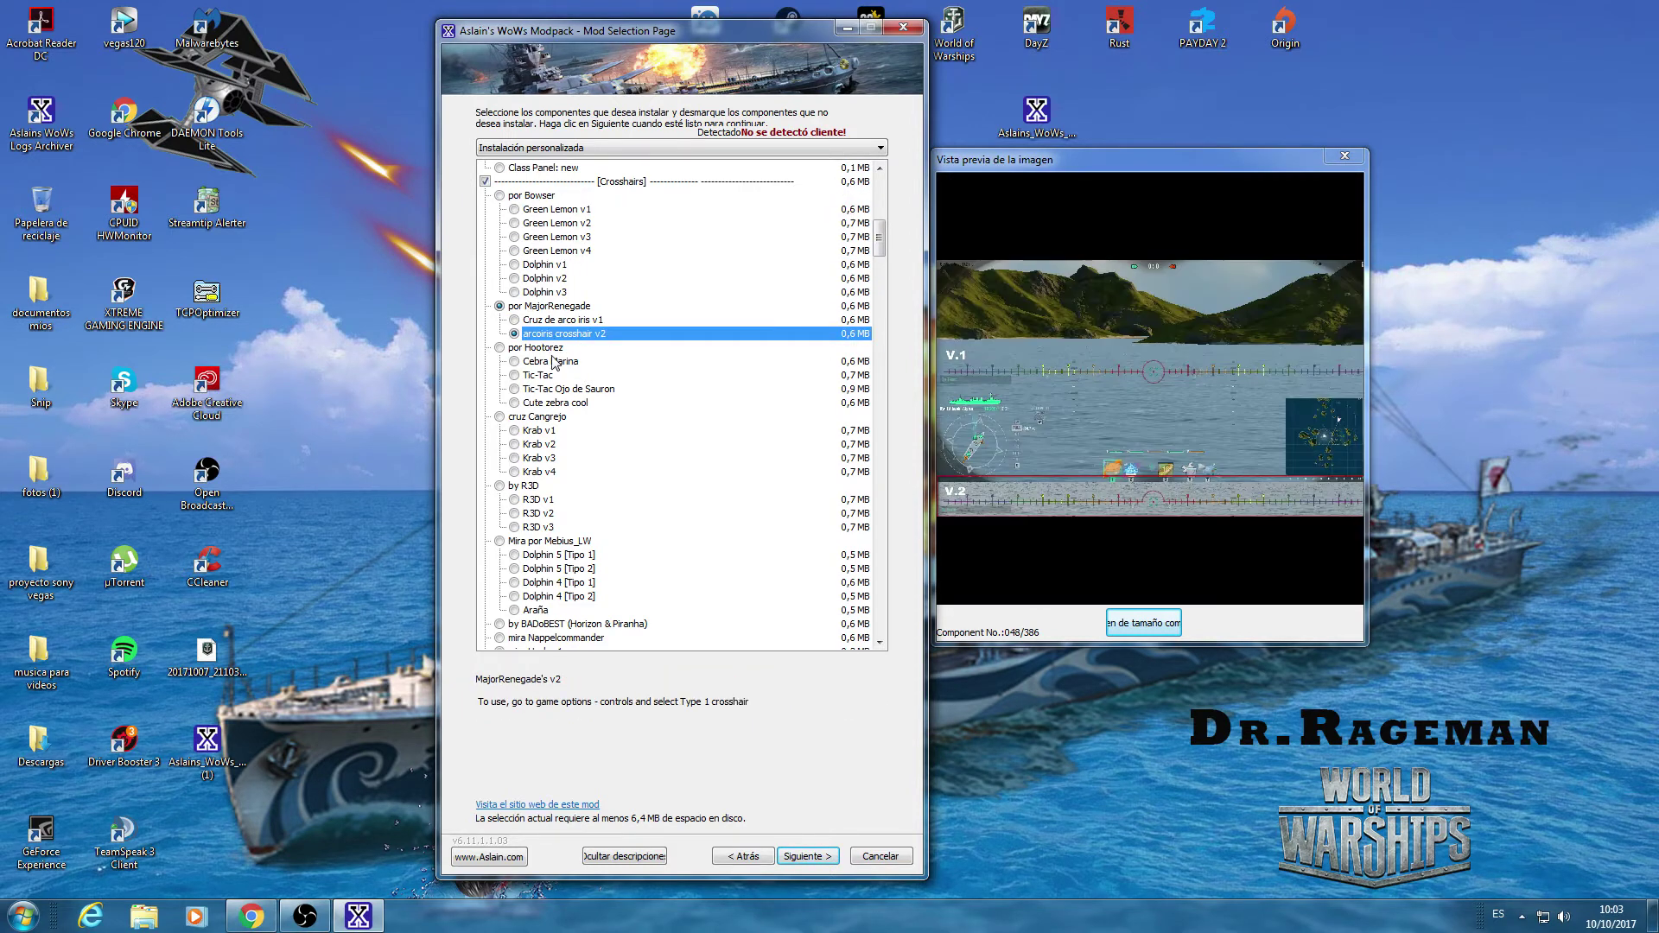
click(546, 377)
click(543, 392)
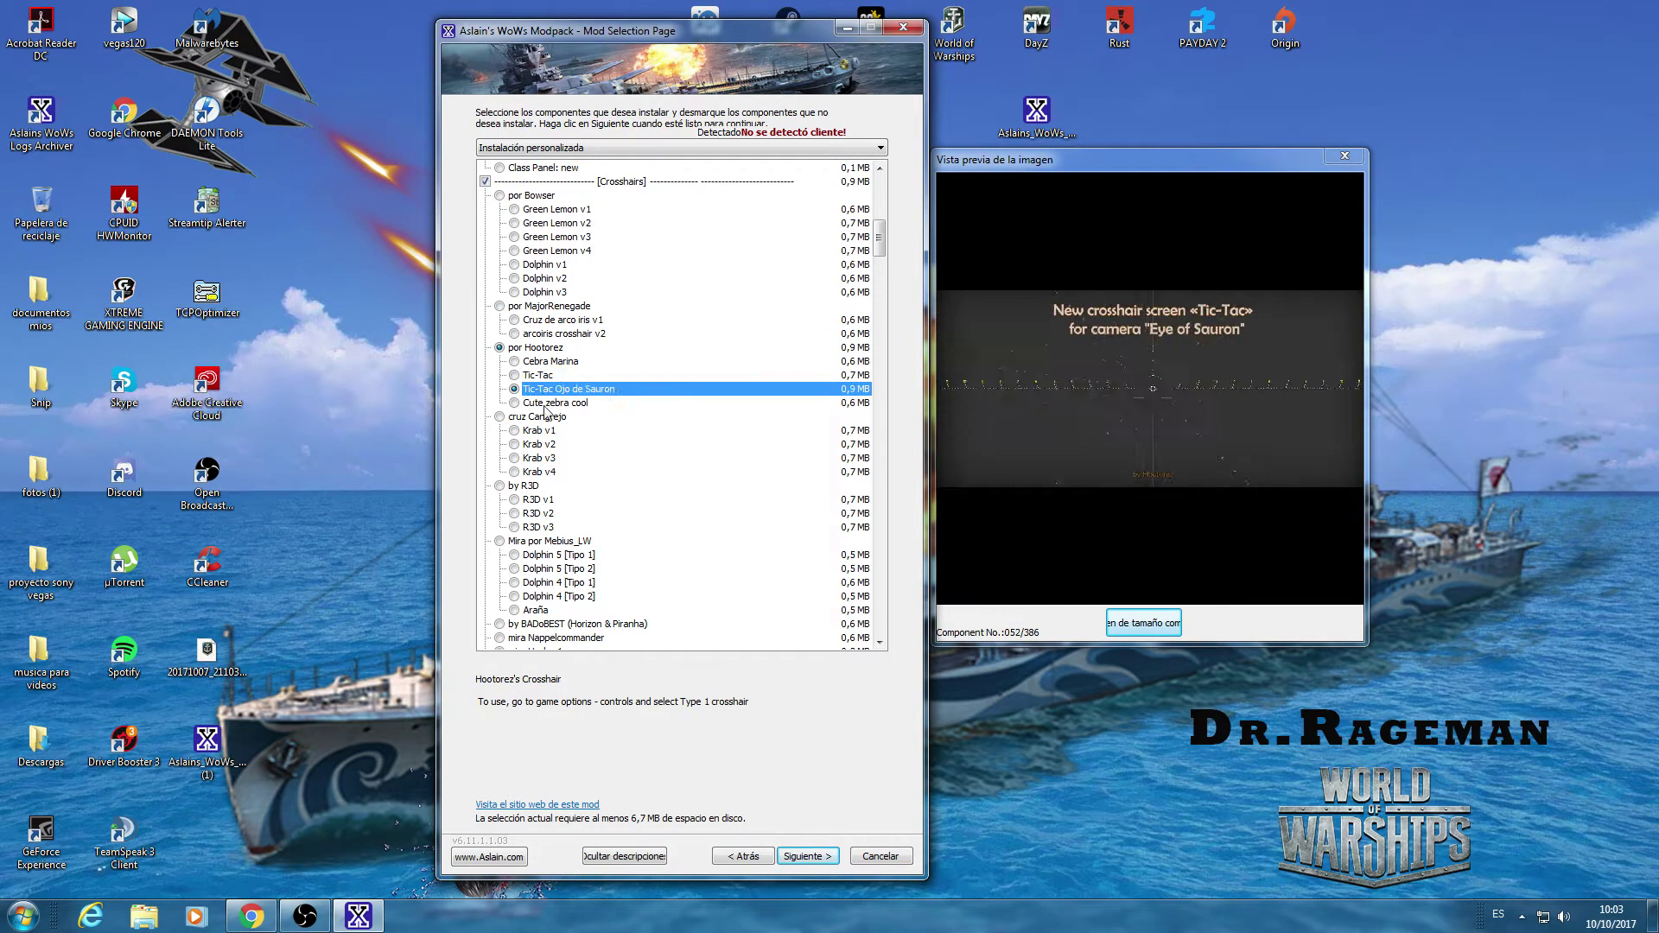
- Preview the Krab, R3D and Mebius_LW Dolphin [Tipo 2] crosshairs, and deselect the Crosshairs category
click(539, 458)
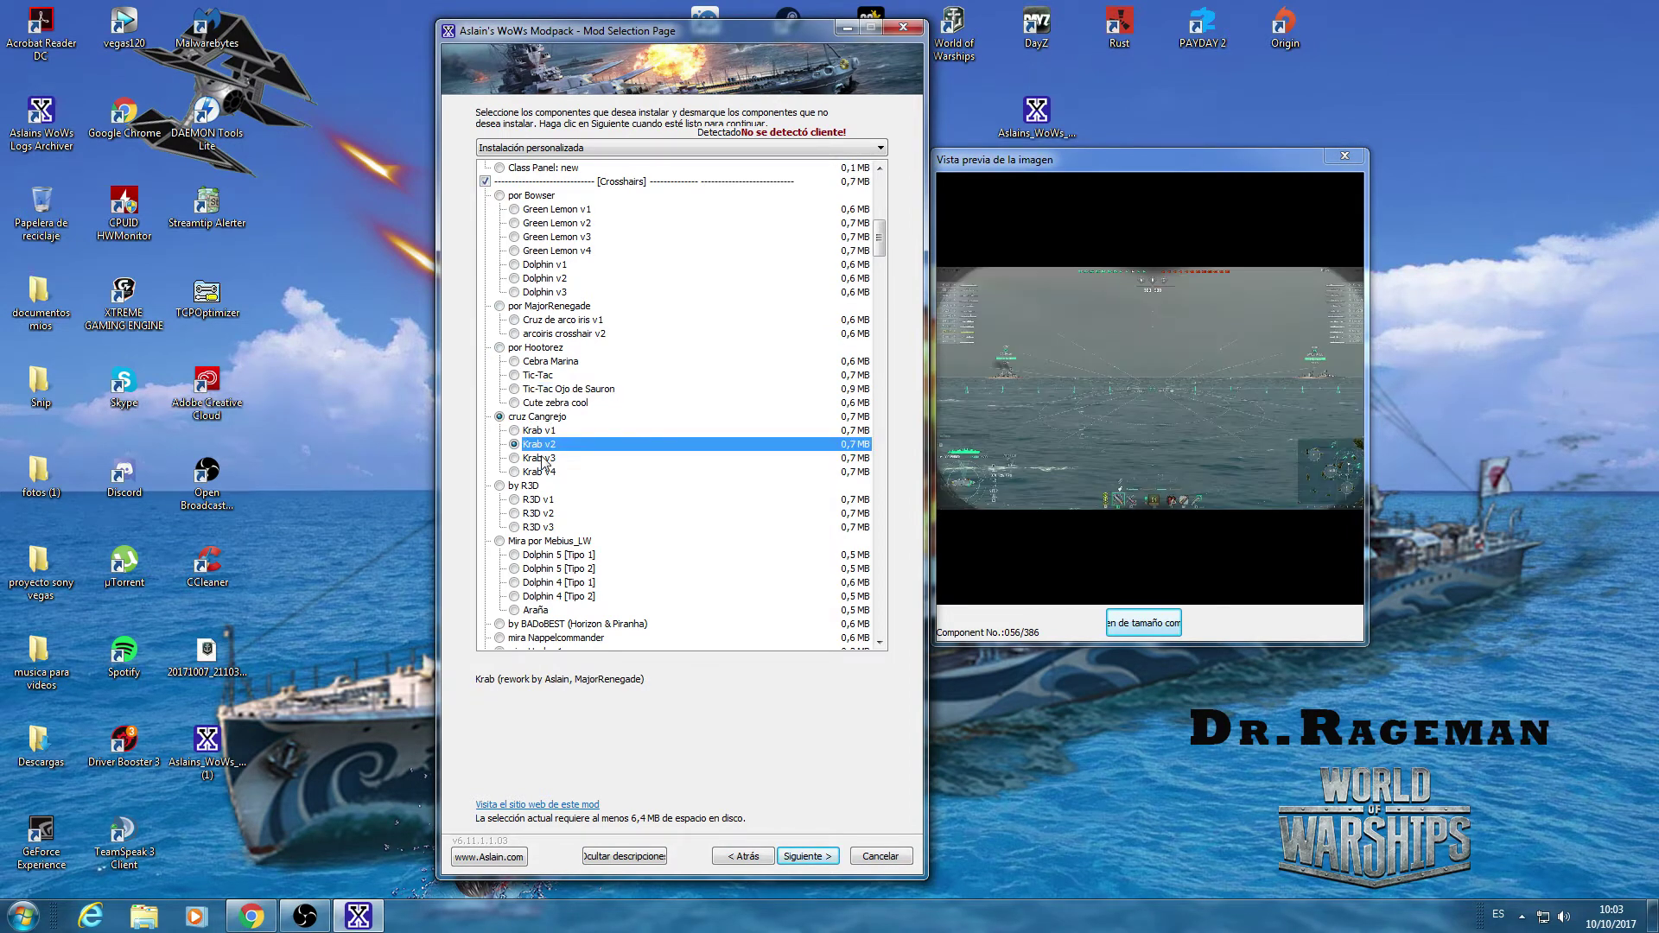
click(536, 513)
click(554, 569)
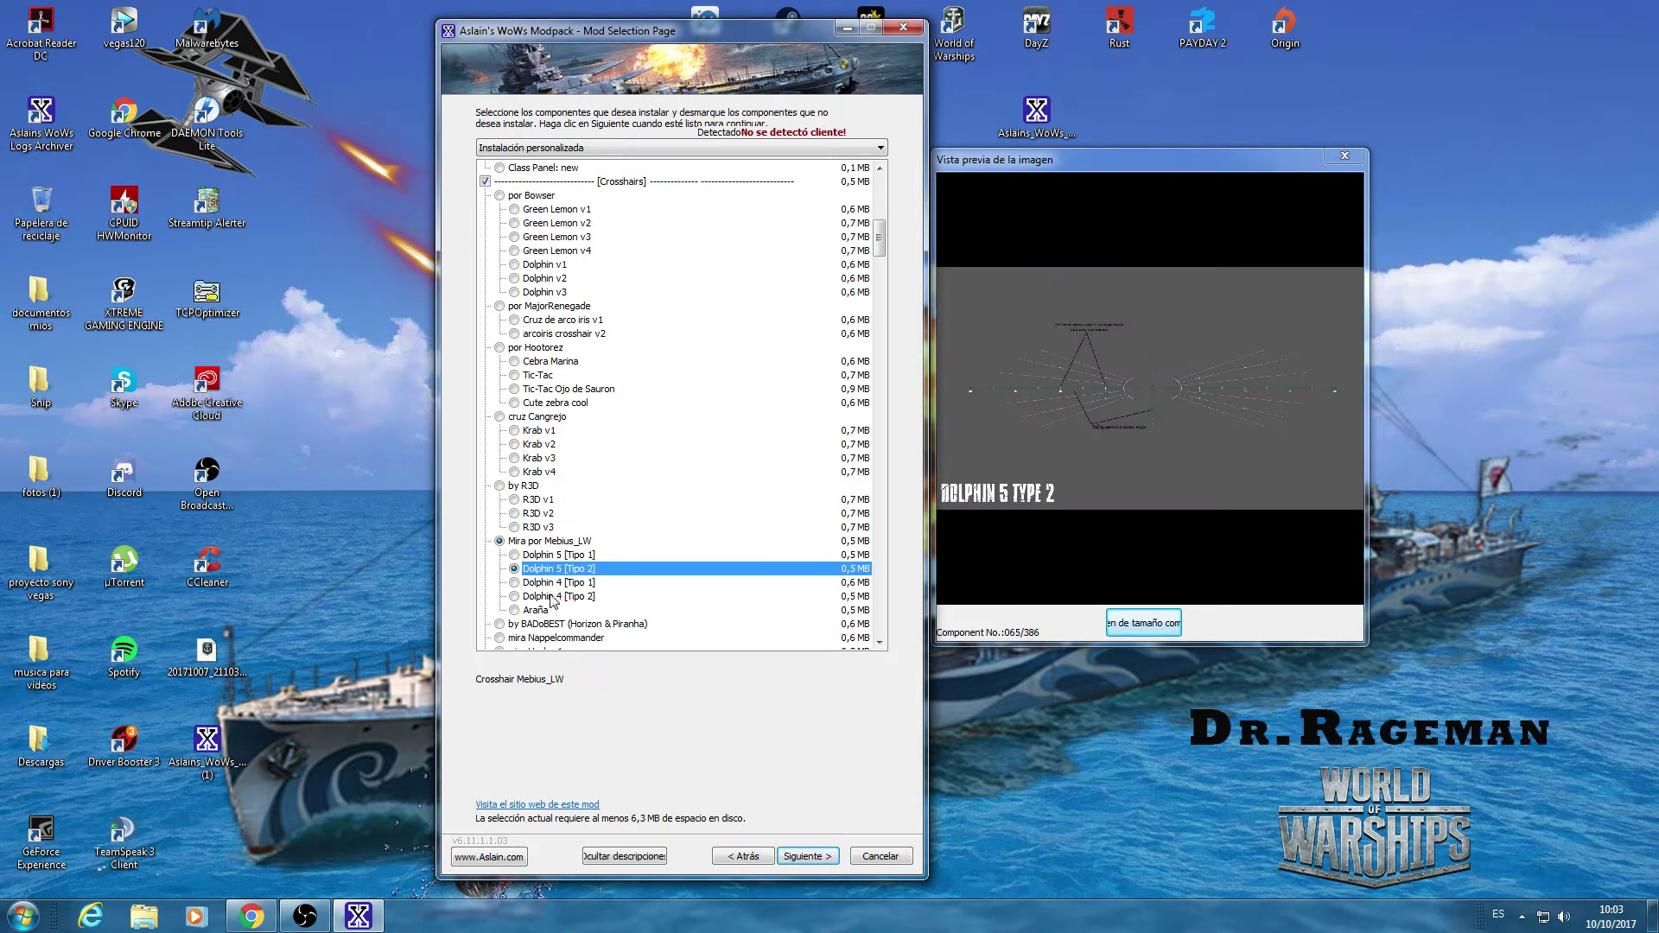
click(553, 598)
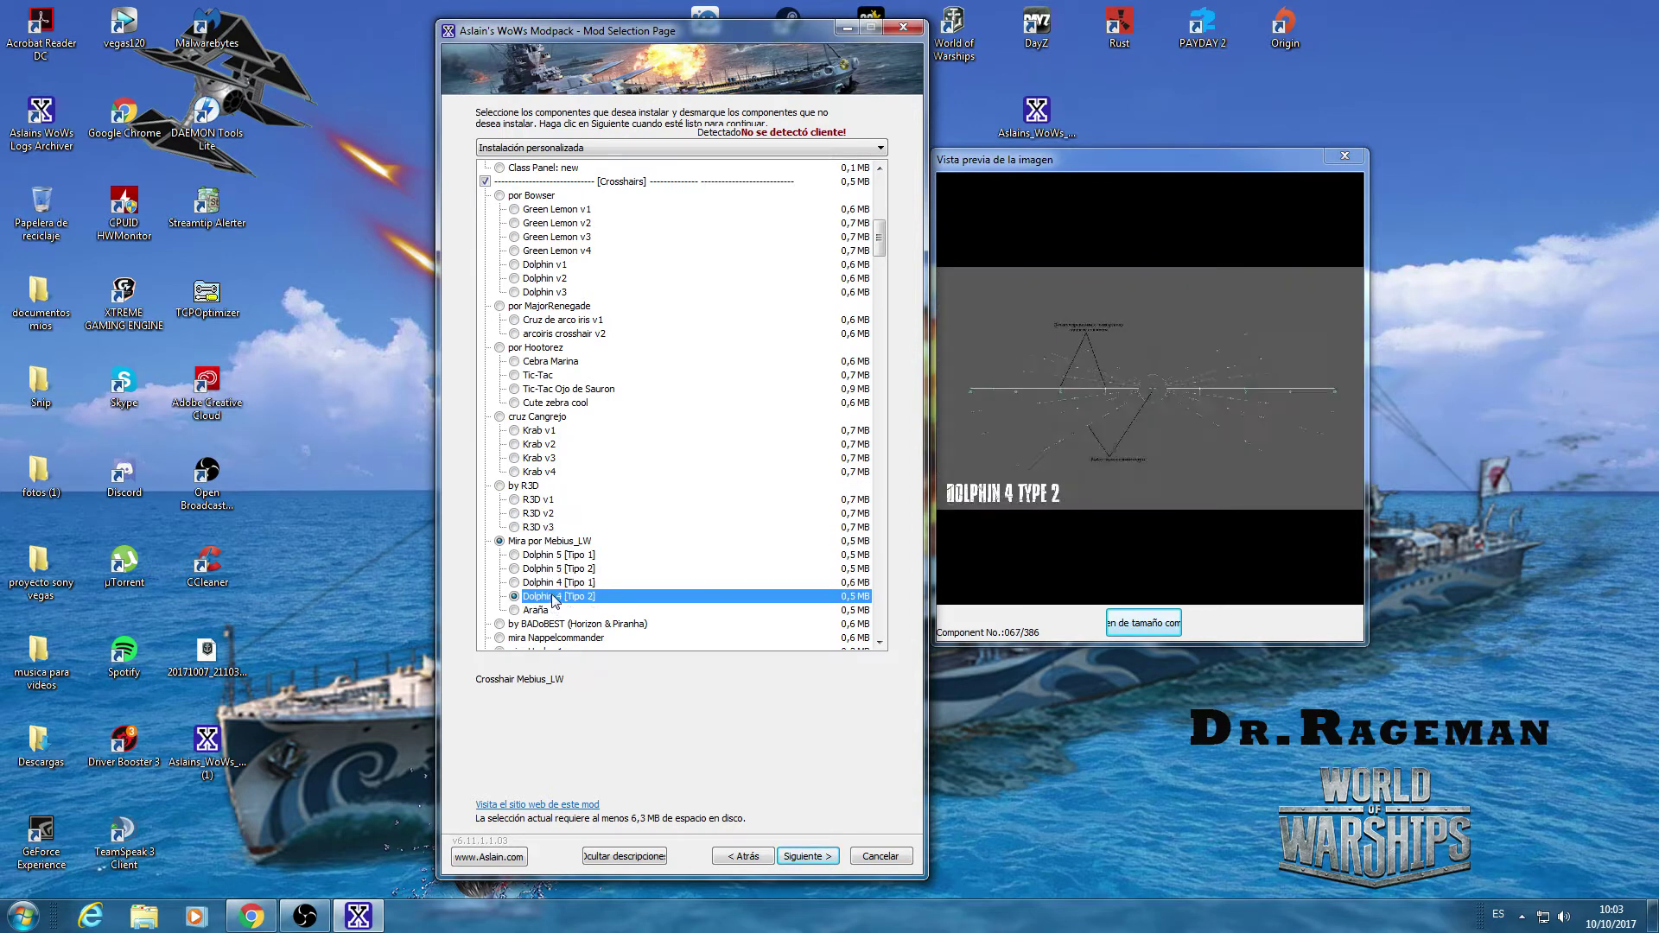
click(499, 197)
- Preview the BADoBEST, Nappelcommander and Rising Star crosshairs, and select mira Kraken
scroll(735, 476, down, 5)
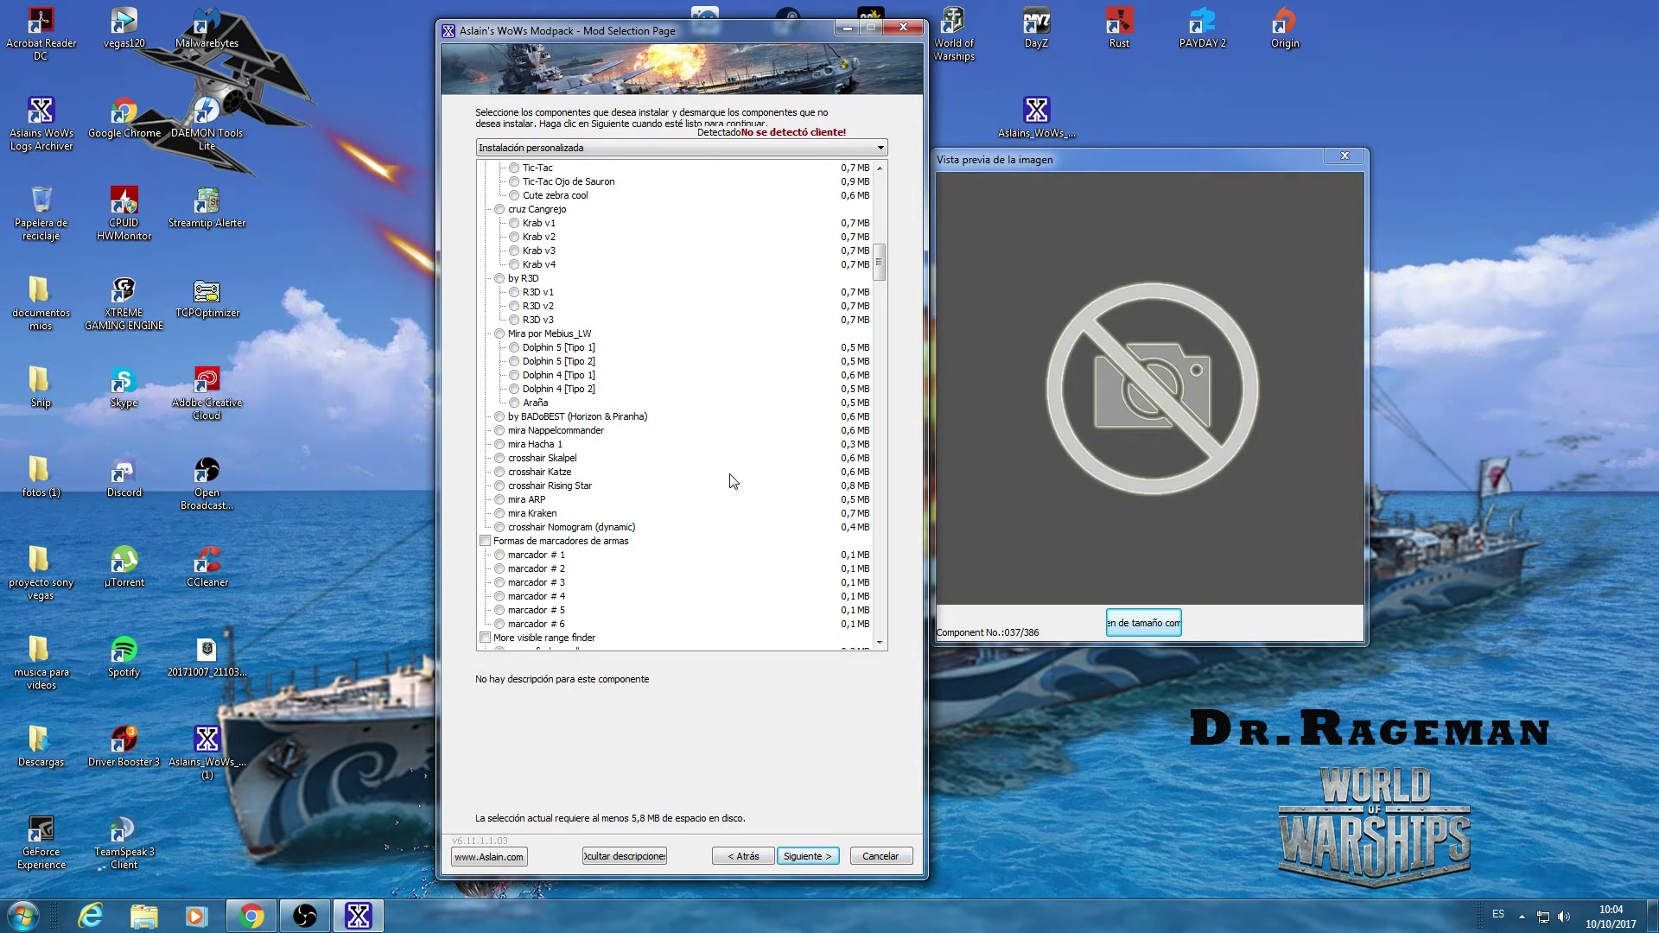
scroll(730, 481, down, 2)
click(566, 335)
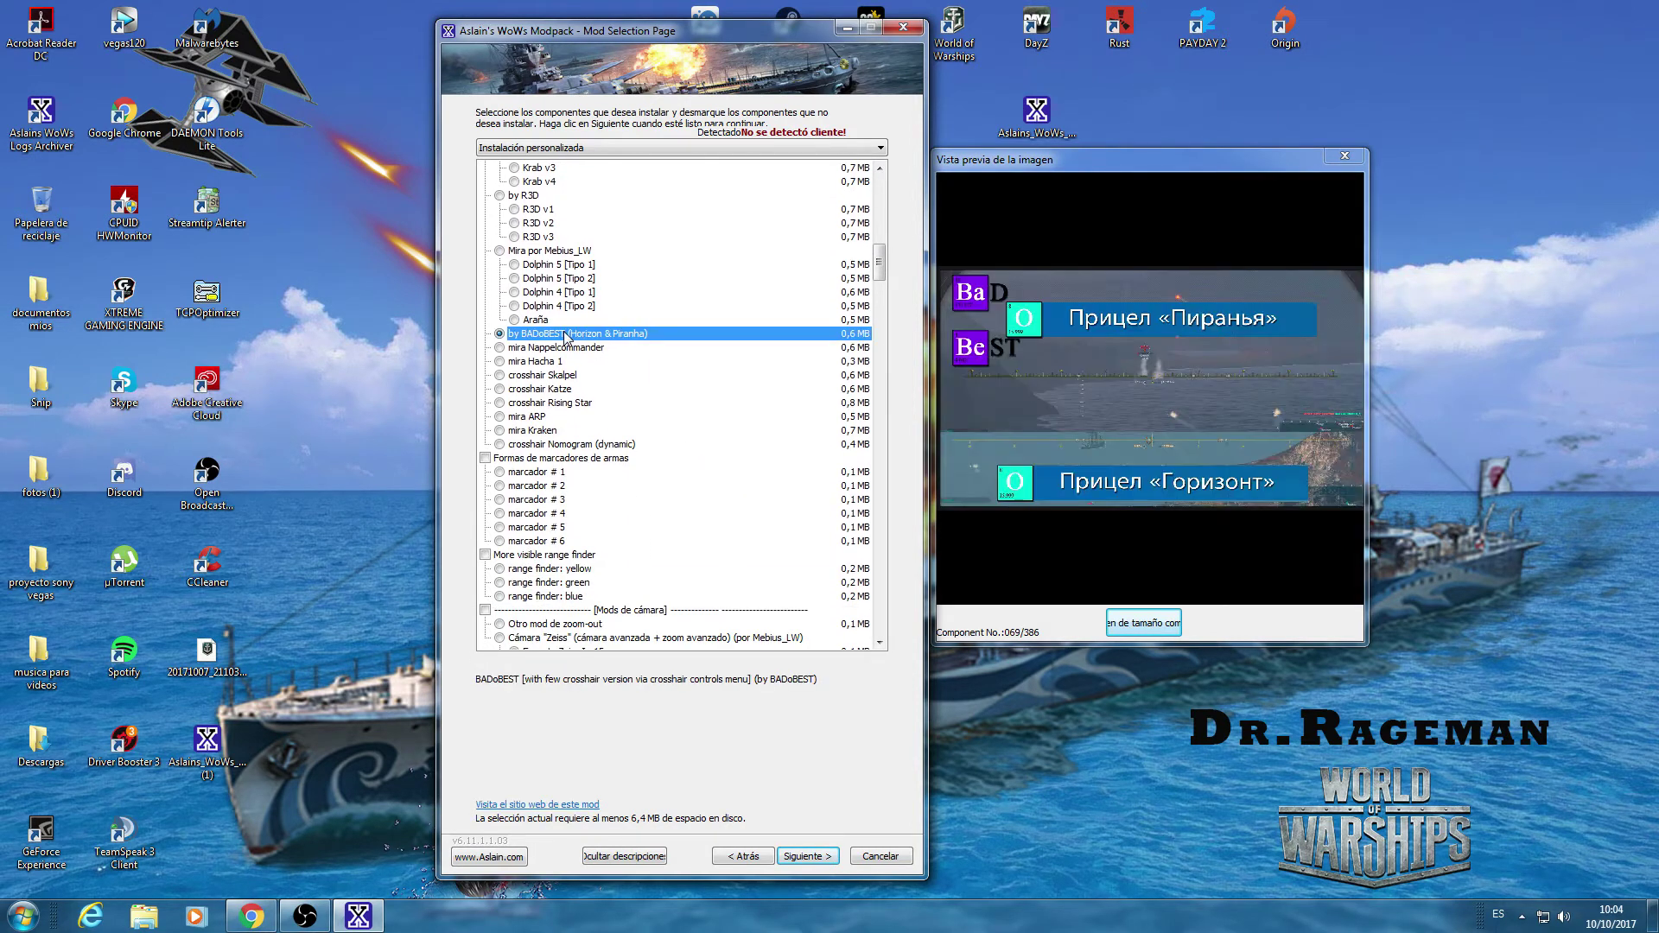
click(545, 348)
click(541, 403)
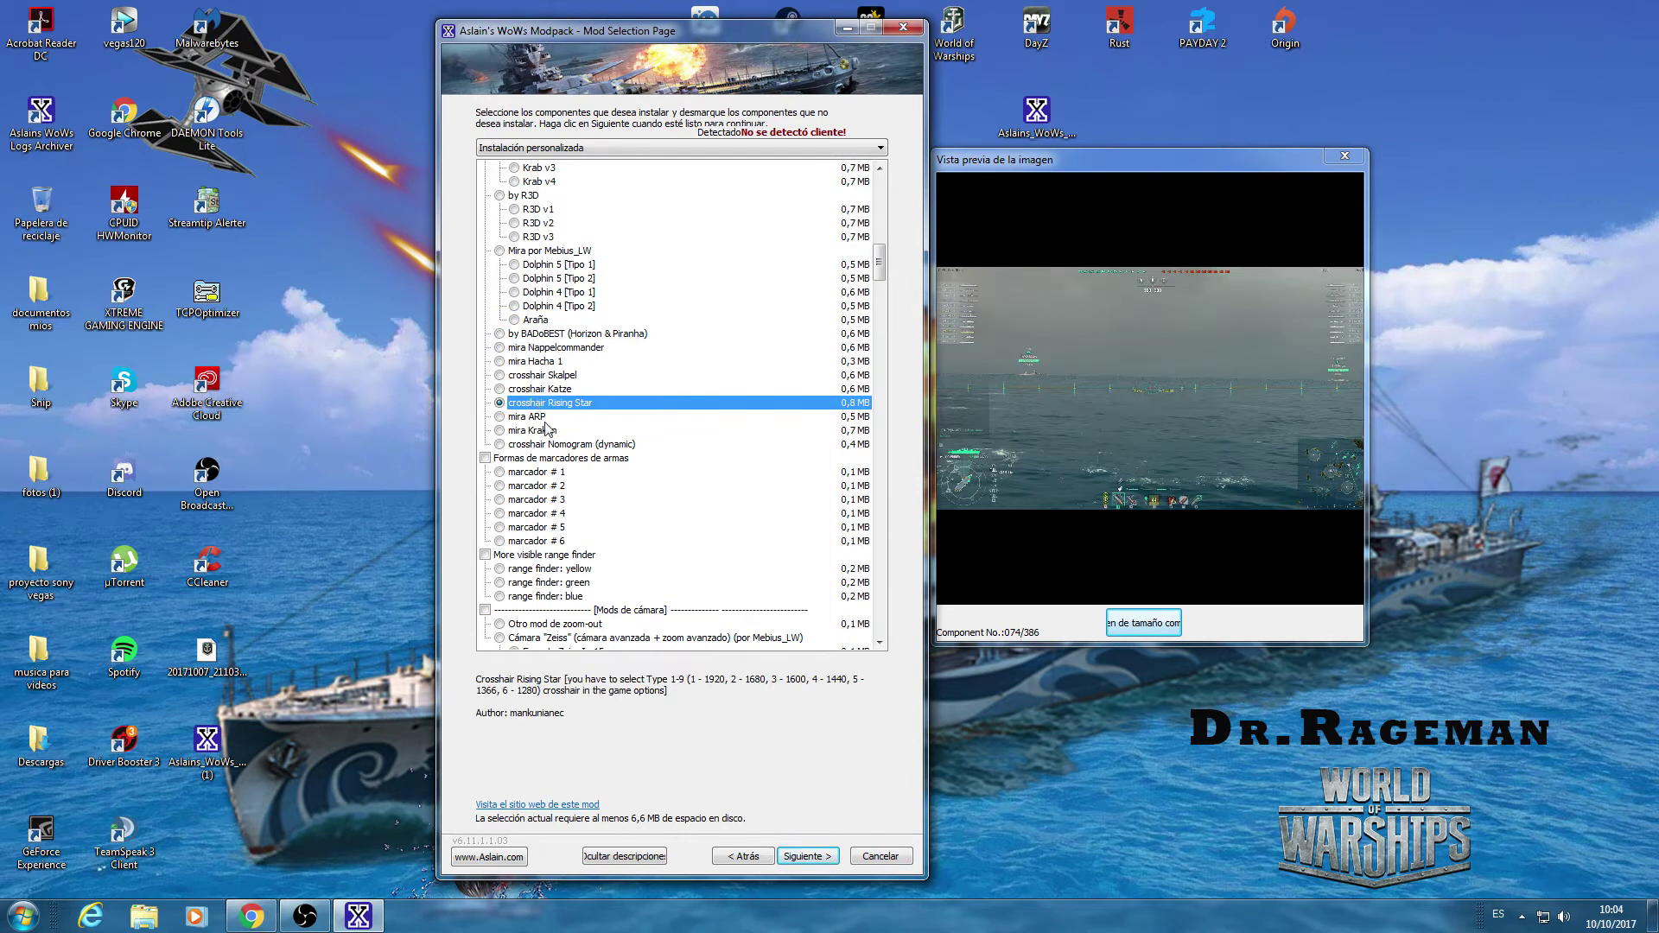
click(546, 429)
- Compare the gun marker shapes under Formas de marcadores de armas and select marcador # 2
click(544, 474)
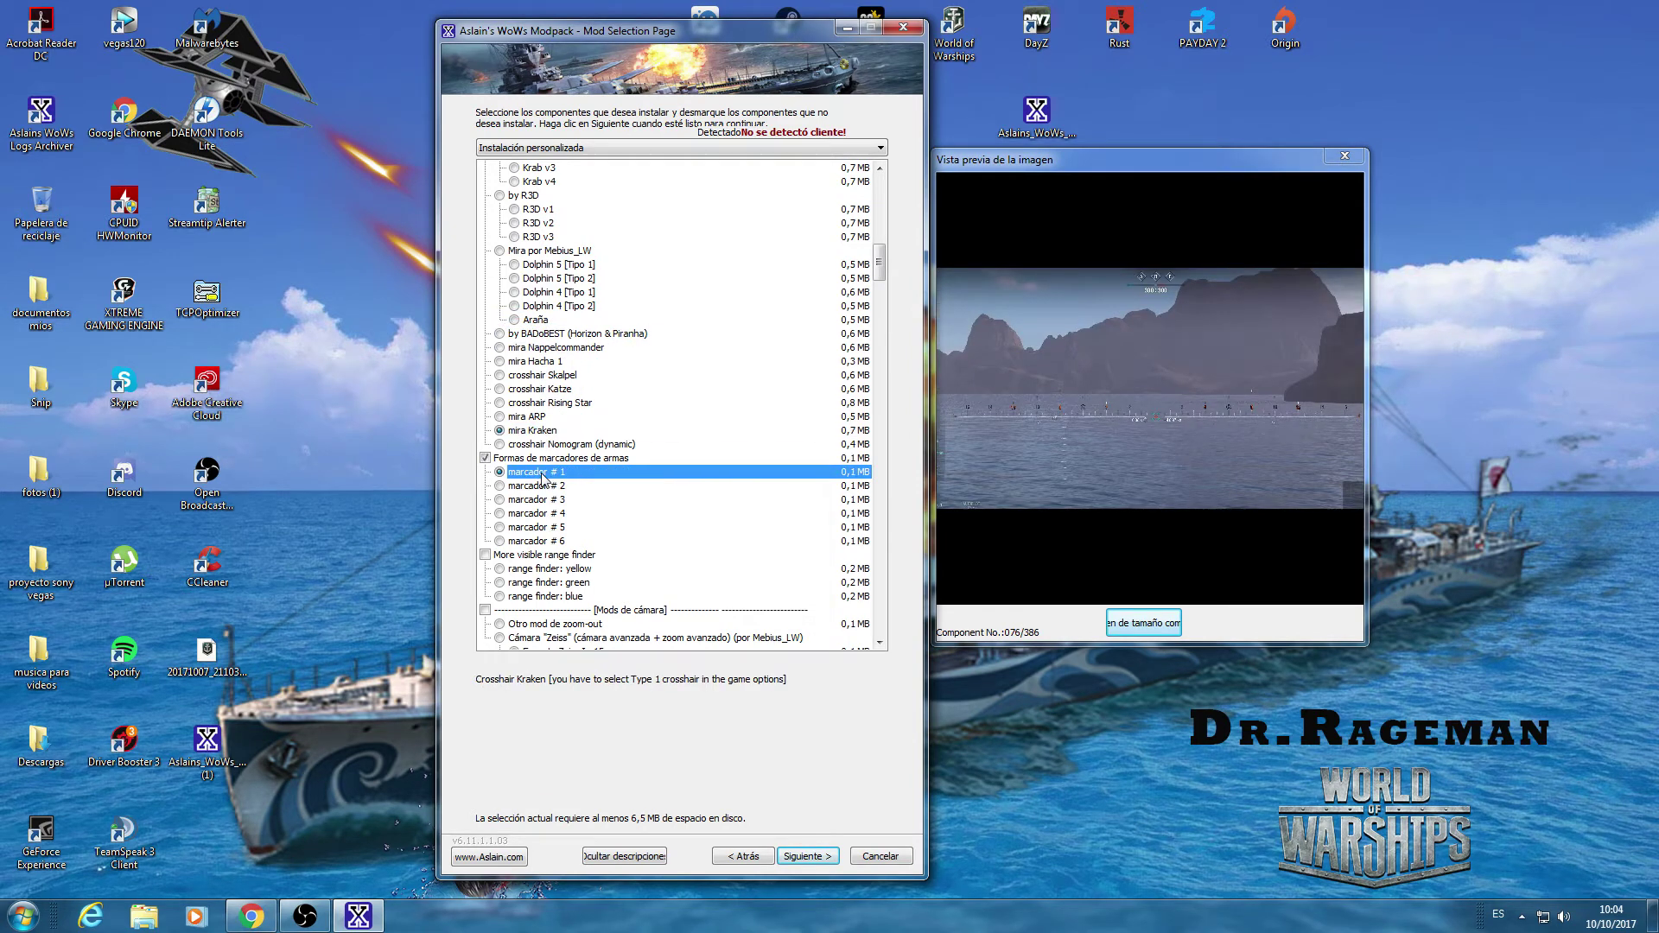
click(547, 500)
click(542, 528)
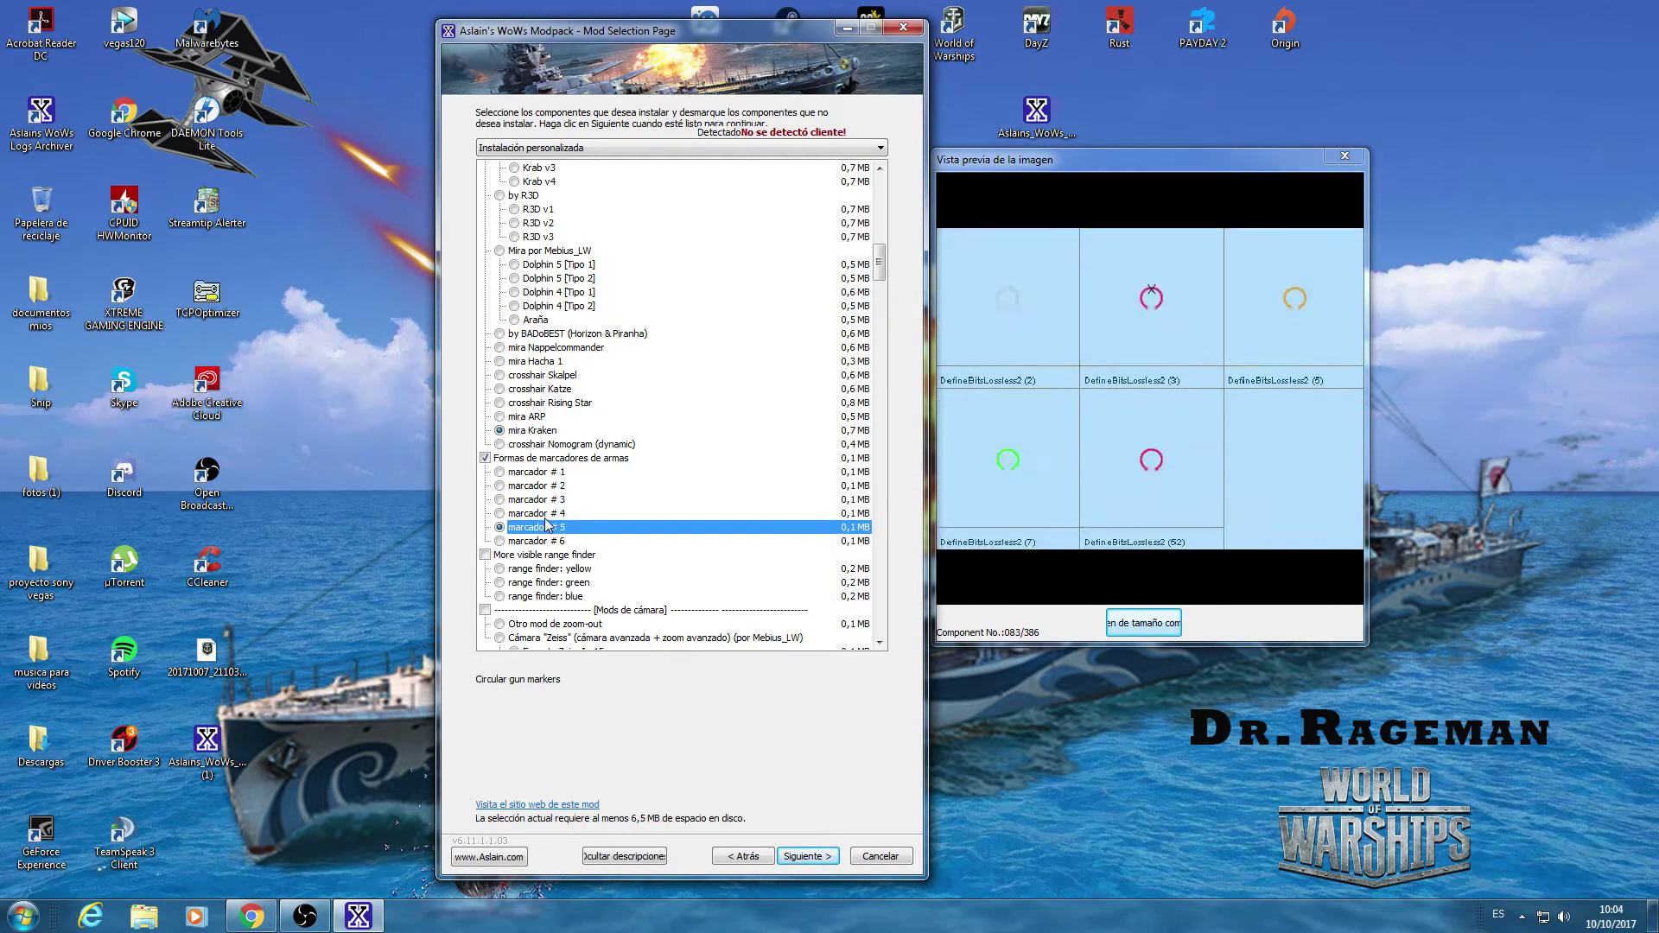
click(526, 542)
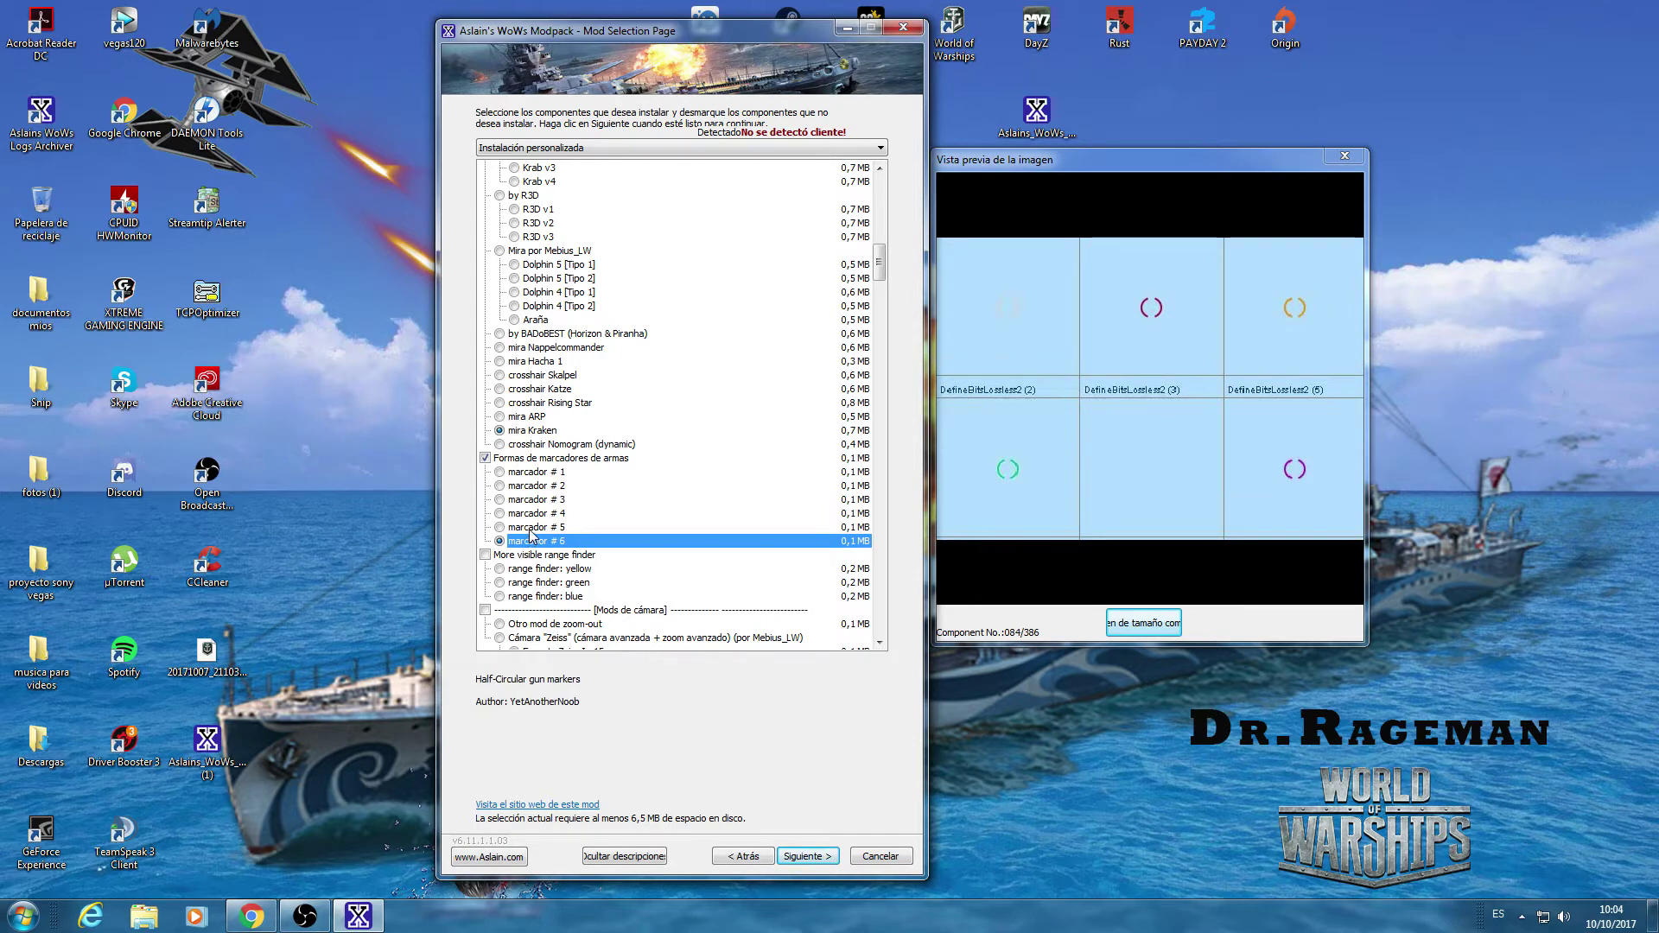
click(525, 528)
click(527, 501)
click(527, 486)
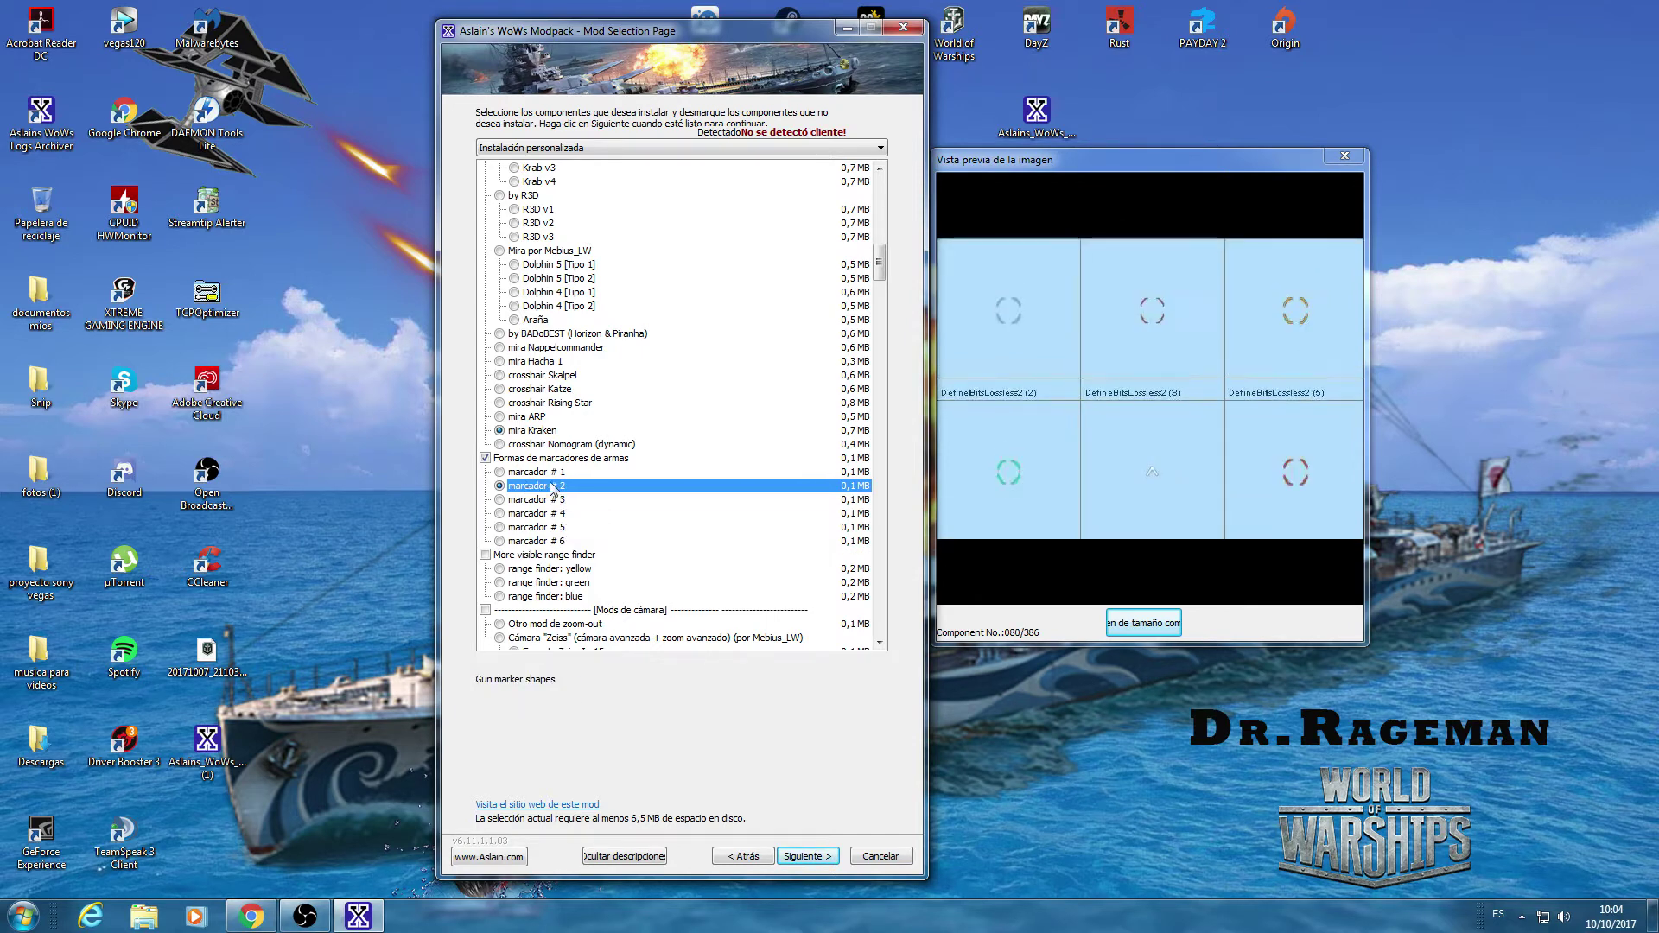
- Try the yellow and green options of More visible range finder, and deselect that mod
click(551, 570)
click(545, 555)
click(546, 568)
click(546, 585)
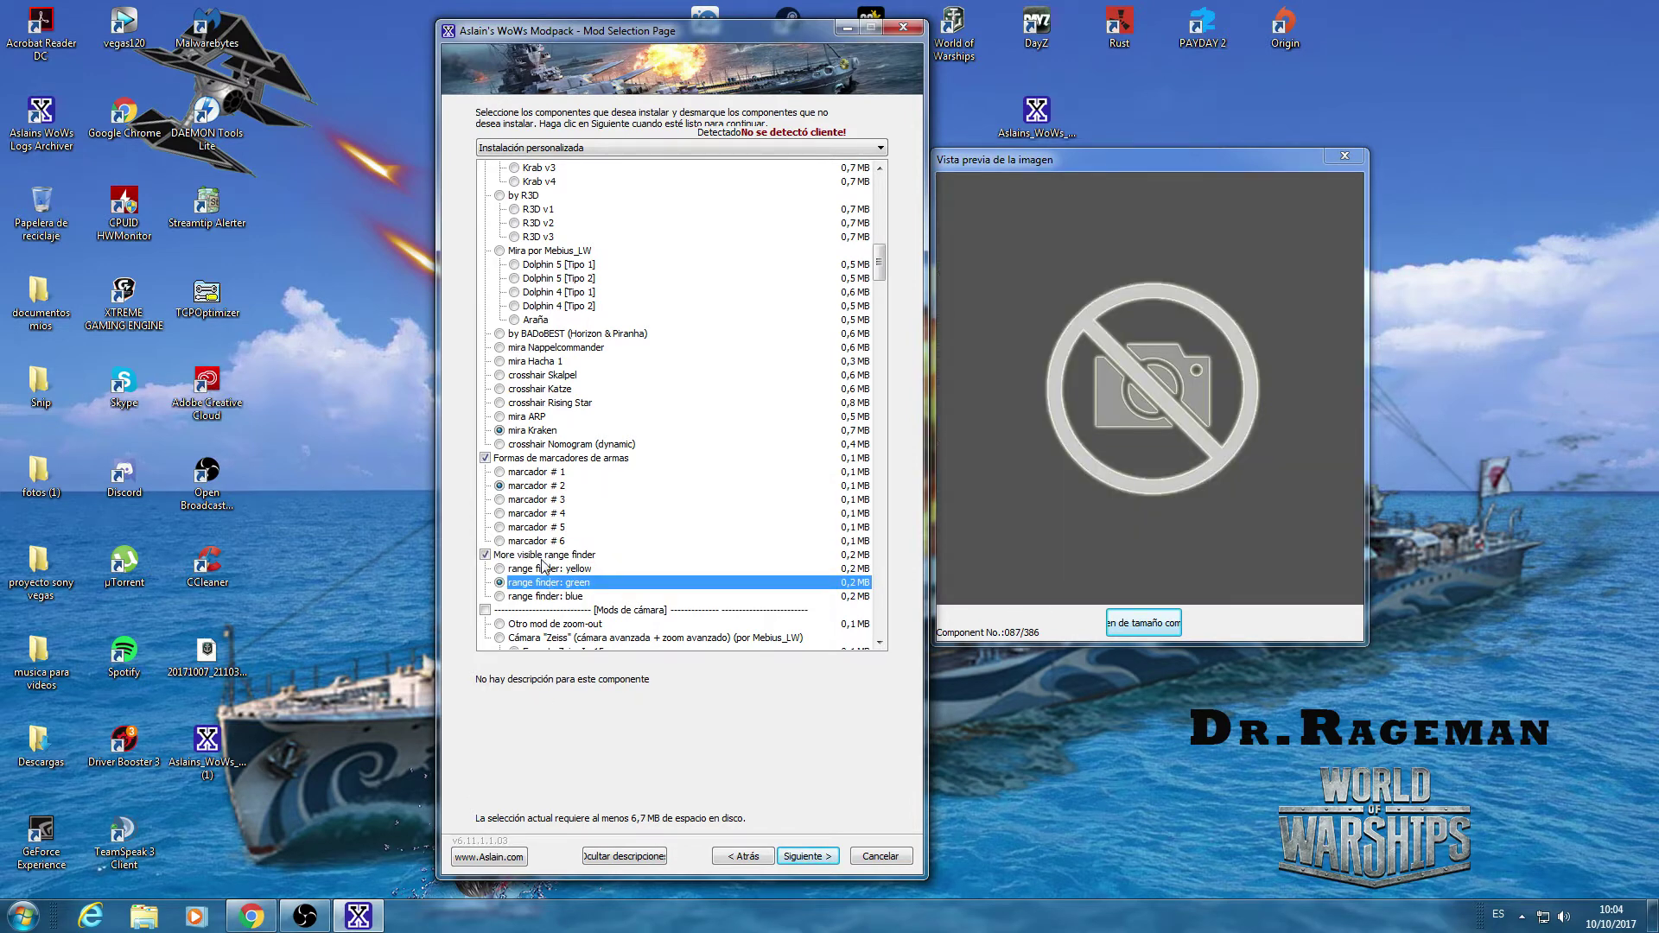
click(549, 557)
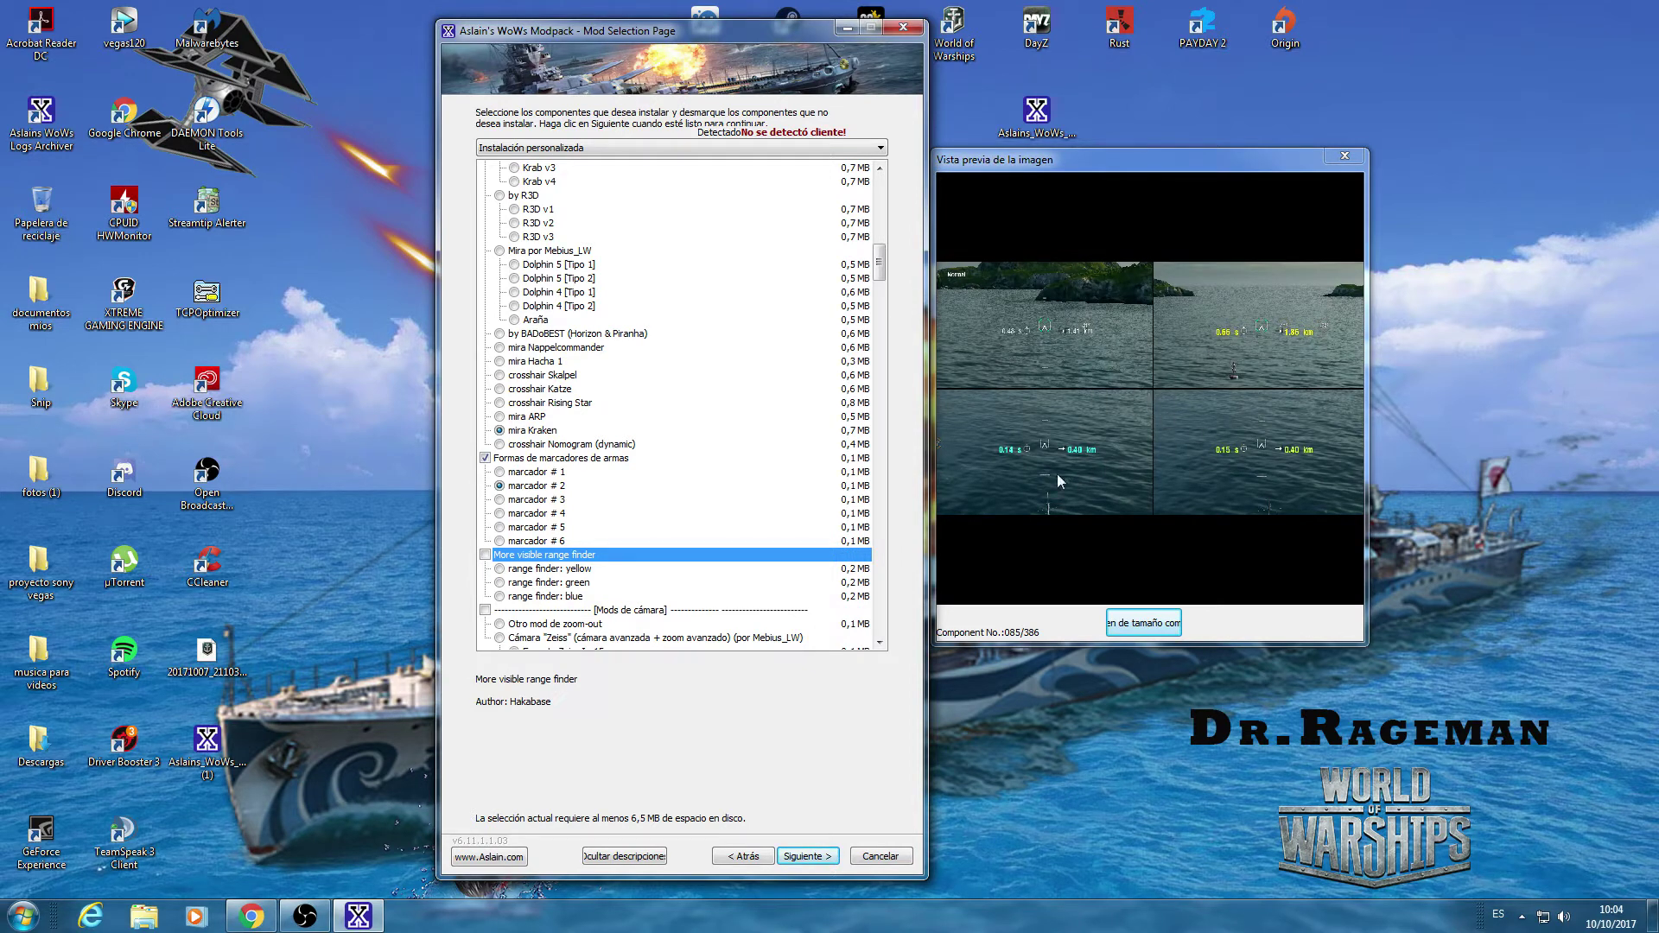
- Deselect the whole Crosshairs category, including mira Kraken
scroll(670, 466, down, 2)
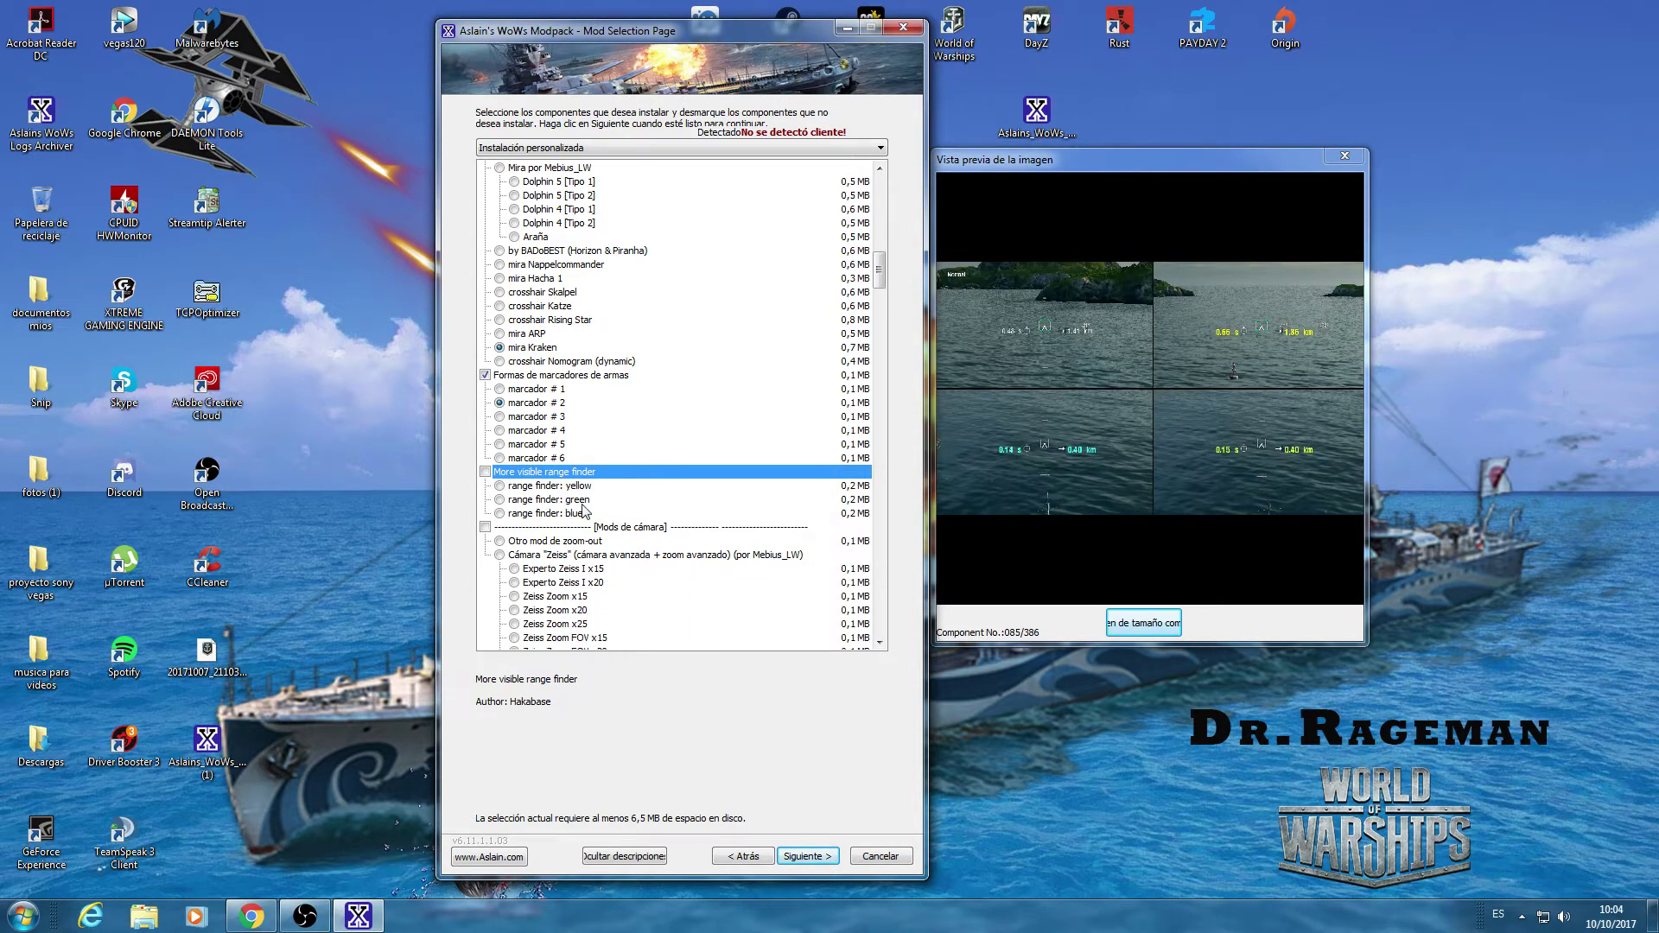
scroll(671, 467, up, 4)
scroll(670, 467, up, 8)
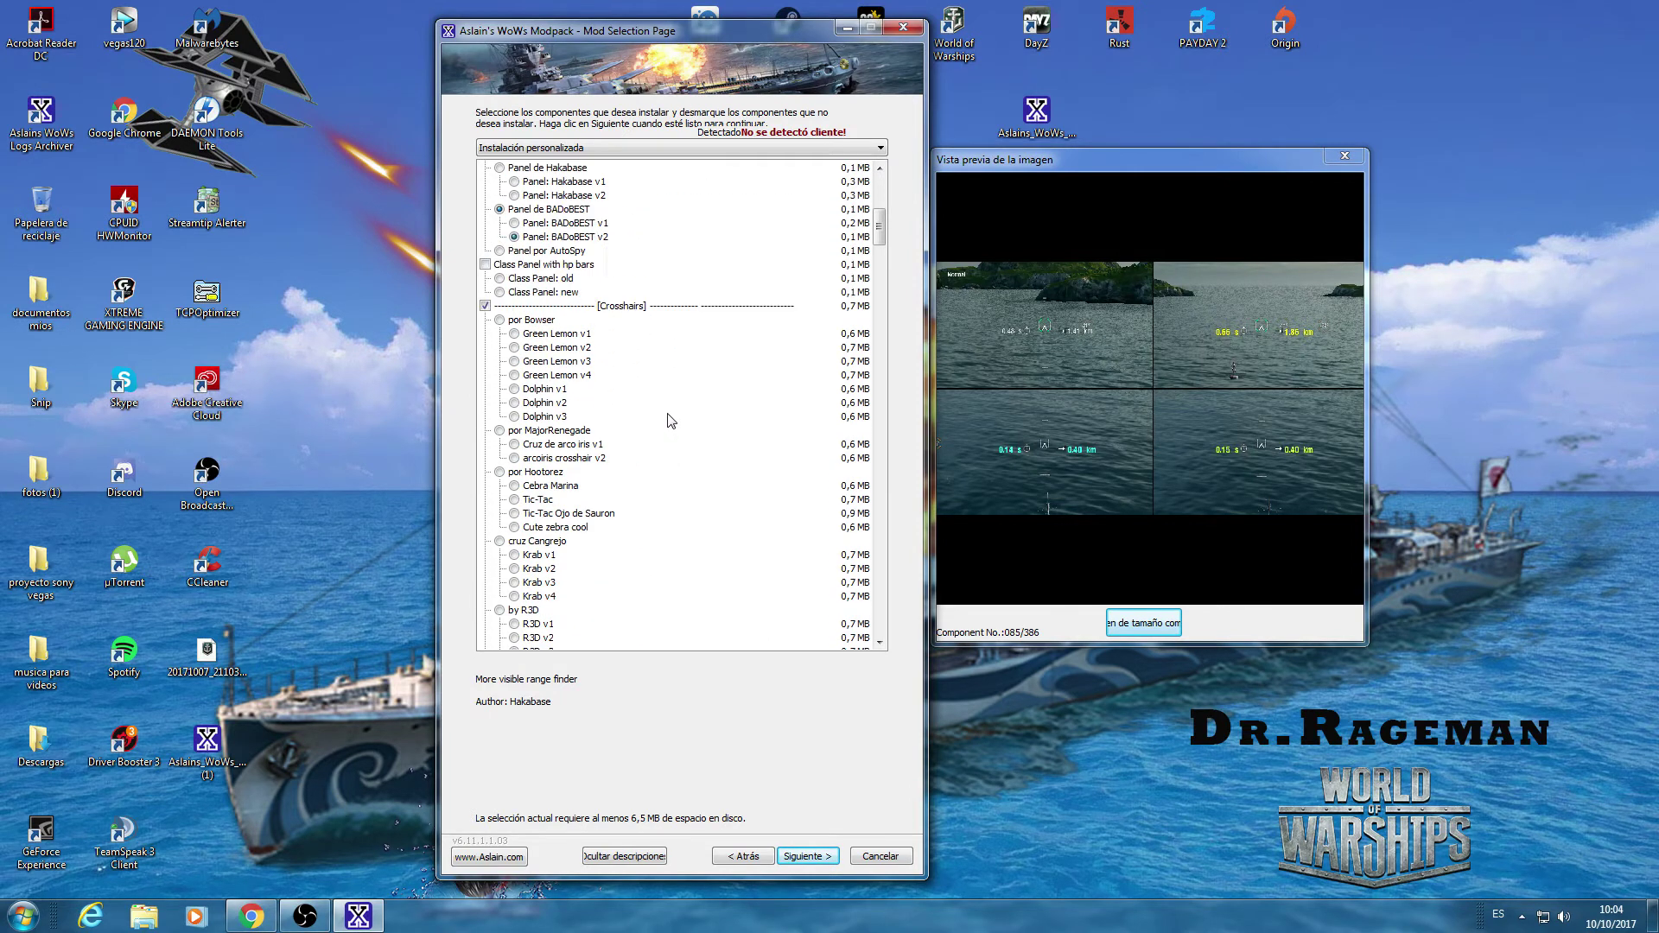
click(487, 306)
- Try Zeiss camera variants such as Zeiss Zoom x20 and Zeiss Zoom Sniper x25, and deselect the camera mods category
scroll(785, 484, down, 7)
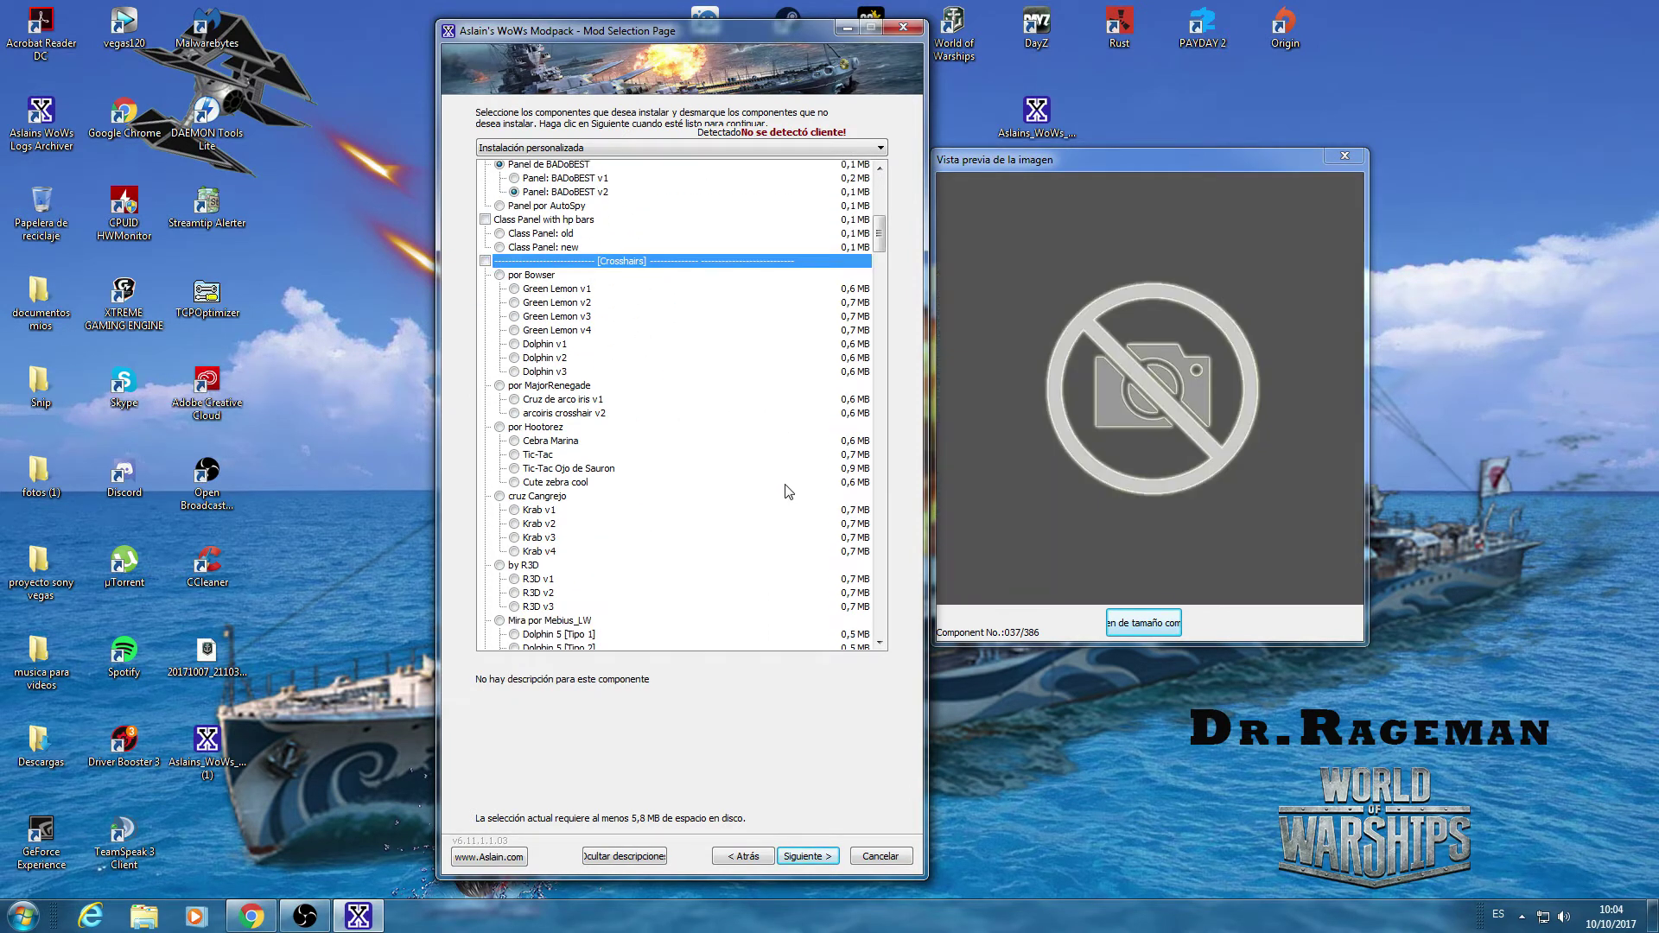
scroll(786, 482, down, 20)
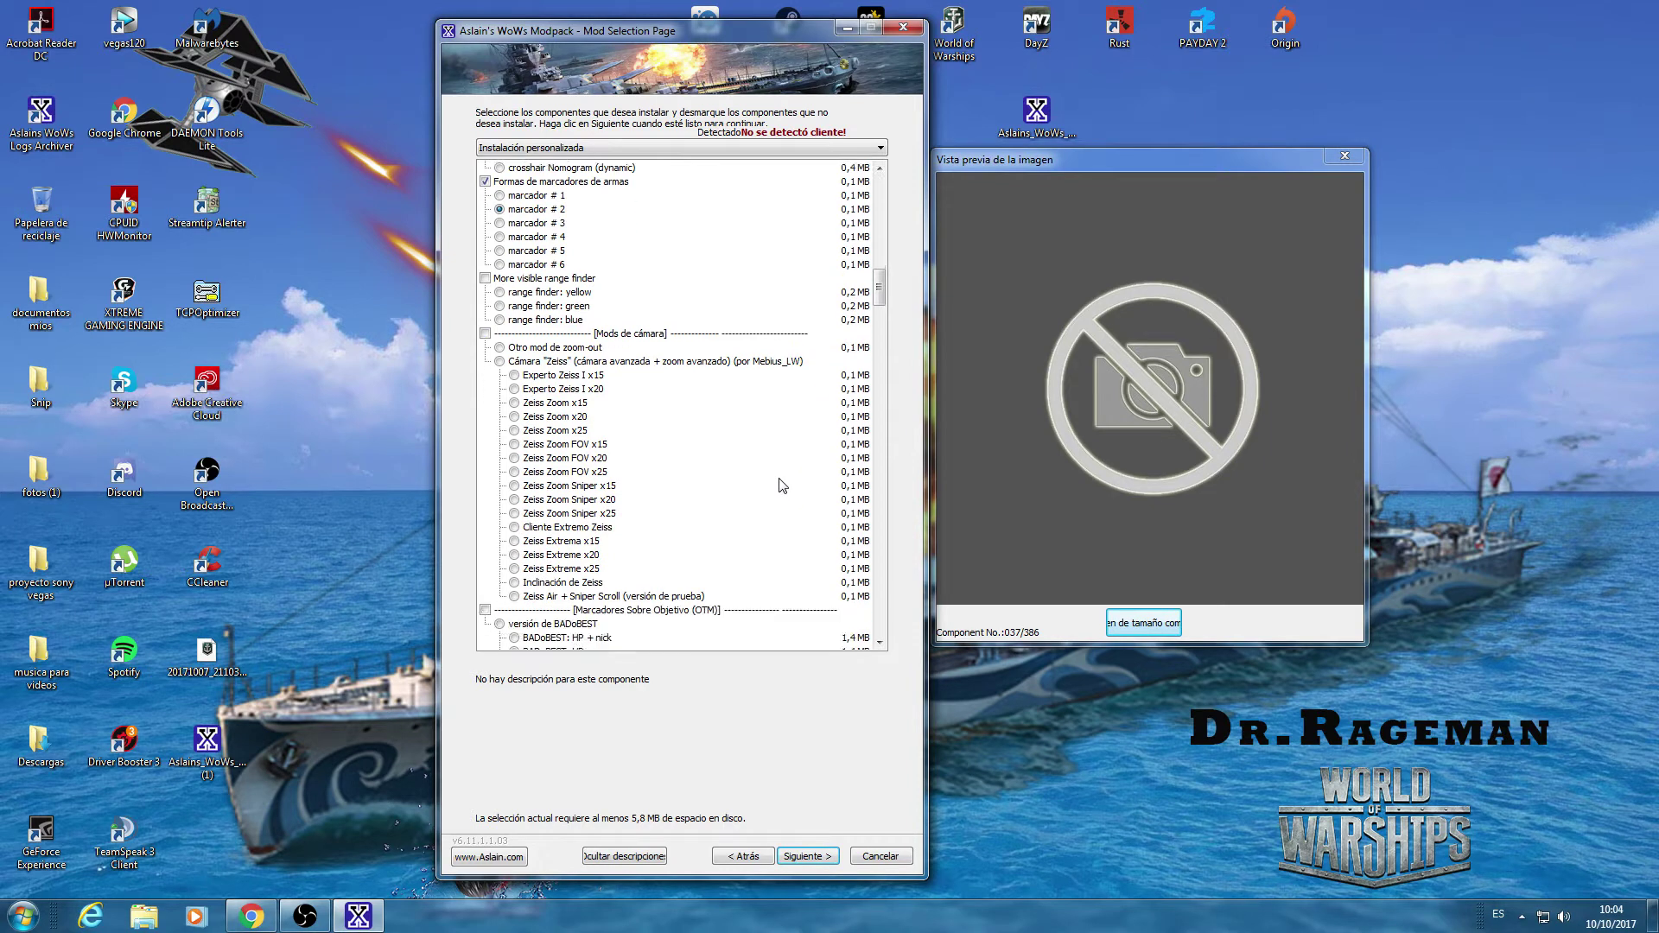
scroll(785, 481, up, 4)
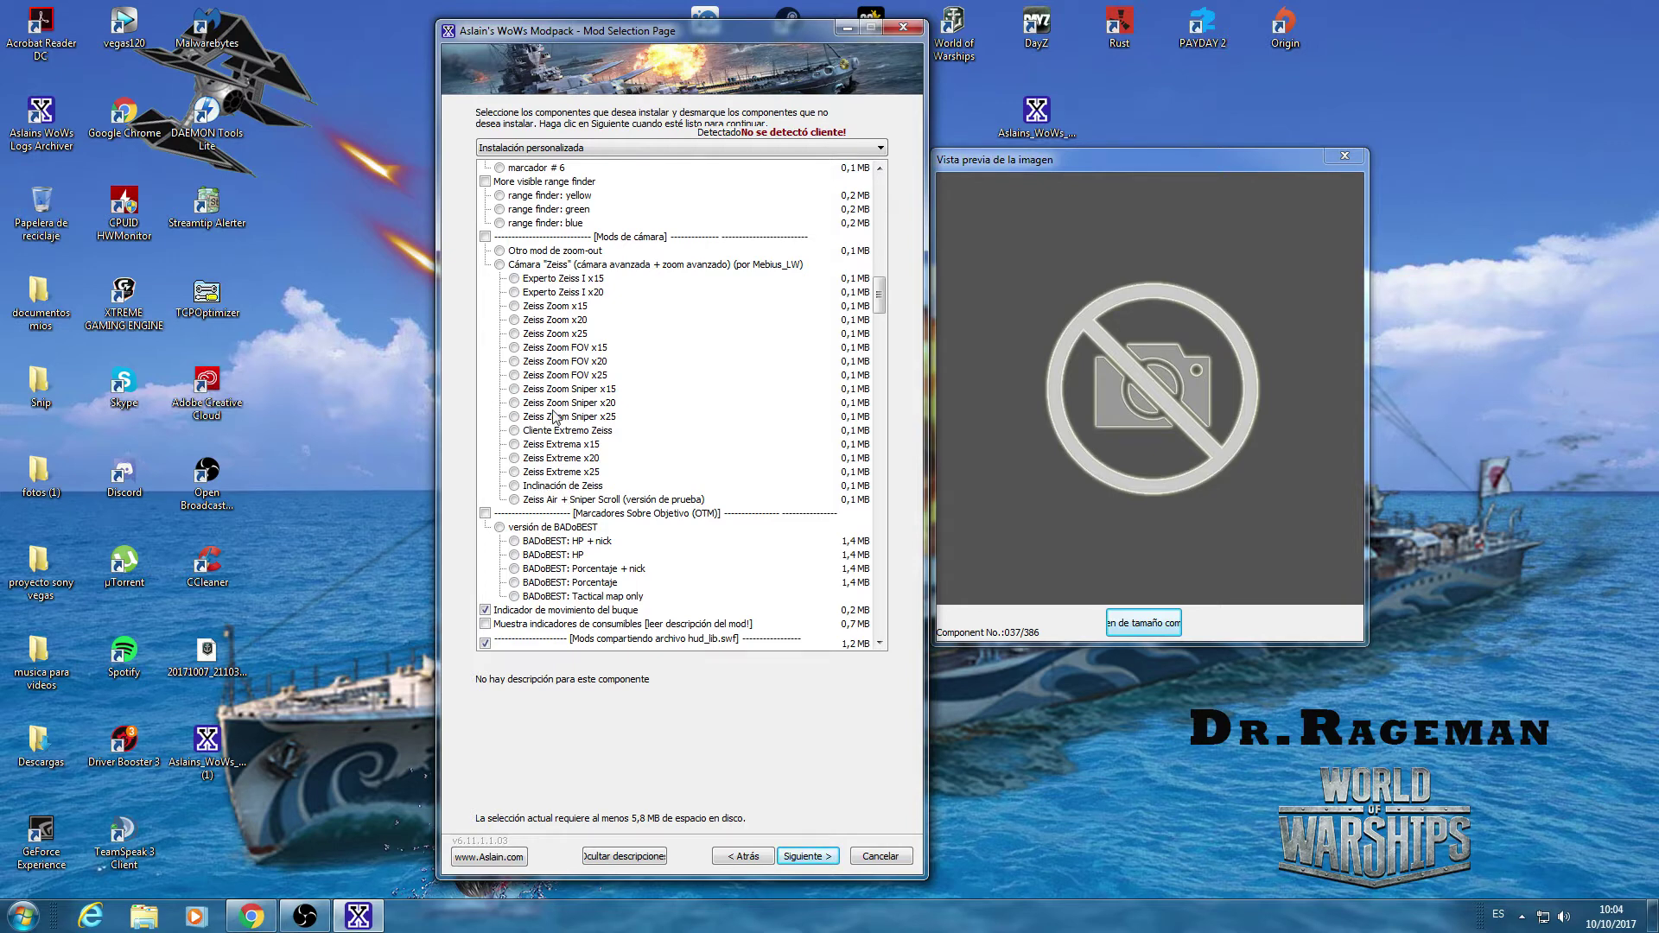
click(573, 280)
click(578, 305)
click(577, 322)
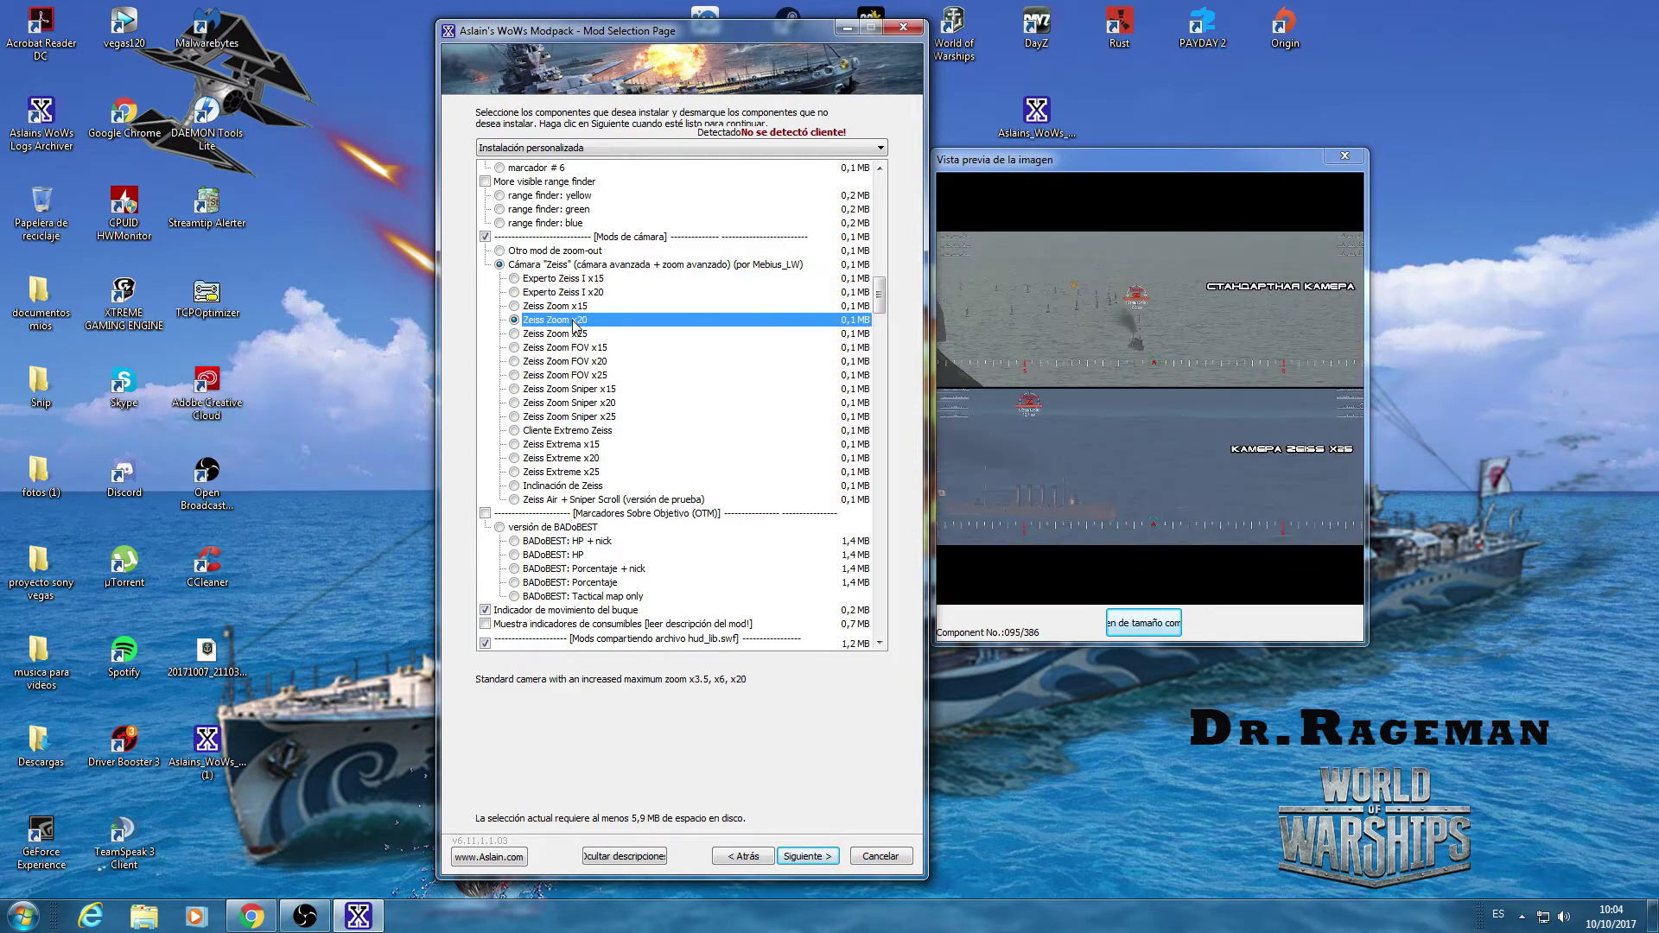
click(570, 362)
click(572, 416)
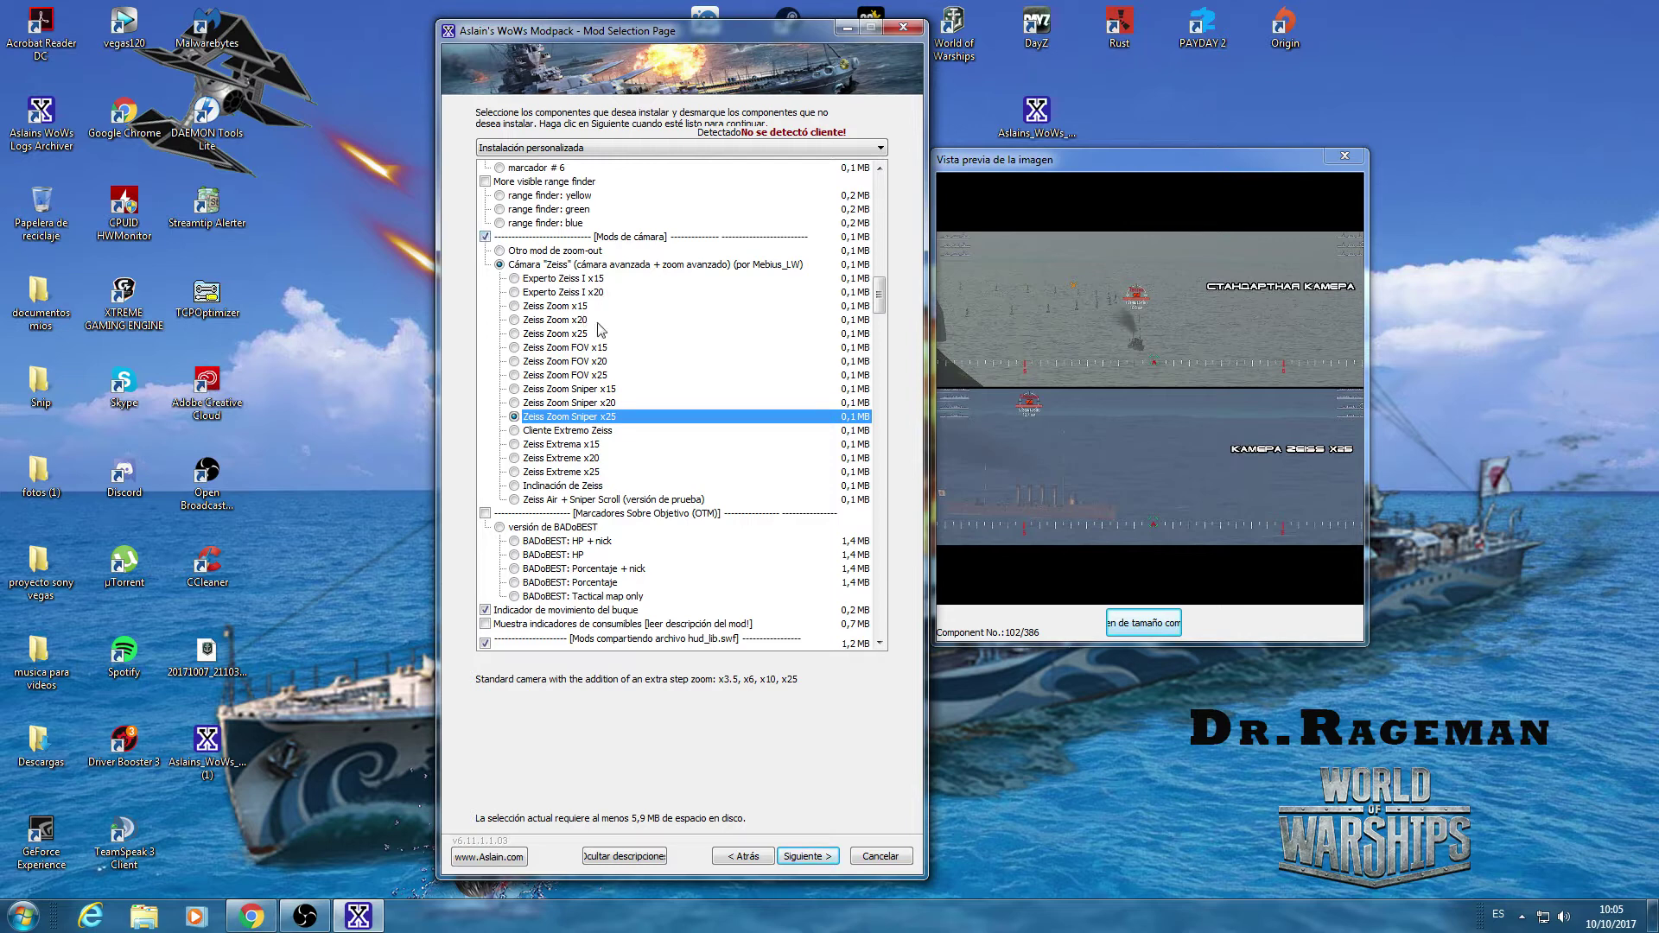
click(486, 237)
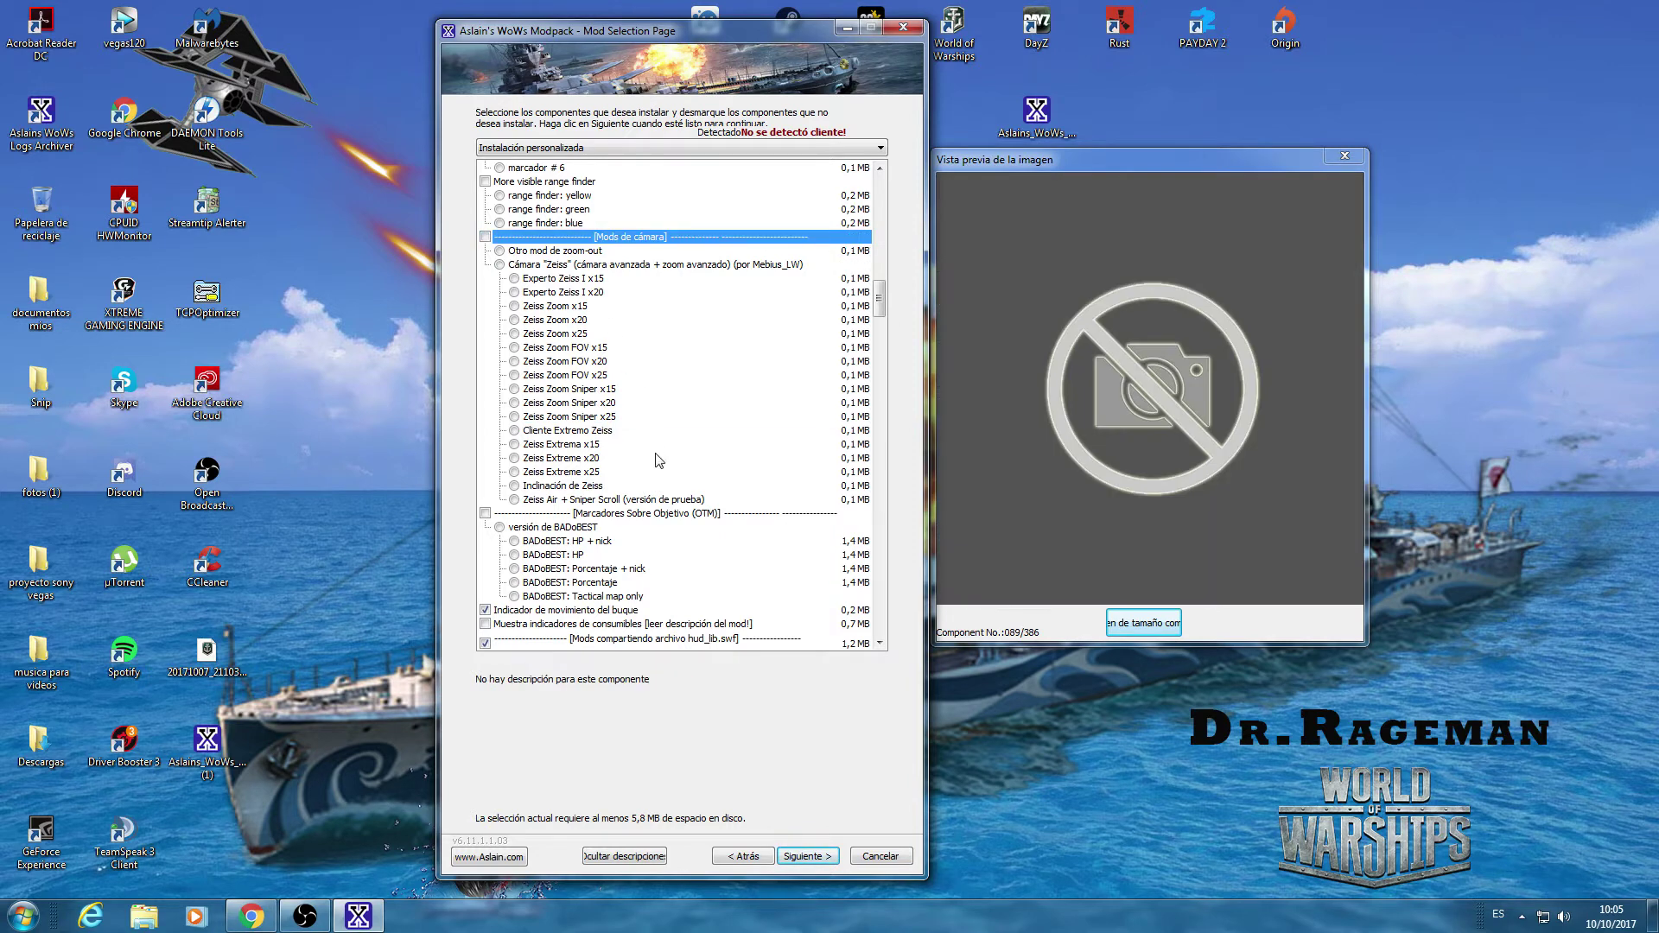
- Preview the BADoBEST target markers from HP + nick to Tactical map only, and deselect the Marcadores Sobre Objetivo (OTM) category
scroll(679, 520, down, 4)
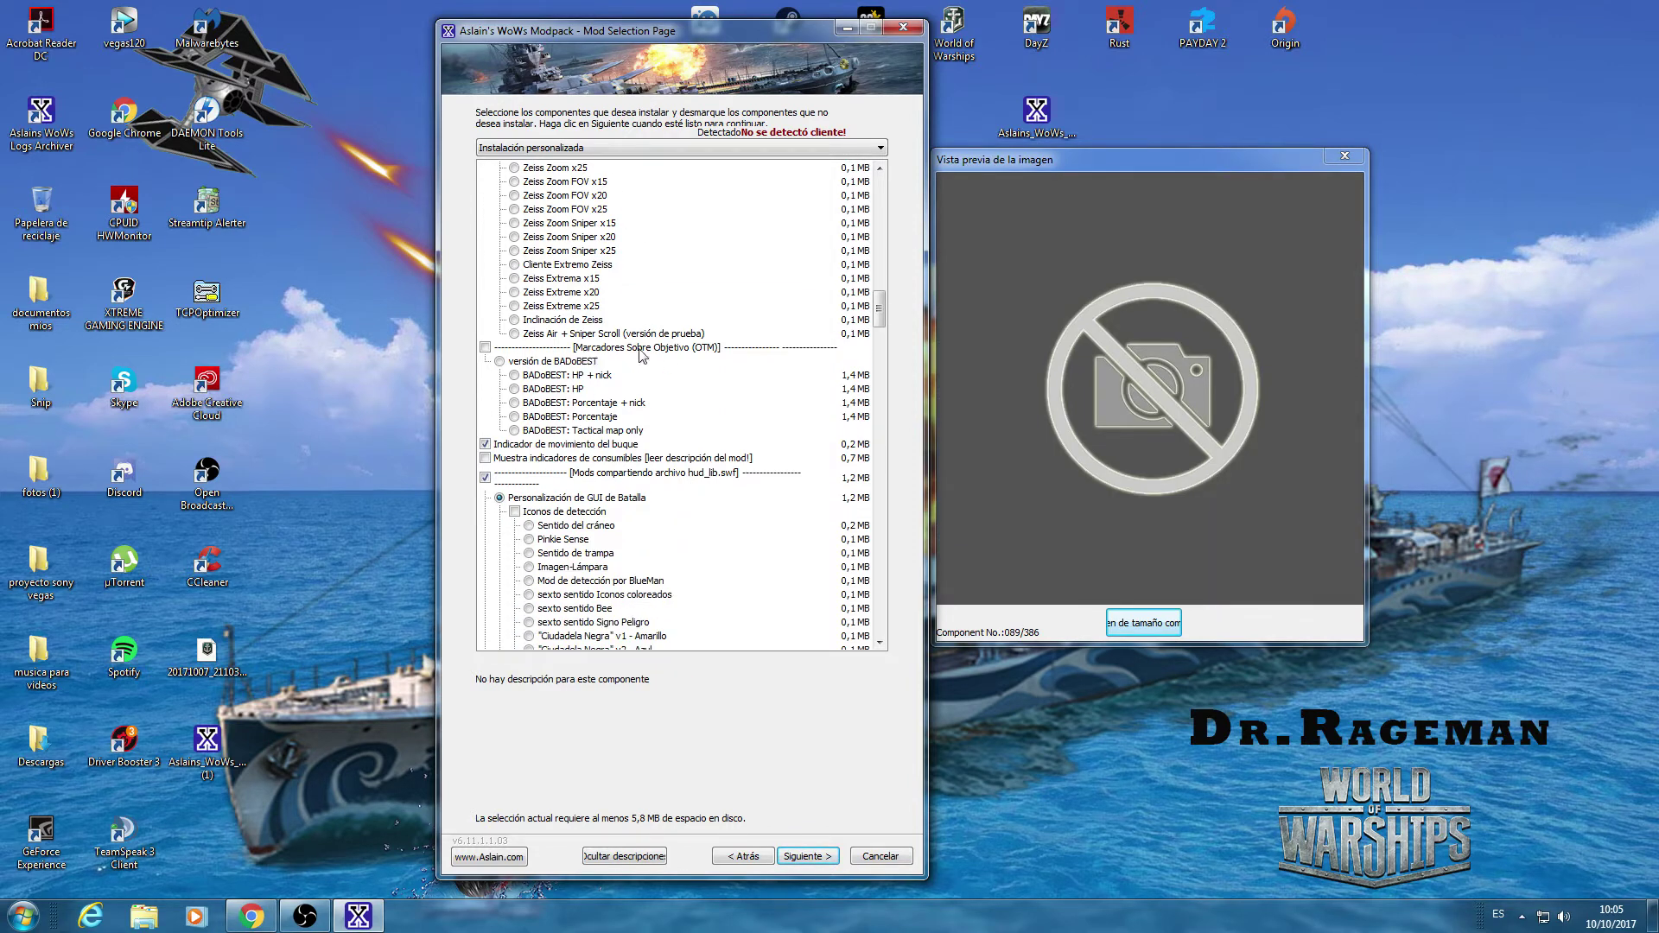
click(570, 374)
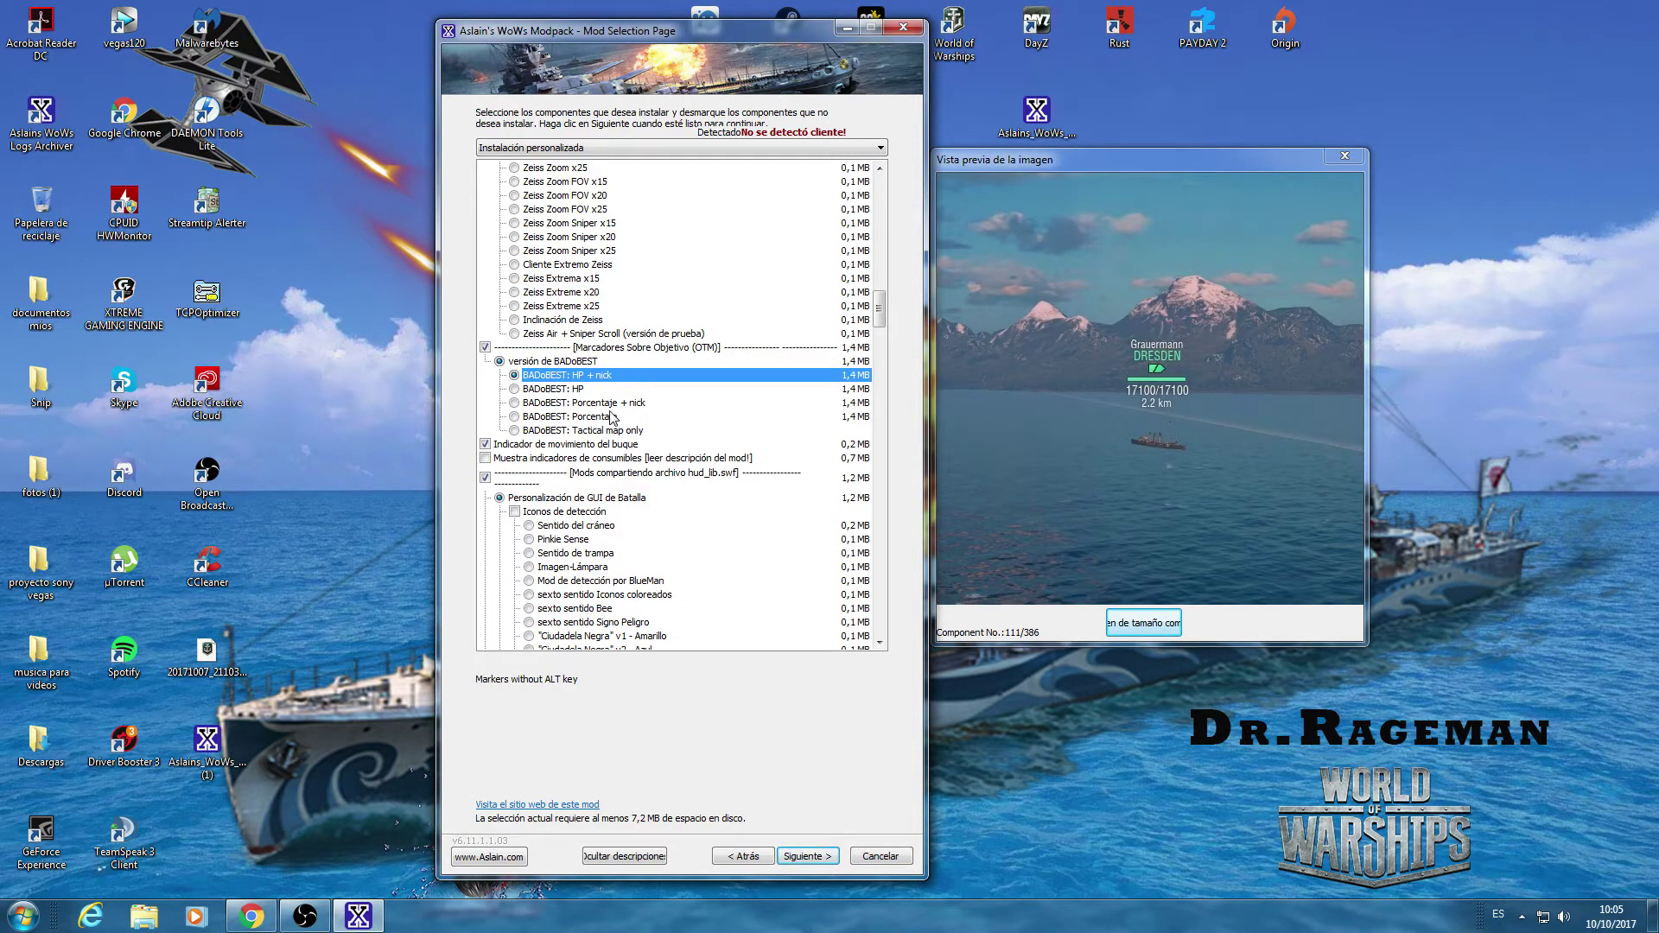
key(Down)
key(Down)
key(Down)
key(Down)
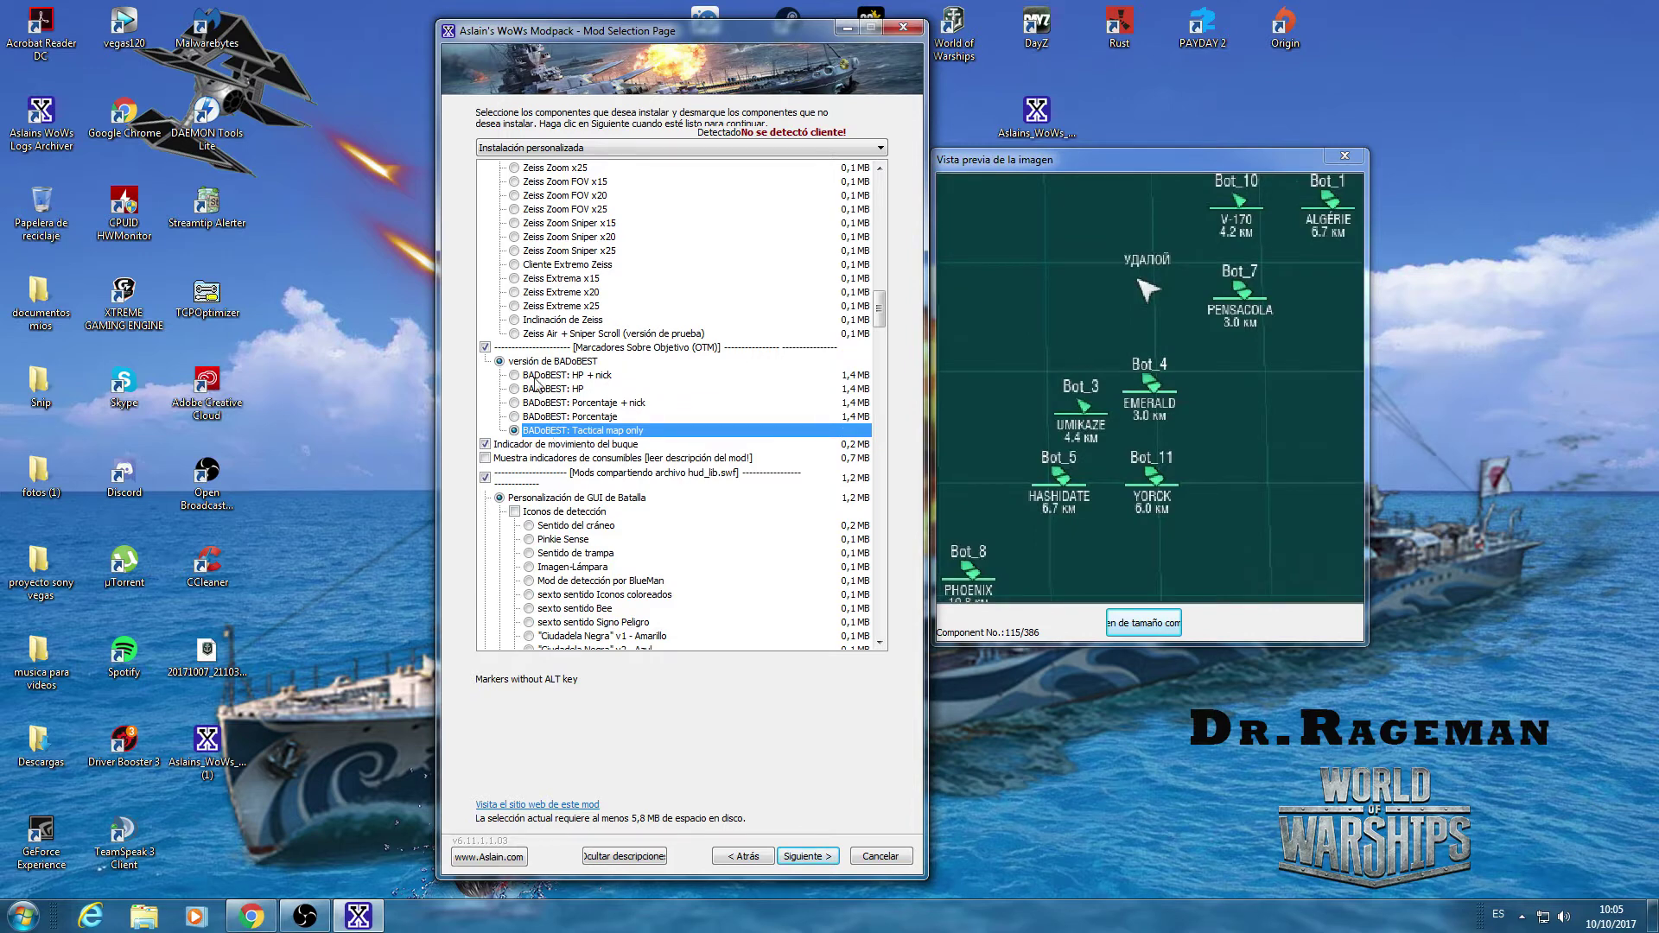
click(501, 361)
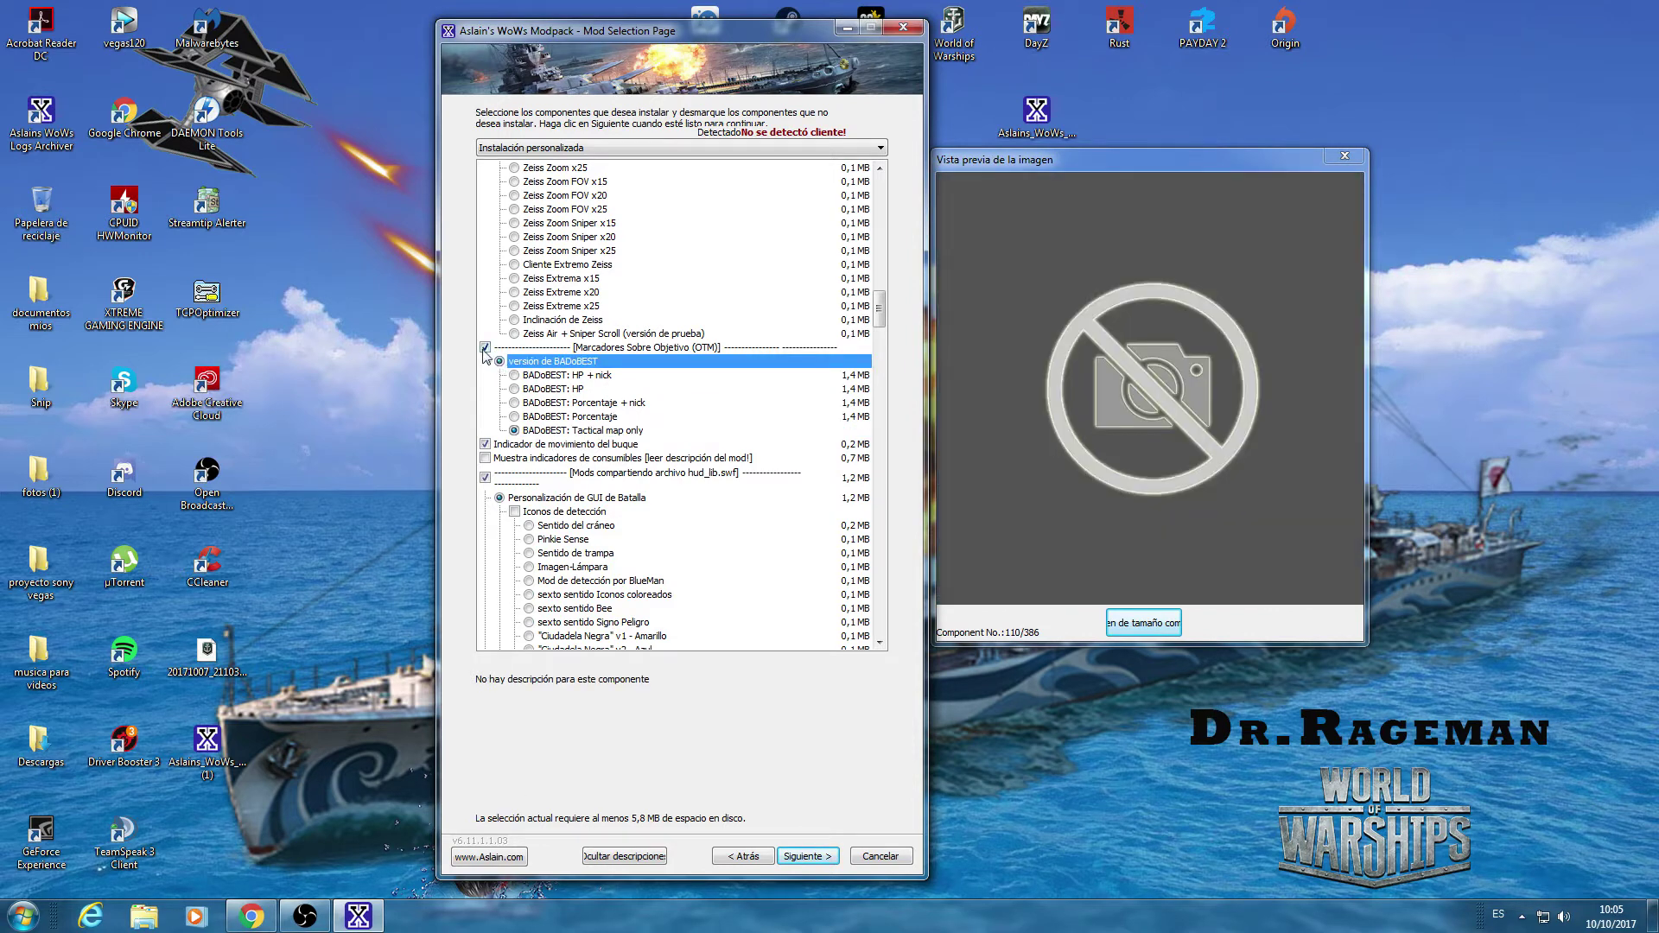
click(485, 346)
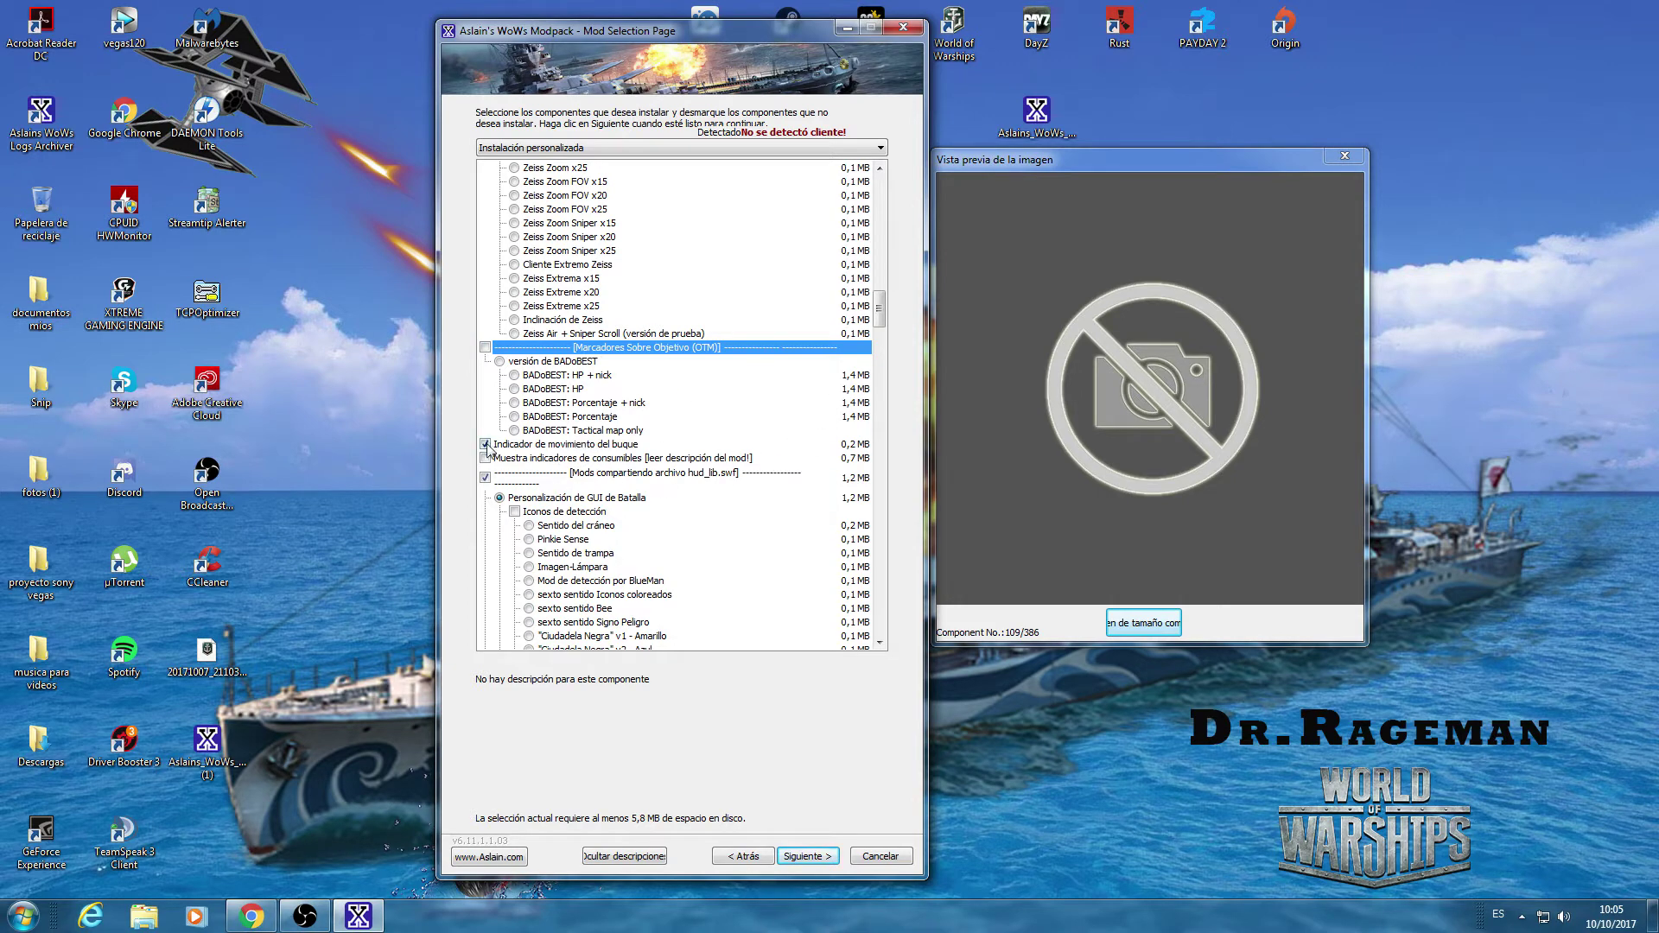
- Examine the full-size preview of Indicador de movimiento del buque, select that mod, and move the preview window out of the way
click(566, 449)
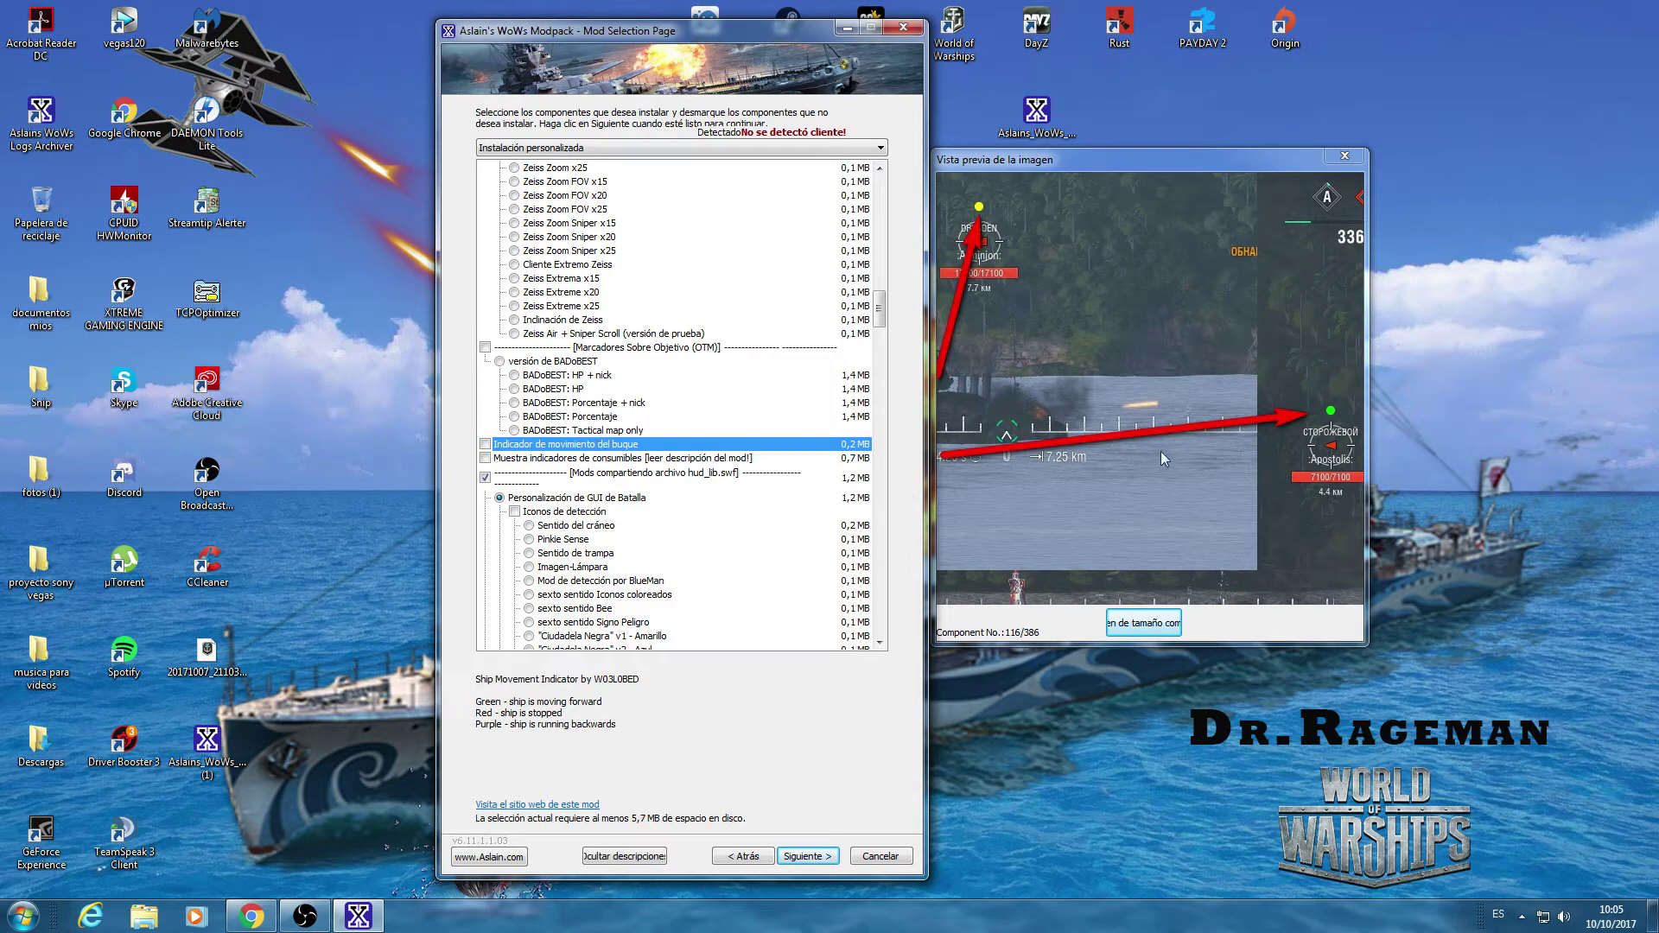
click(1139, 629)
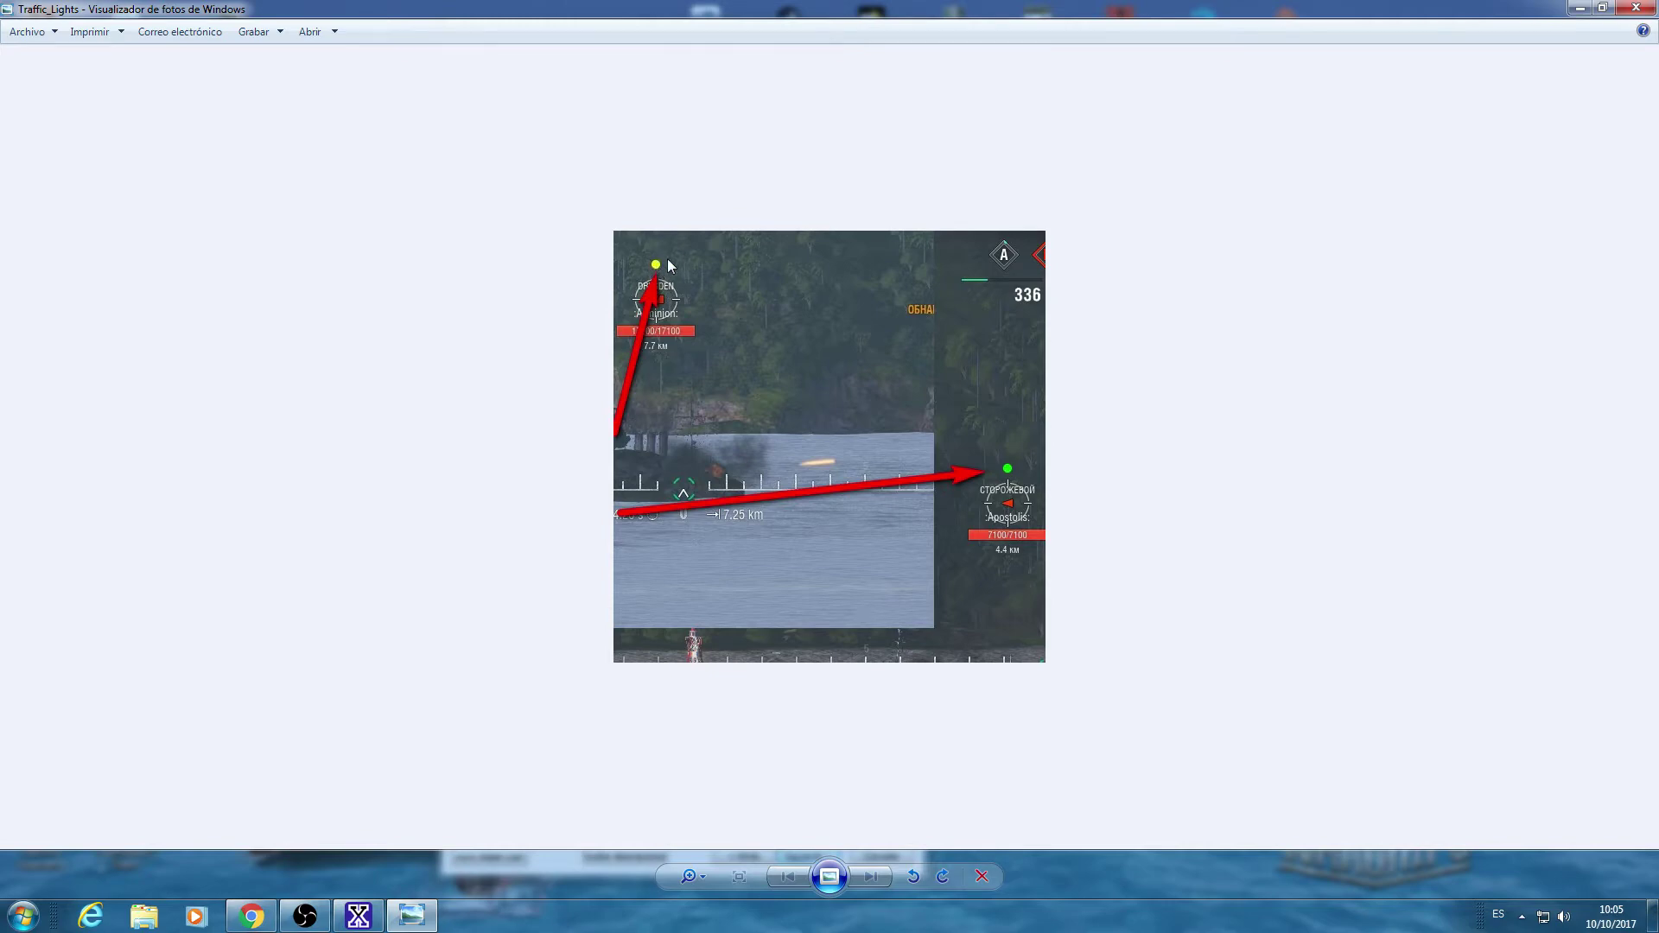
click(1635, 9)
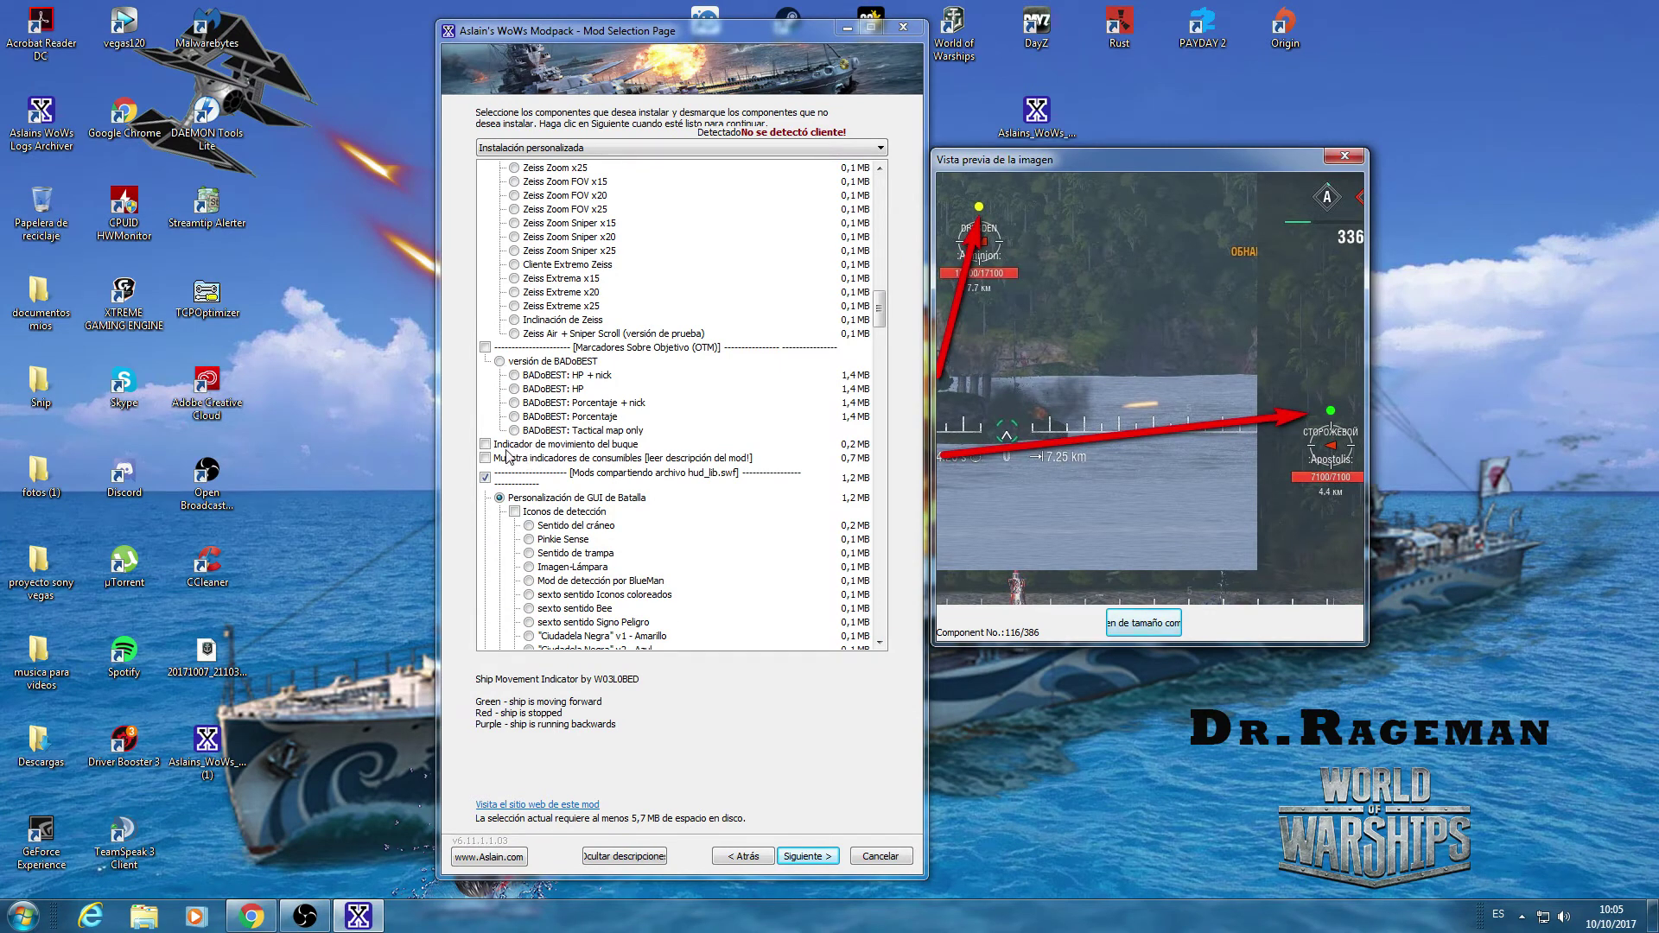
click(486, 444)
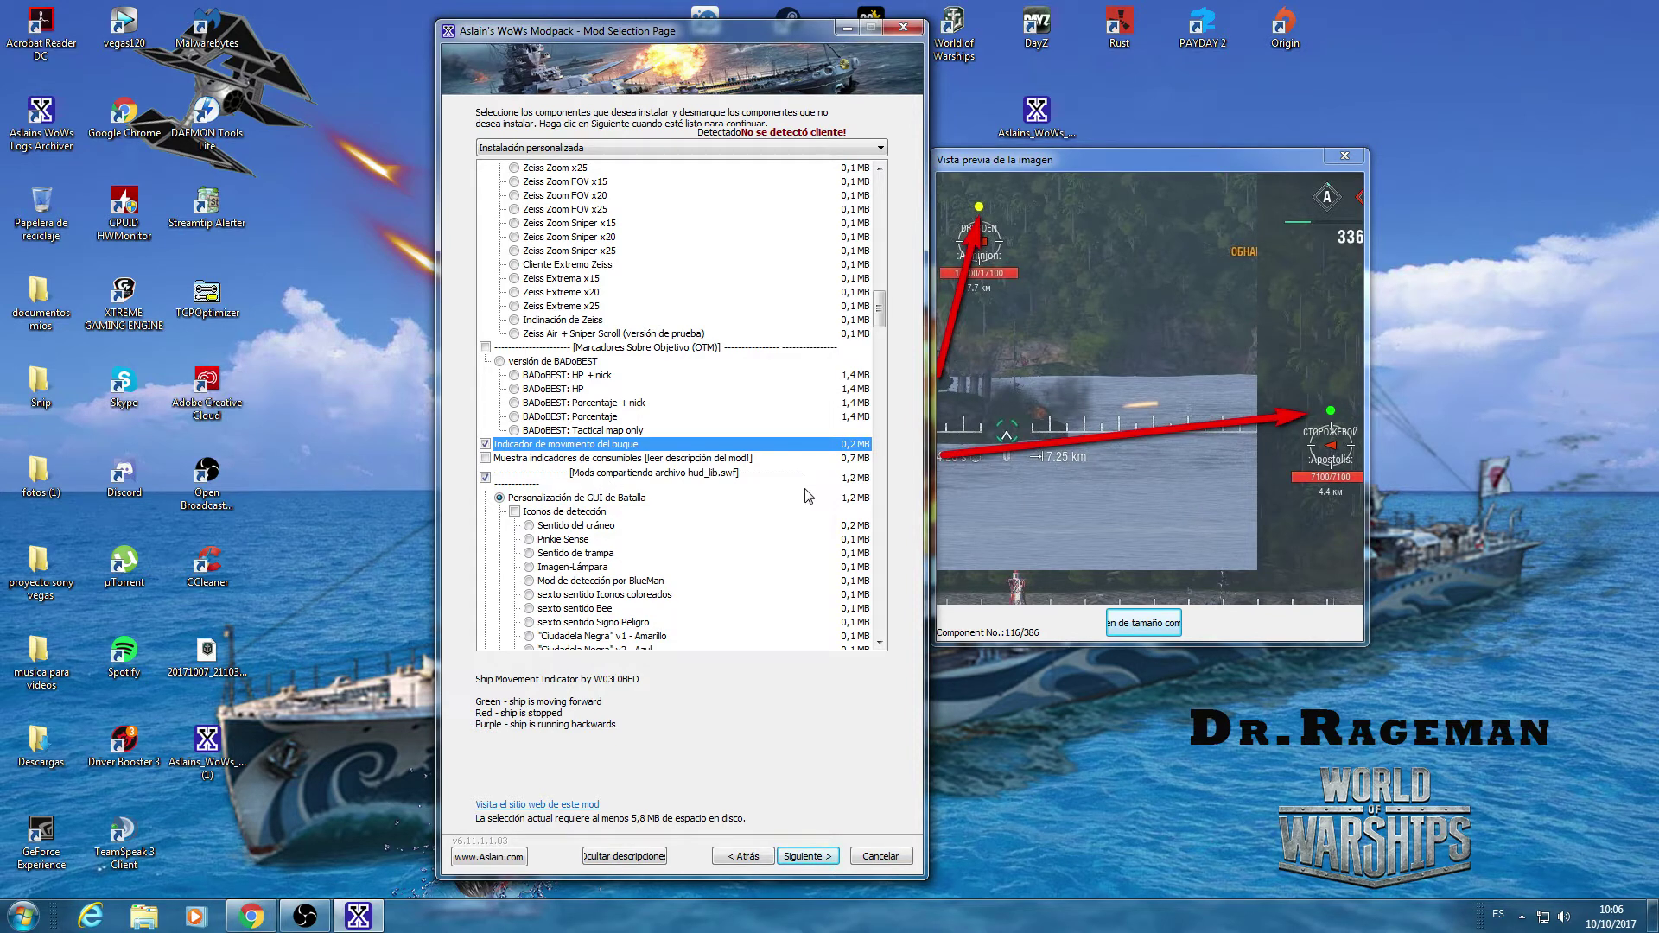
drag(1049, 163, 1054, 35)
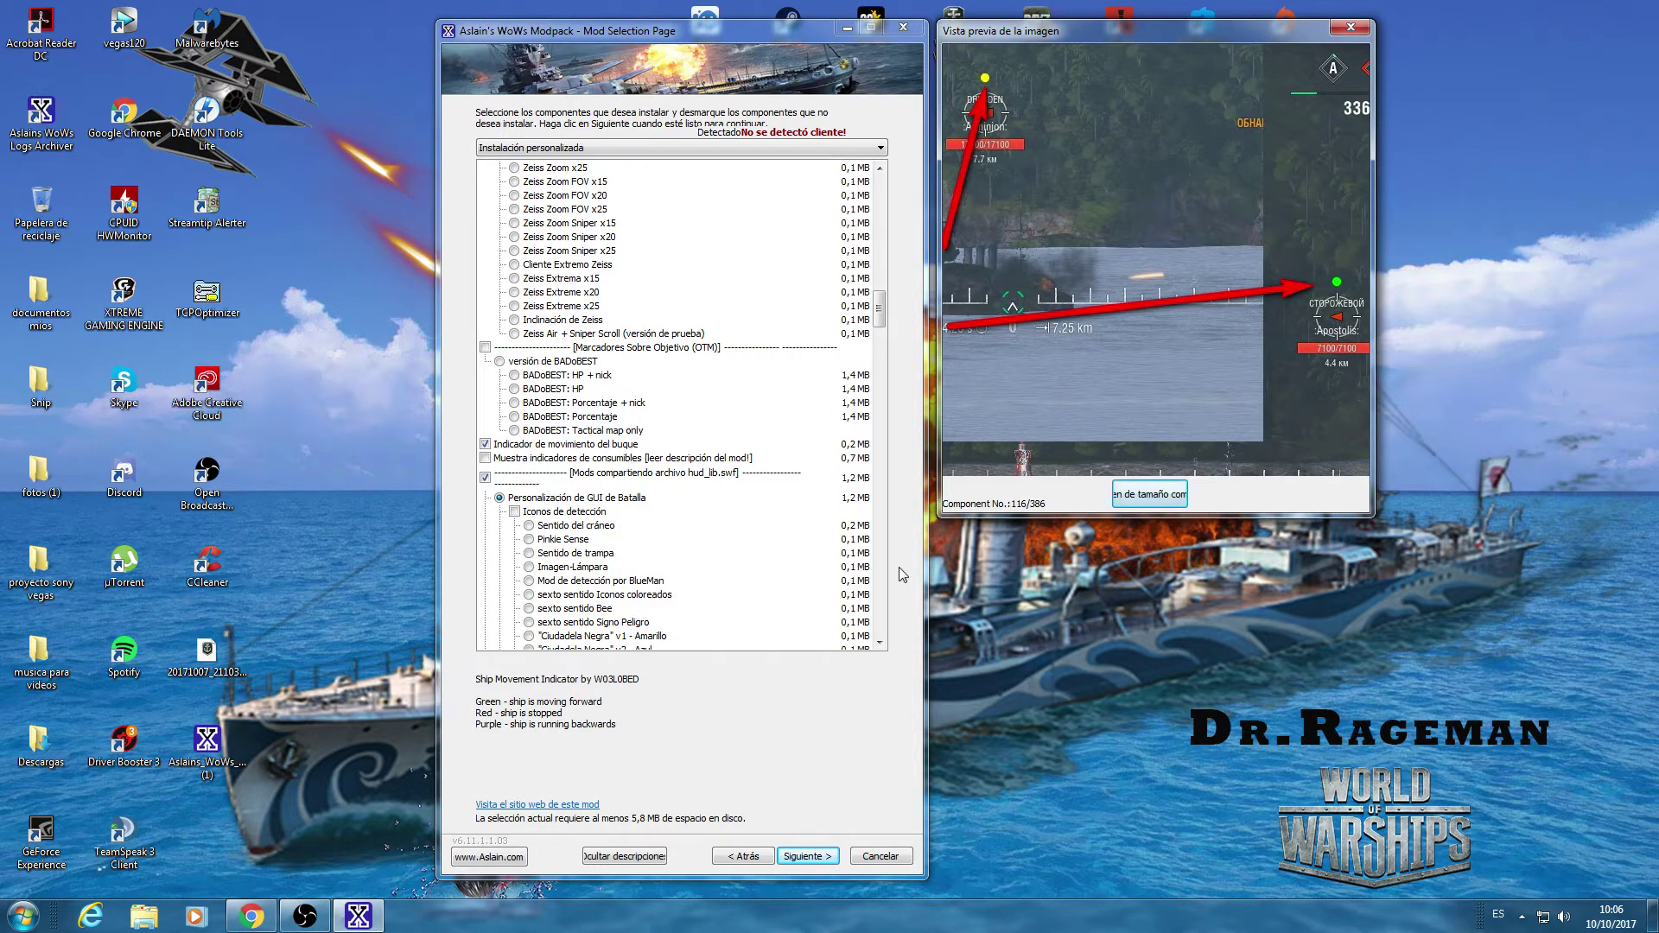
- Preview detection icons from Sentido del cráneo to "Ciudadela Negra" v4 - Cadena, and deselect the Iconos de detección group
click(879, 643)
click(879, 642)
click(879, 643)
scroll(880, 643, down, 5)
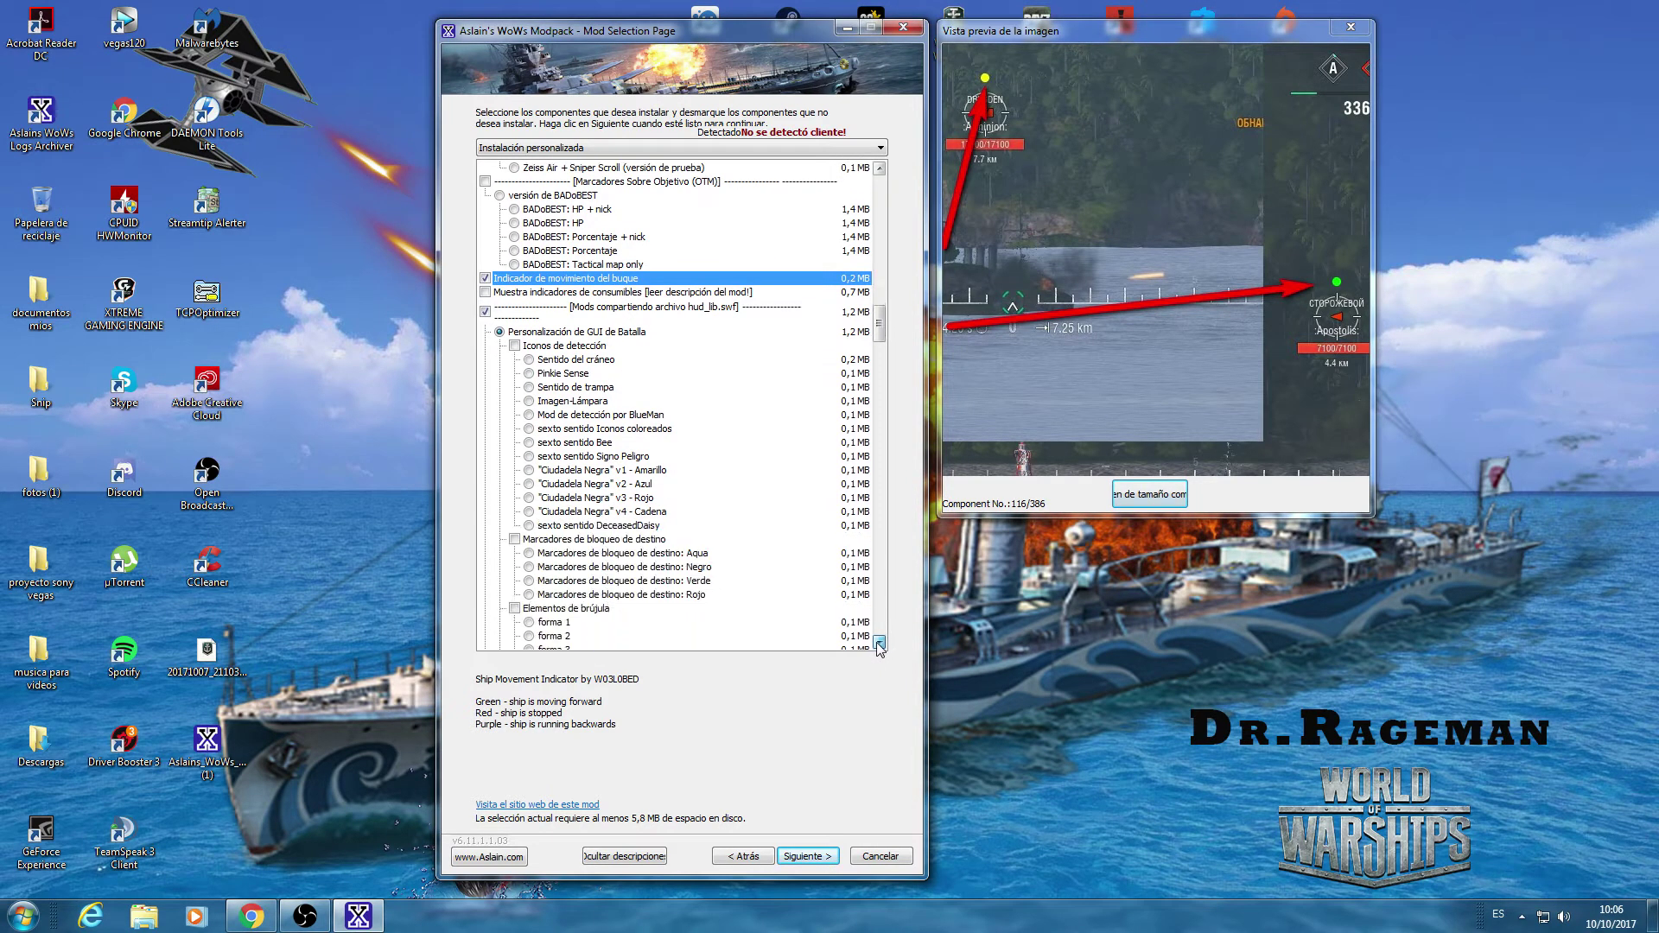
scroll(878, 650, down, 1)
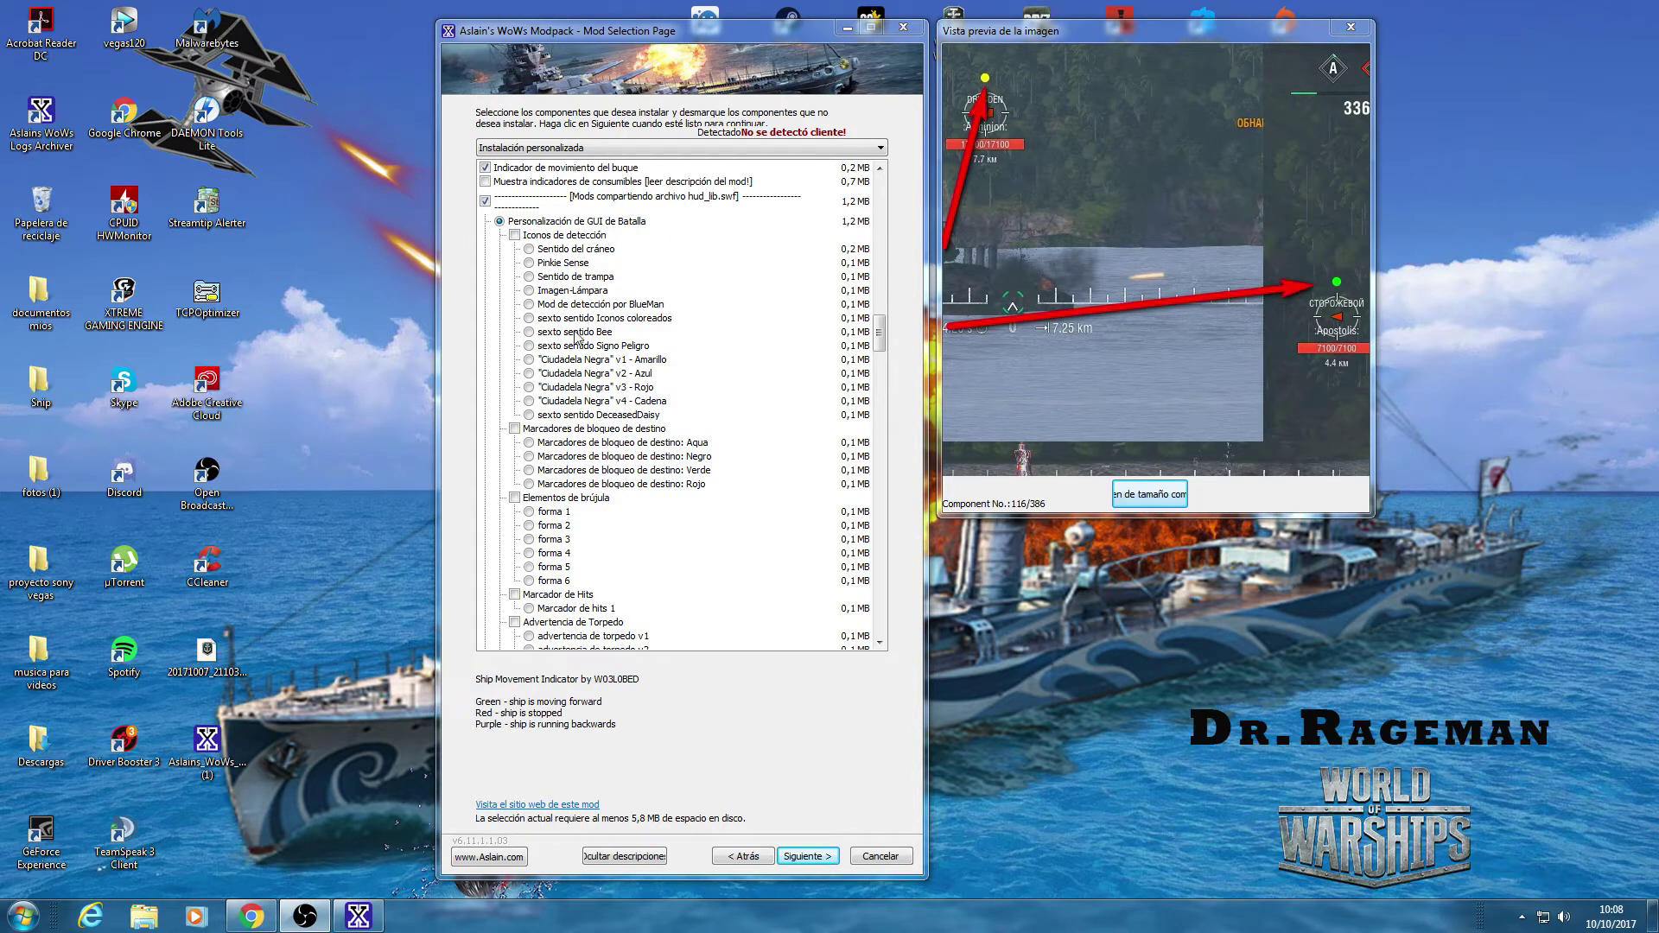
click(577, 252)
click(574, 264)
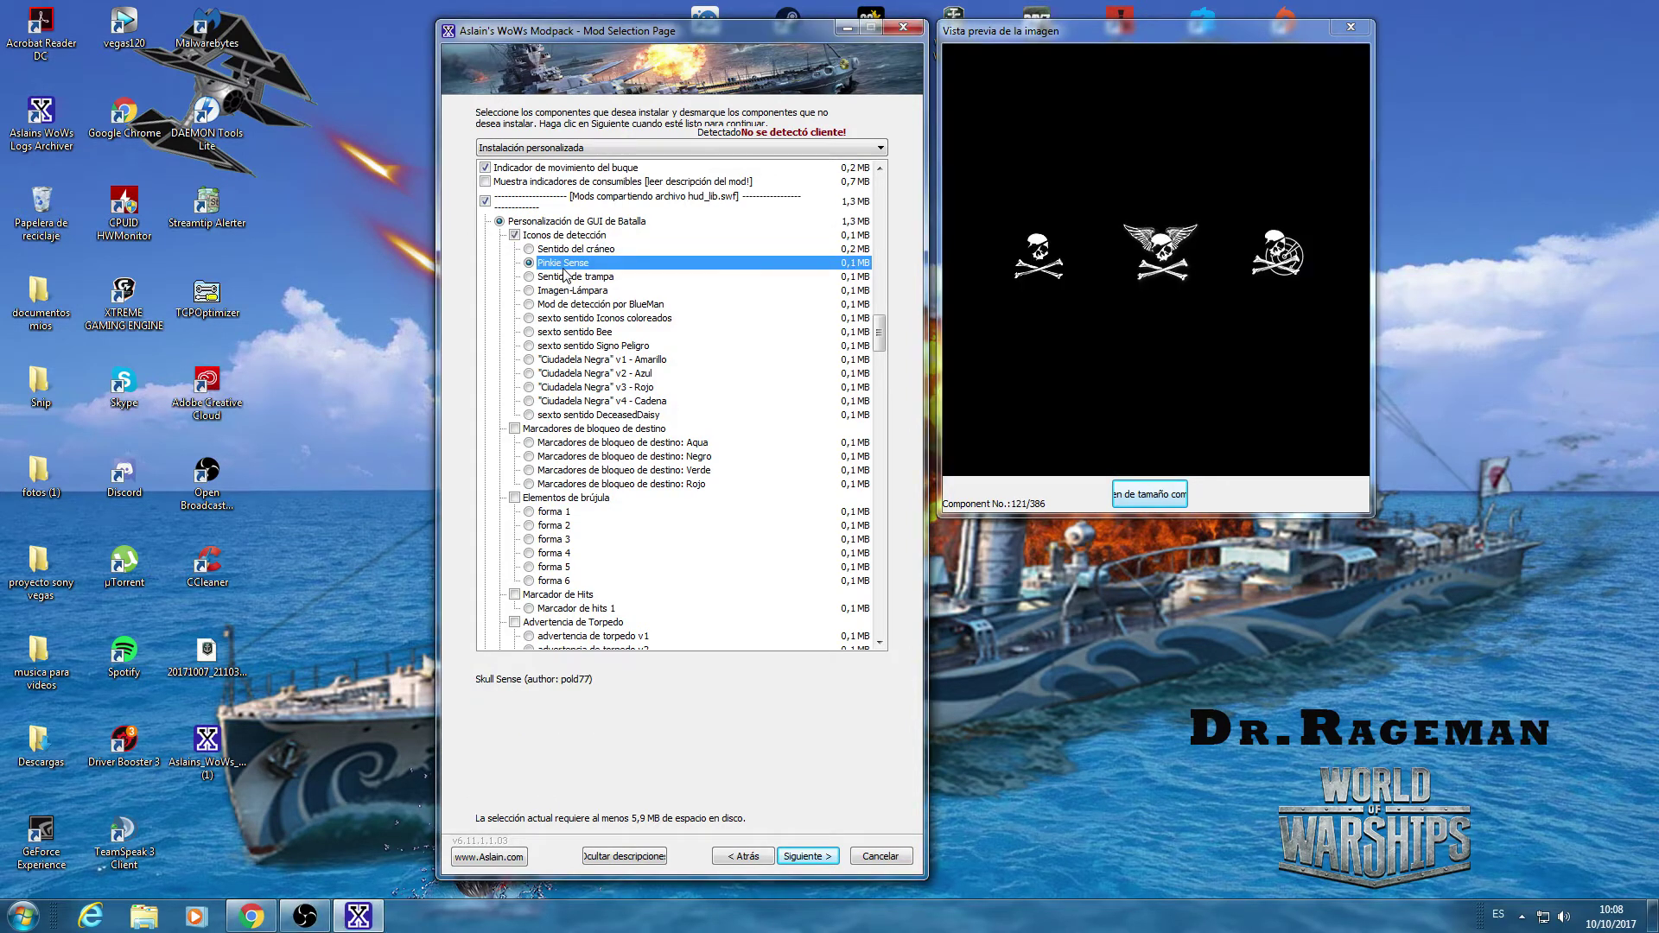
click(570, 304)
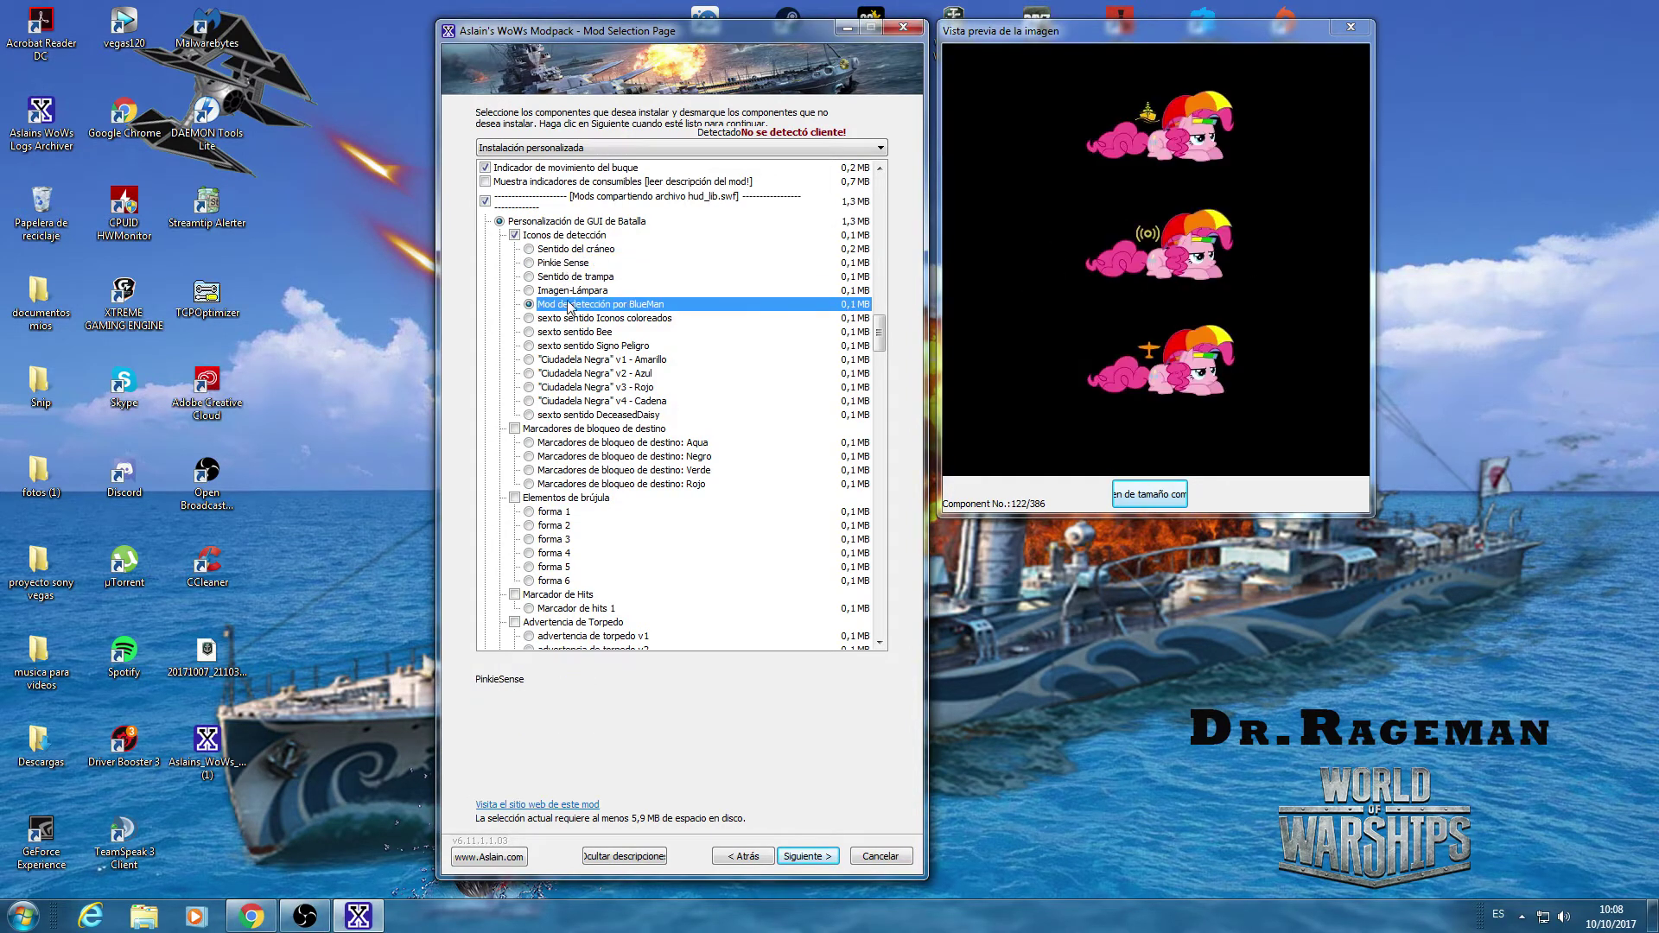
click(562, 346)
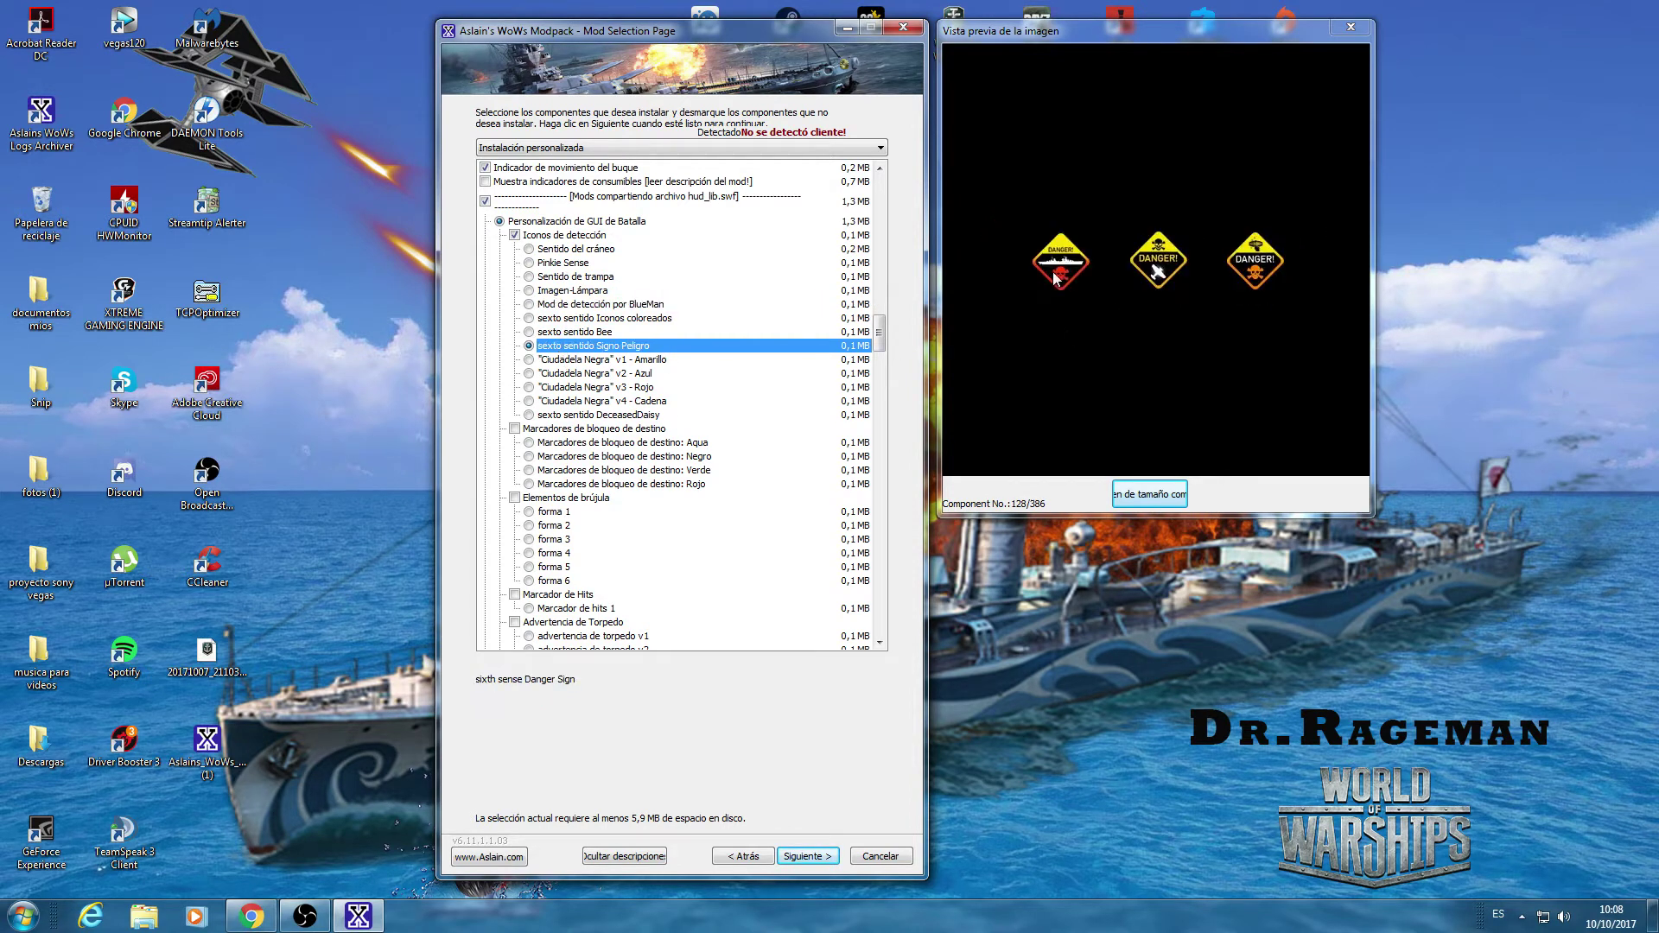
click(567, 374)
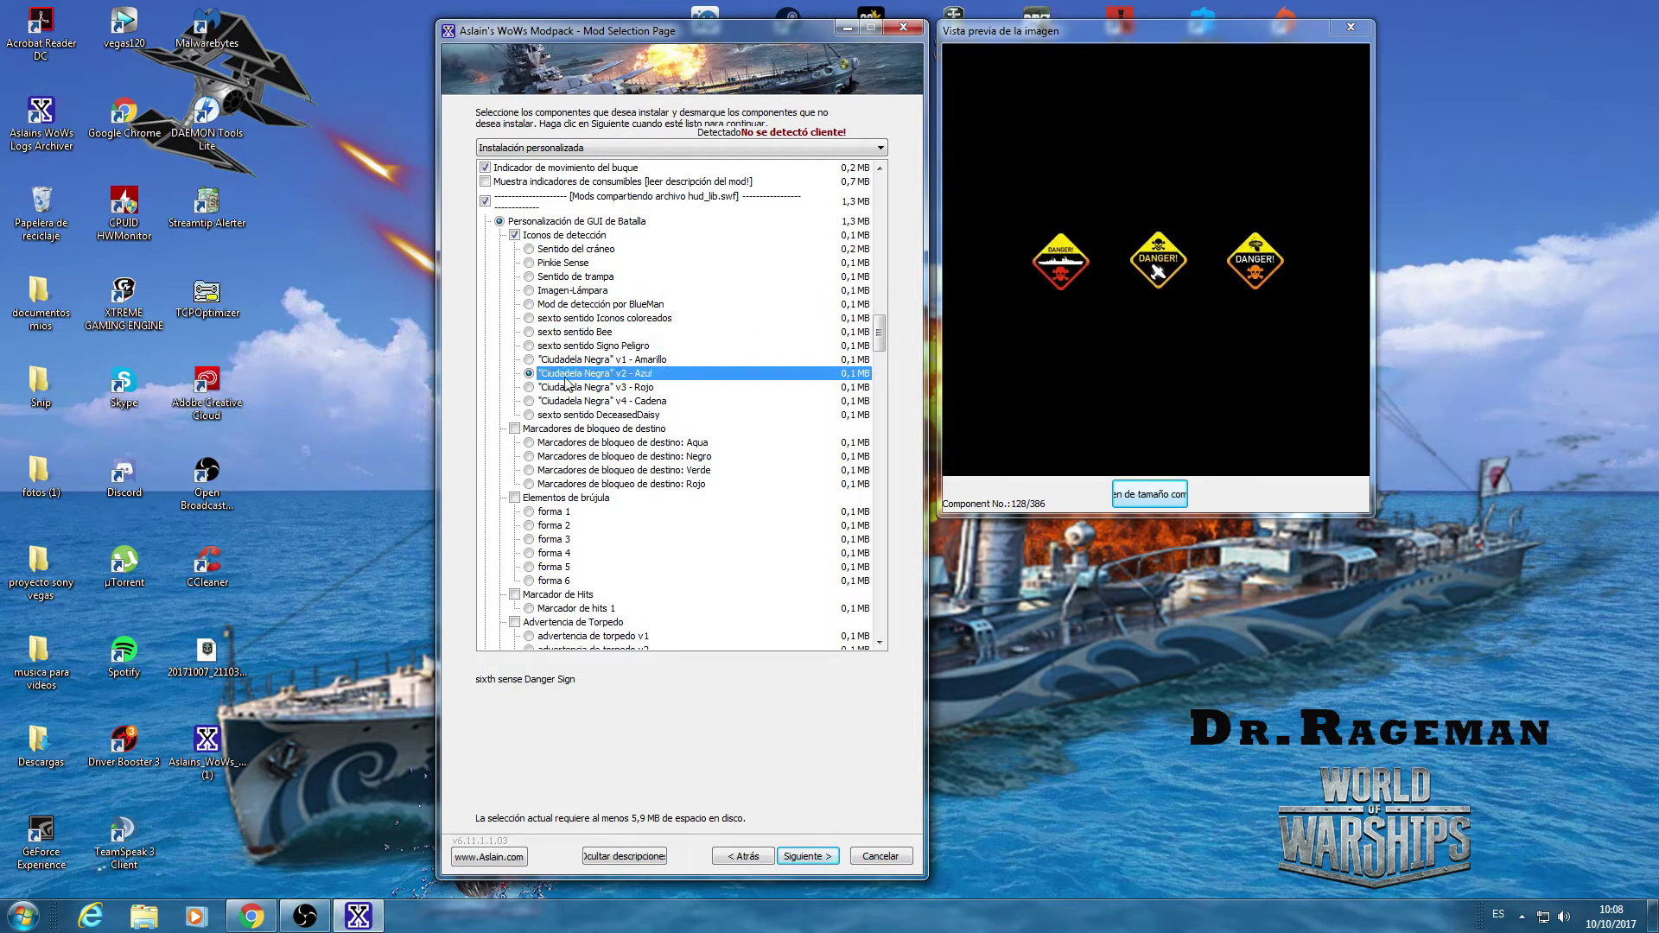
click(577, 401)
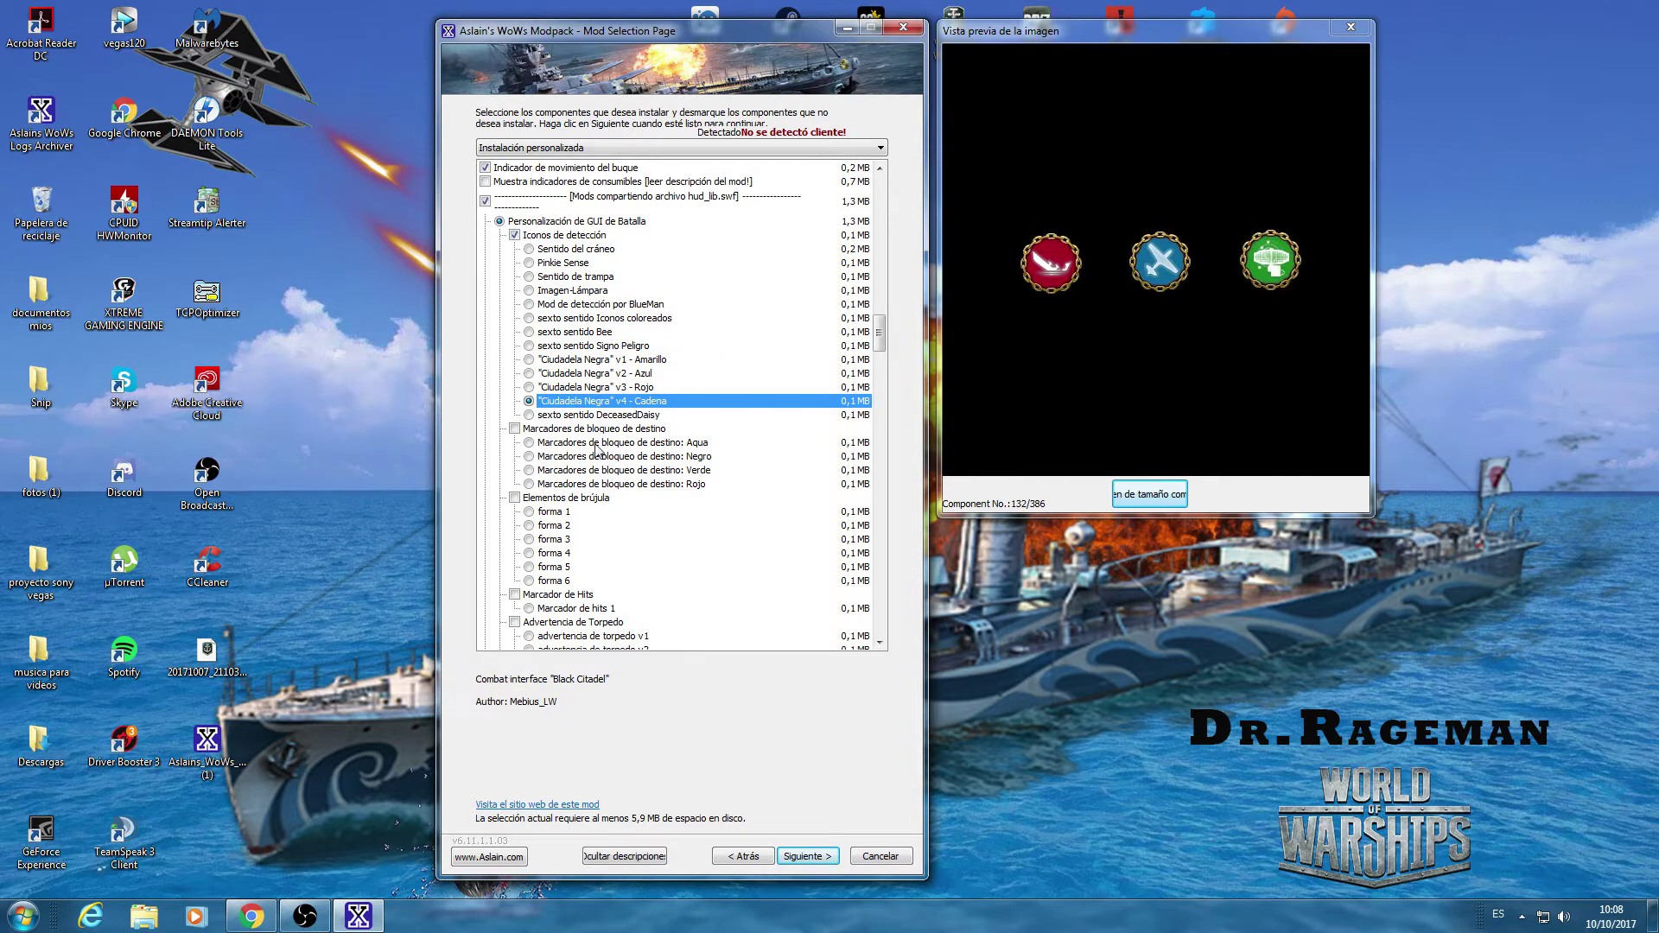
click(514, 235)
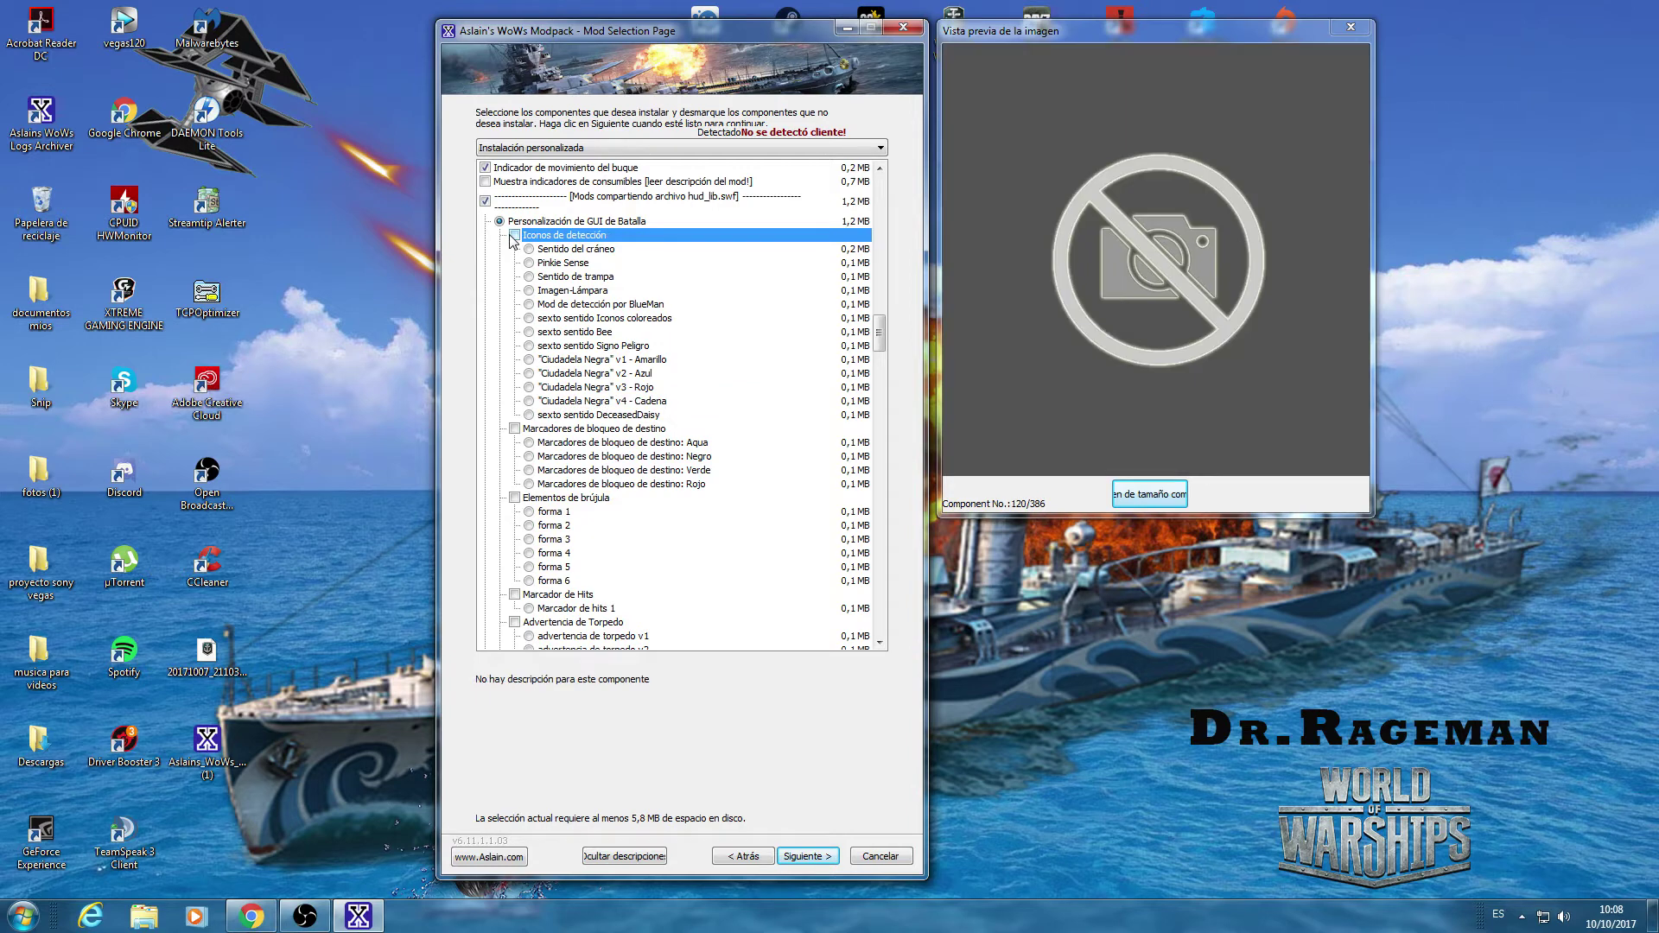
- Try the Aqua, Verde and Rojo target lock markers, and deselect the Marcadores de bloqueo de destino group
click(580, 446)
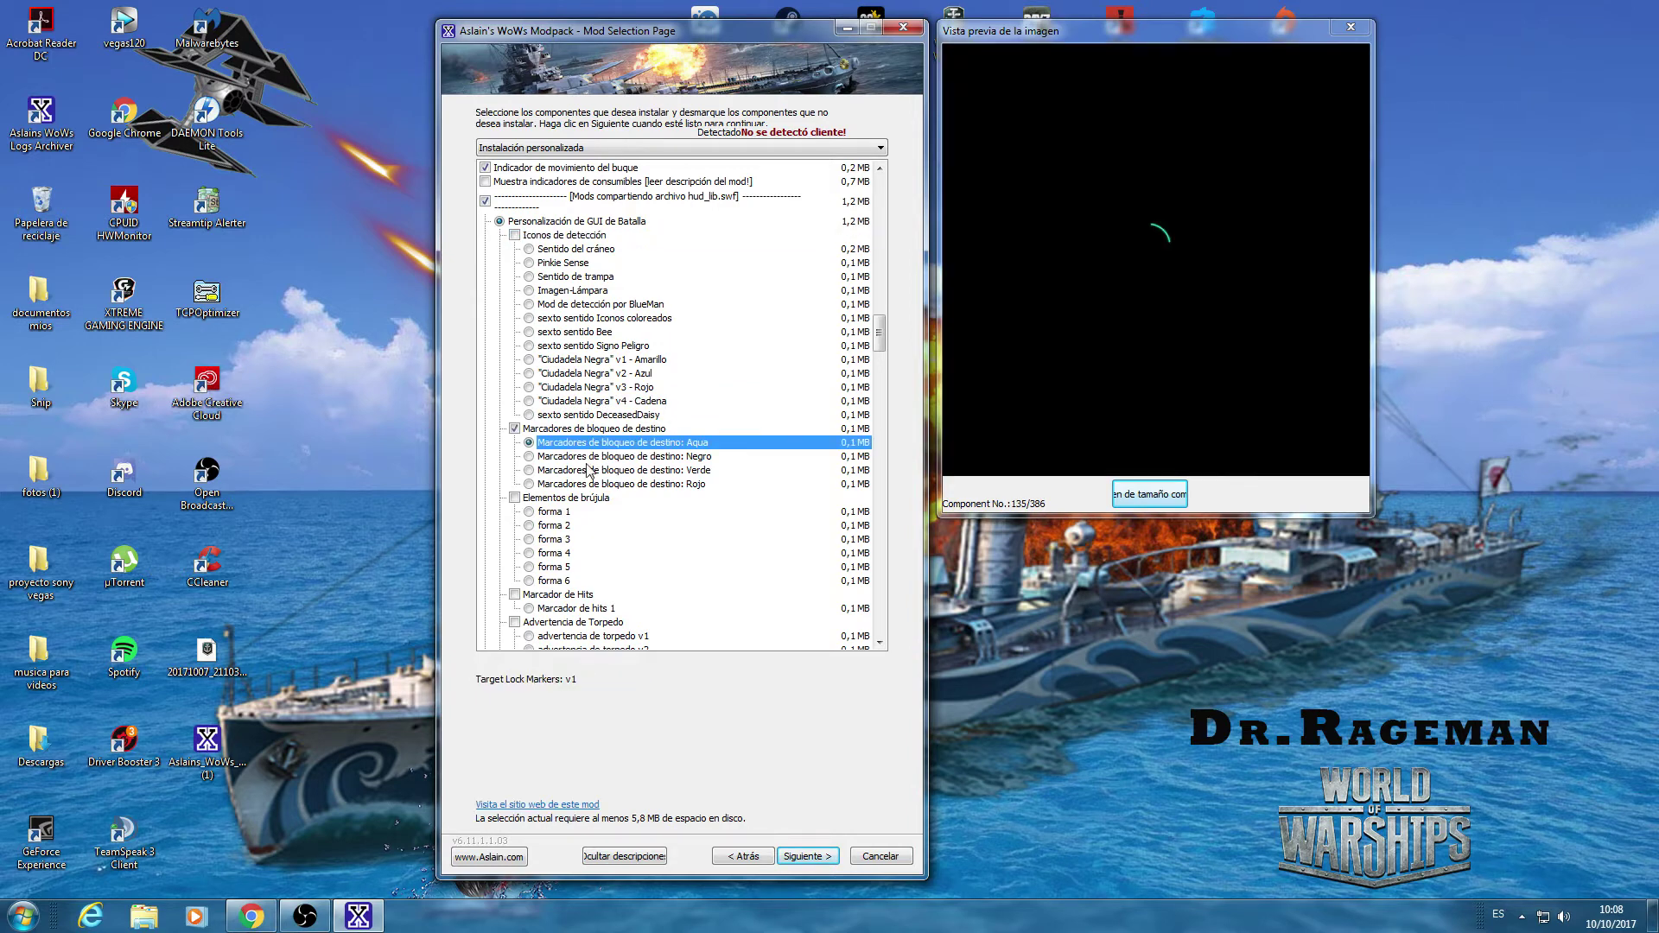
click(584, 469)
click(568, 485)
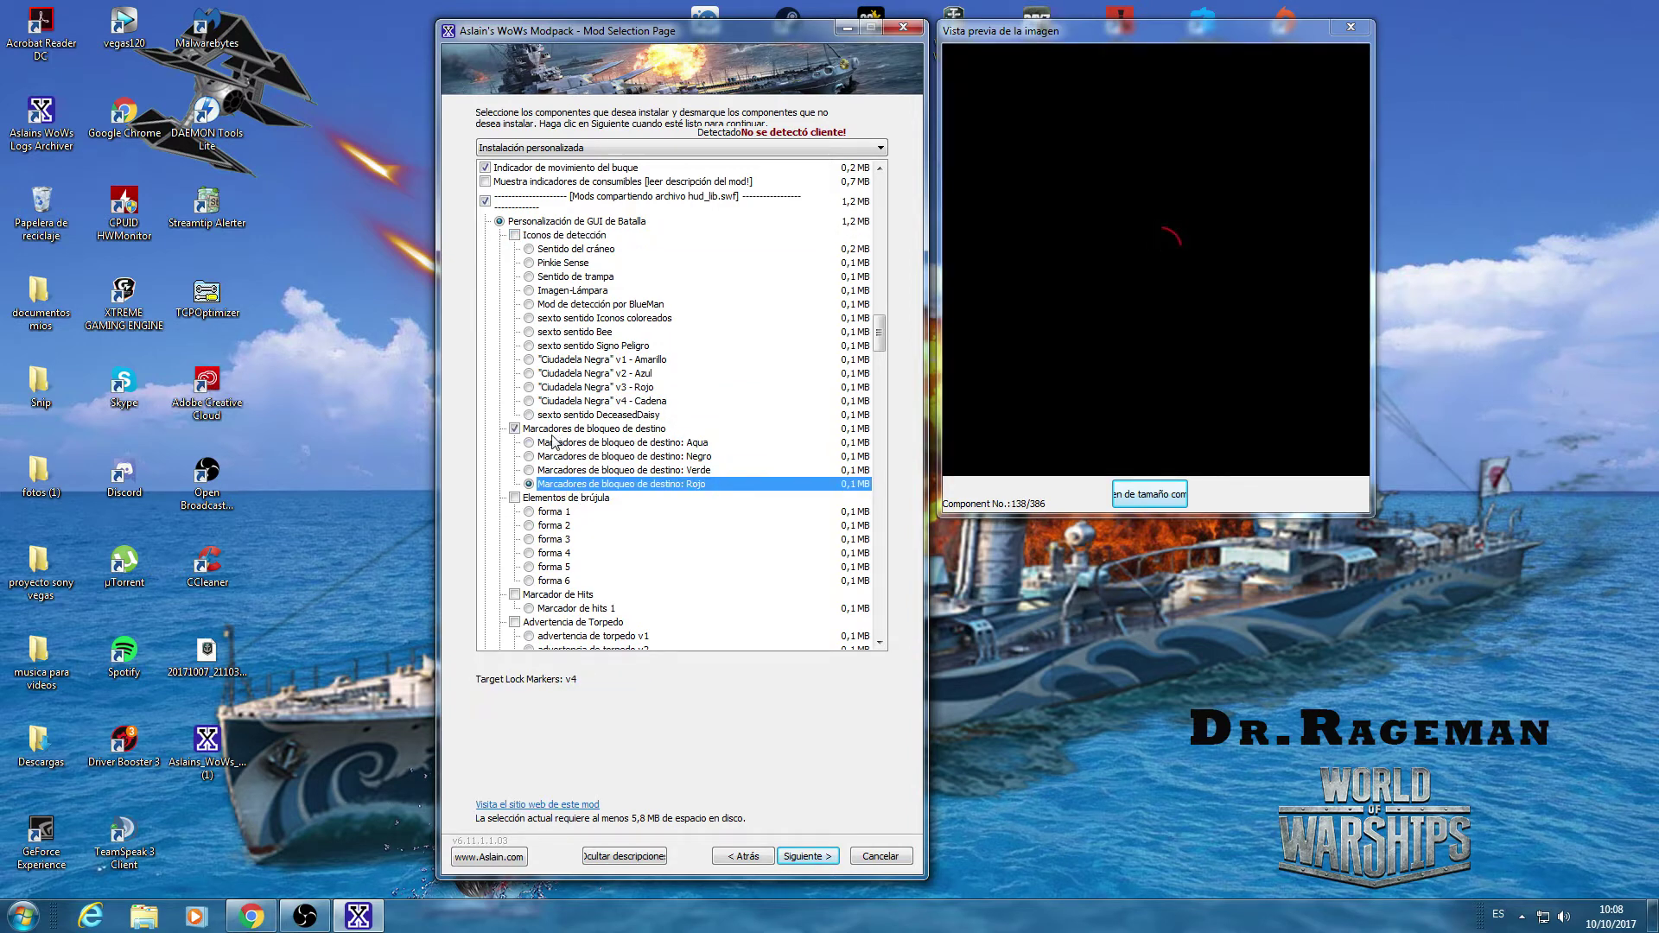
click(514, 429)
- Preview the compass shapes under Elementos de brújula from forma 1 onwards, and choose forma 6
scroll(662, 507, down, 2)
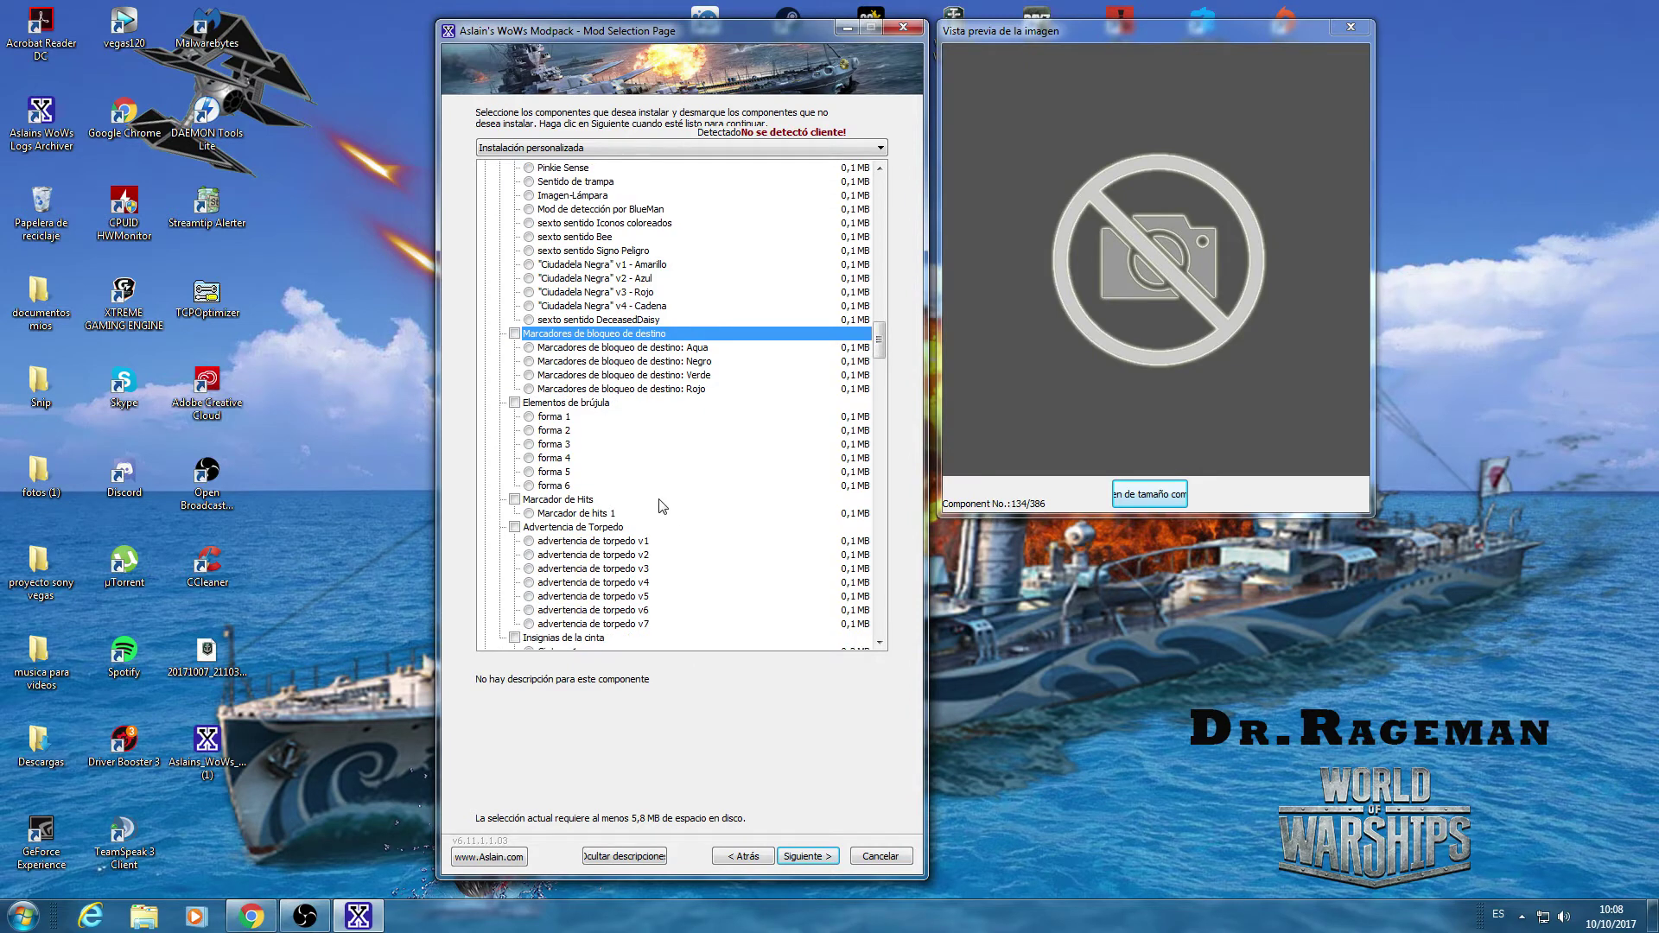
click(554, 419)
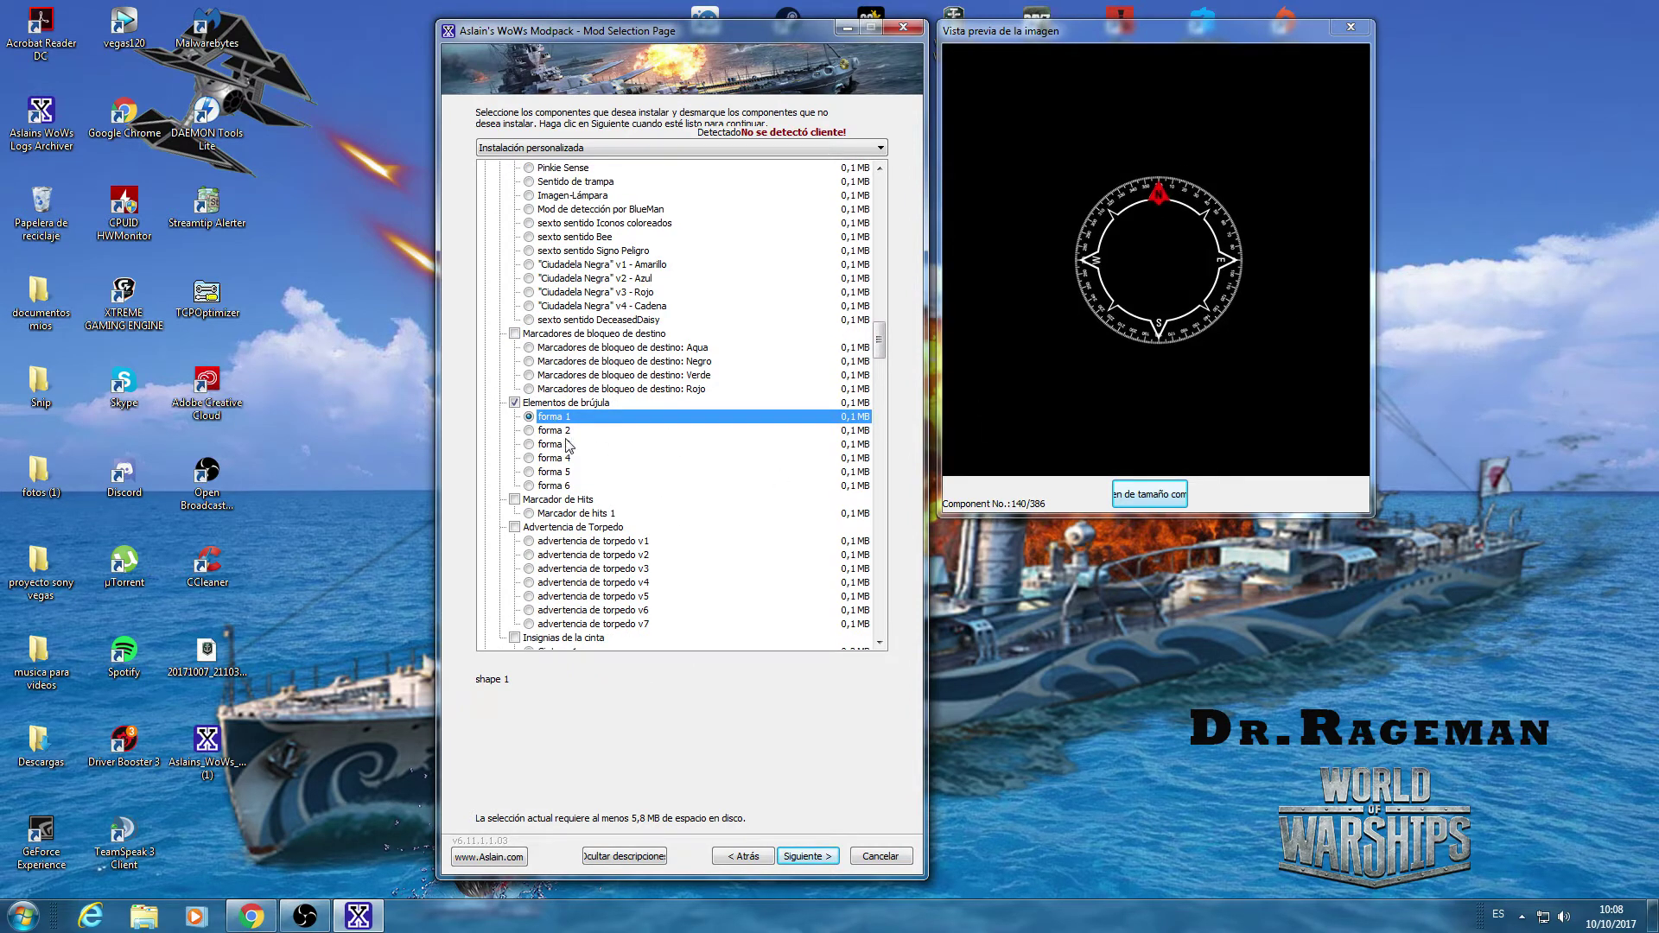
click(551, 431)
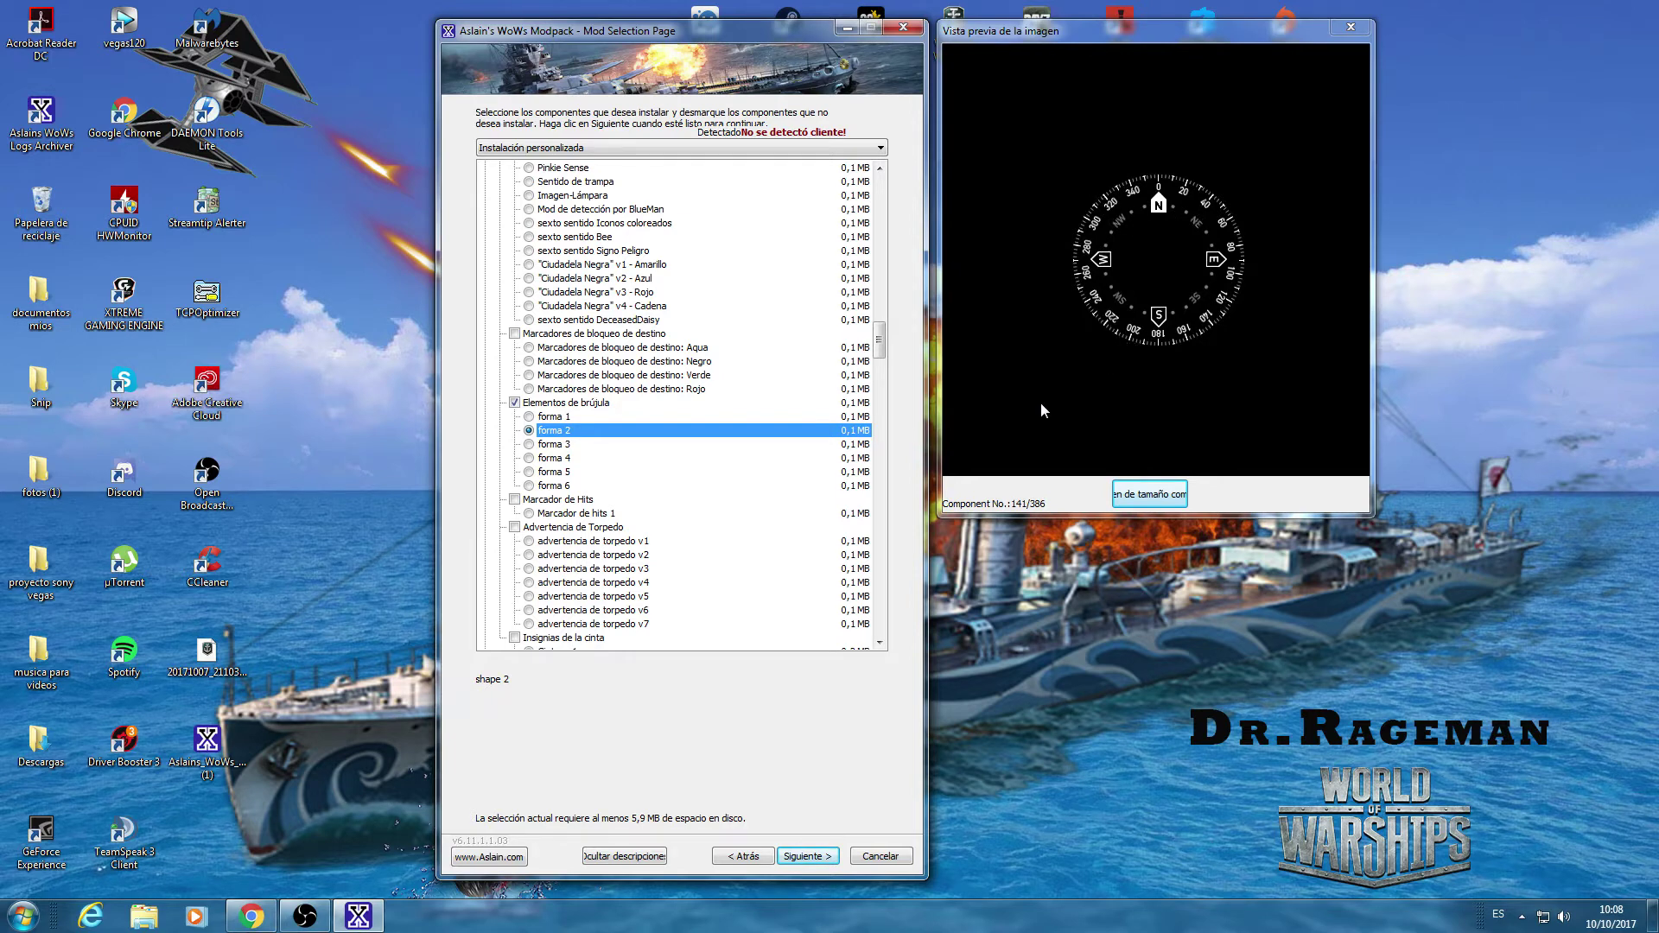
click(551, 458)
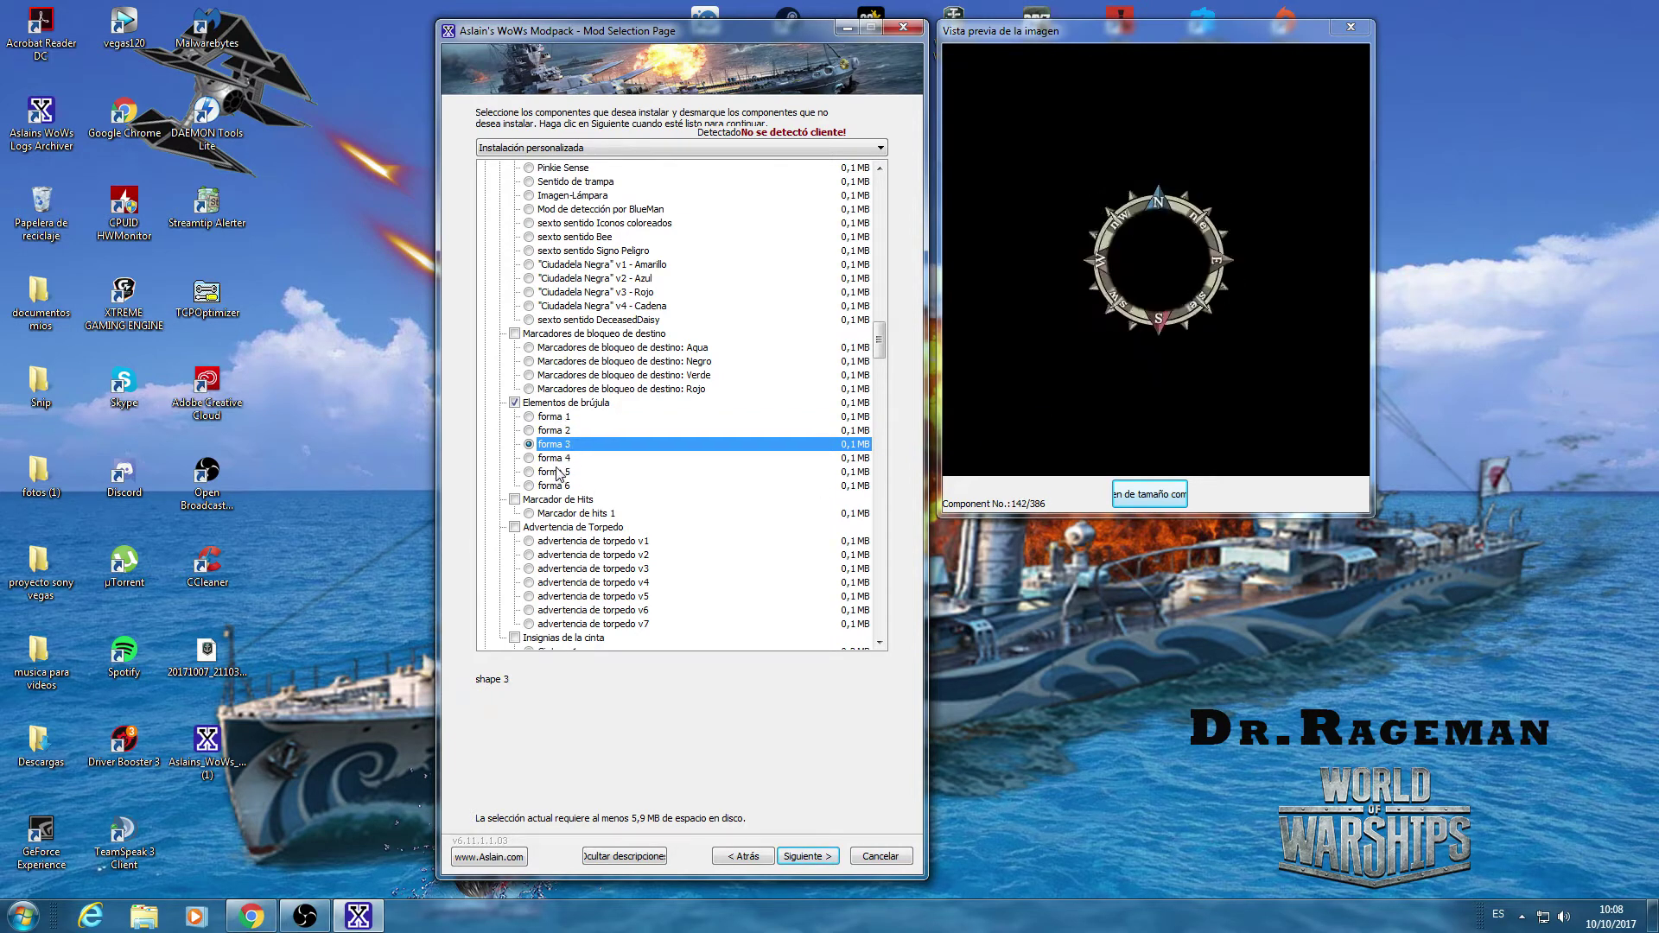
click(554, 473)
click(574, 486)
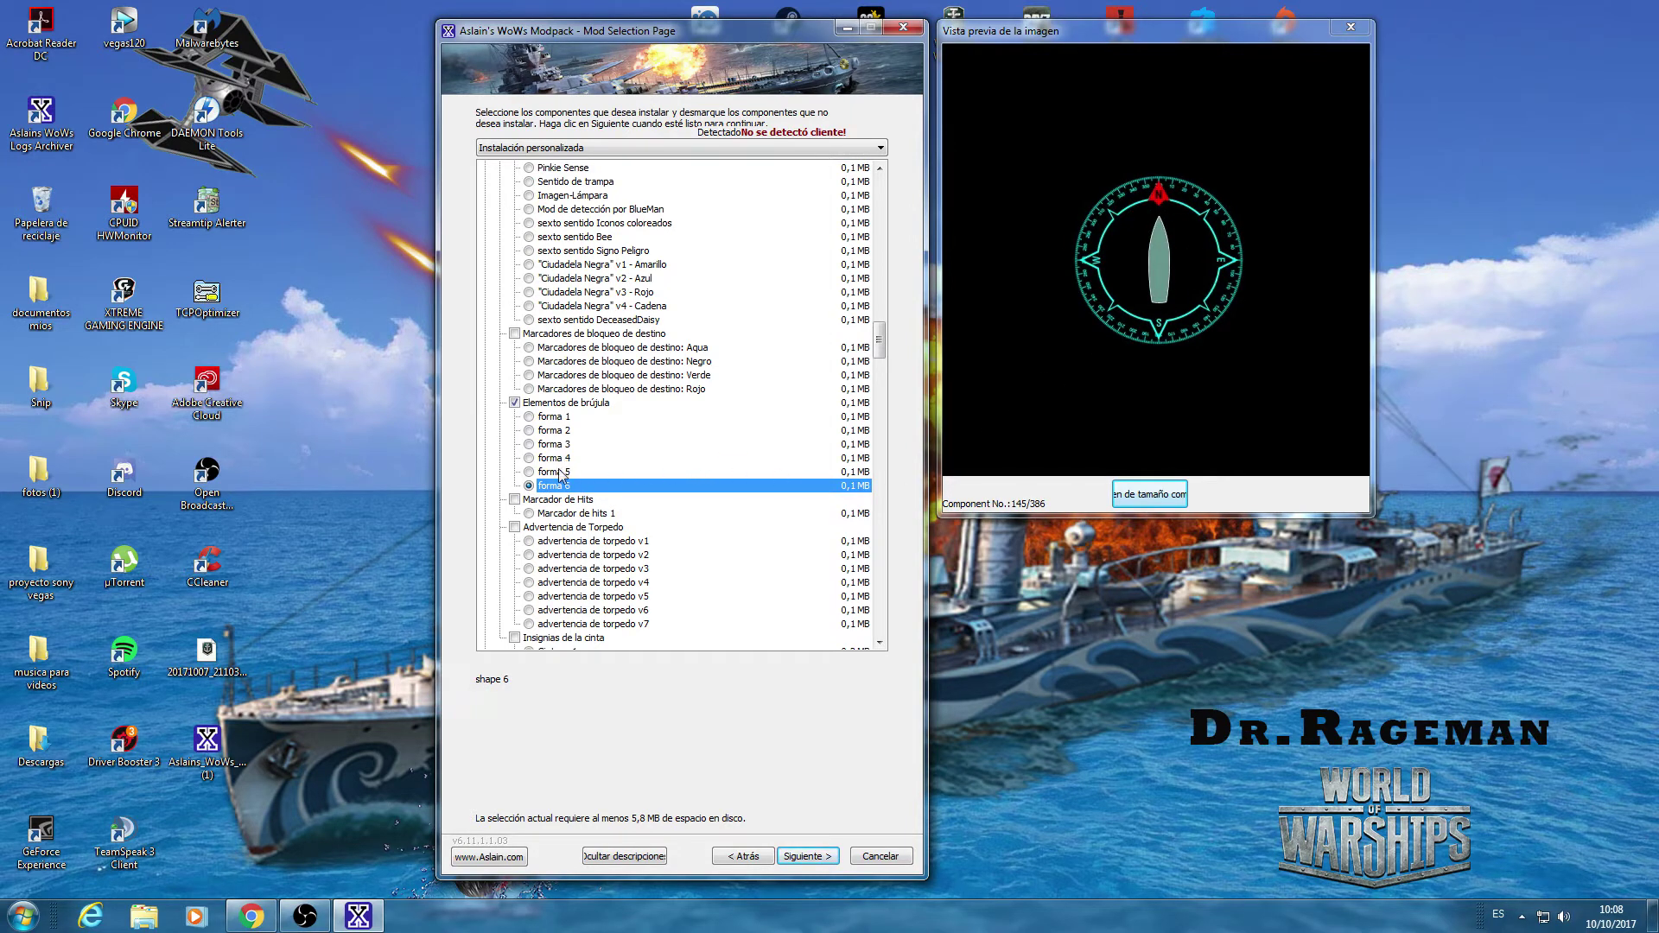
- Select Marcador de hits 1, and compare torpedo warnings v1, v2, v5 and v7, choosing advertencia de torpedo v5
click(569, 515)
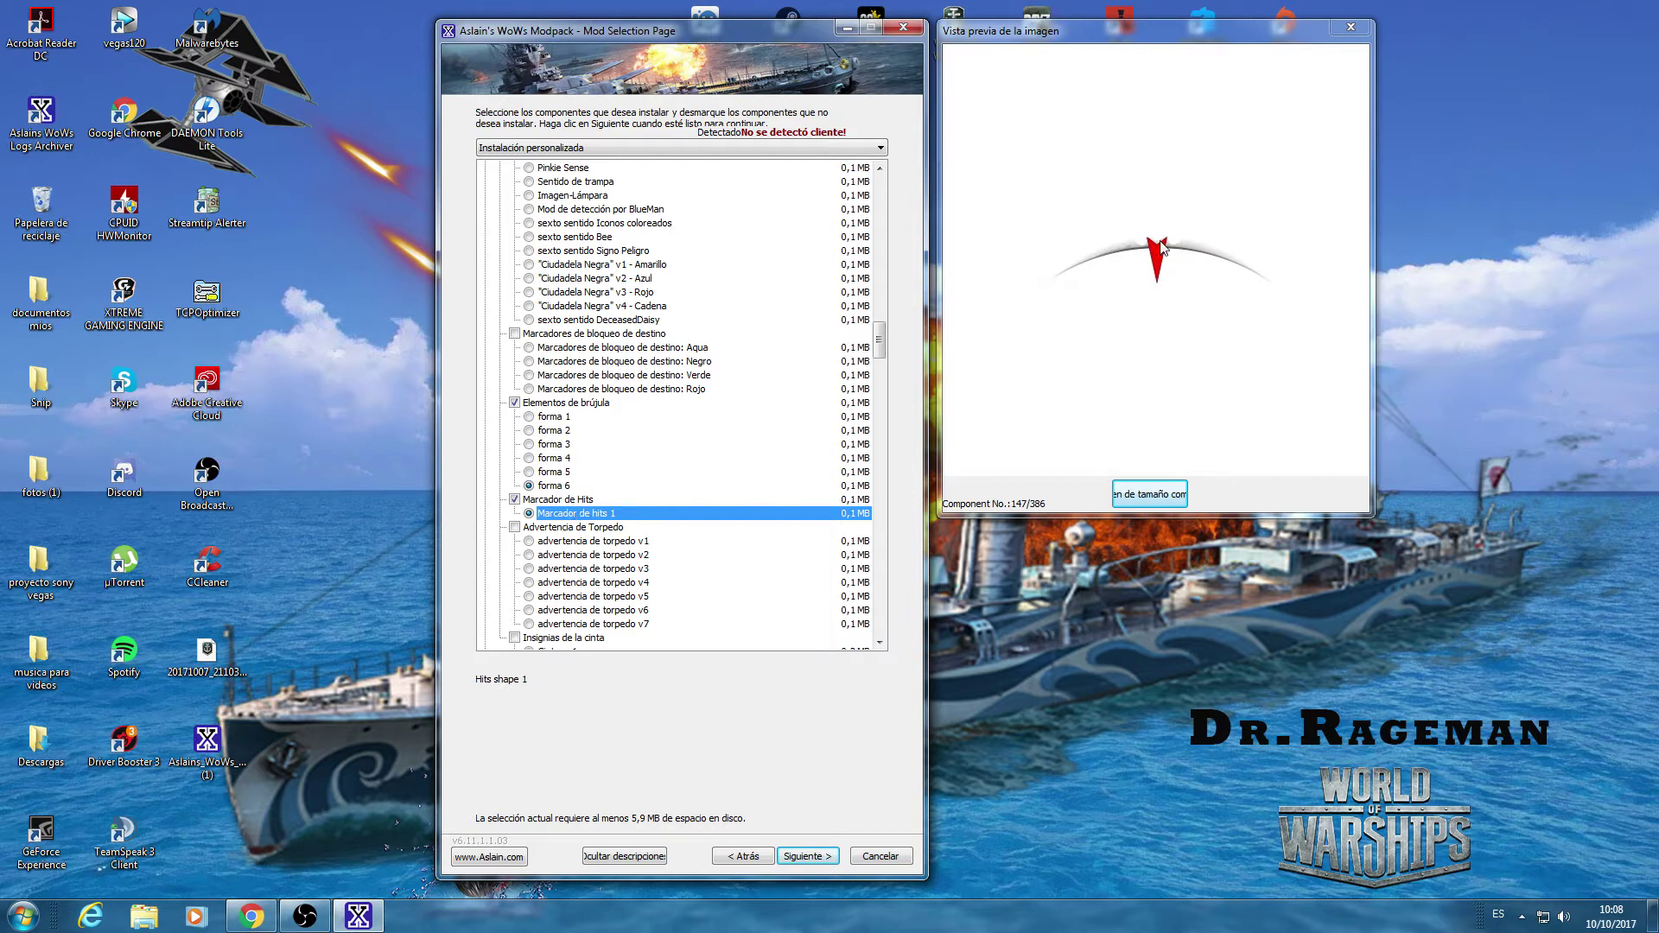
click(585, 545)
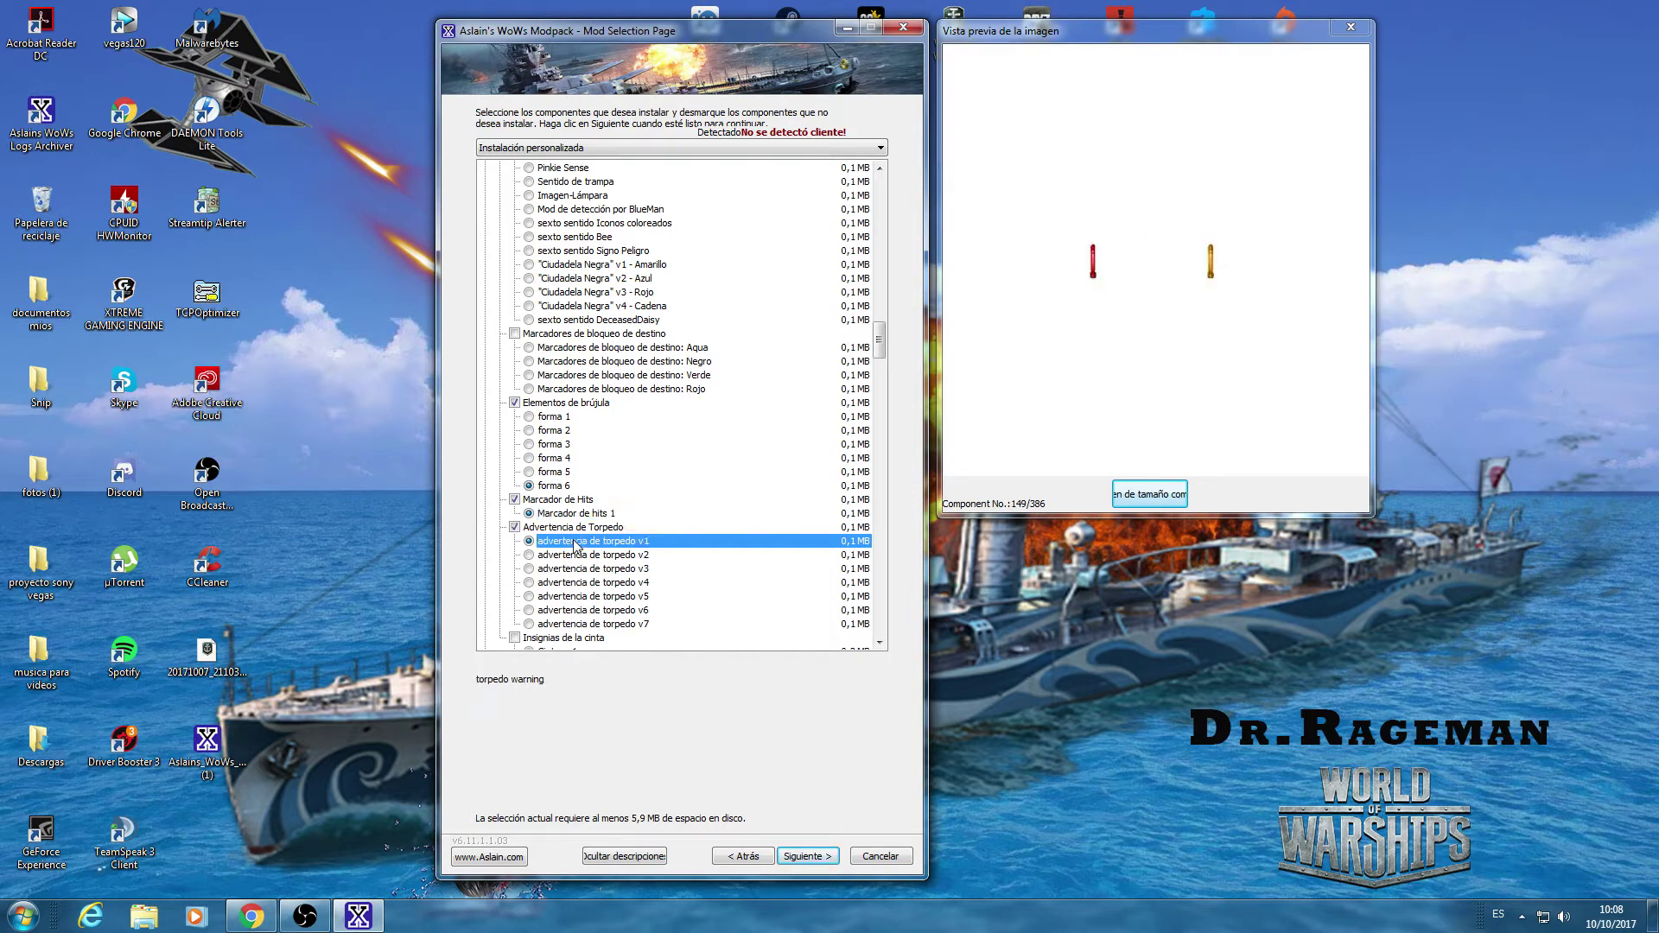
click(582, 557)
click(576, 598)
click(570, 624)
click(573, 598)
- Preview ribbon sets under Insignias de la cinta, including Cintas v1, v2, v5 and v6, and choose Cintas v7
scroll(602, 581, down, 3)
scroll(648, 556, down, 2)
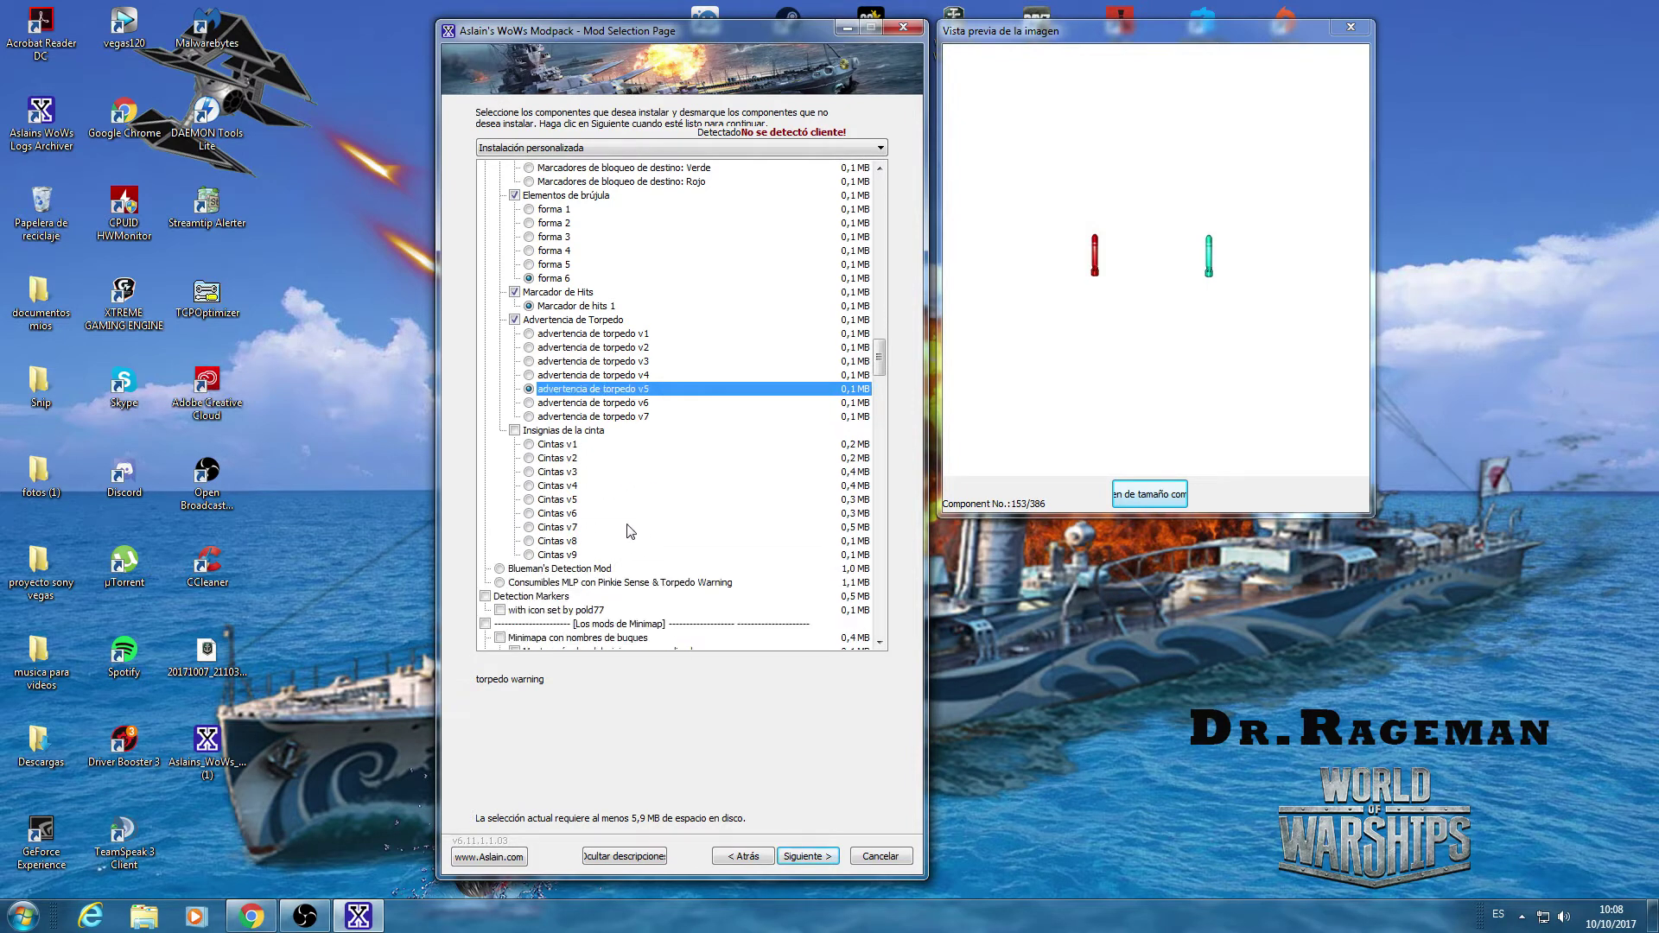
click(557, 444)
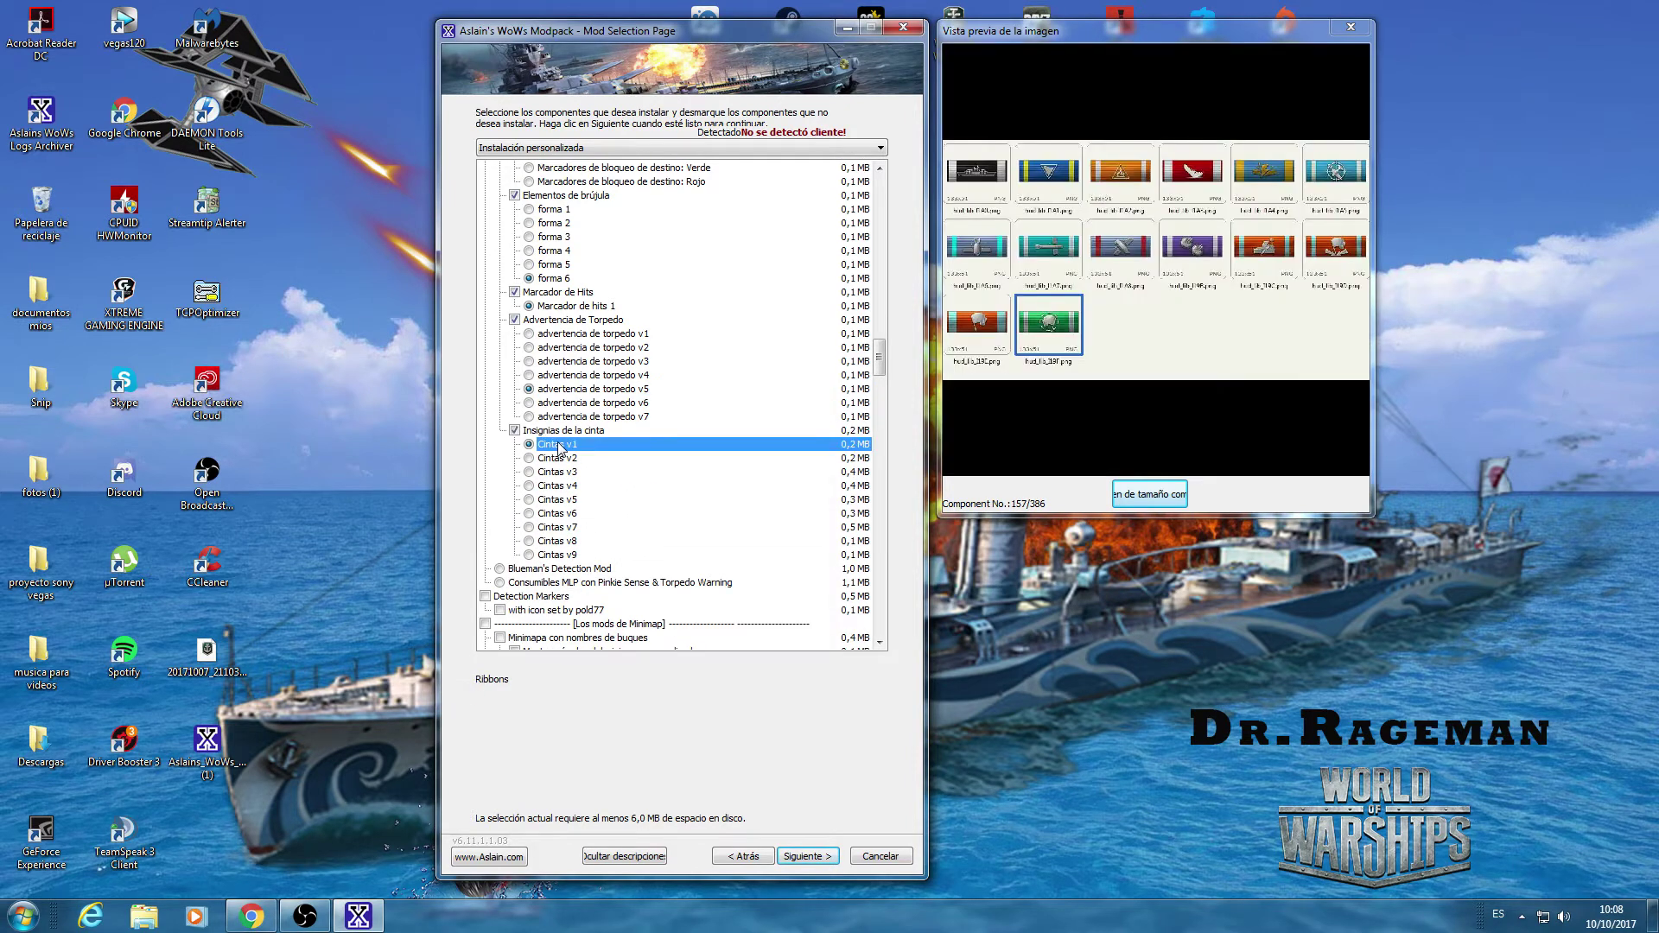
click(553, 459)
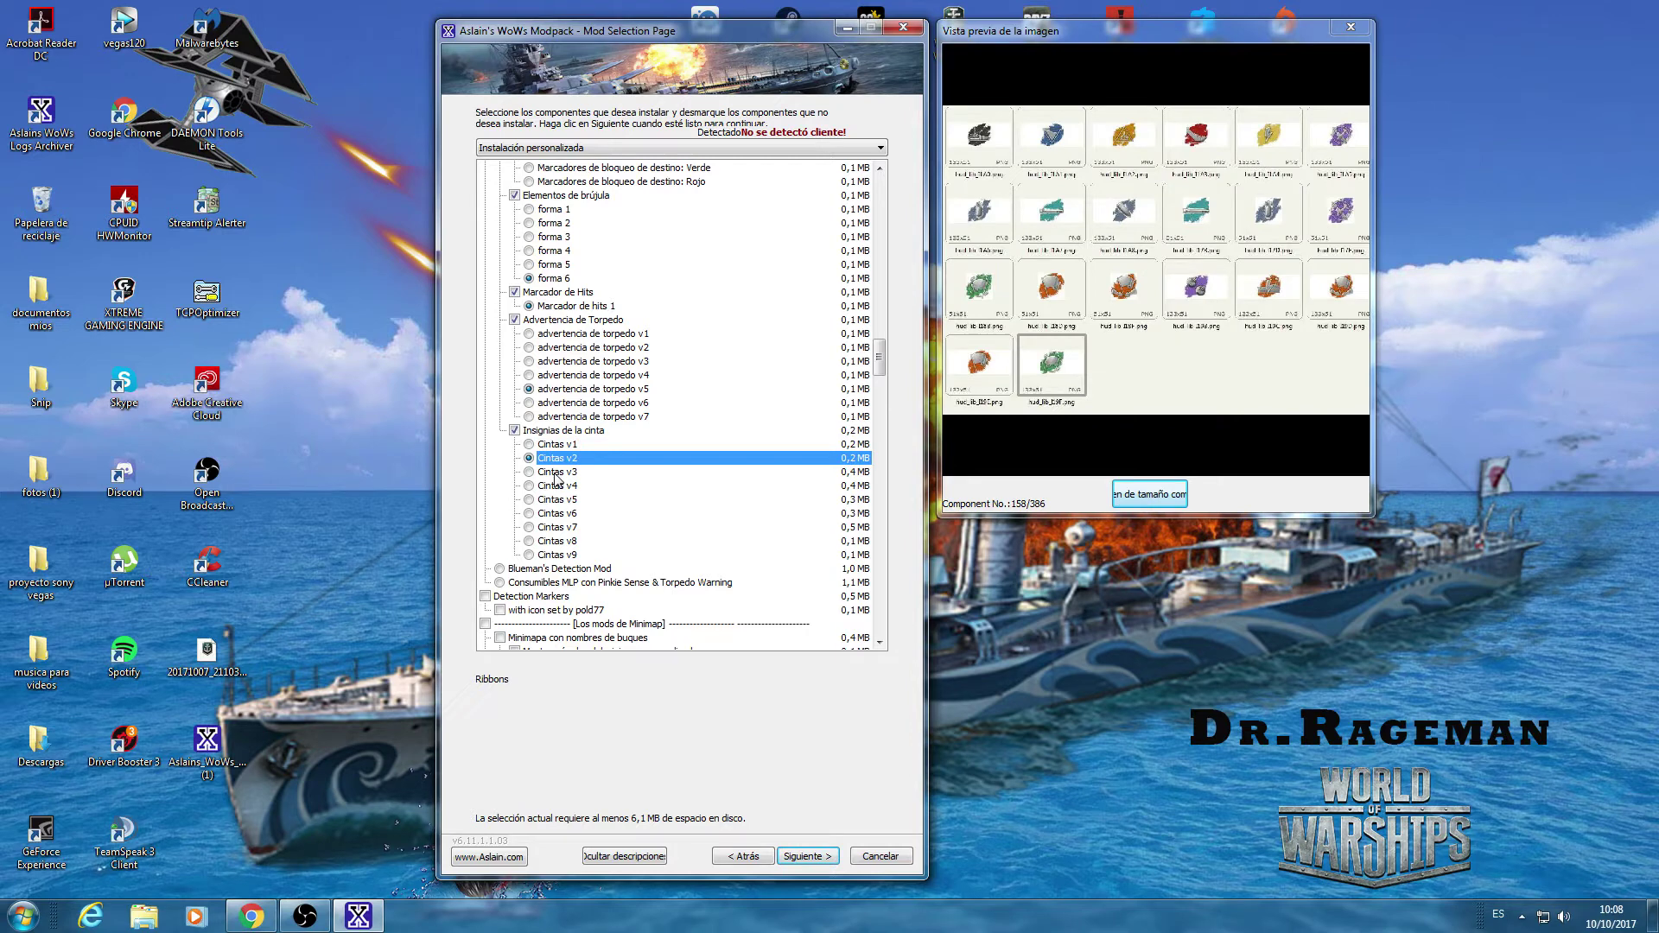
click(557, 473)
click(557, 500)
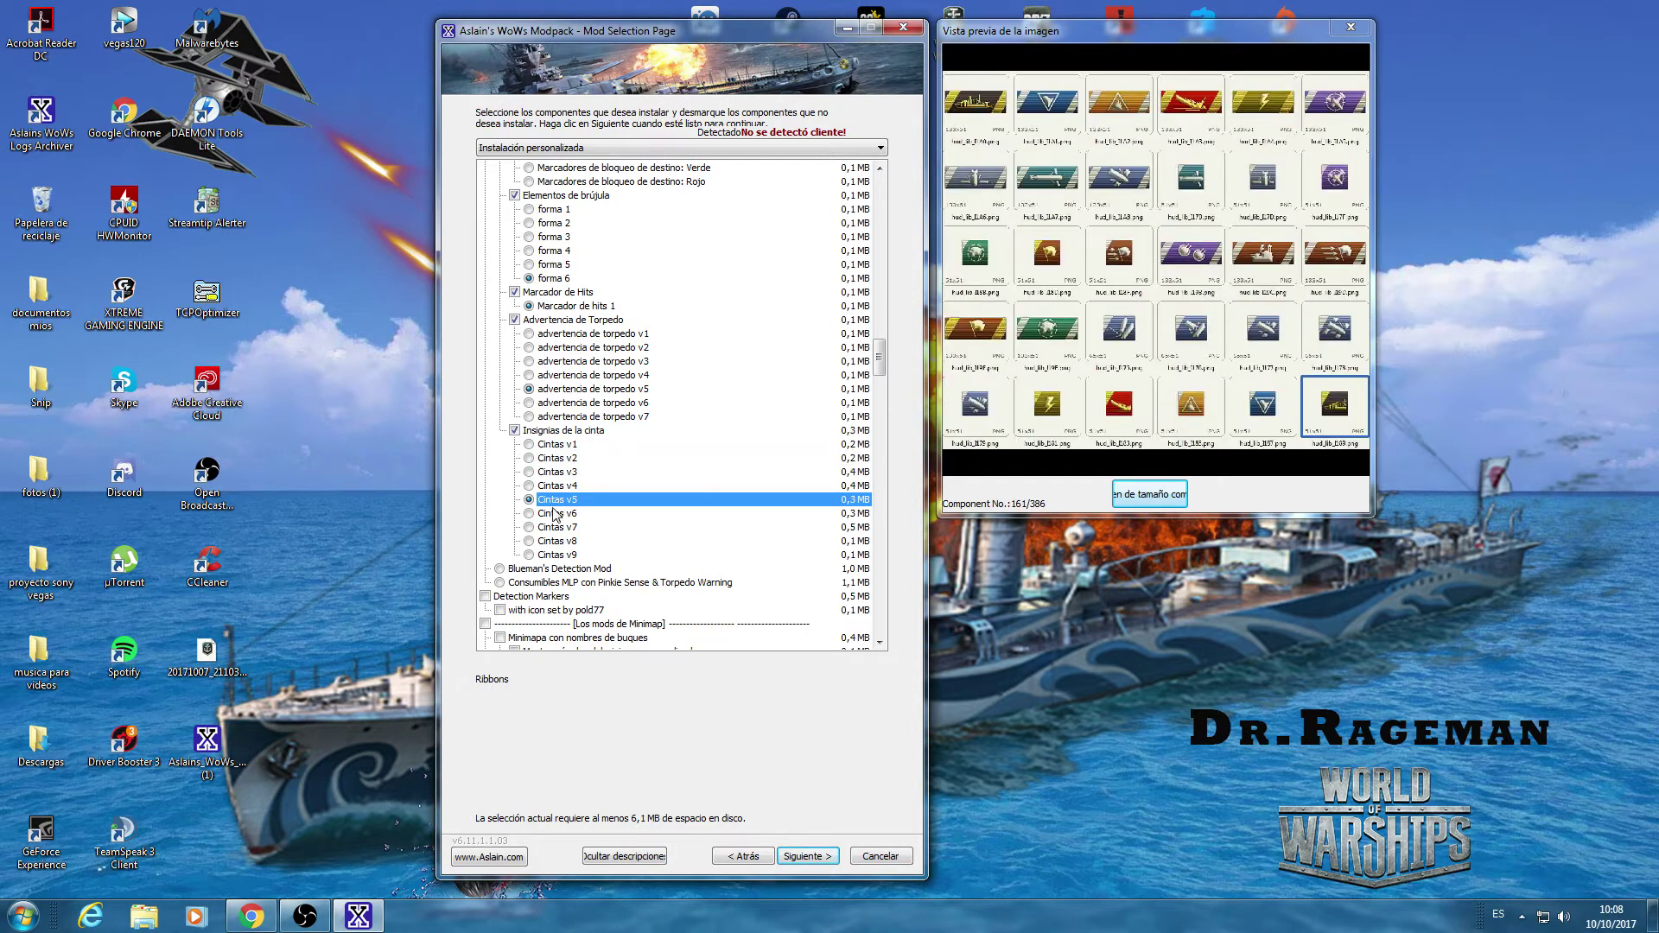
click(557, 515)
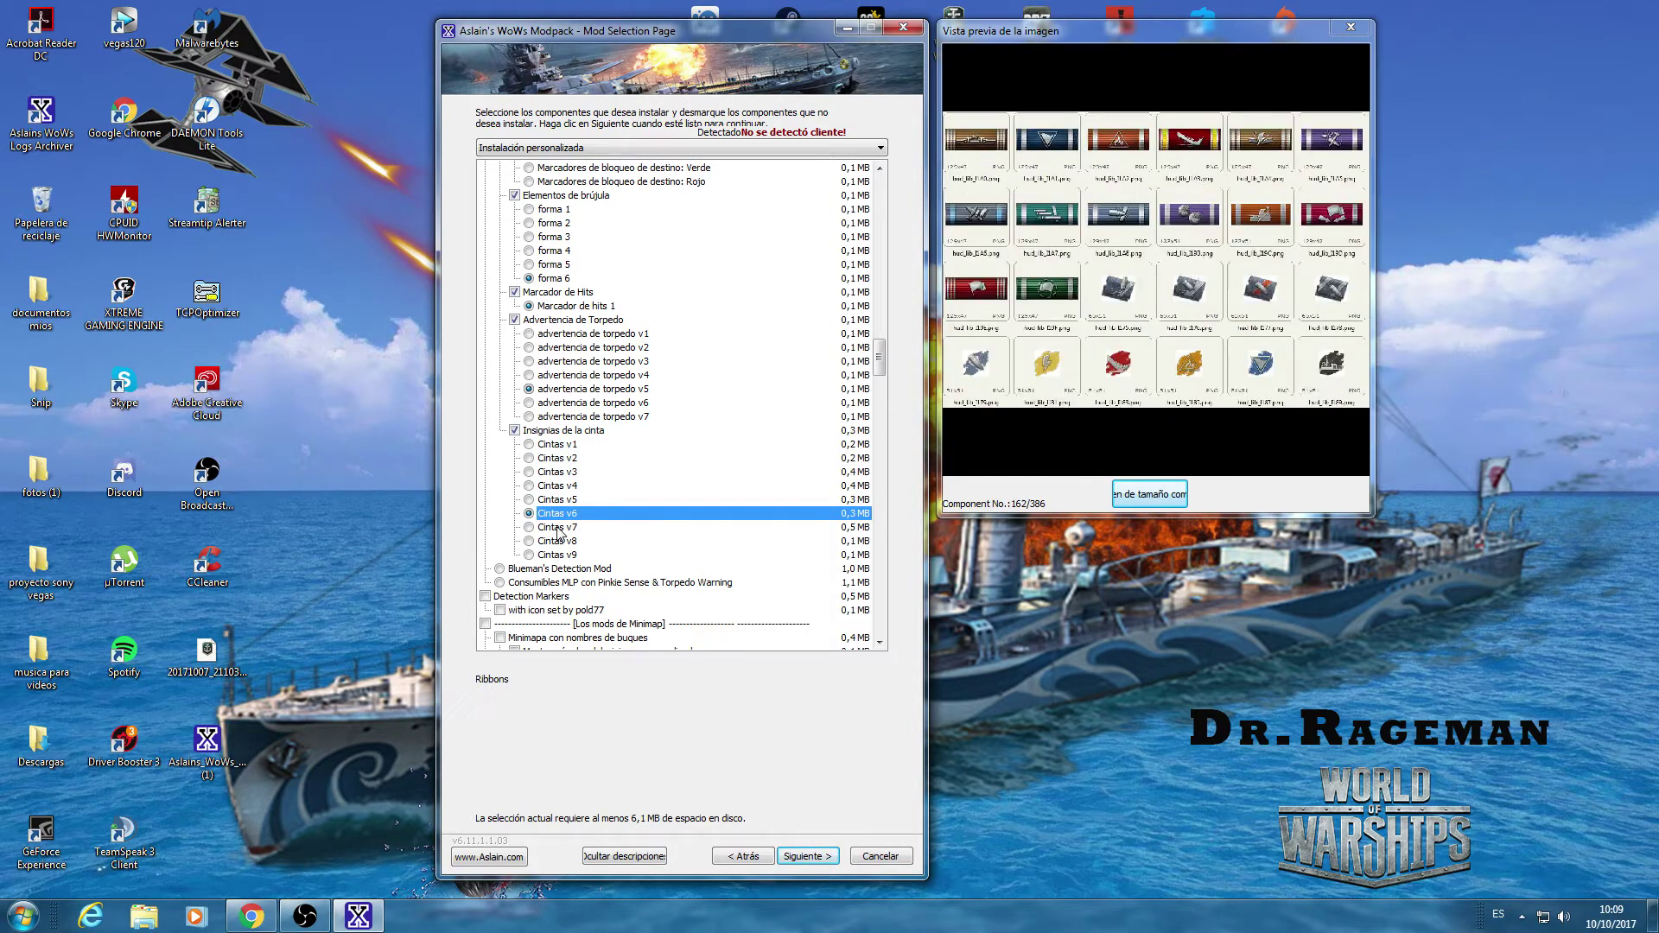
click(560, 529)
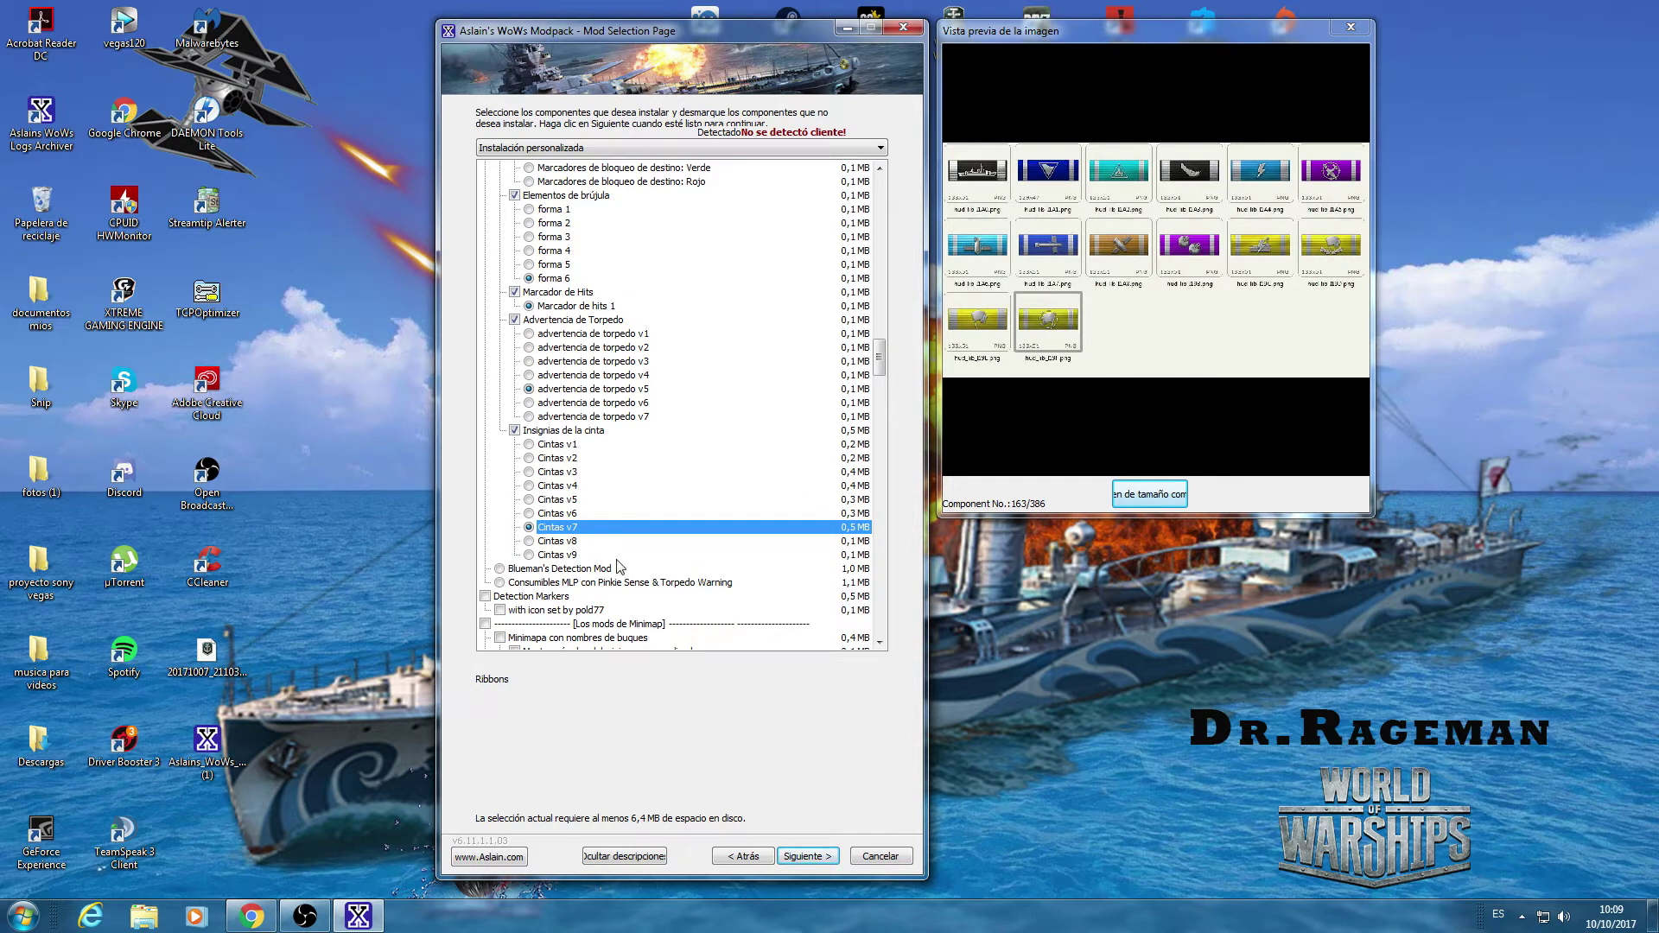
scroll(557, 466, down, 2)
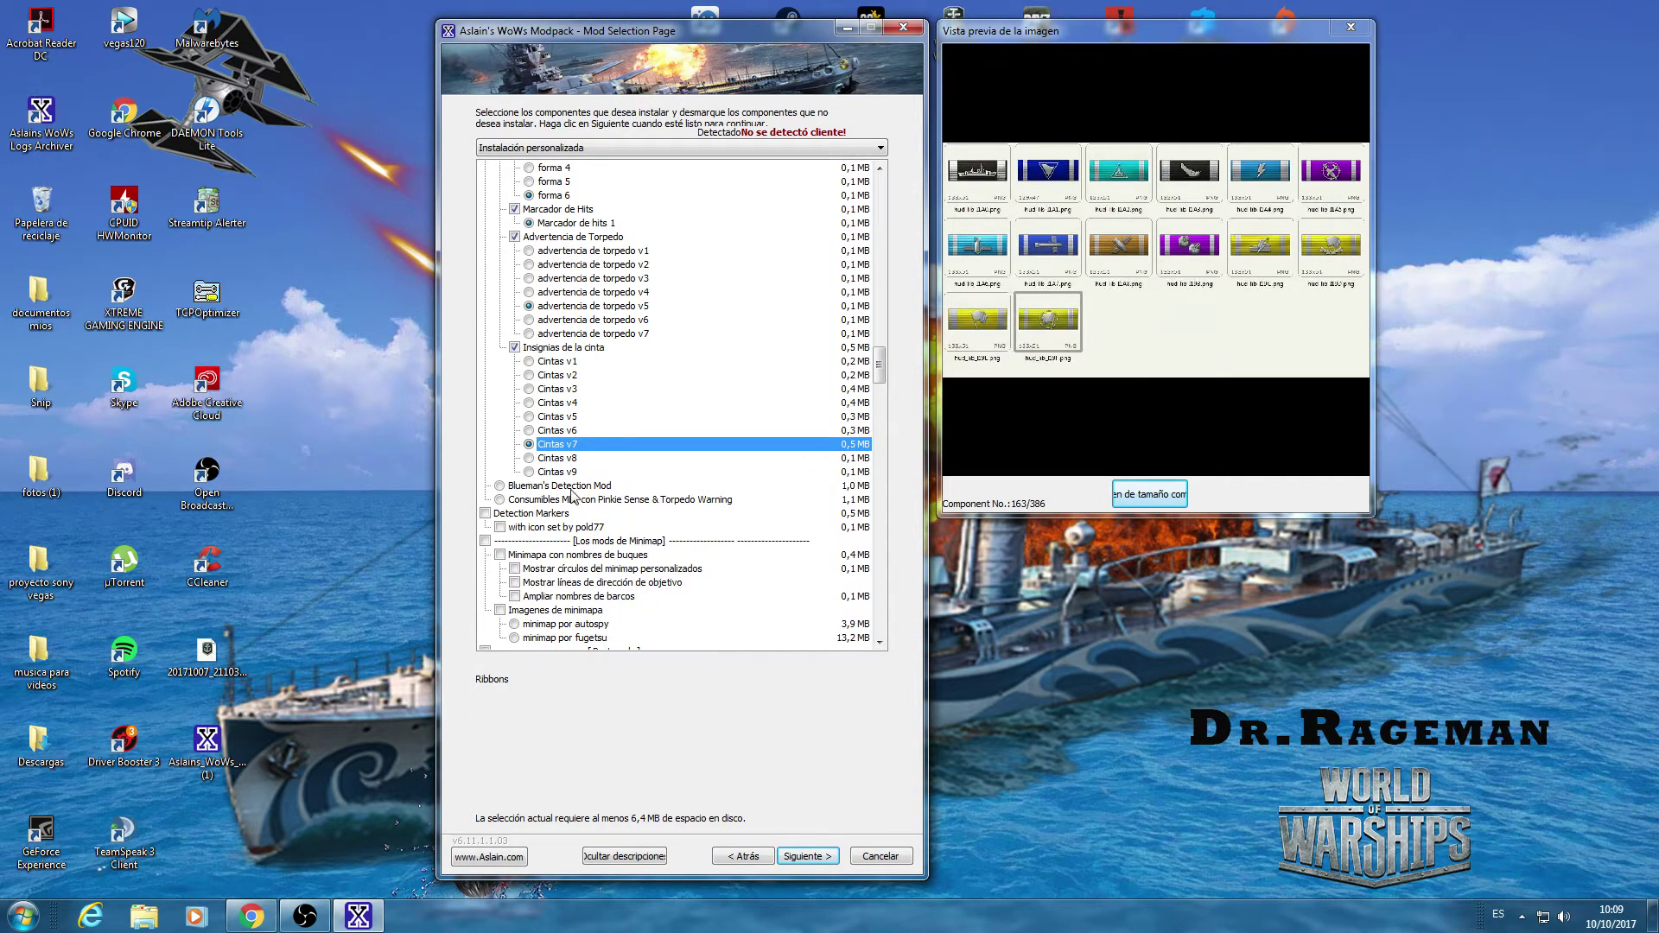
- Deselect the Marcador de Hits, Advertencia de Torpedo, Elementos de brújula and Insignias de la cinta groups
scroll(527, 389, up, 2)
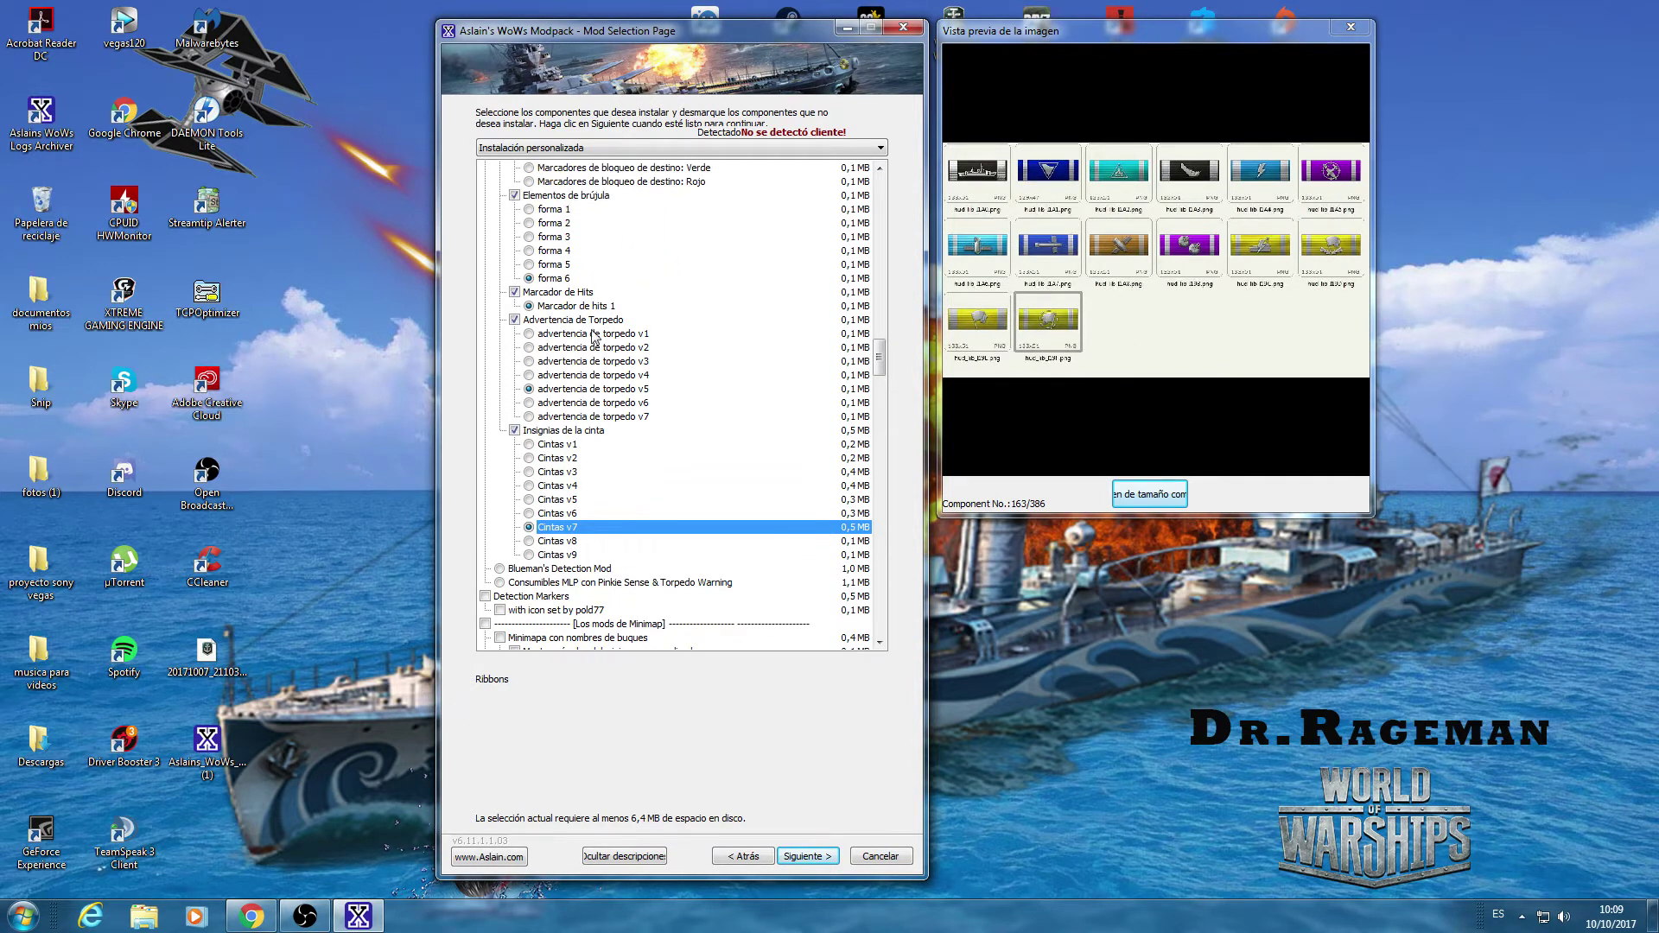
click(515, 292)
click(515, 320)
click(515, 195)
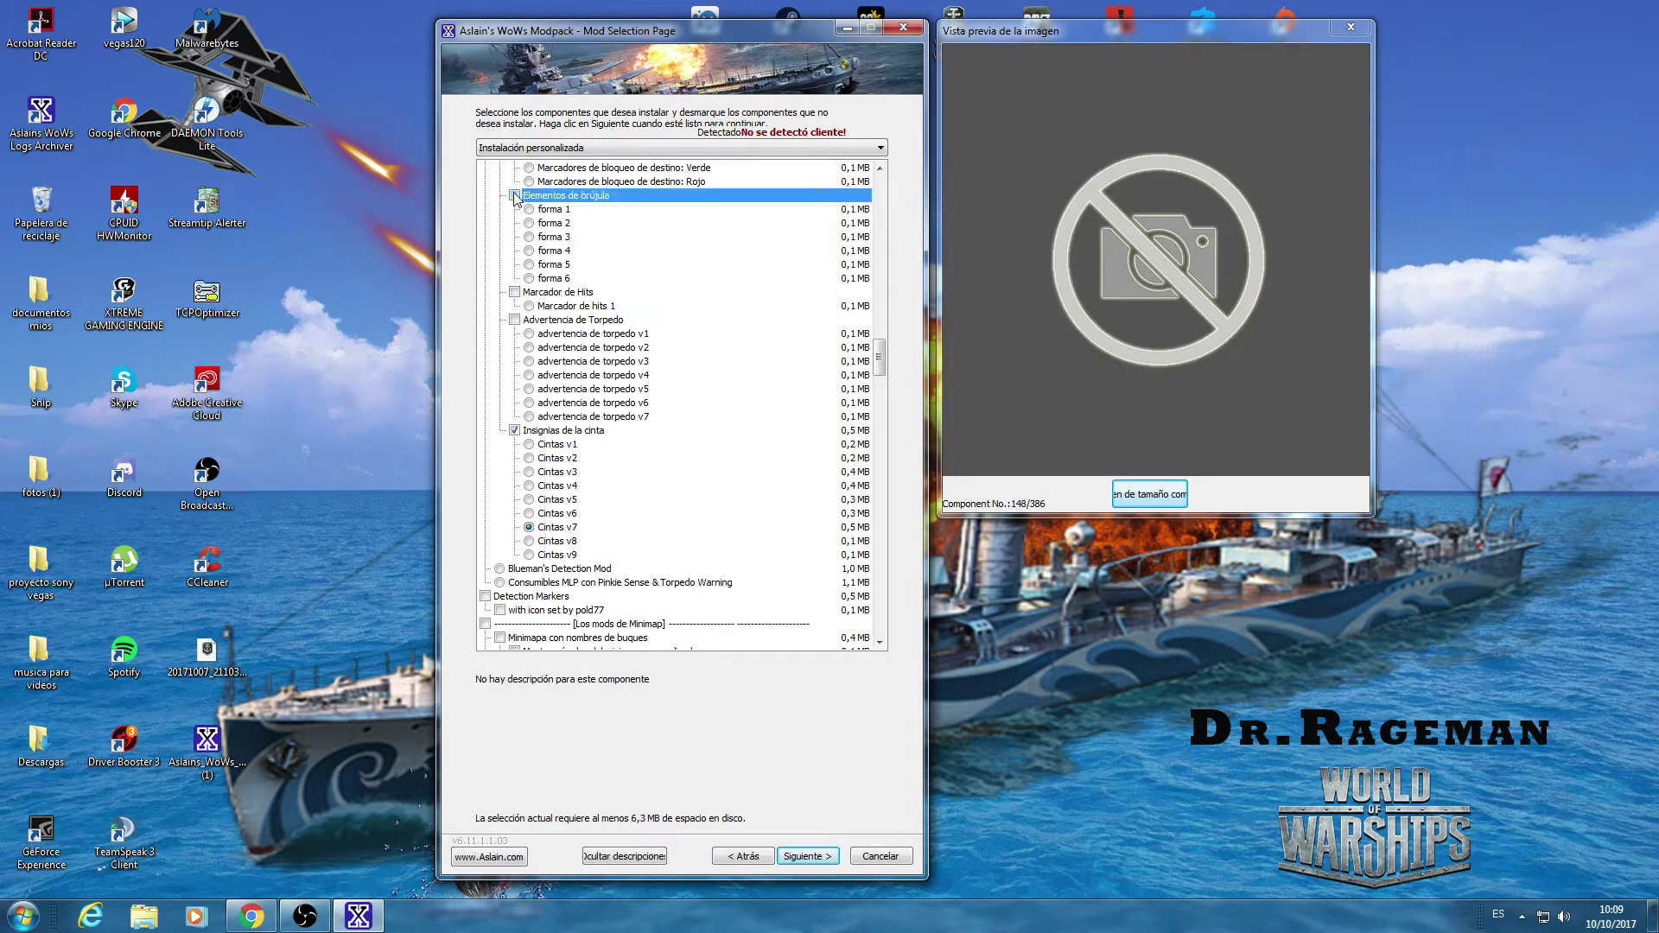
click(515, 430)
- Preview Blueman's Detection Mod and Consumibles MLP con Pinkie Sense & Torpedo Warning, and deselect the whole hud_lib.swf mods group
scroll(640, 526, down, 1)
click(568, 527)
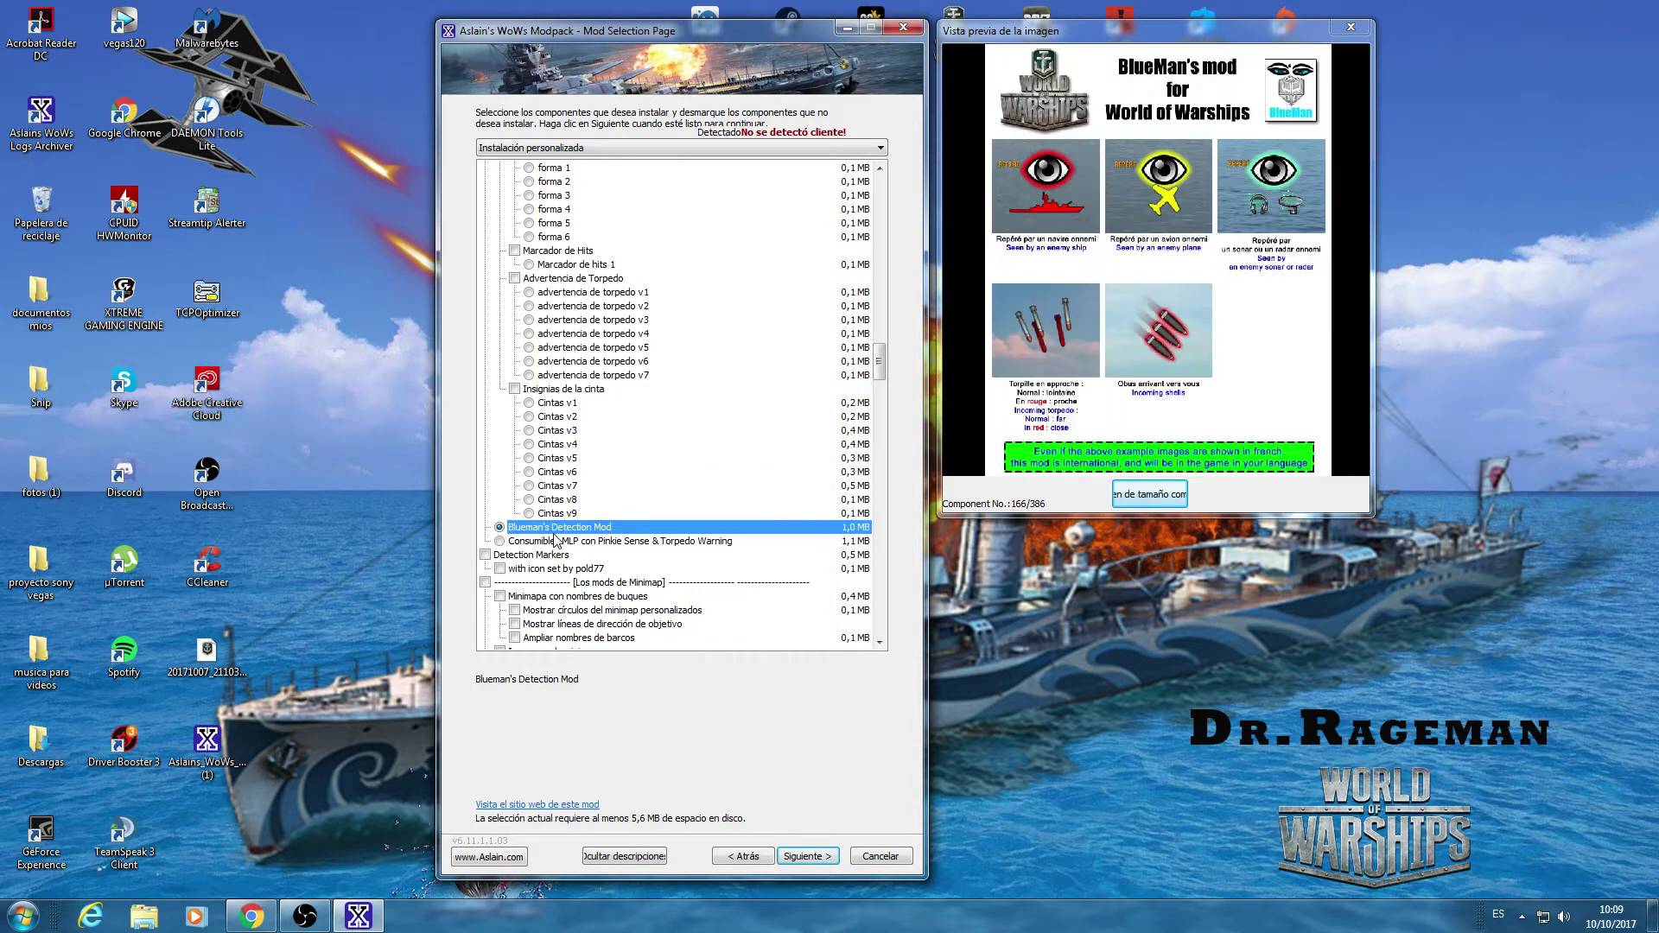
click(570, 541)
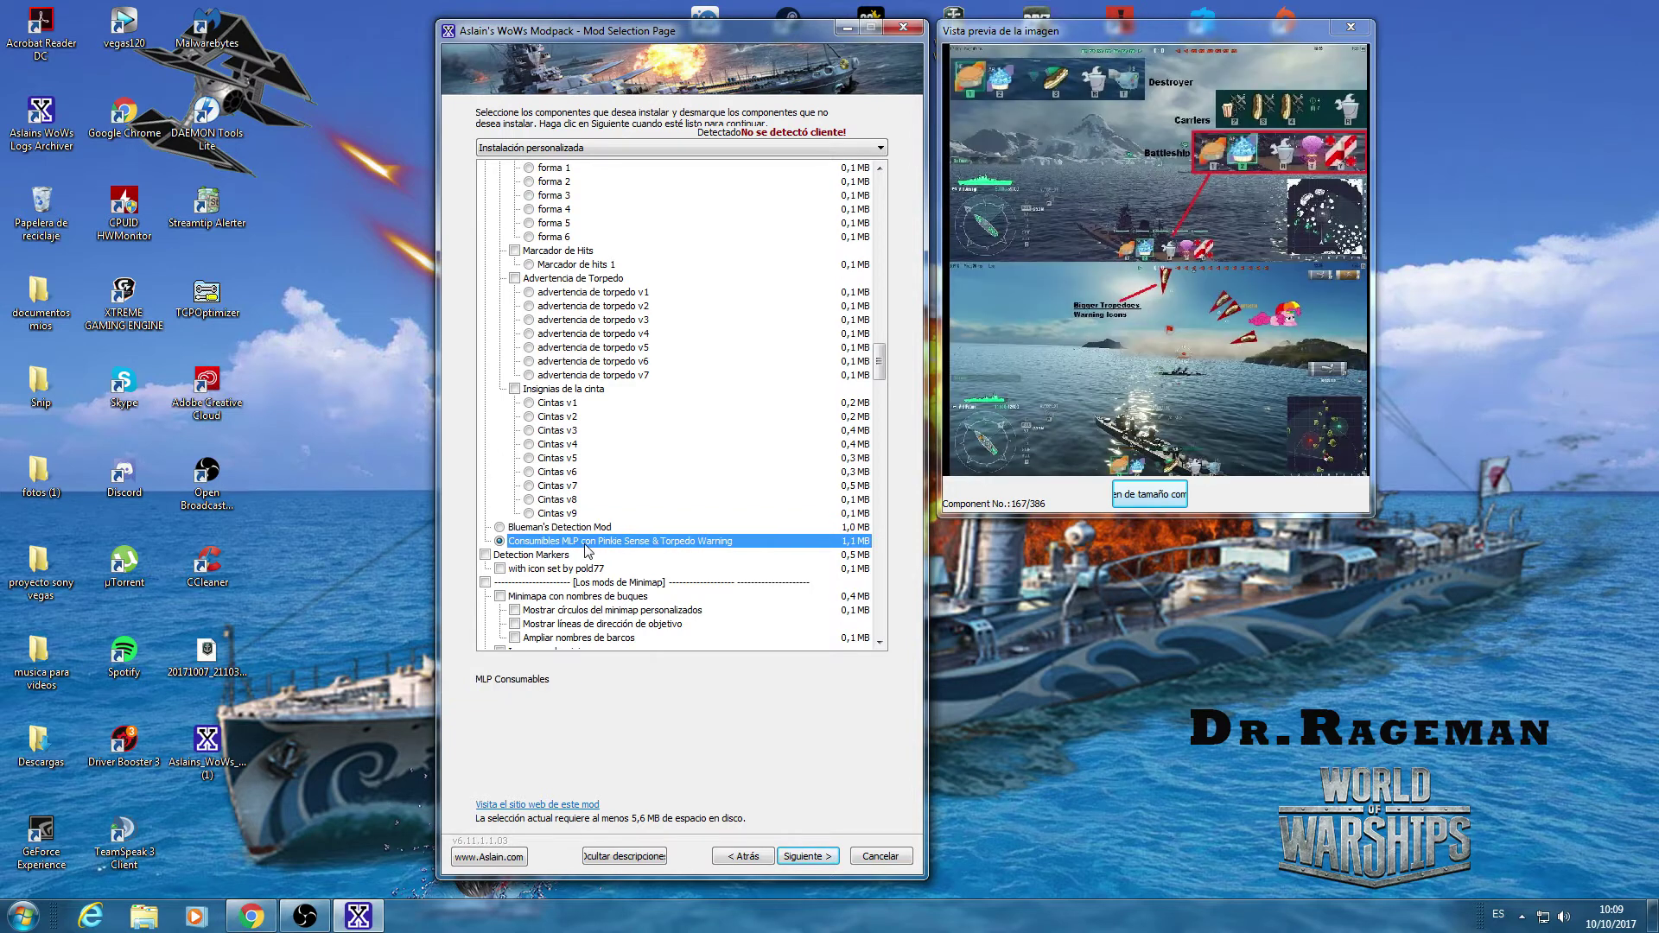
scroll(630, 429, up, 5)
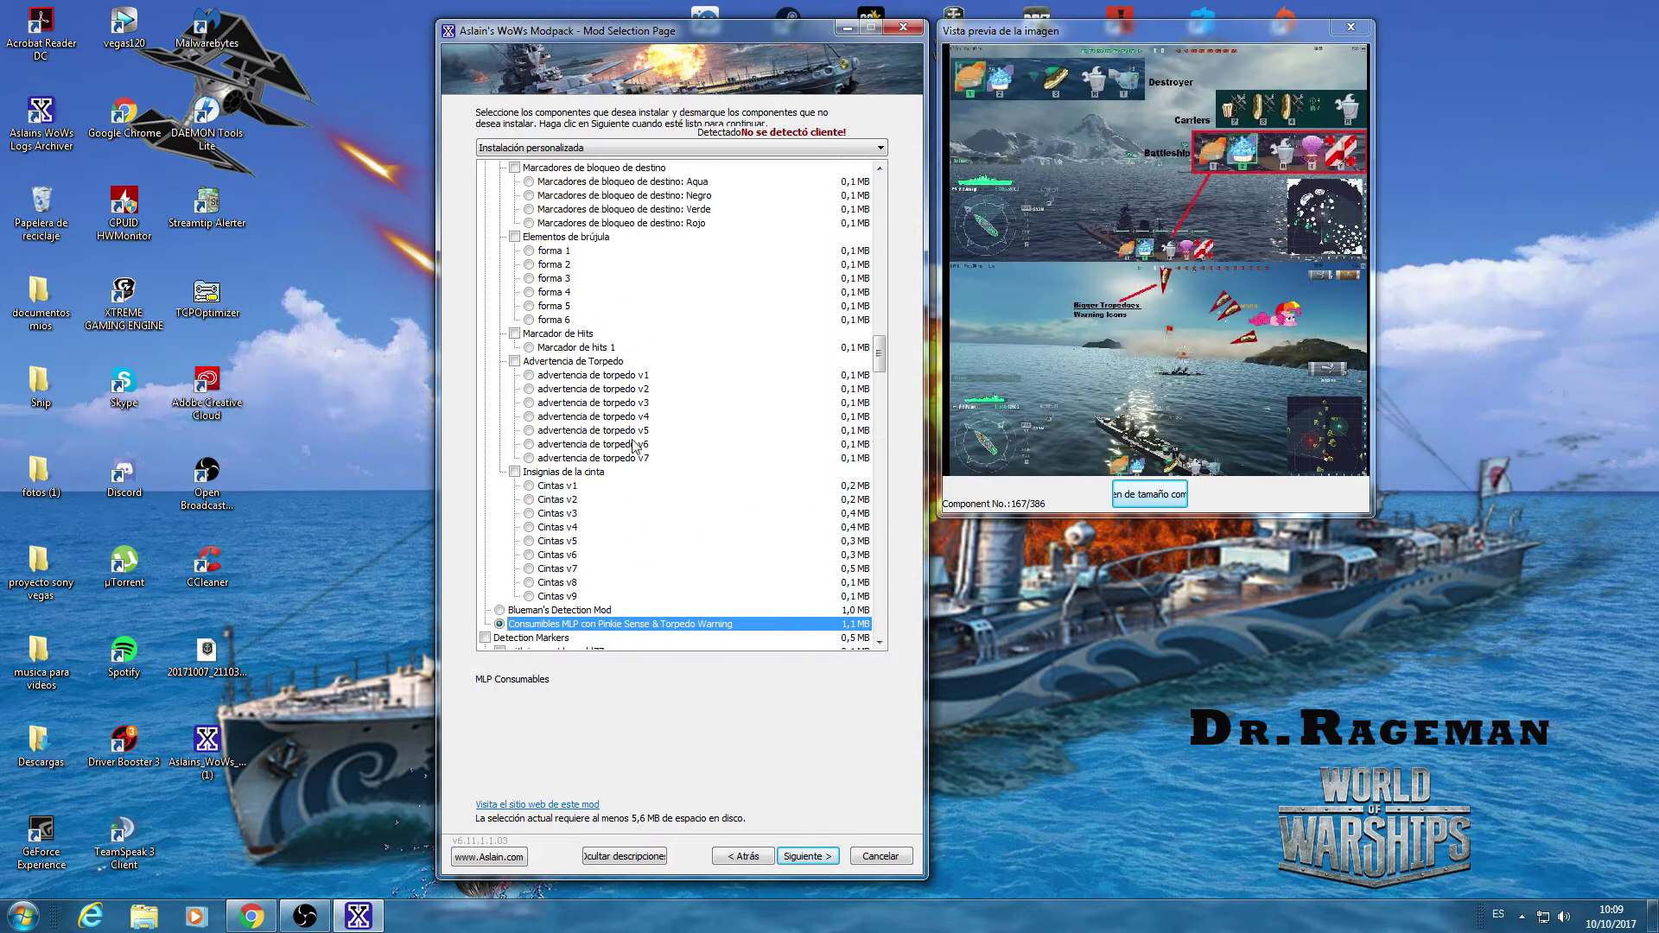
scroll(632, 430, up, 5)
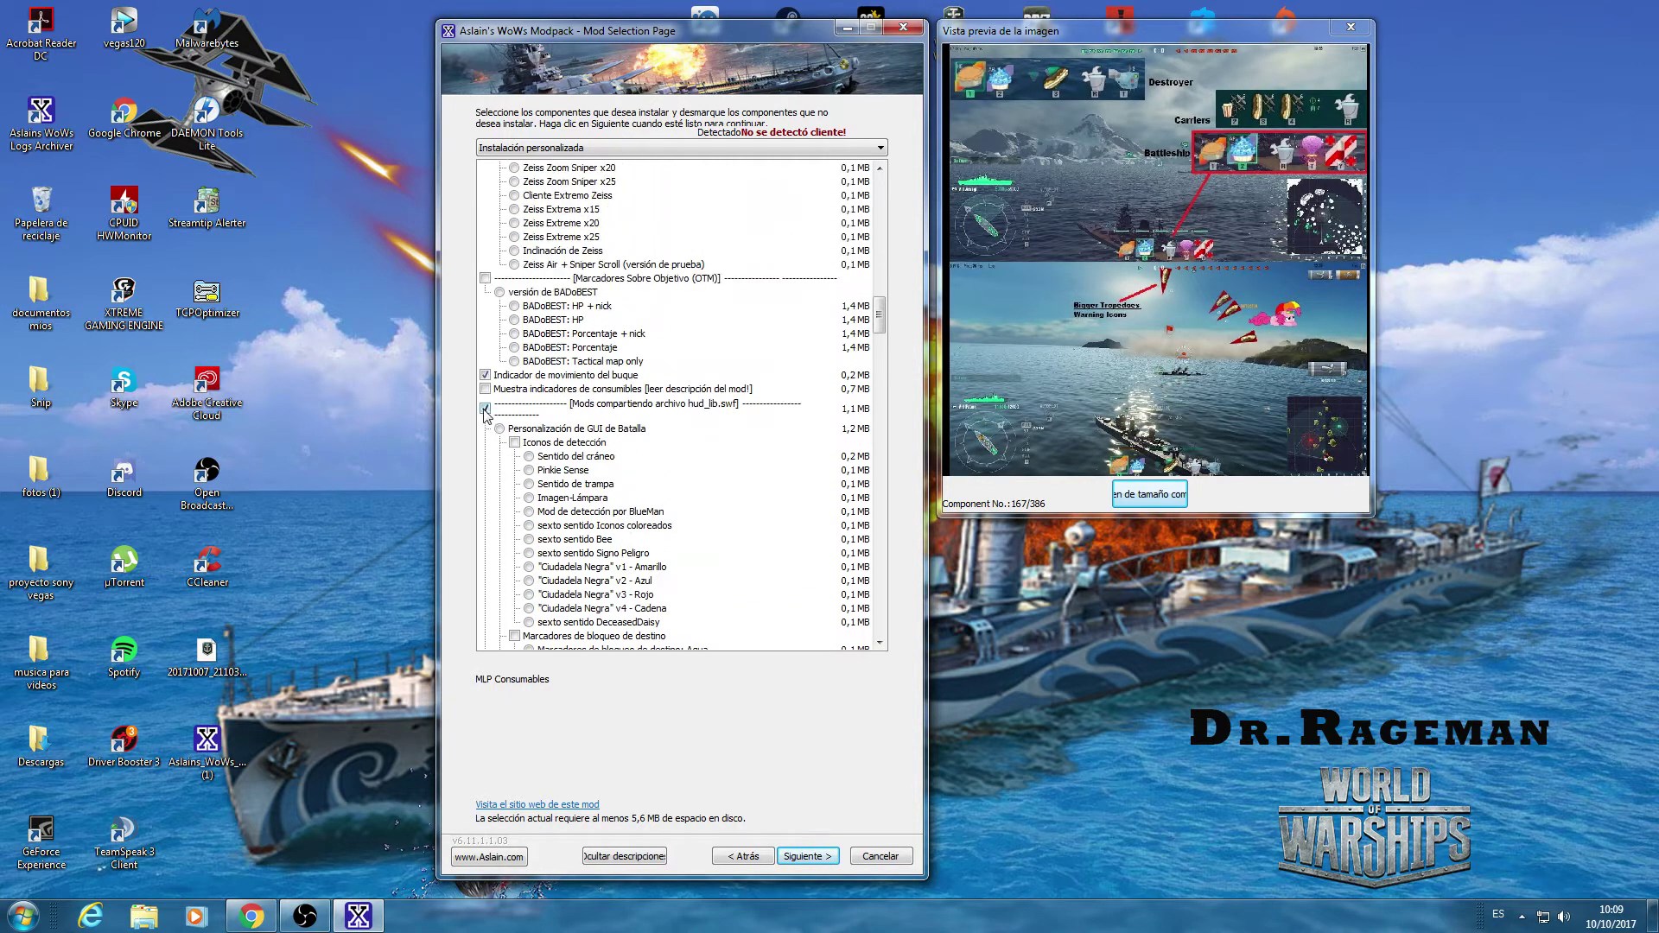
click(657, 346)
- Preview Minimapa con nombres de buques, its custom circles, and the autospy and fugetsu minimap images, and deselect the whole minimap mods group
scroll(691, 519, down, 2)
scroll(691, 518, down, 18)
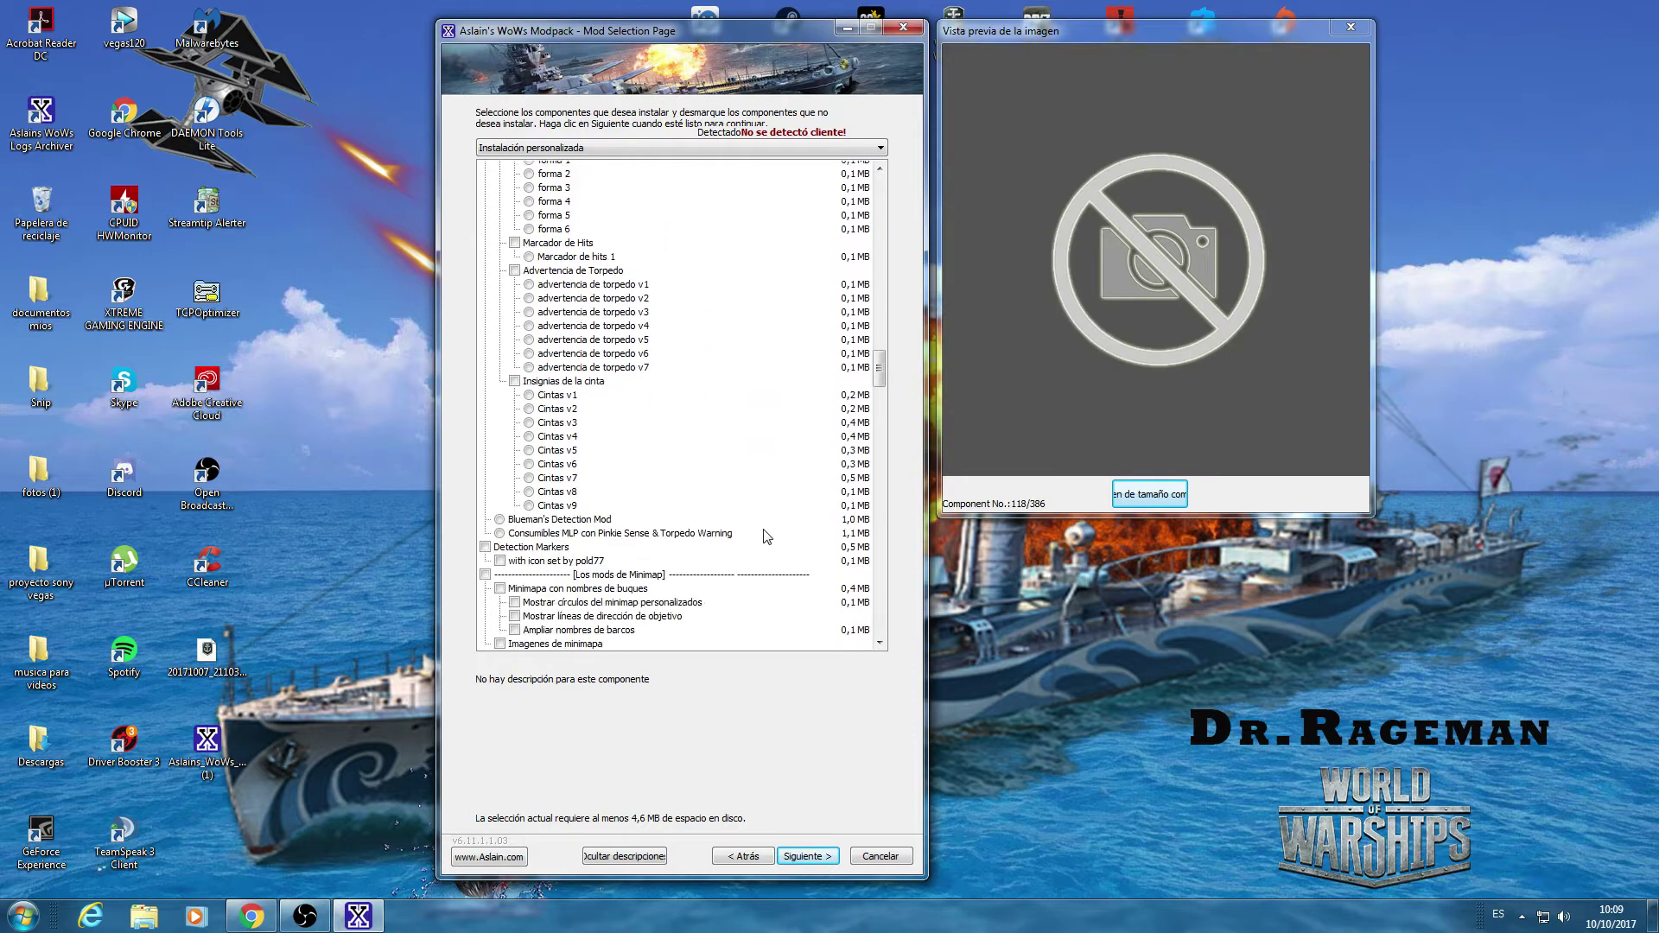
scroll(760, 529, down, 3)
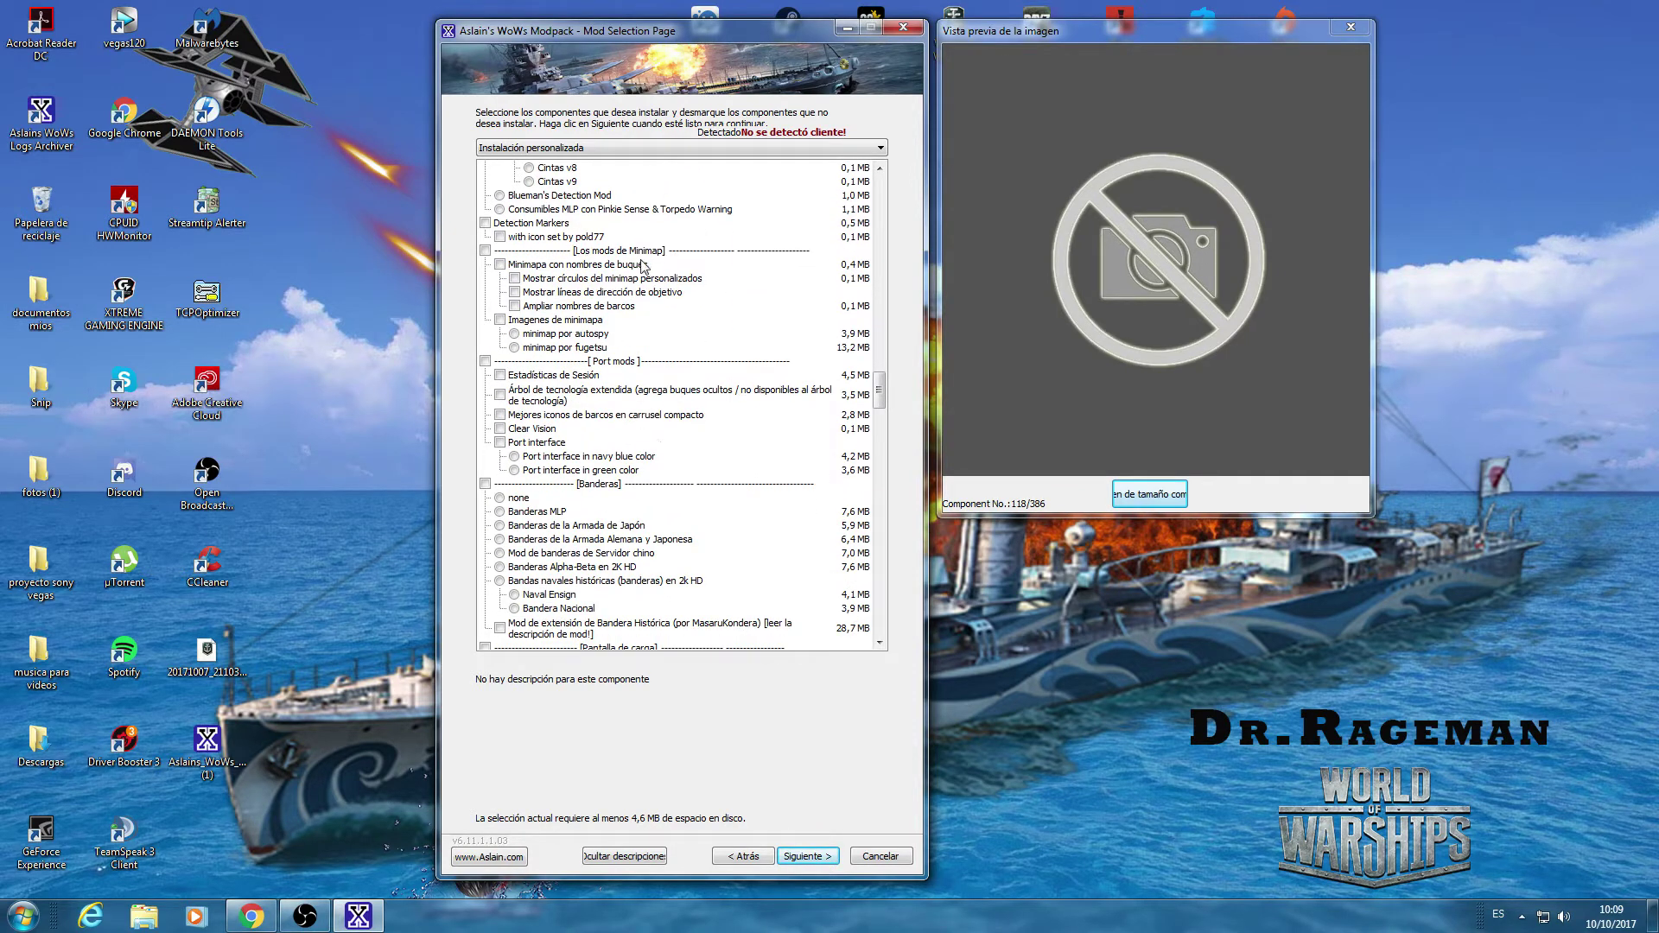
click(539, 266)
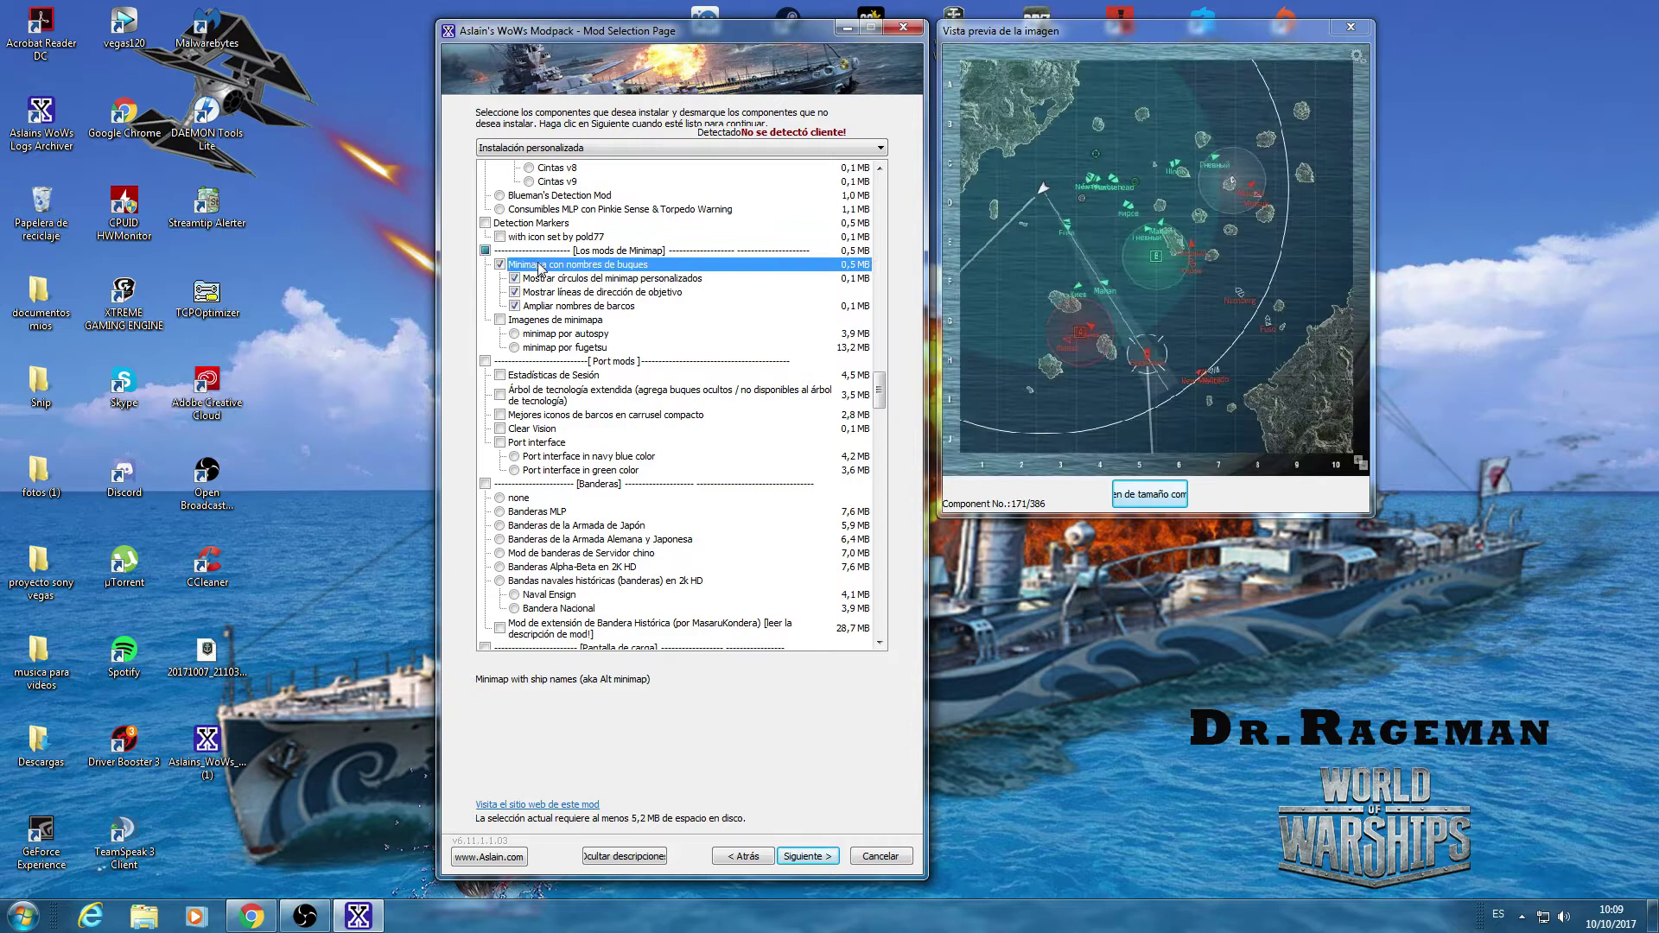
click(571, 280)
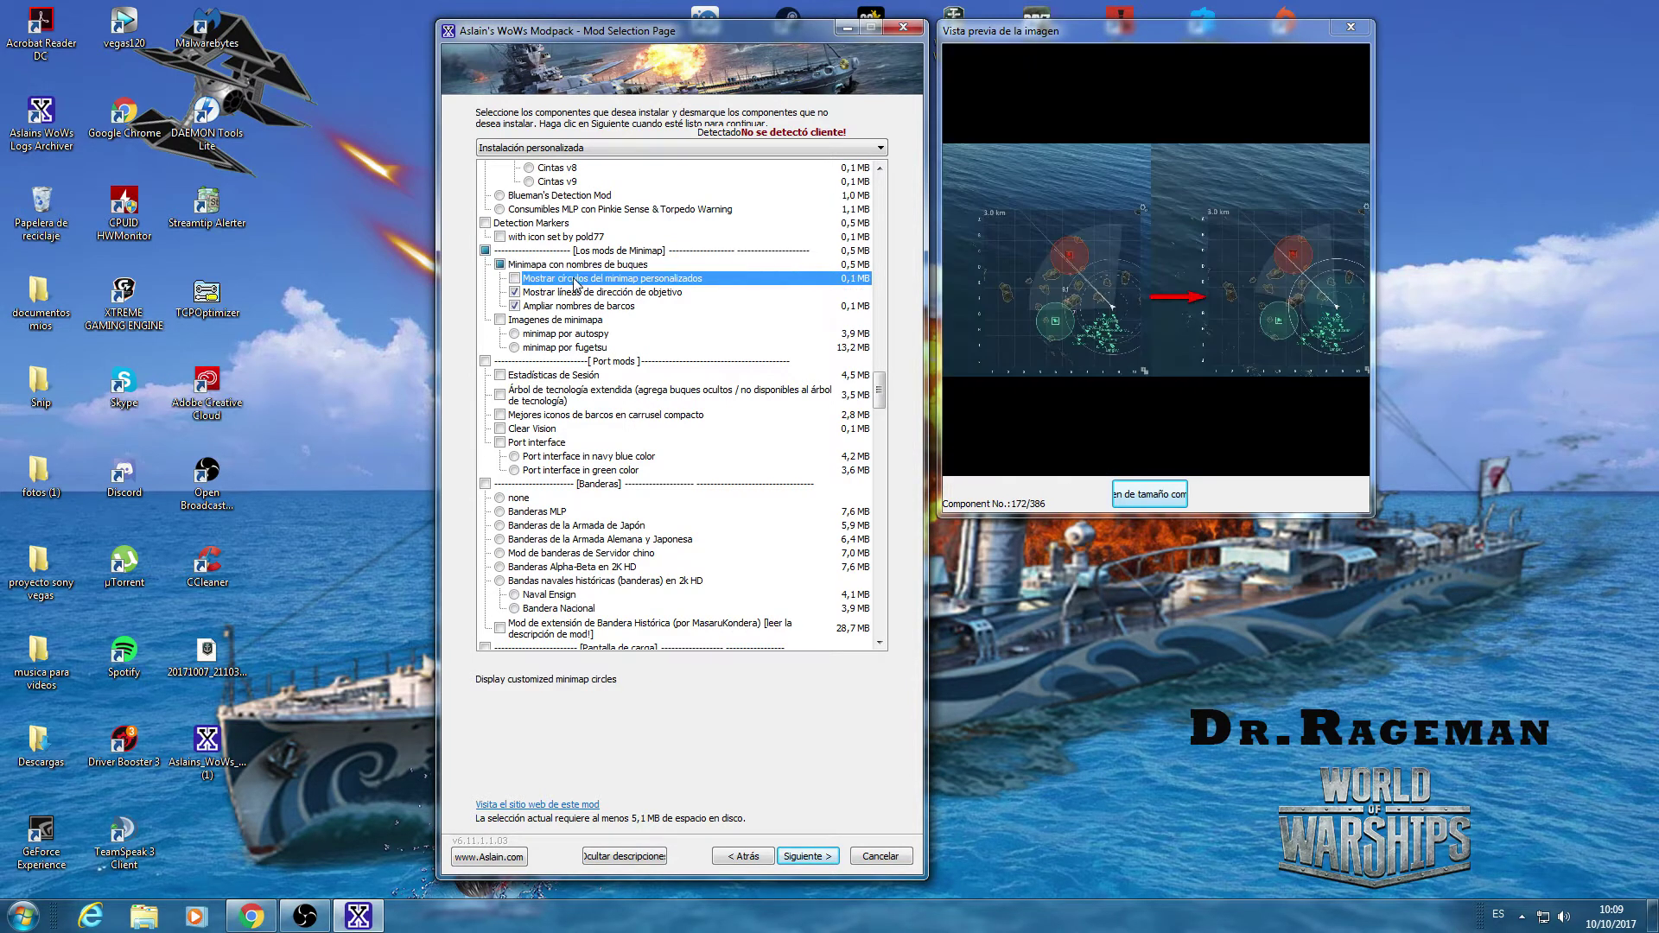
click(557, 321)
click(561, 335)
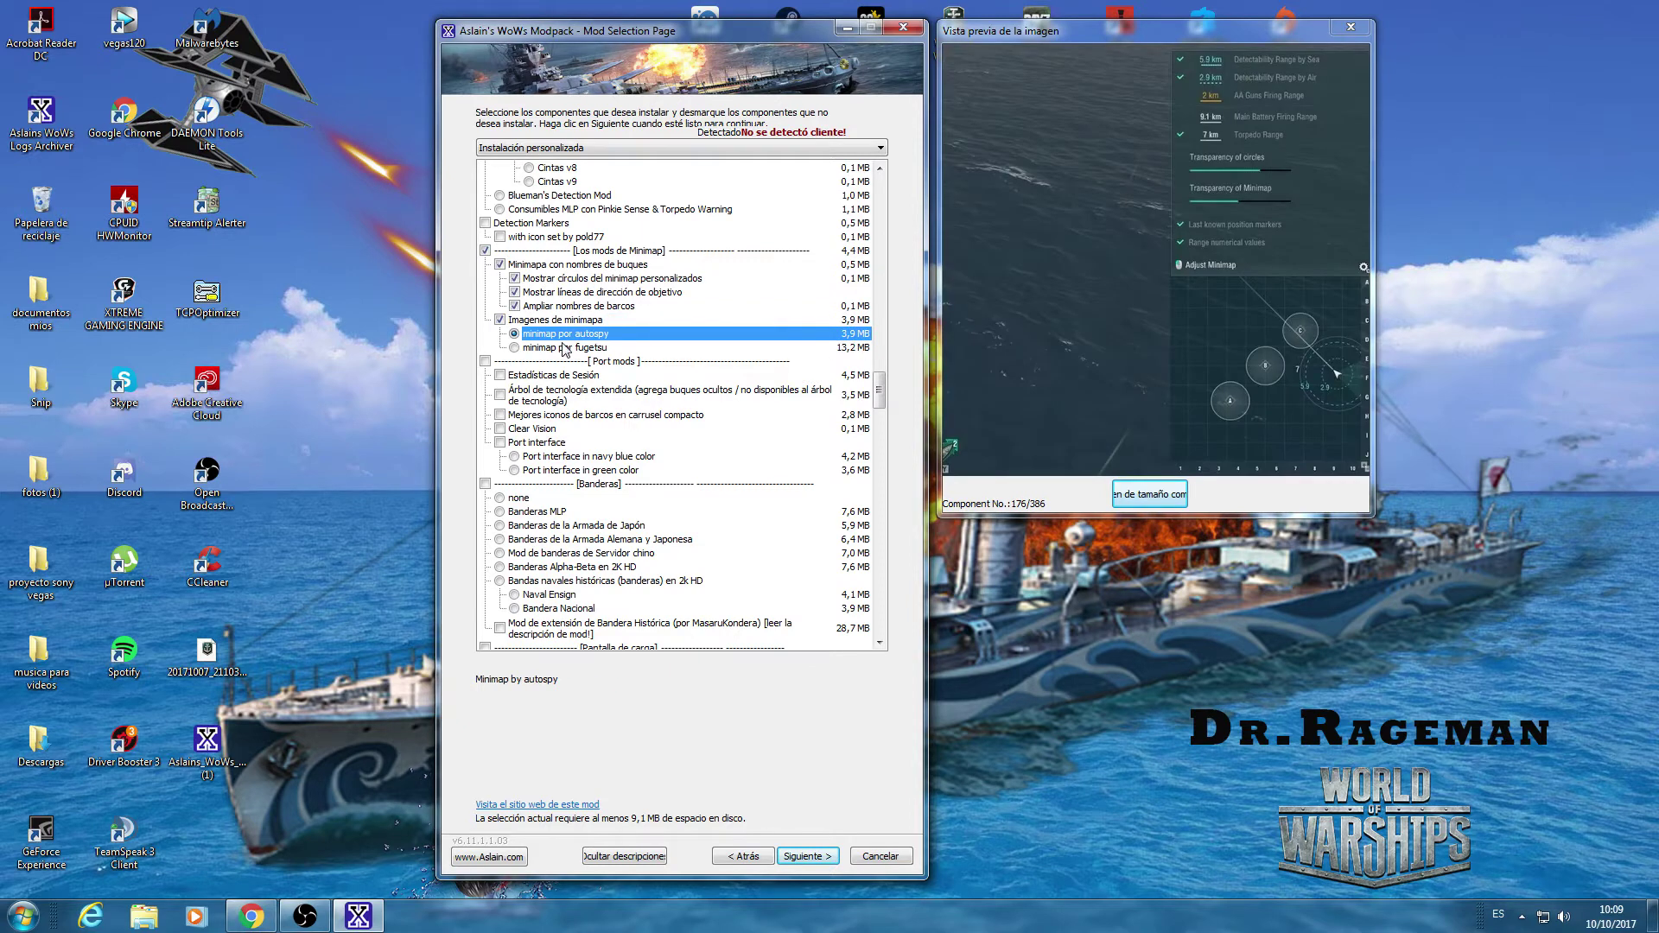
click(562, 349)
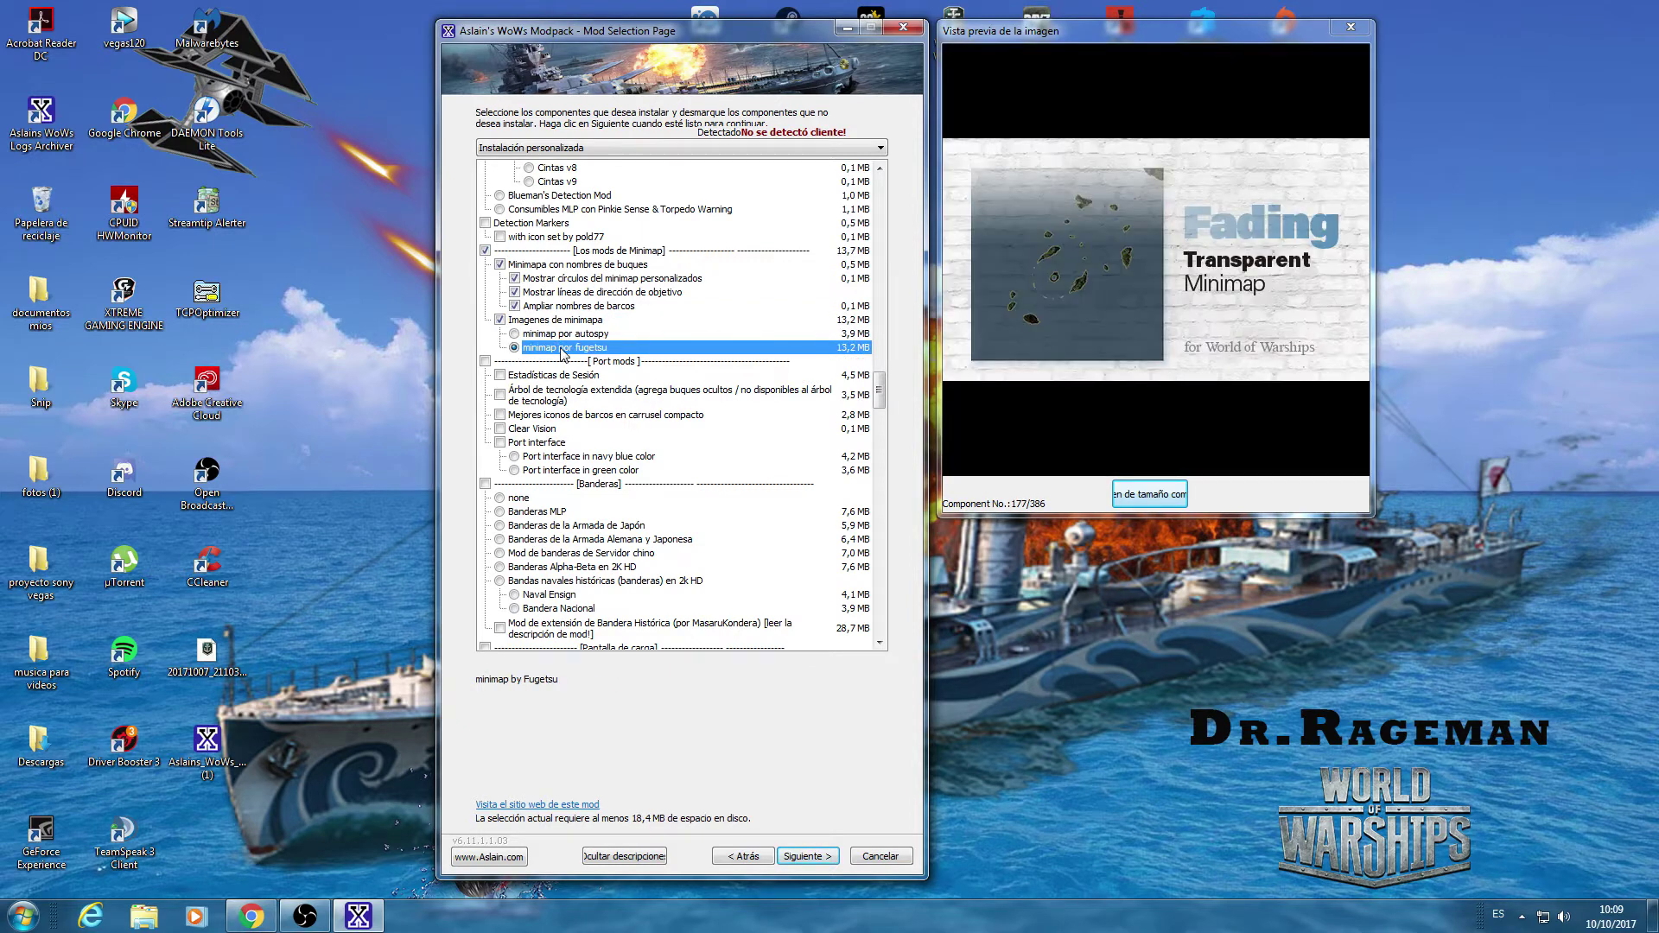
click(486, 252)
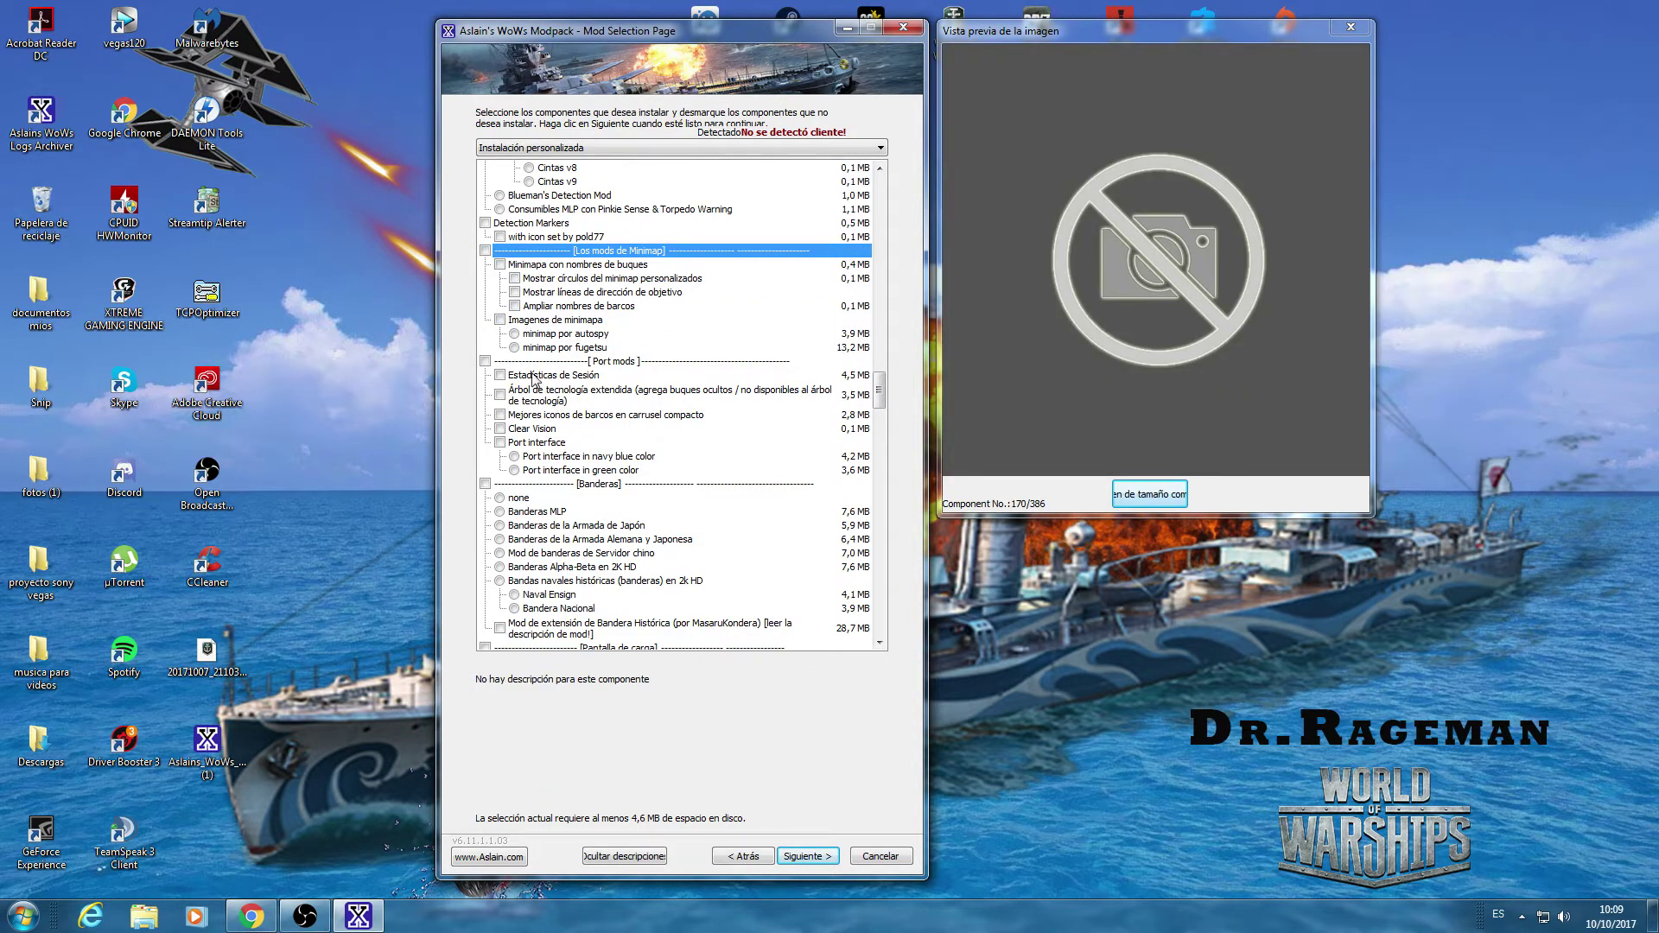
- Under Port mods, select Estadísticas de Sesión, Árbol de tecnología extendida, Mejores iconos de barcos en carrusel compacto, Clear Vision and the navy blue port interface
click(551, 376)
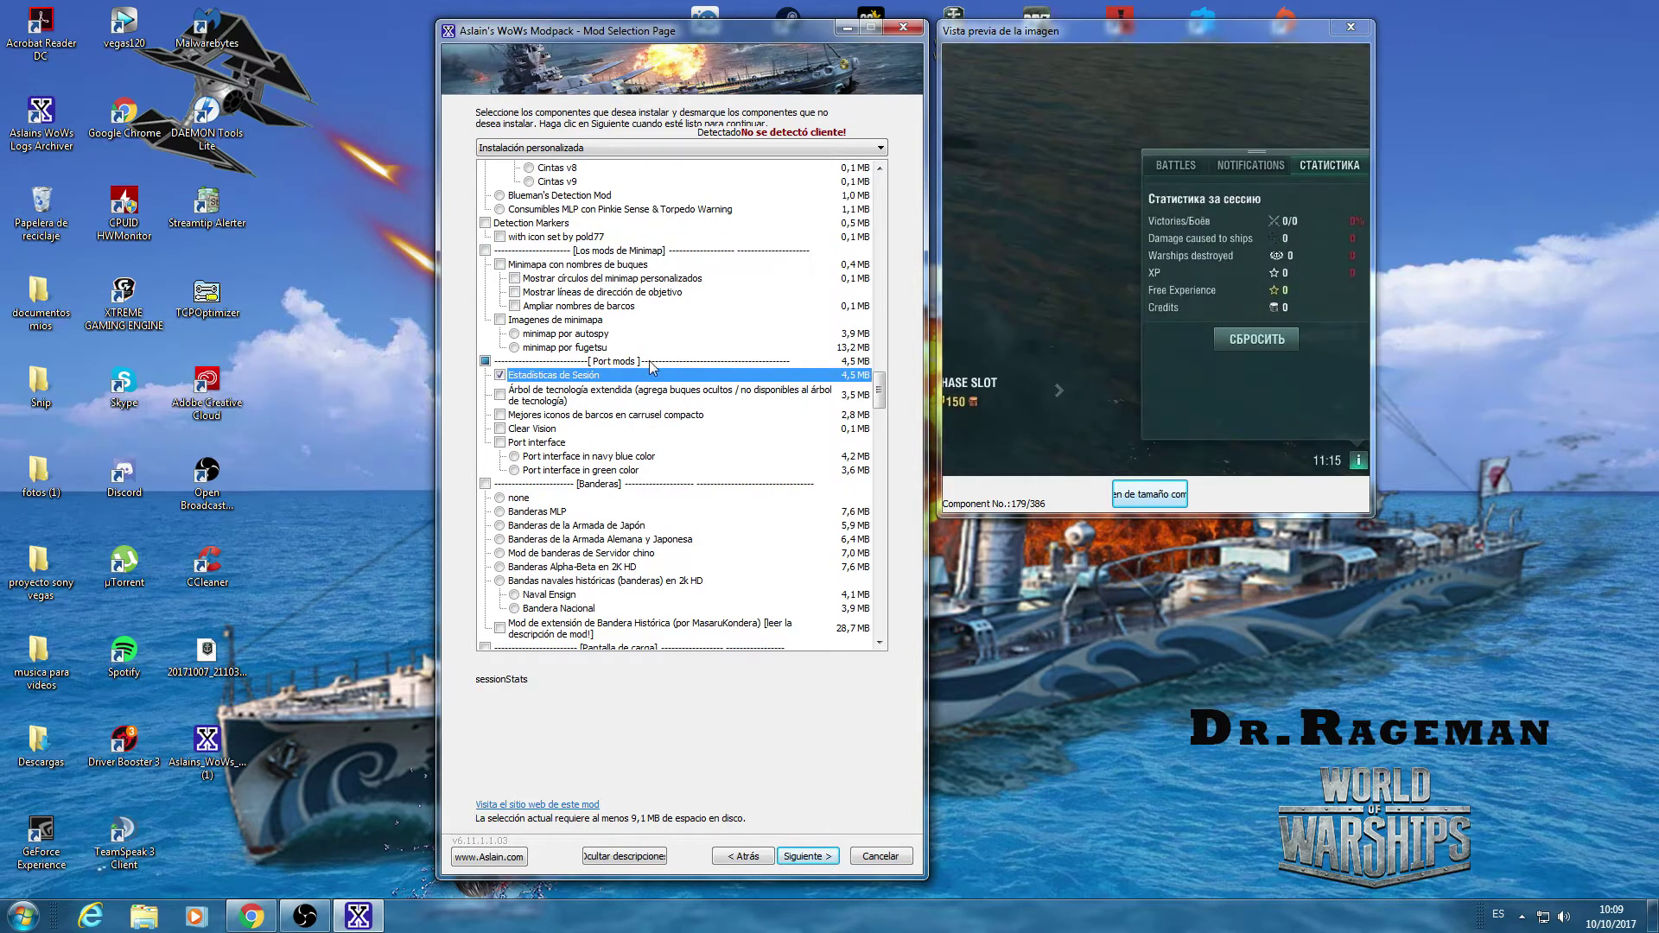
click(567, 398)
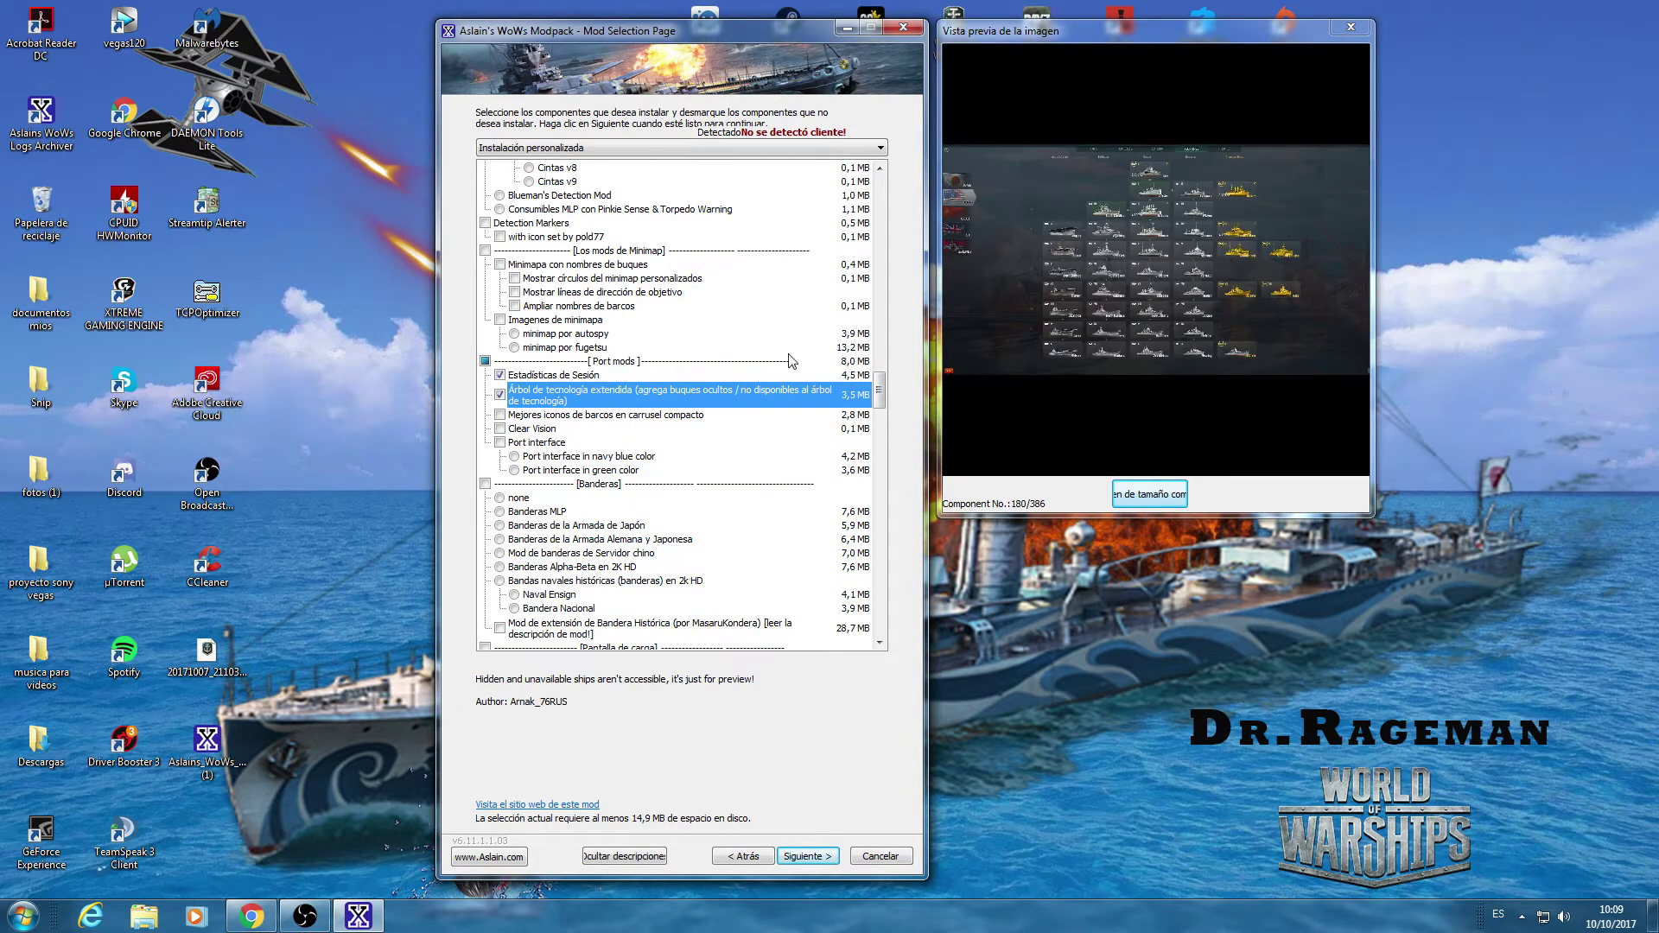
click(538, 416)
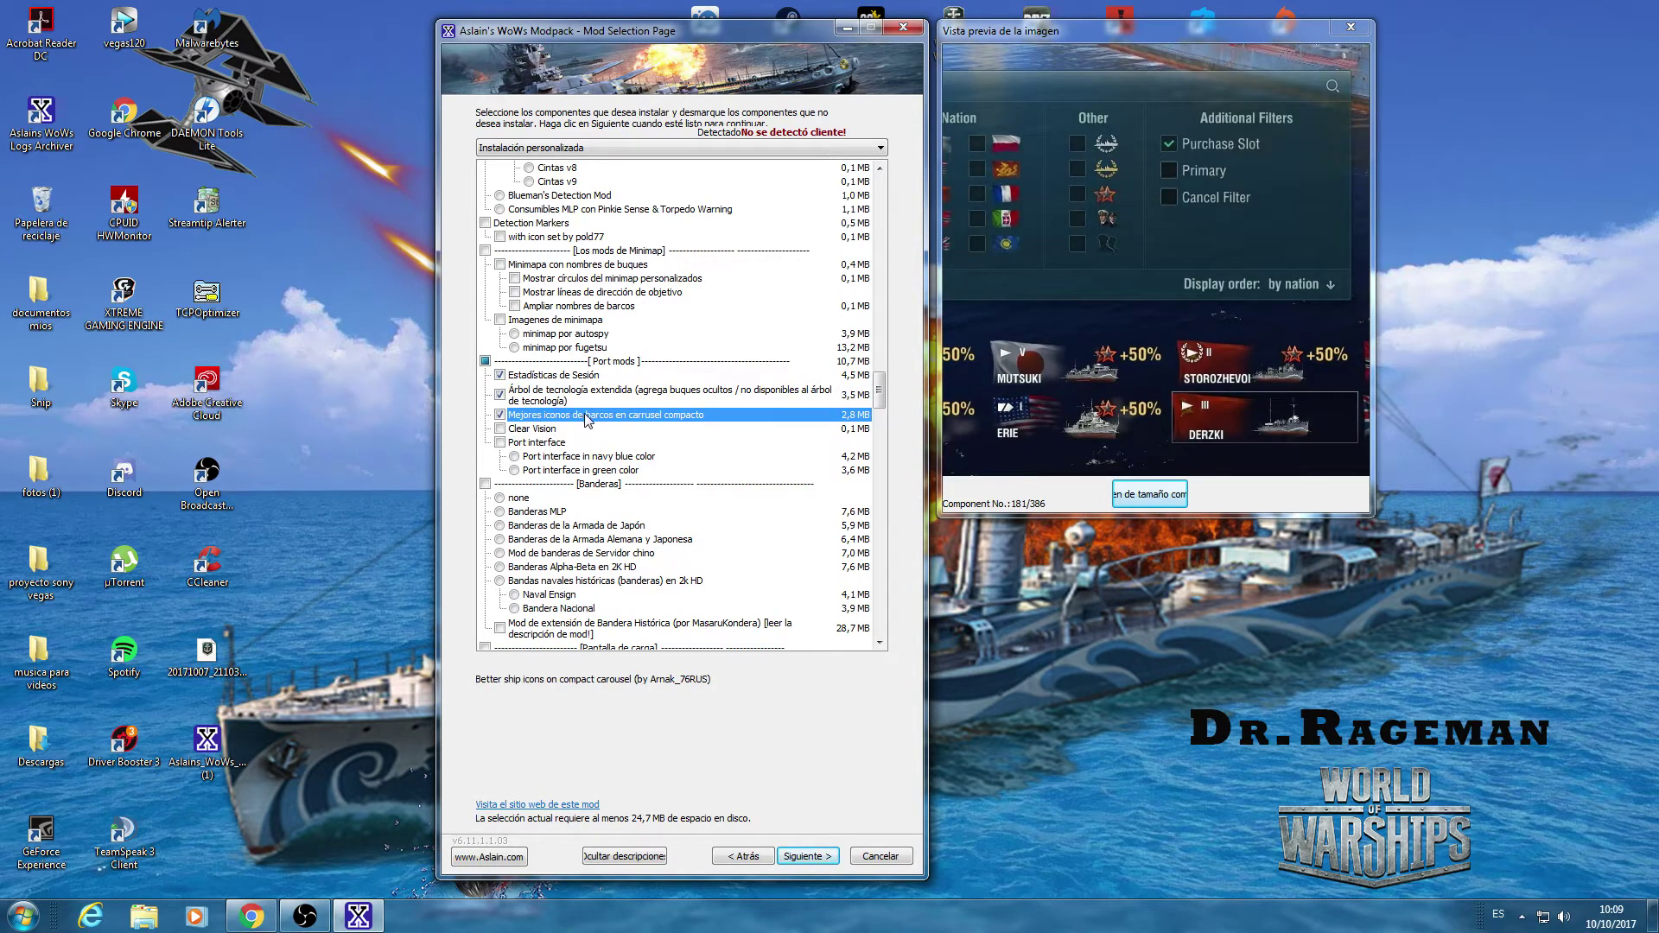
click(536, 429)
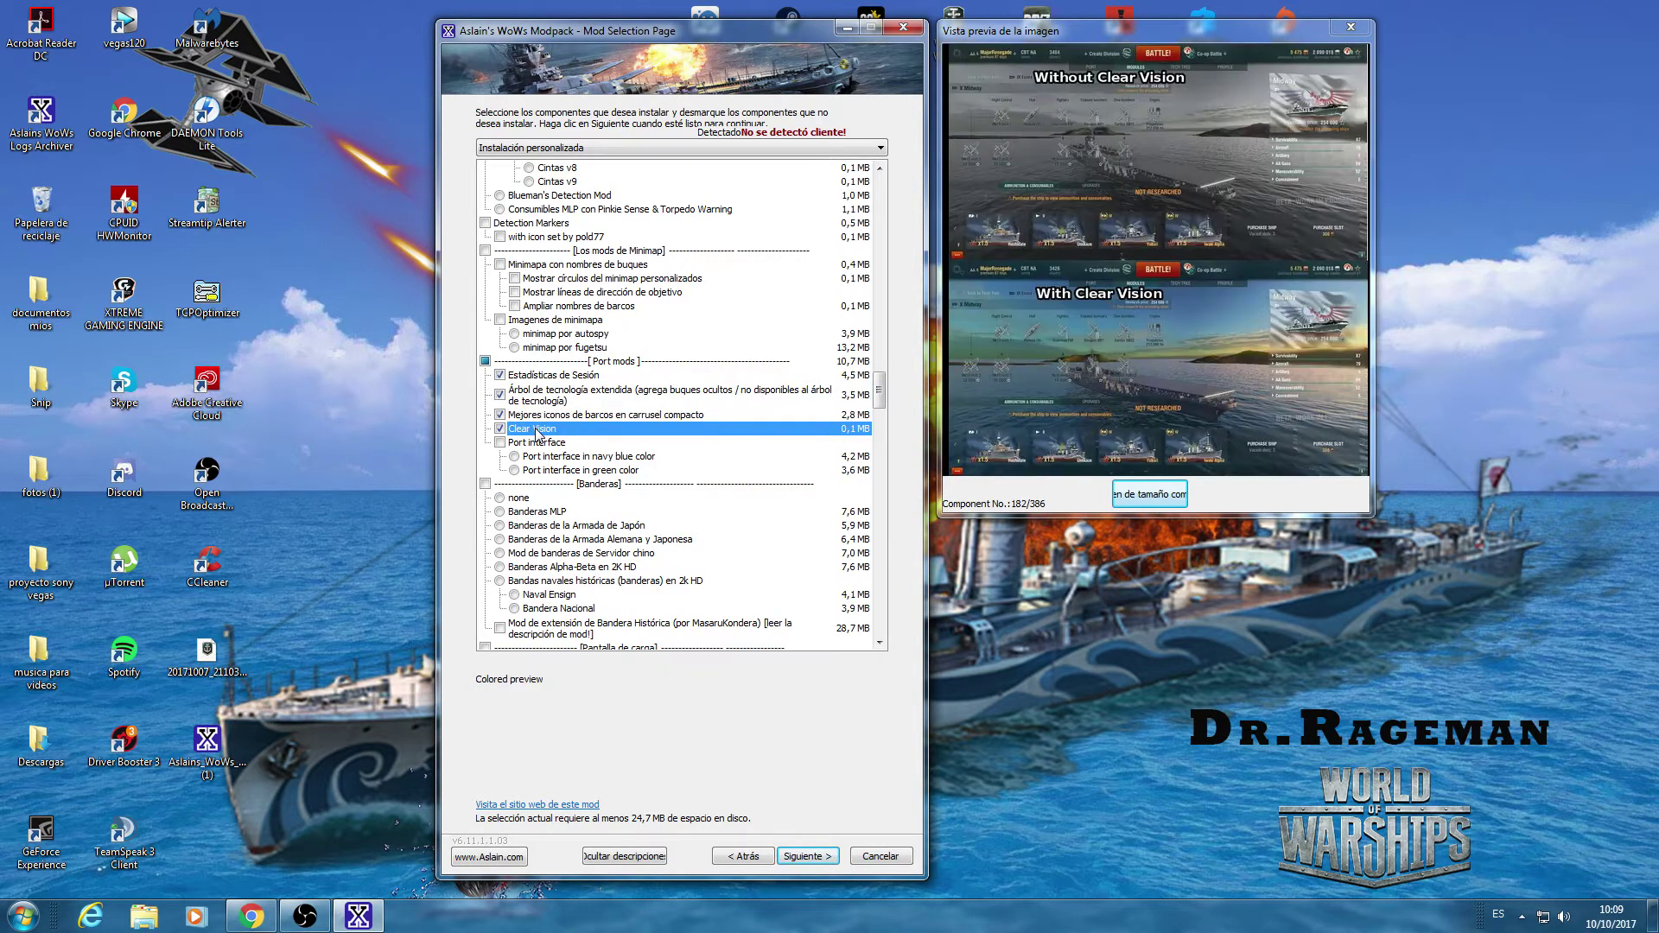
click(564, 444)
click(567, 457)
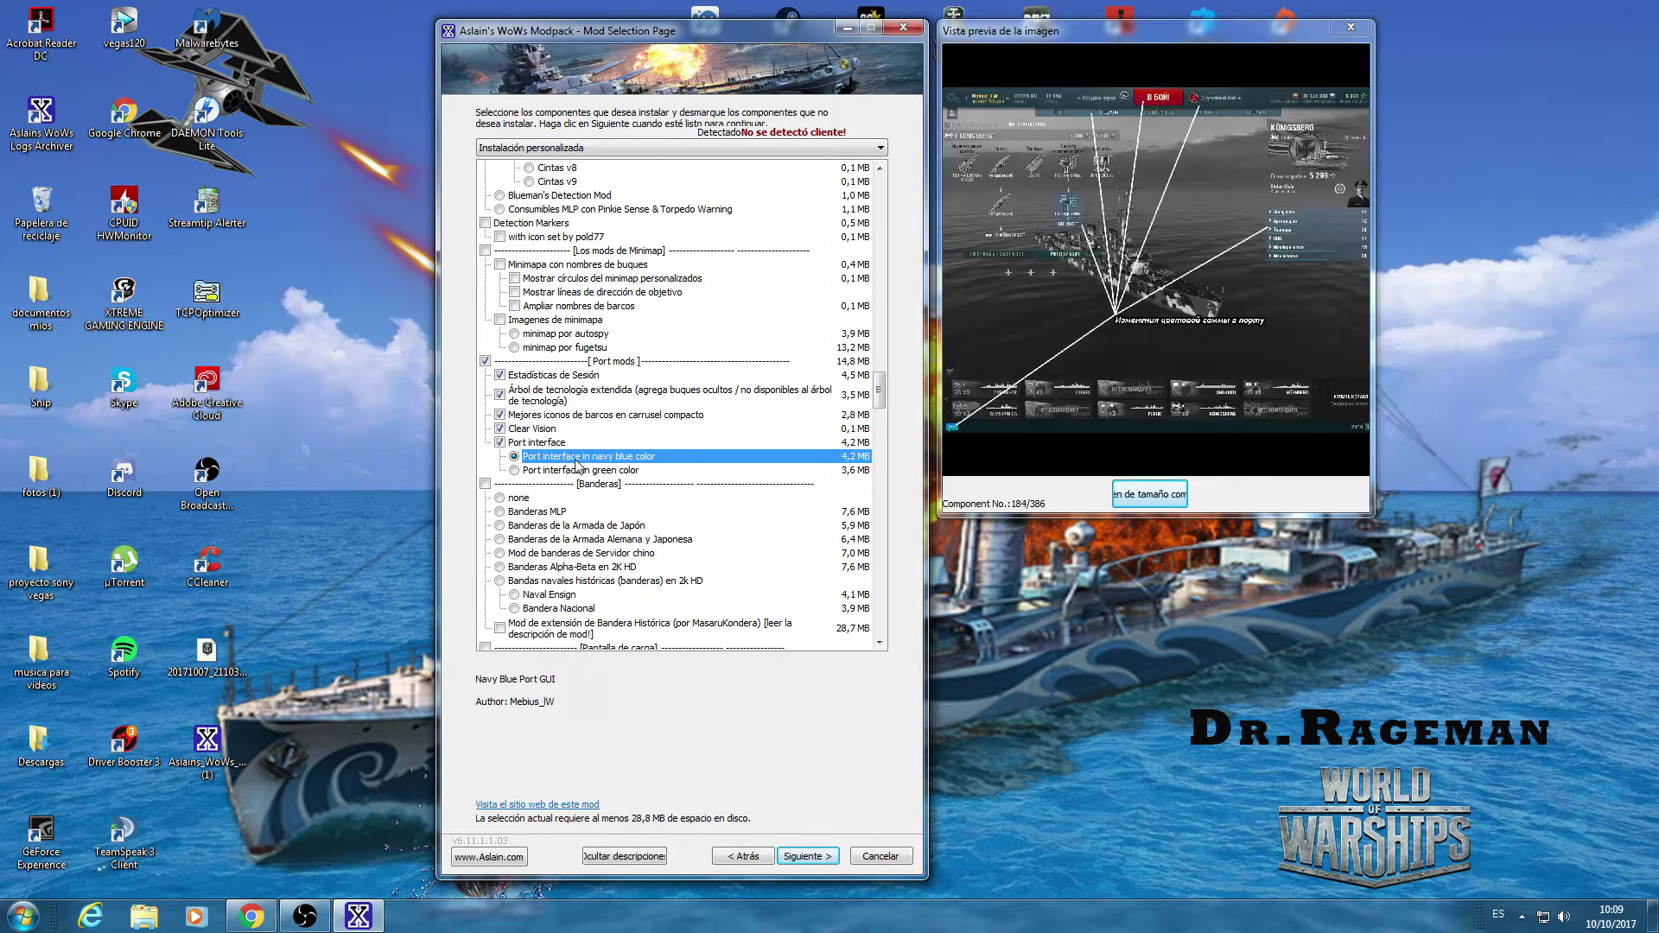
- Deselect Port interface, Clear Vision, Mejores iconos de barcos and Árbol de tecnología extendida, and display the preview of Estadísticas de Sesión
click(500, 442)
click(500, 429)
click(500, 415)
click(500, 395)
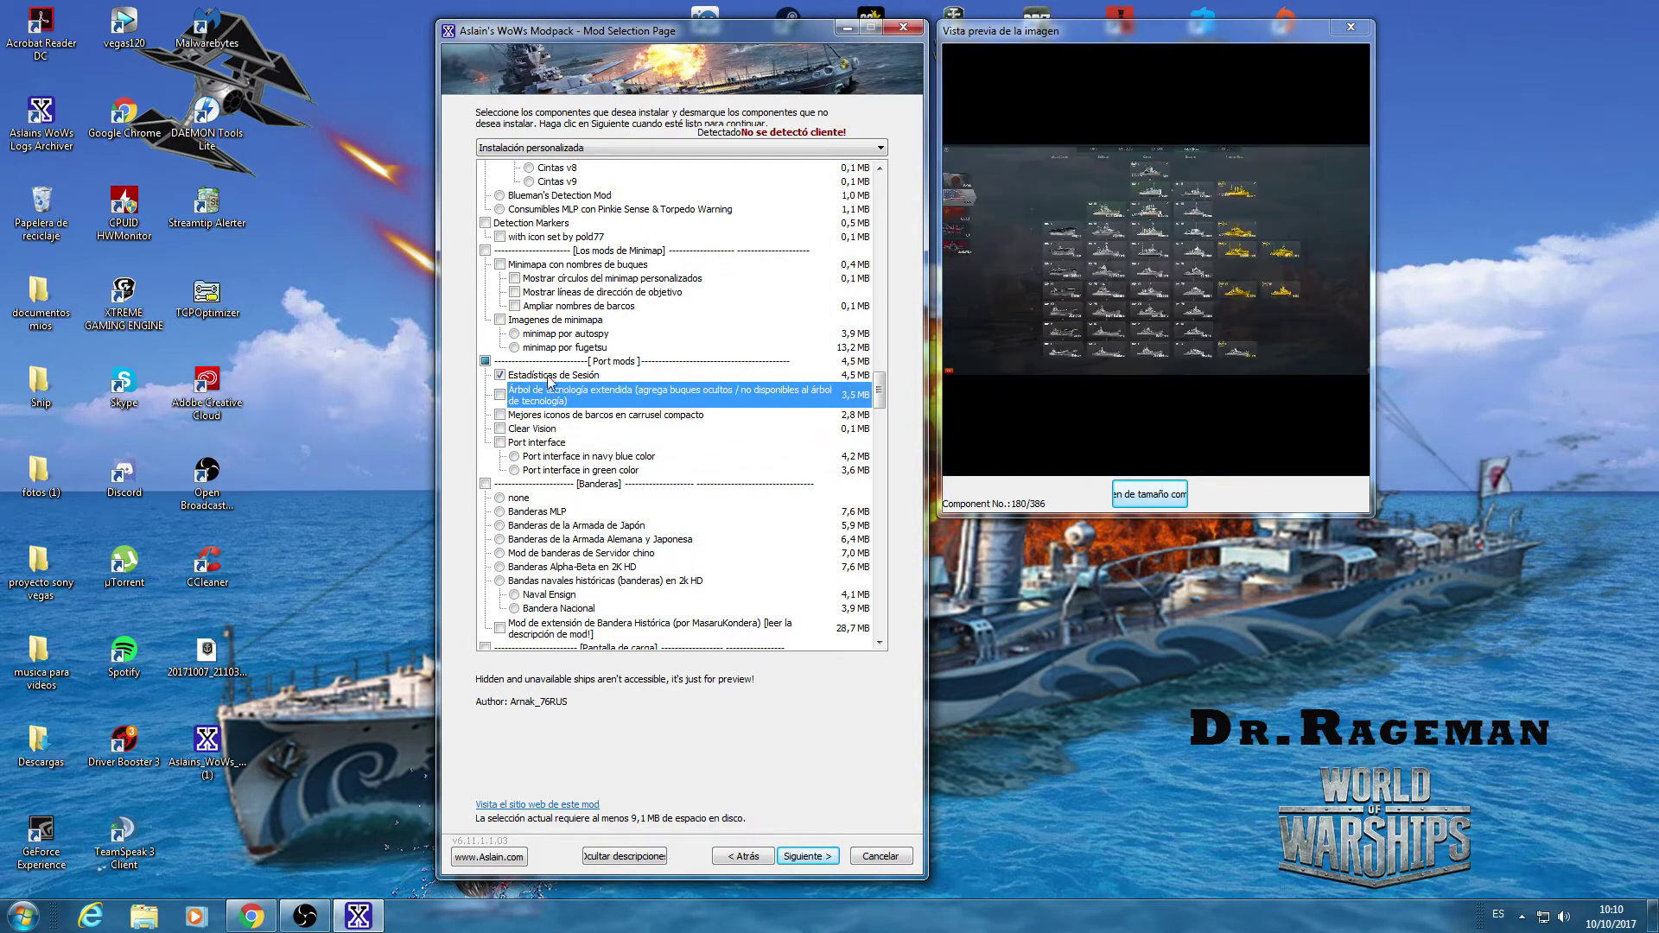
click(549, 382)
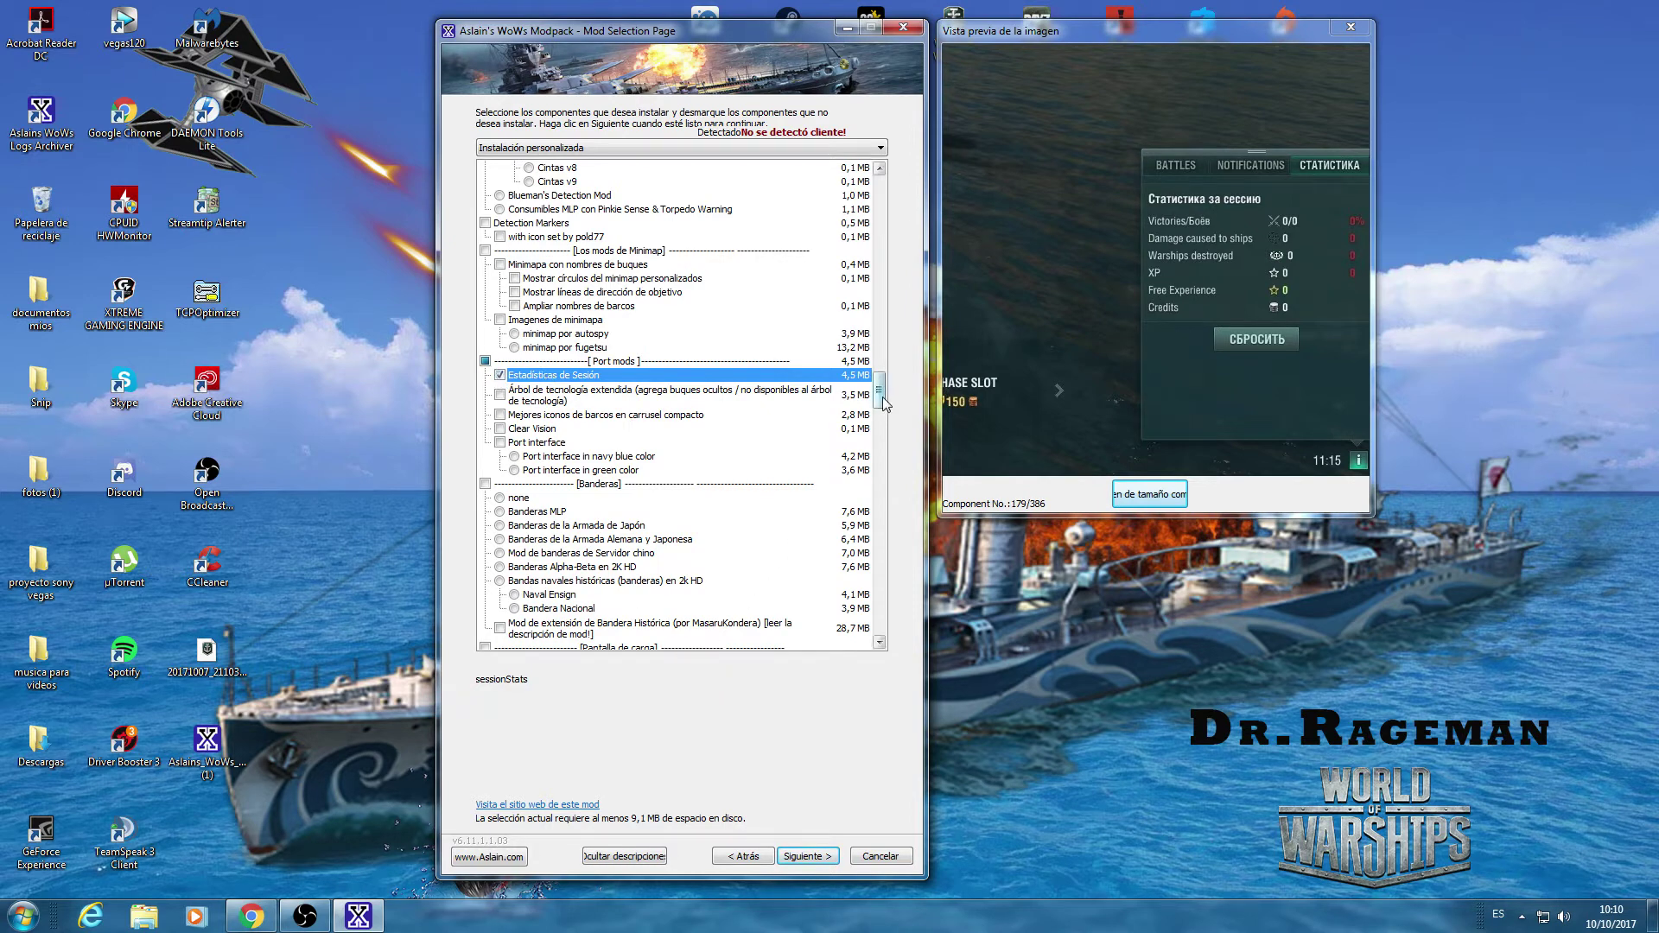
- Preview Banderas MLP and Banderas de la Armada de Japón, and deselect the Banderas group
drag(883, 402, 879, 424)
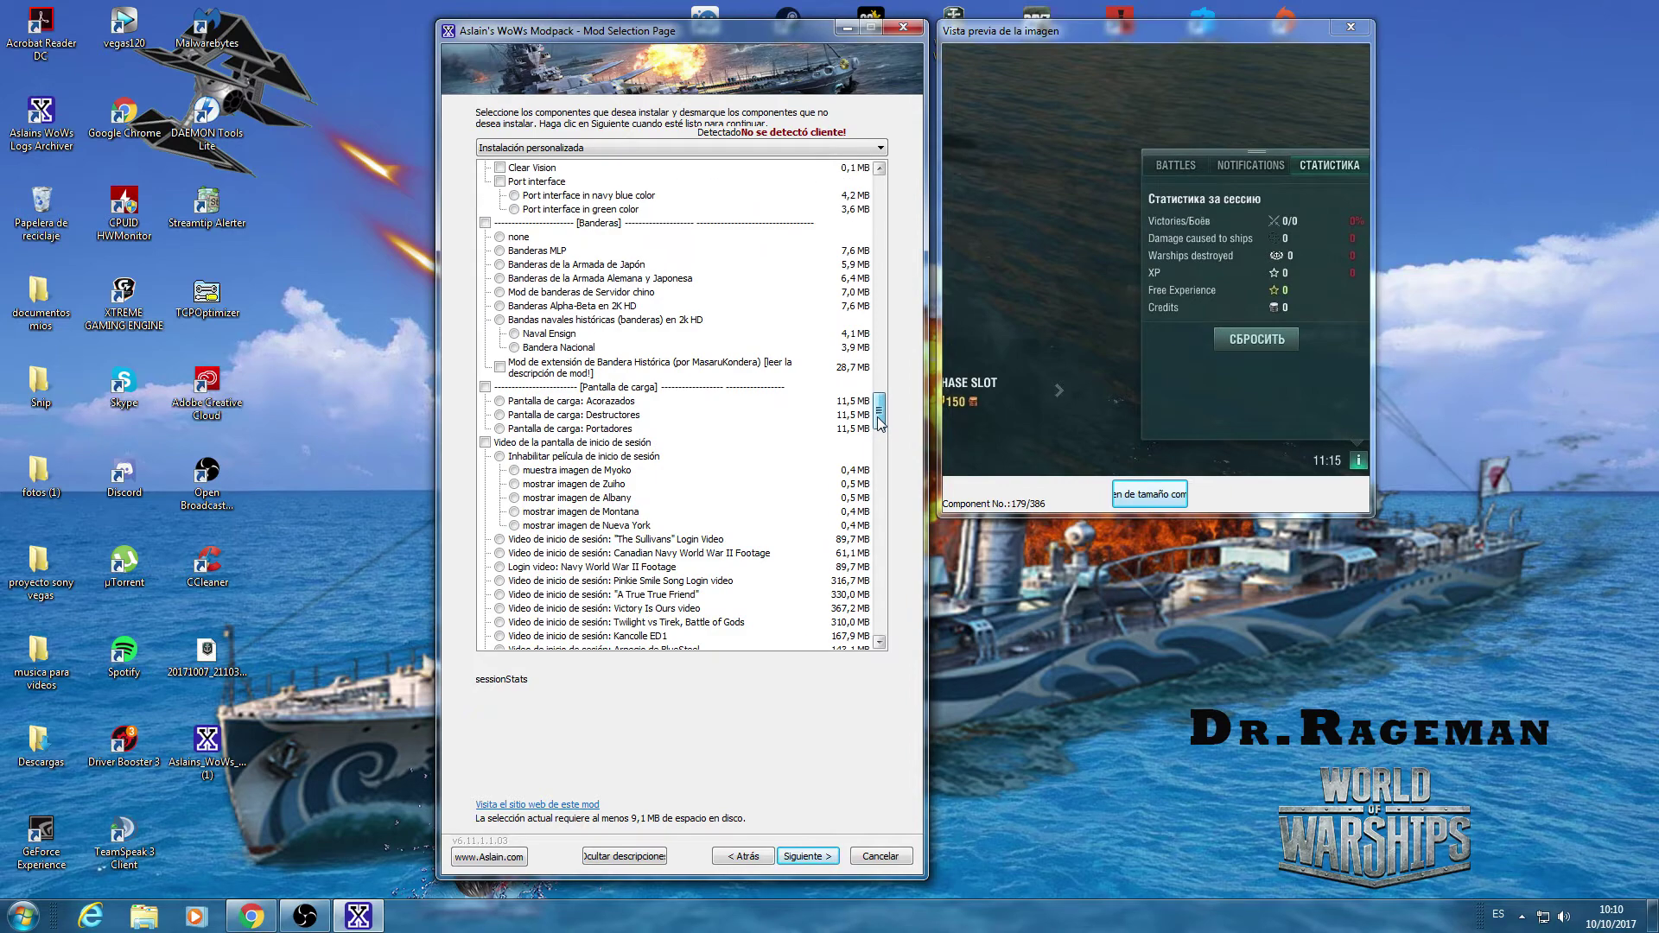
click(528, 251)
click(539, 266)
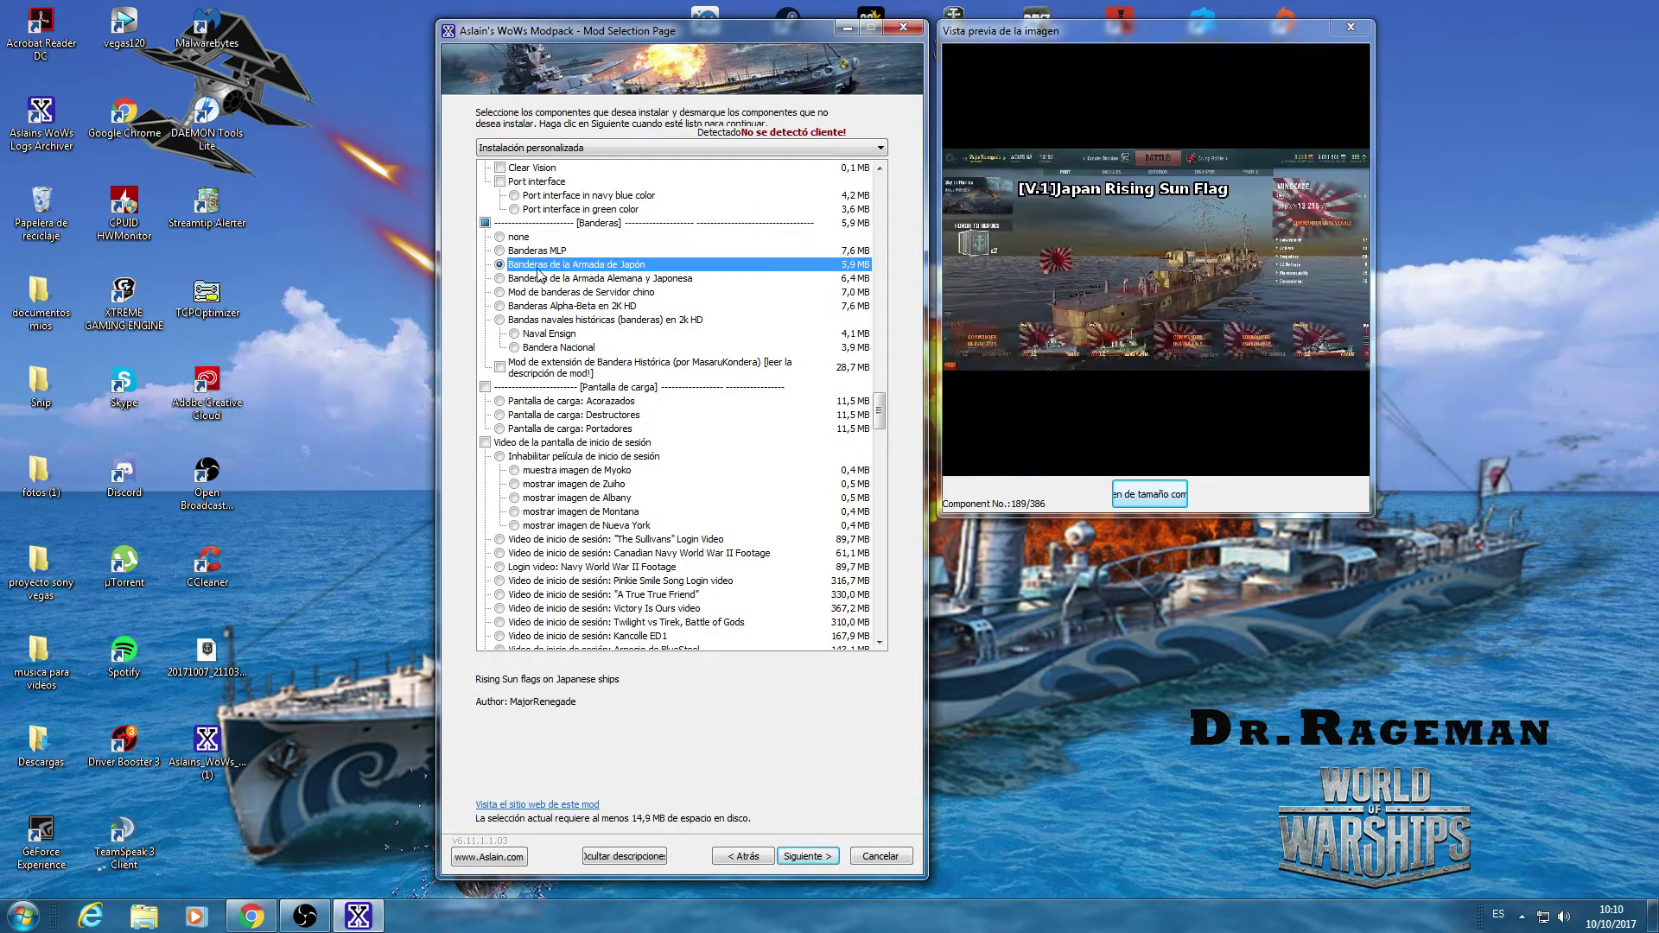
click(486, 224)
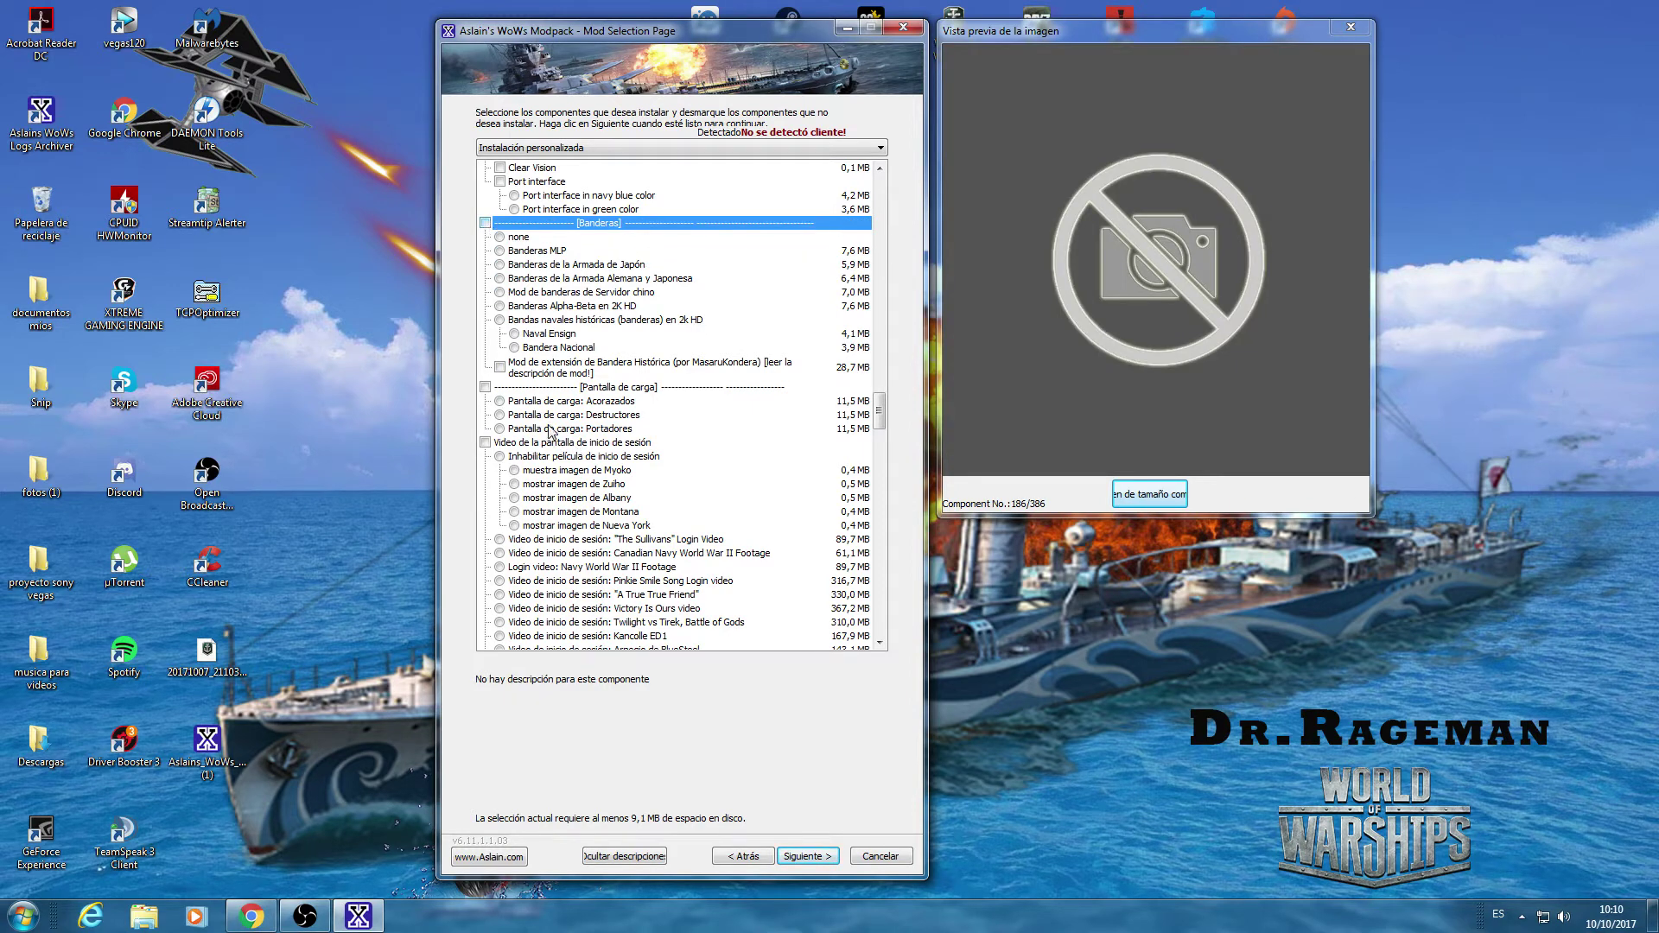
- Compare the Acorazados, Destructores and Portadores loading screens under Pantalla de carga
click(609, 389)
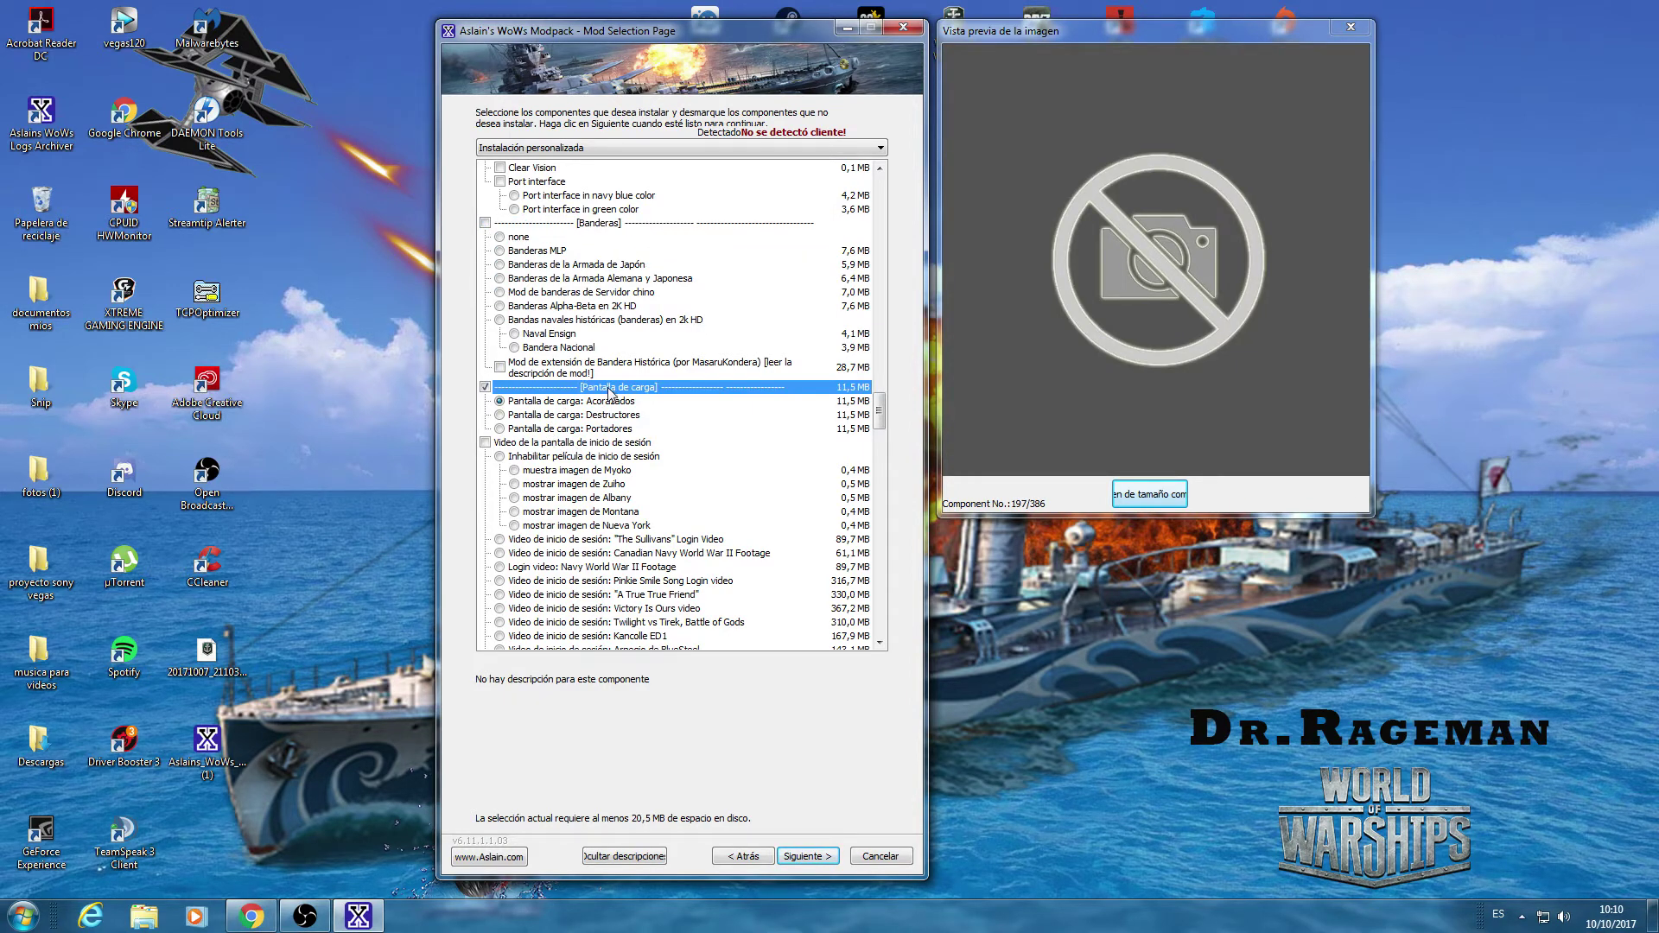
click(550, 403)
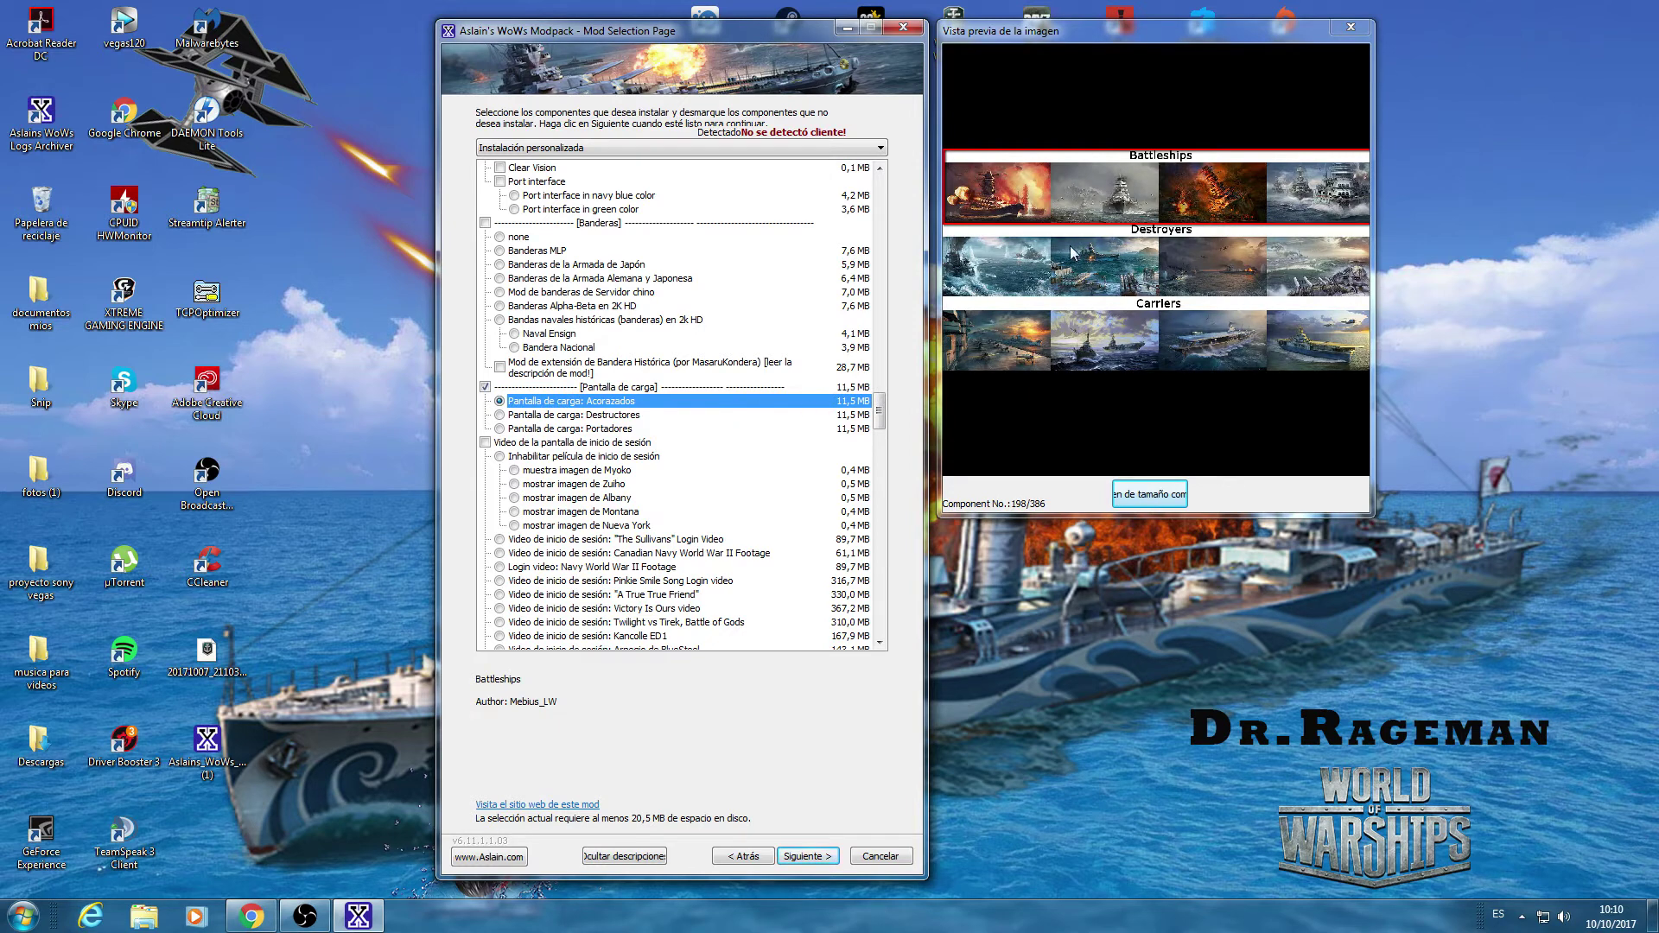
click(575, 416)
click(569, 428)
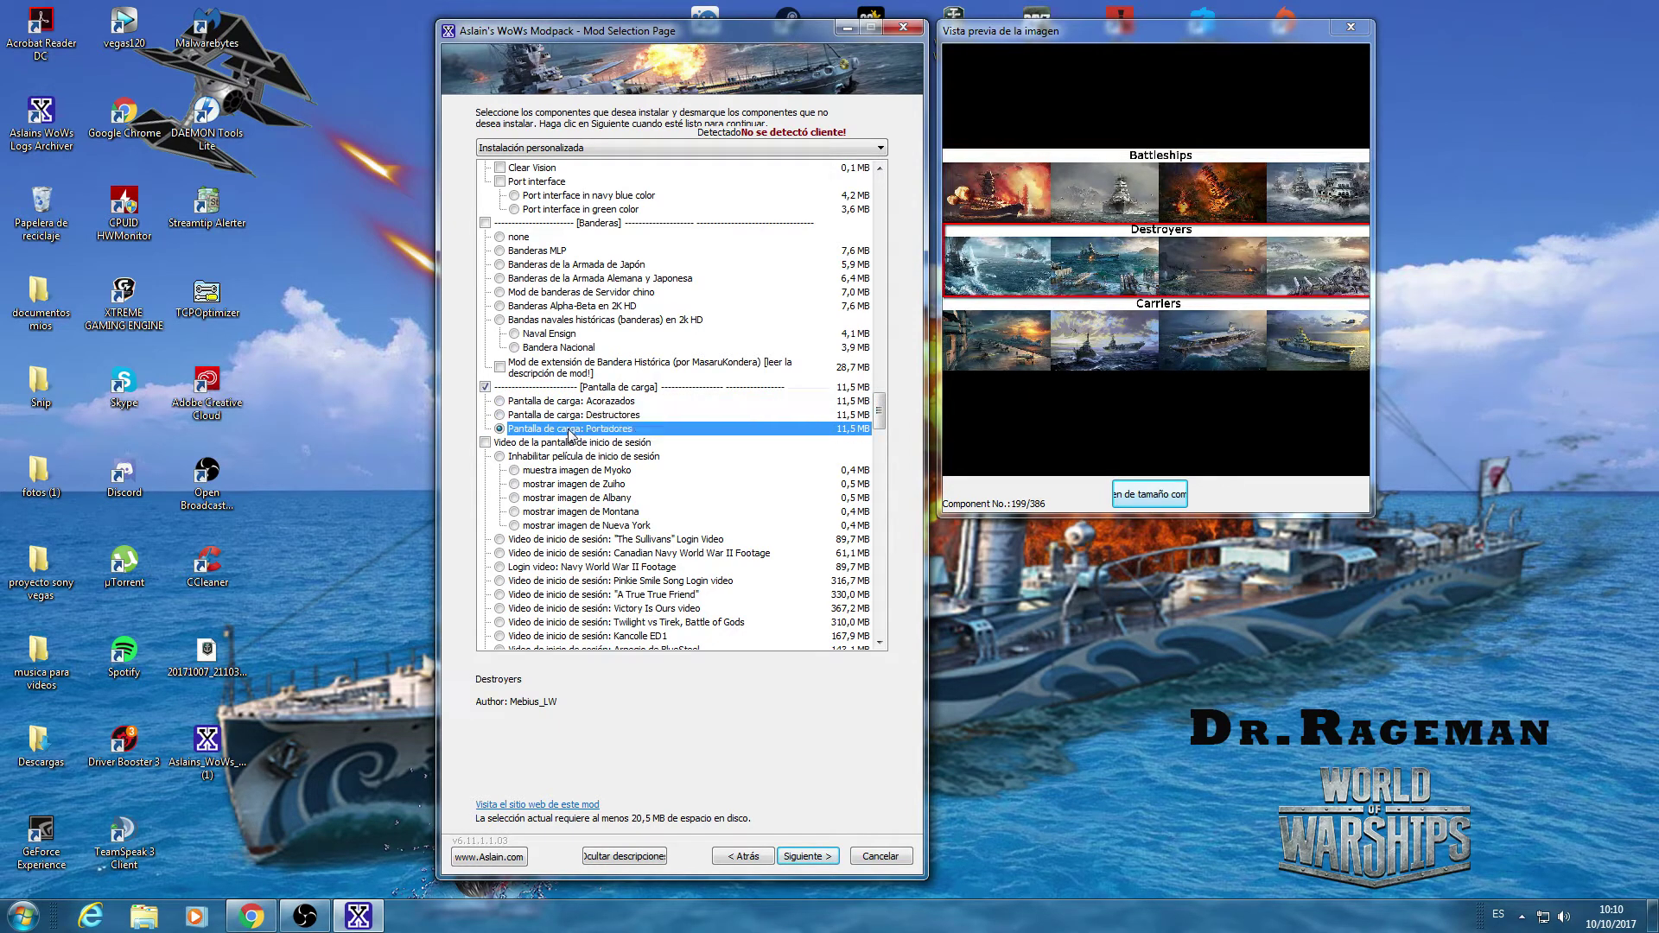
- Preview login images and videos including Zuiho, "The Sullivans", Pinkie Smile Song and Kancolle ED1, and deselect the login video and Pantalla de carga groups
scroll(587, 440, down, 2)
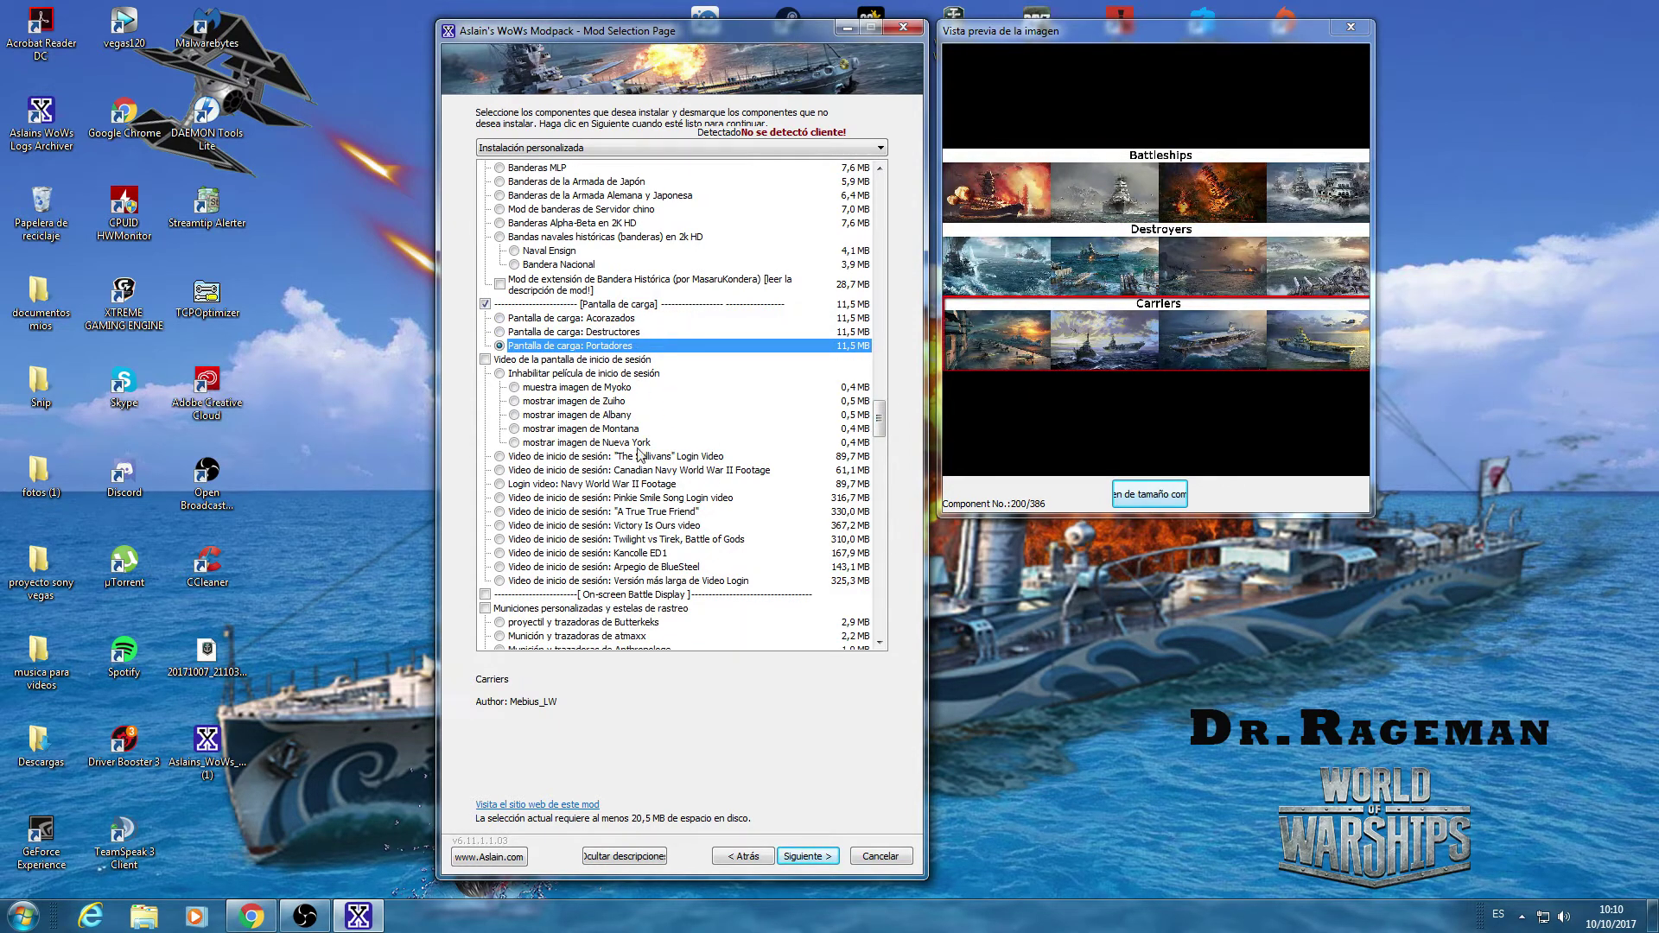
click(577, 386)
click(566, 374)
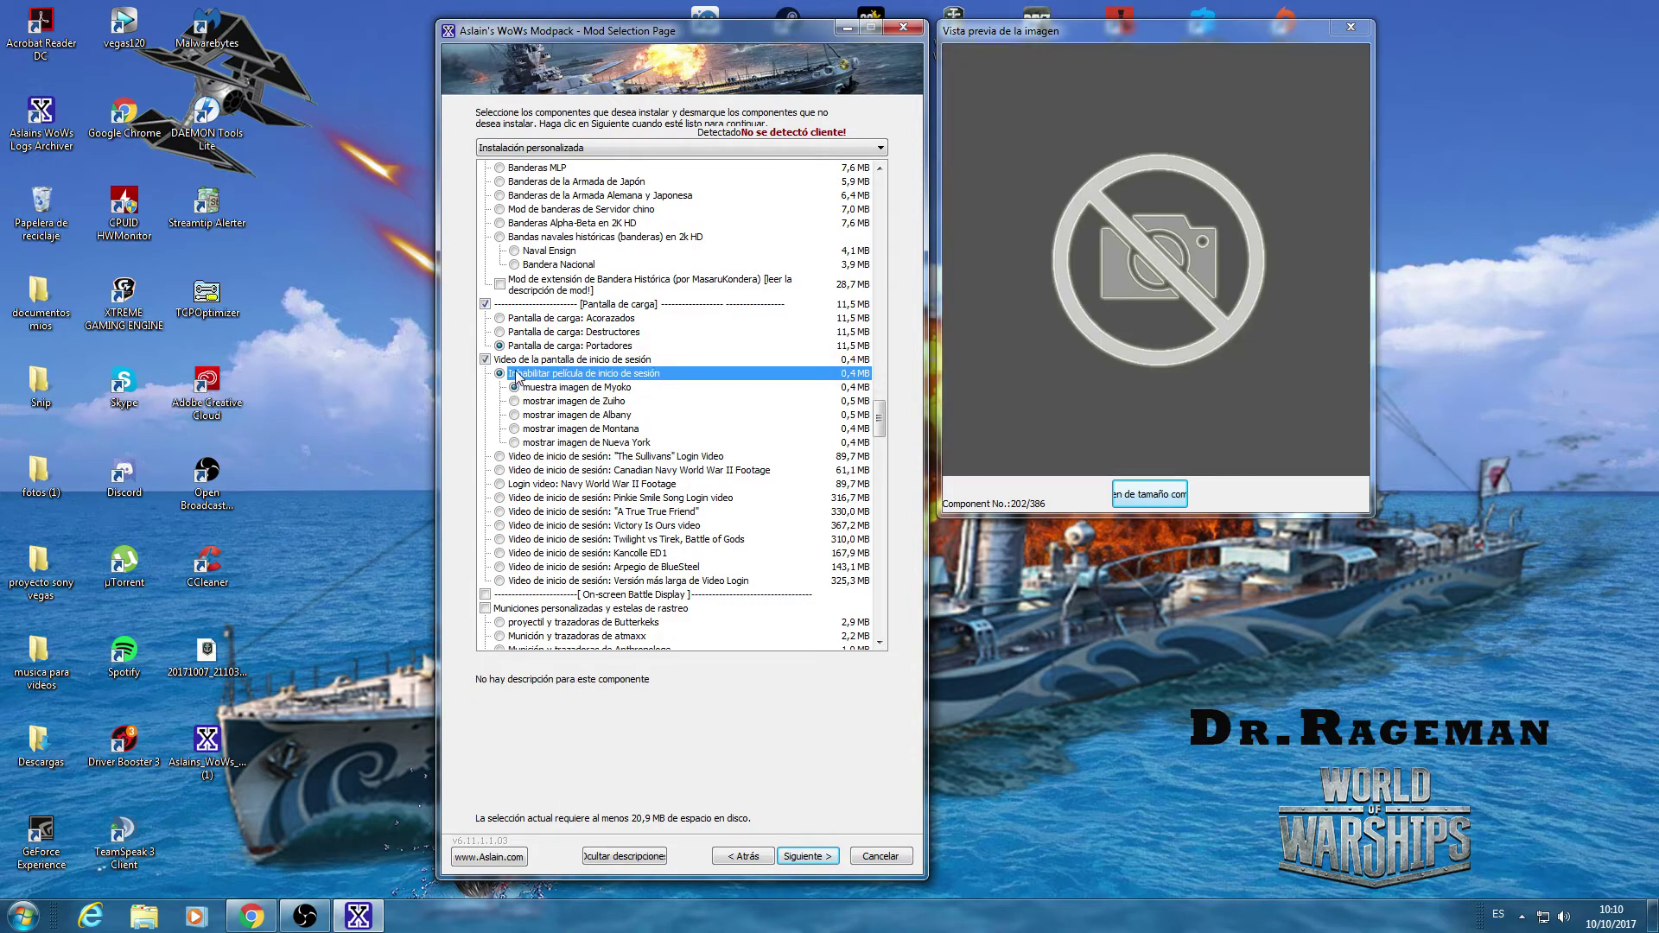
click(559, 403)
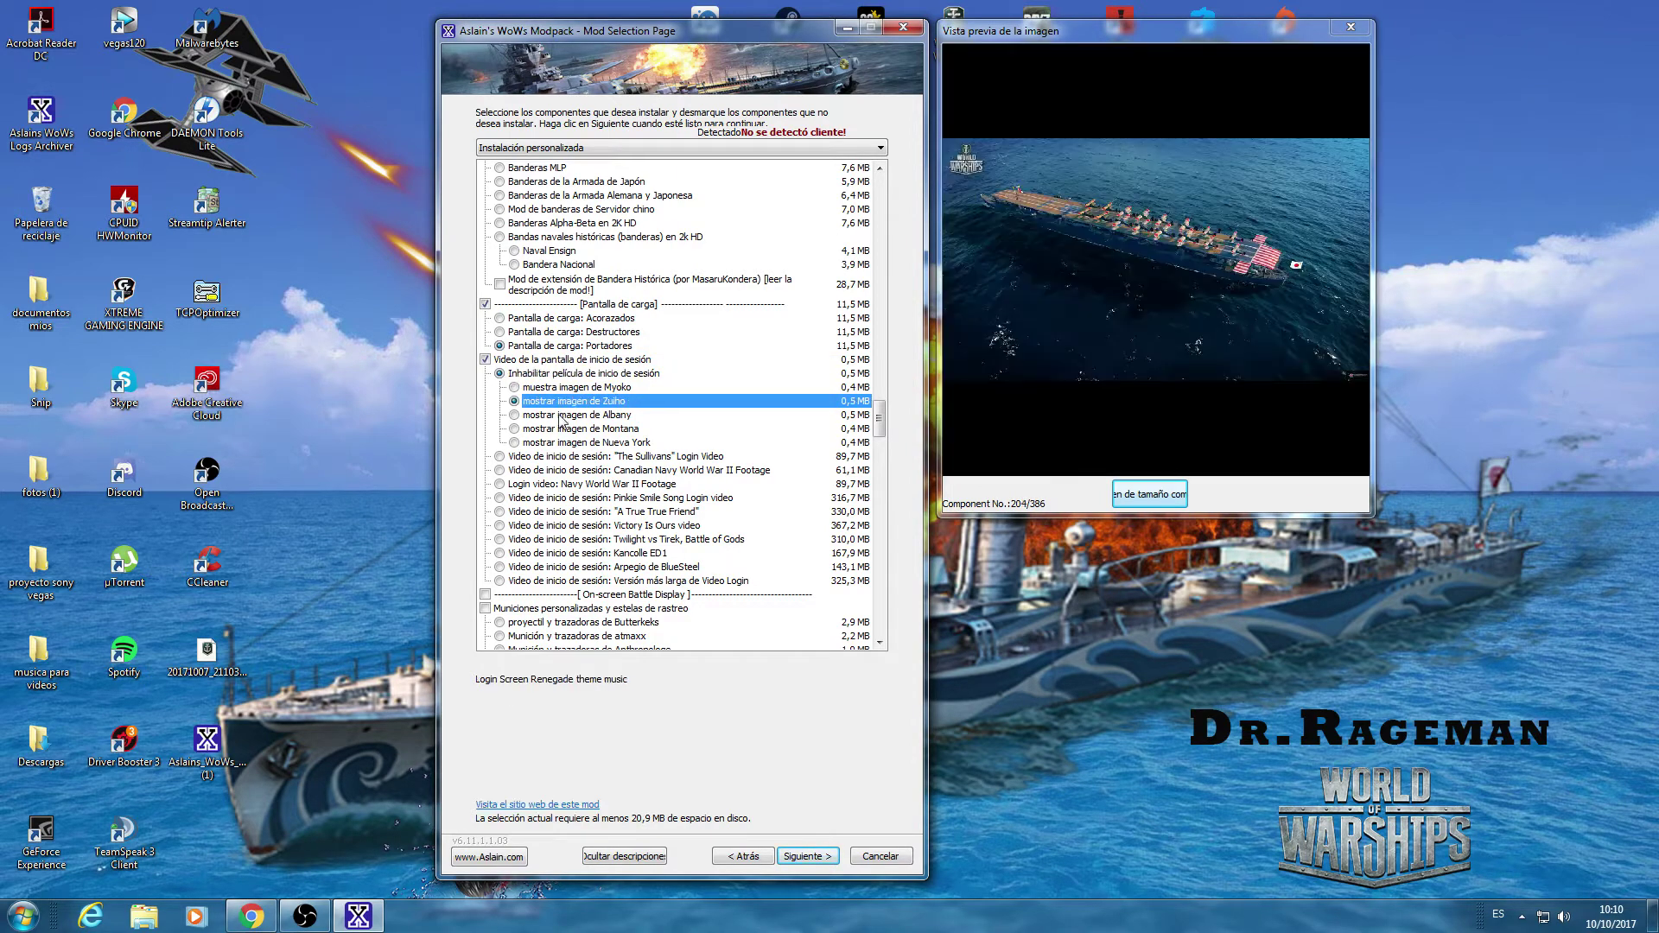
click(557, 457)
click(573, 499)
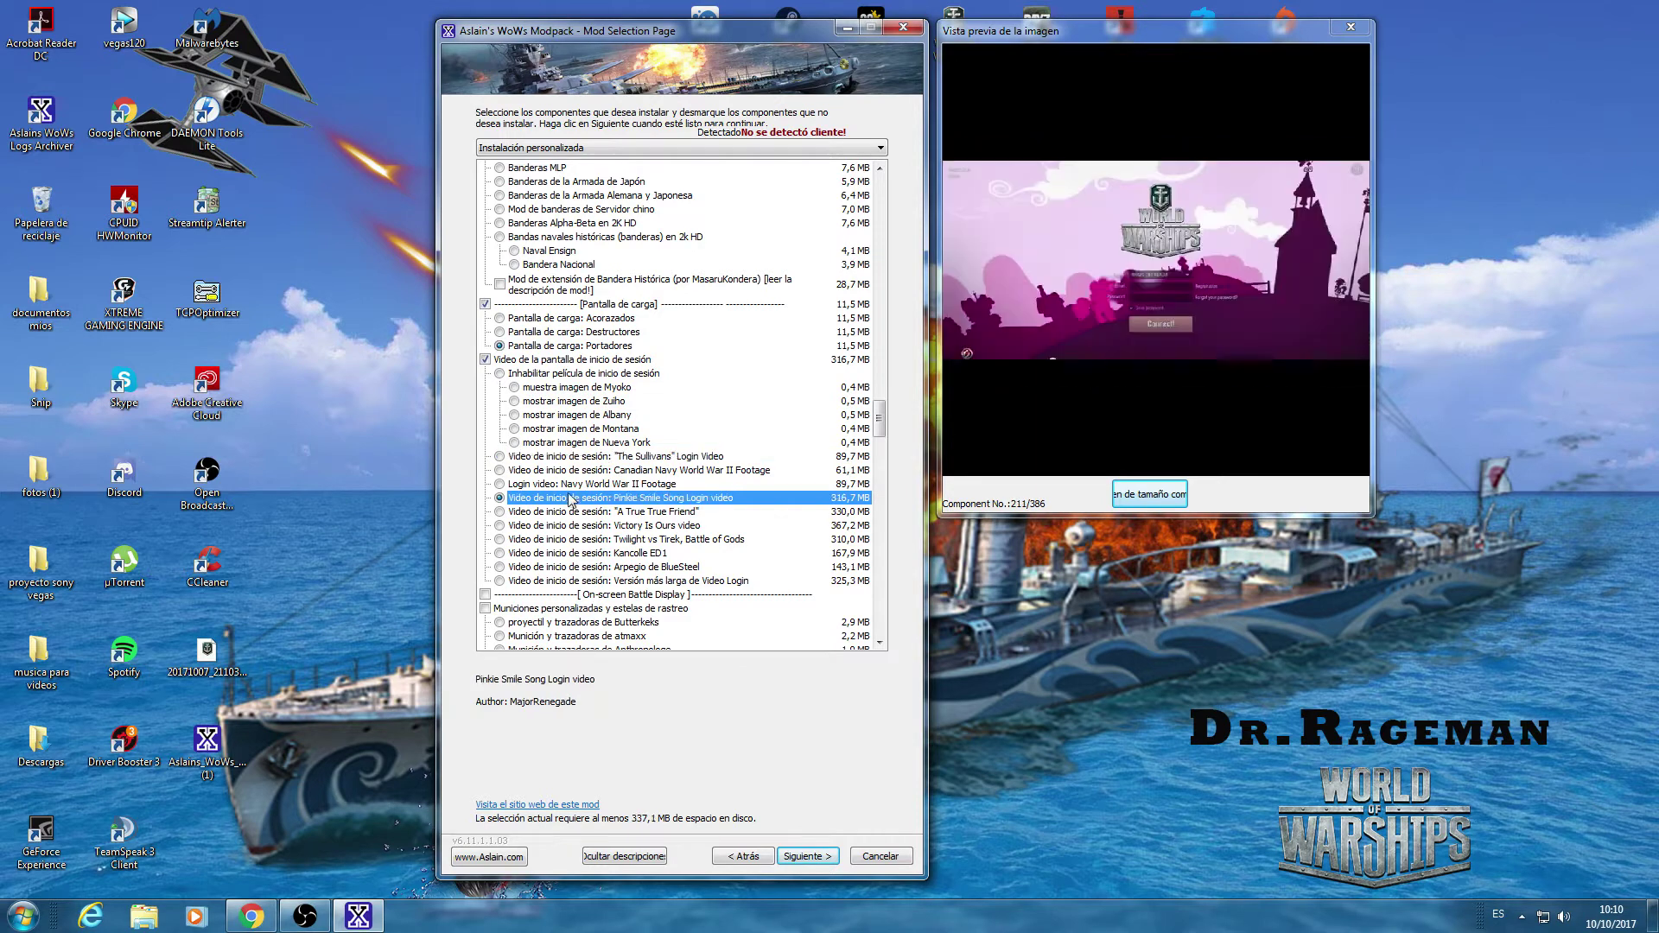
click(557, 540)
click(560, 553)
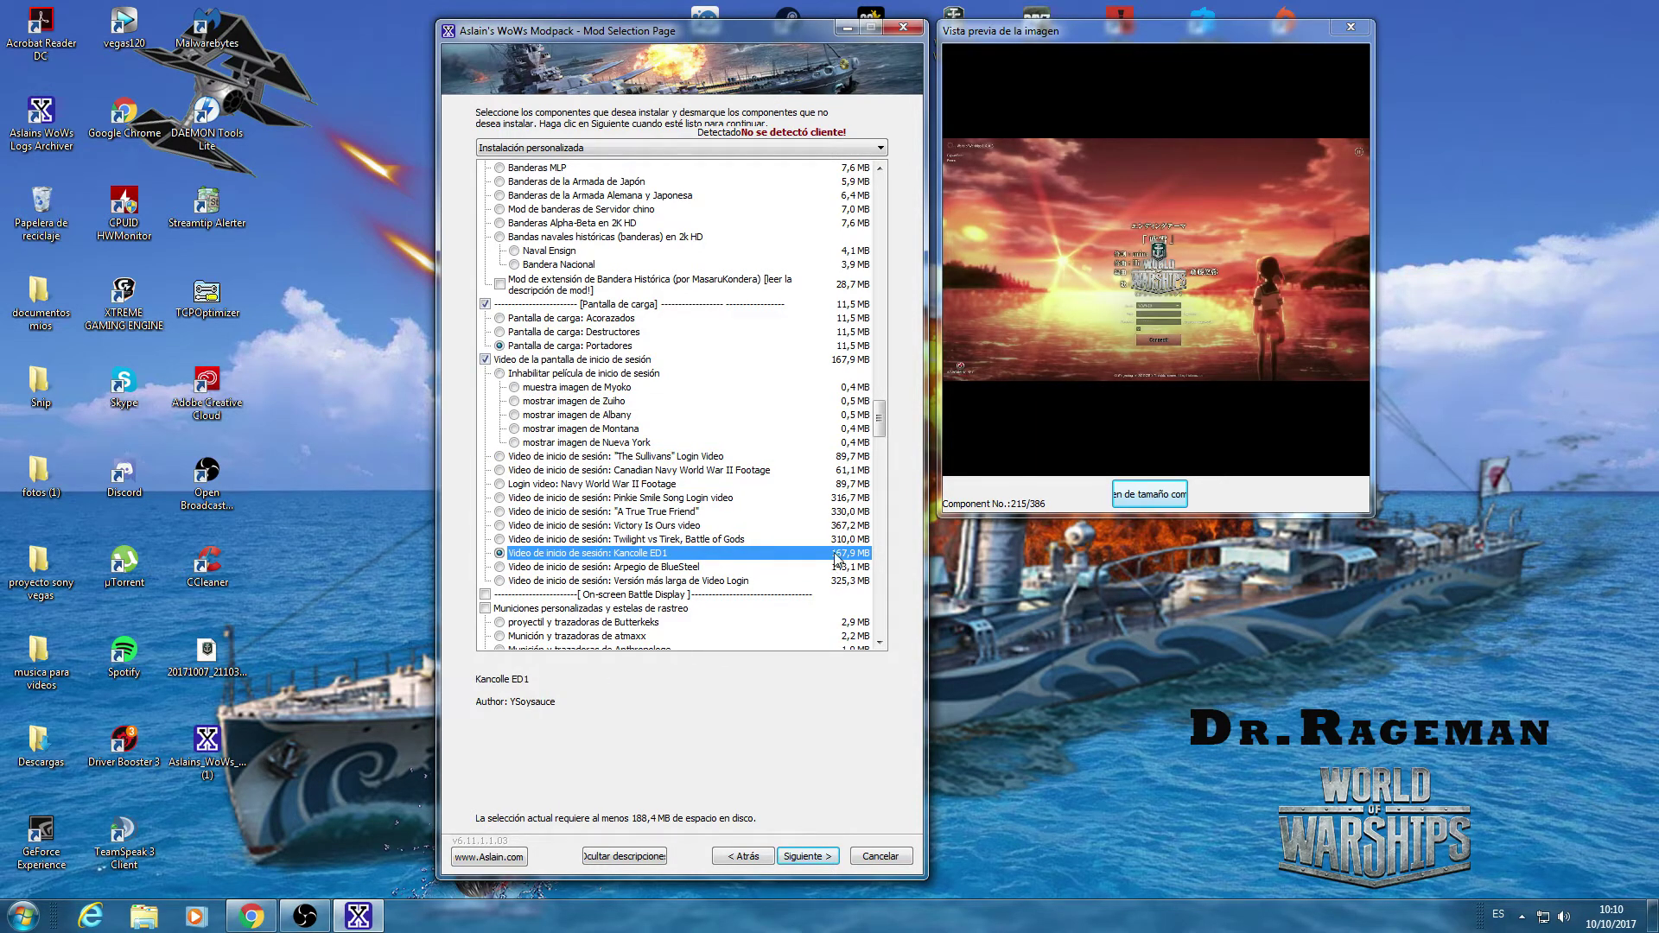
click(484, 359)
click(485, 304)
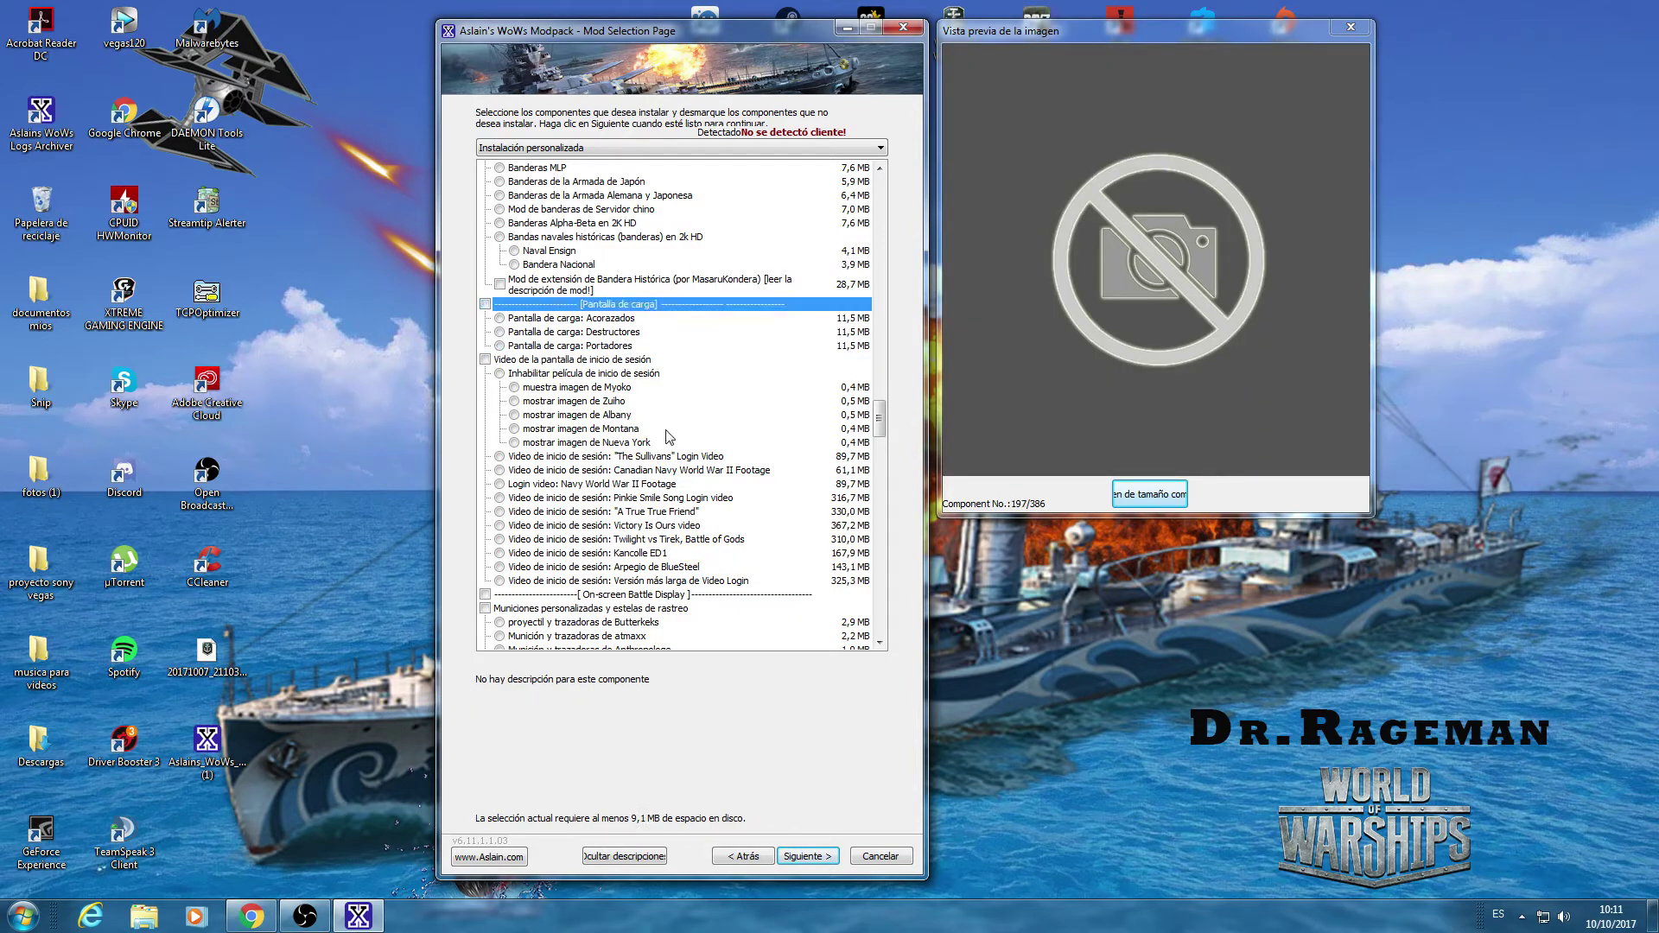
- Compare the Butterkeks and Anthropologe shells under Municiones personalizadas y estelas de rastreo, and choose Munición y trazadoras por BlackSkull
scroll(678, 453, down, 2)
scroll(685, 469, down, 4)
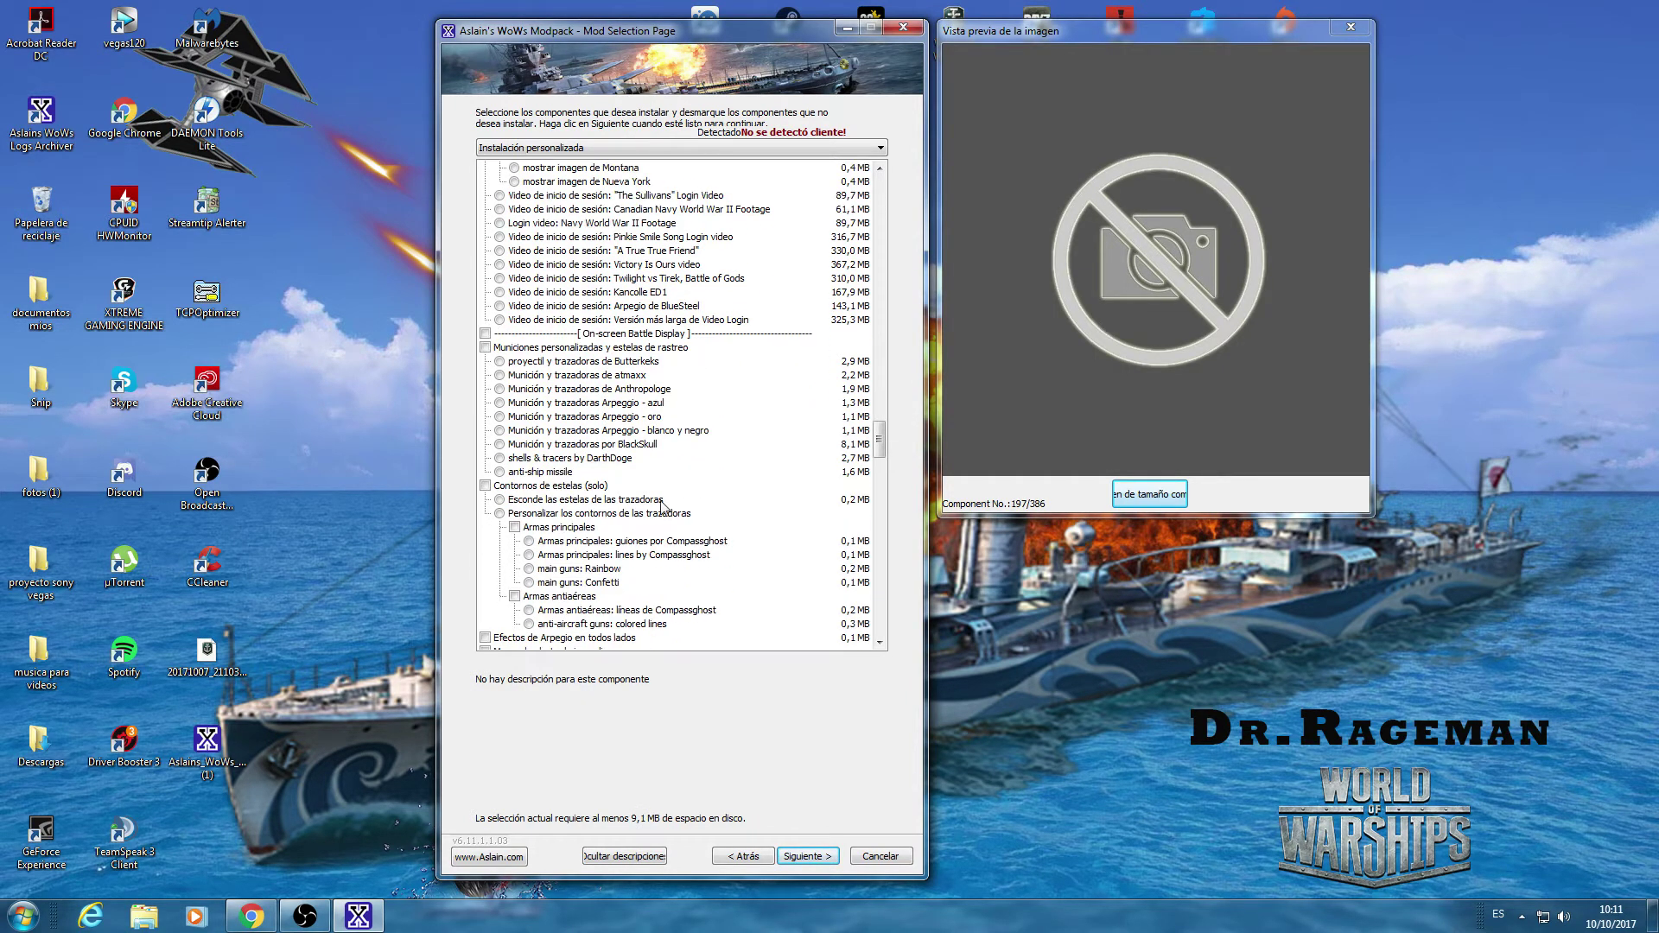
click(570, 348)
click(570, 361)
click(562, 389)
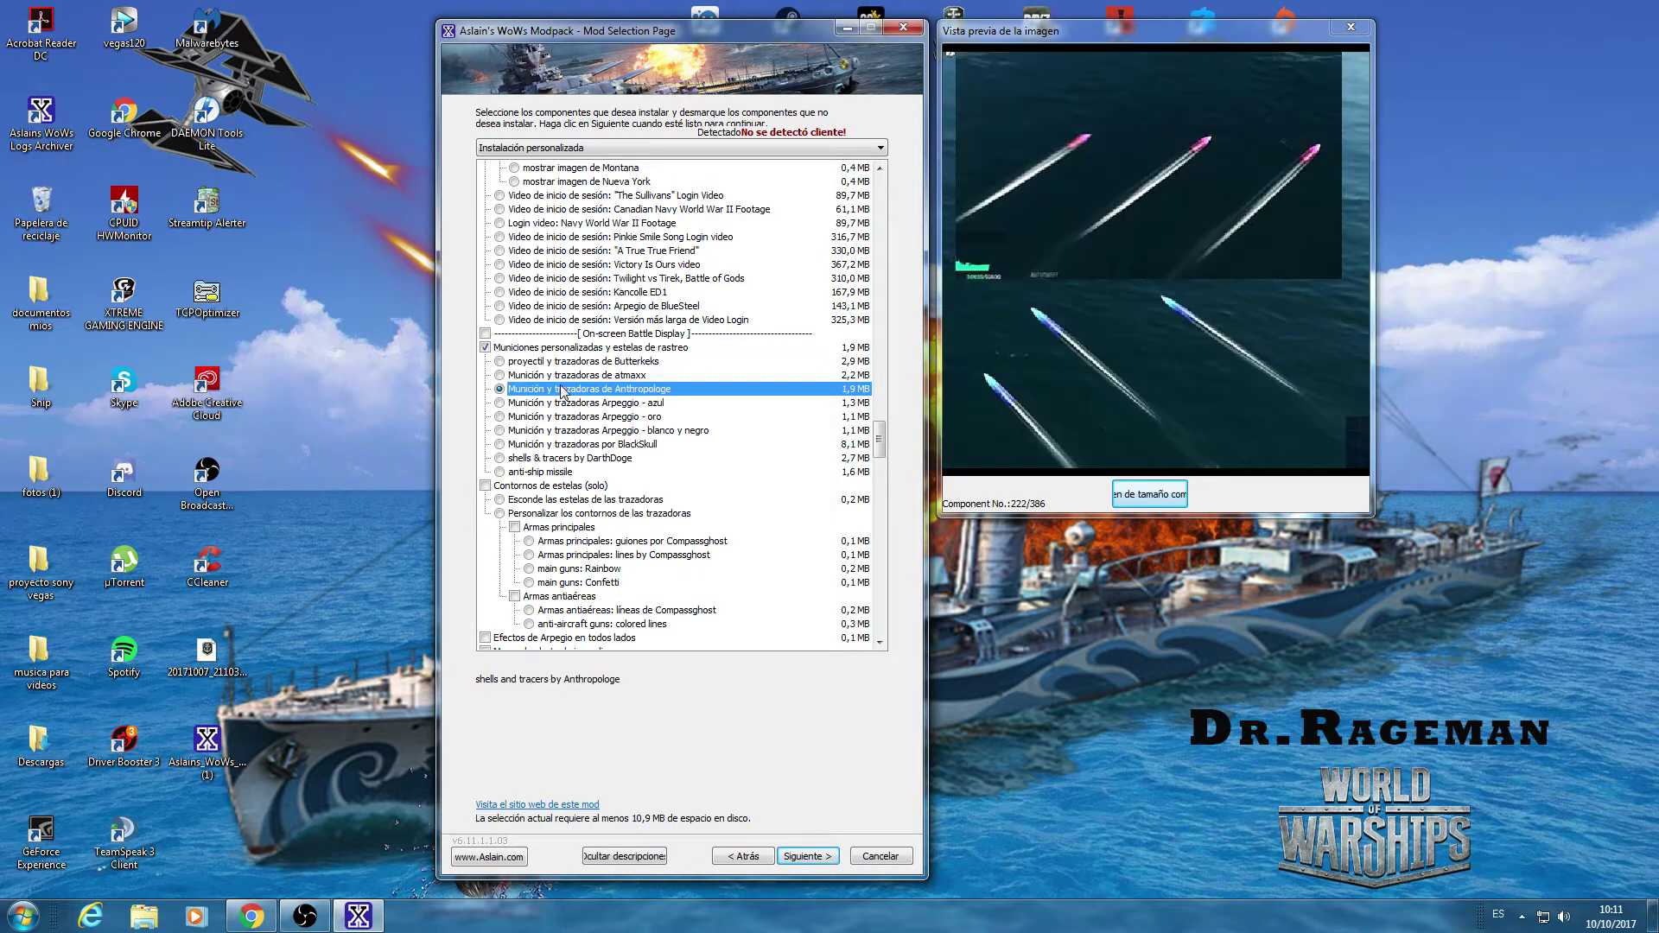
click(573, 444)
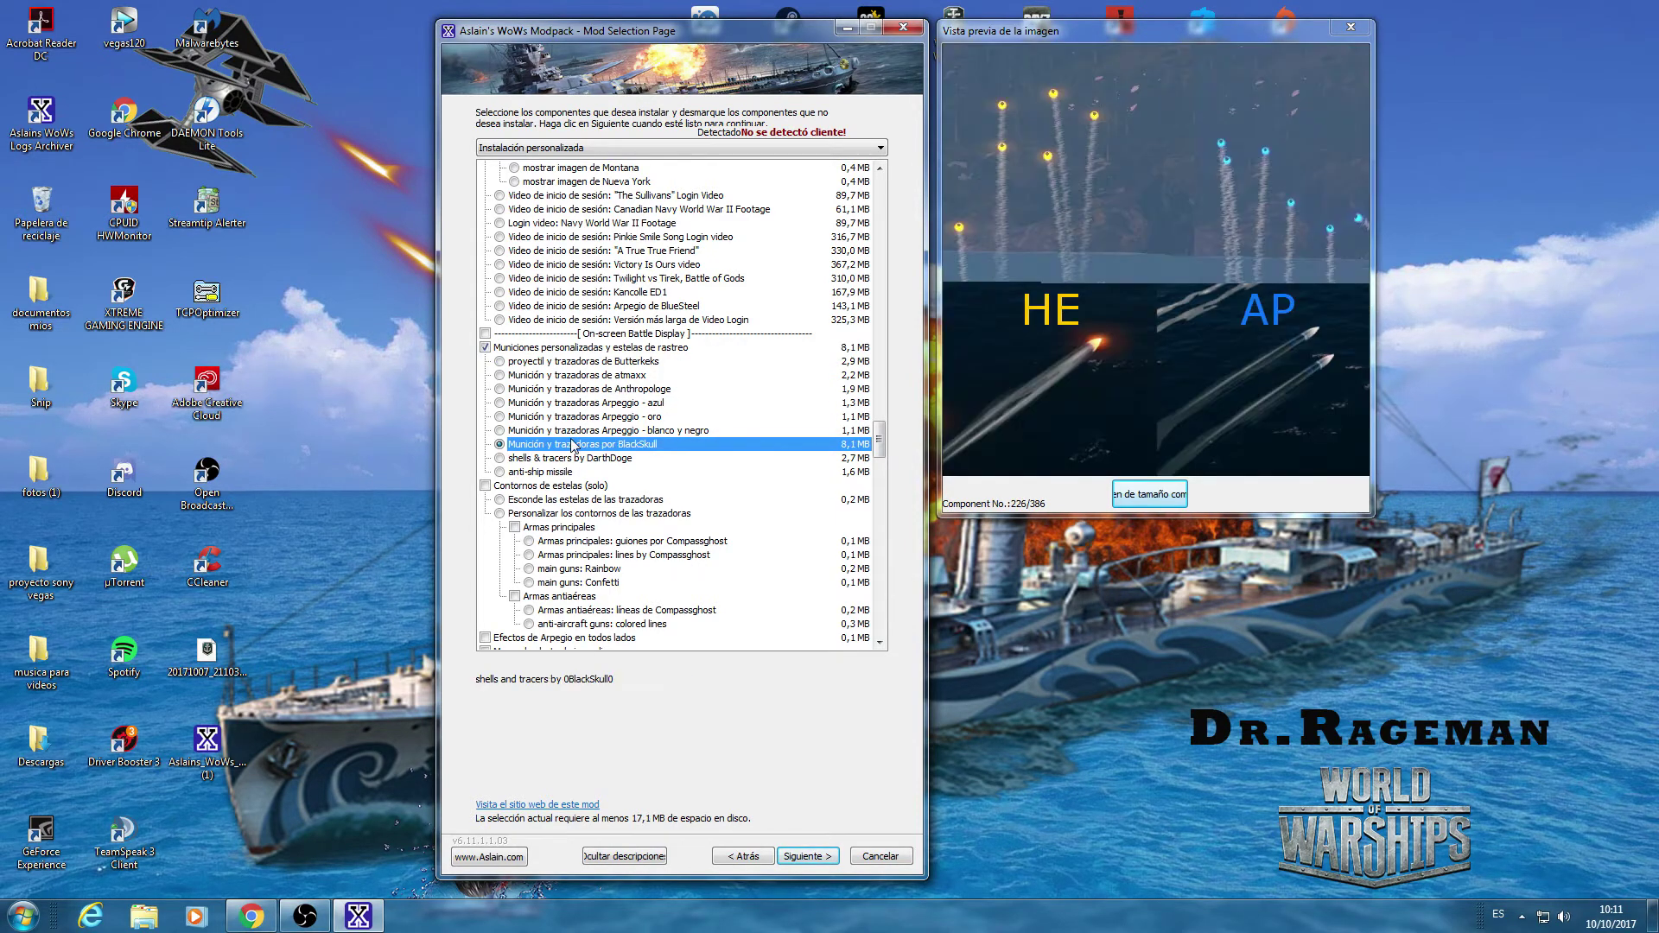
- Compare the hidden, Compassghost and Rainbow trails under Contornos de estelas, and deselect that group and Municiones personalizadas y estelas de rastreo
click(564, 487)
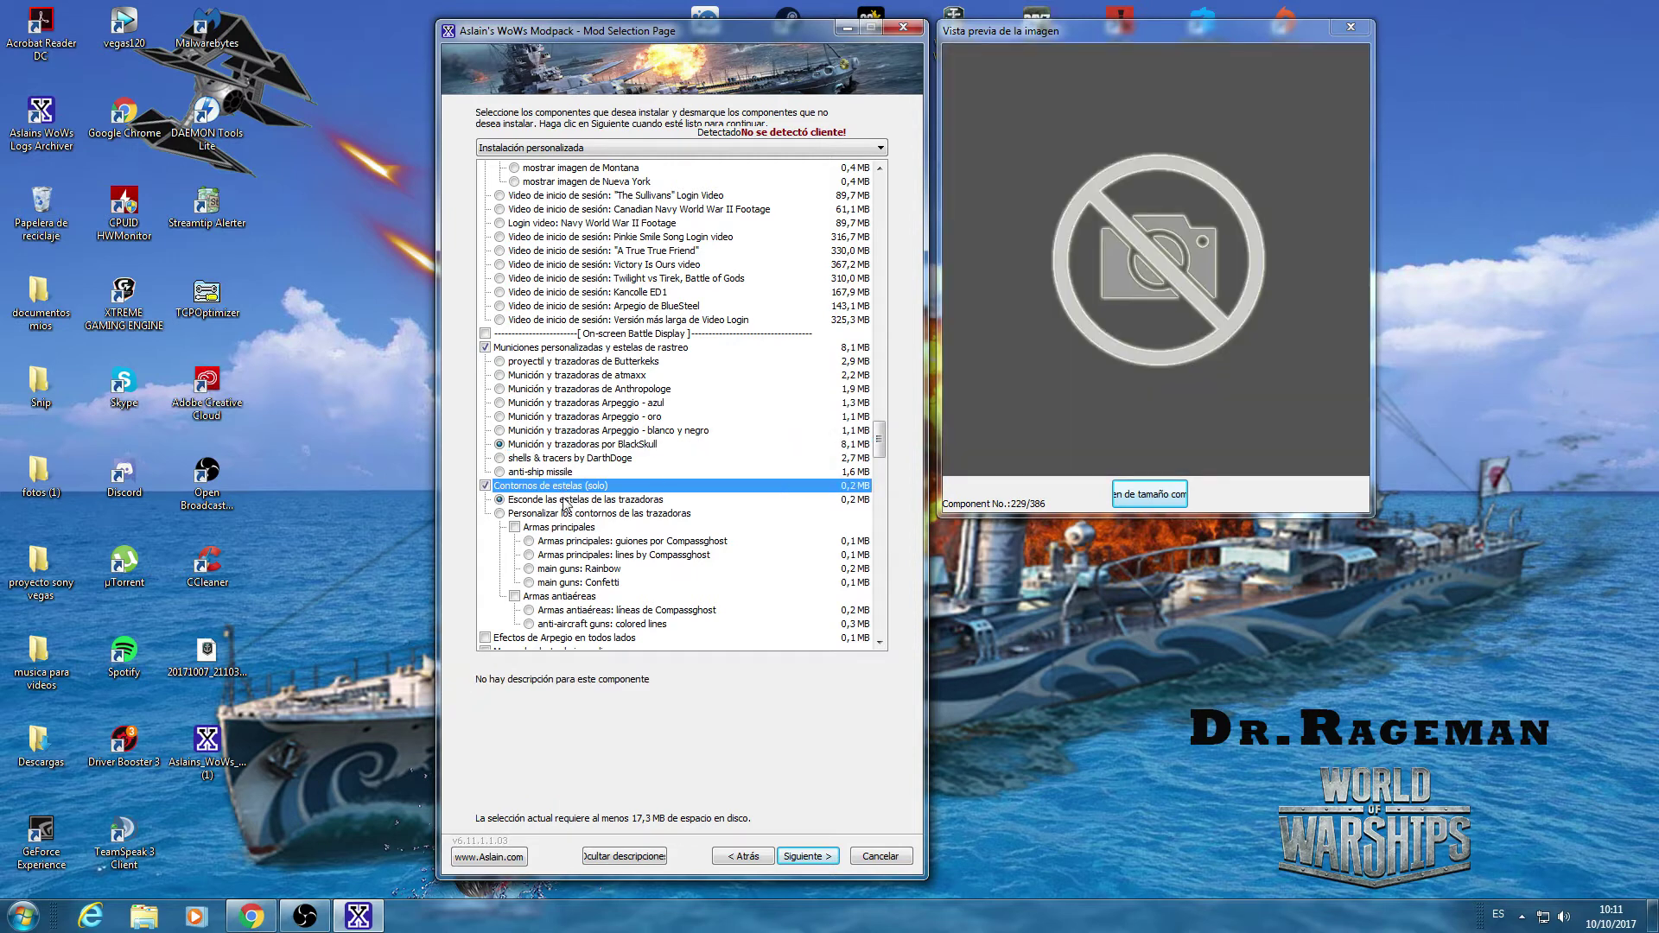
click(566, 501)
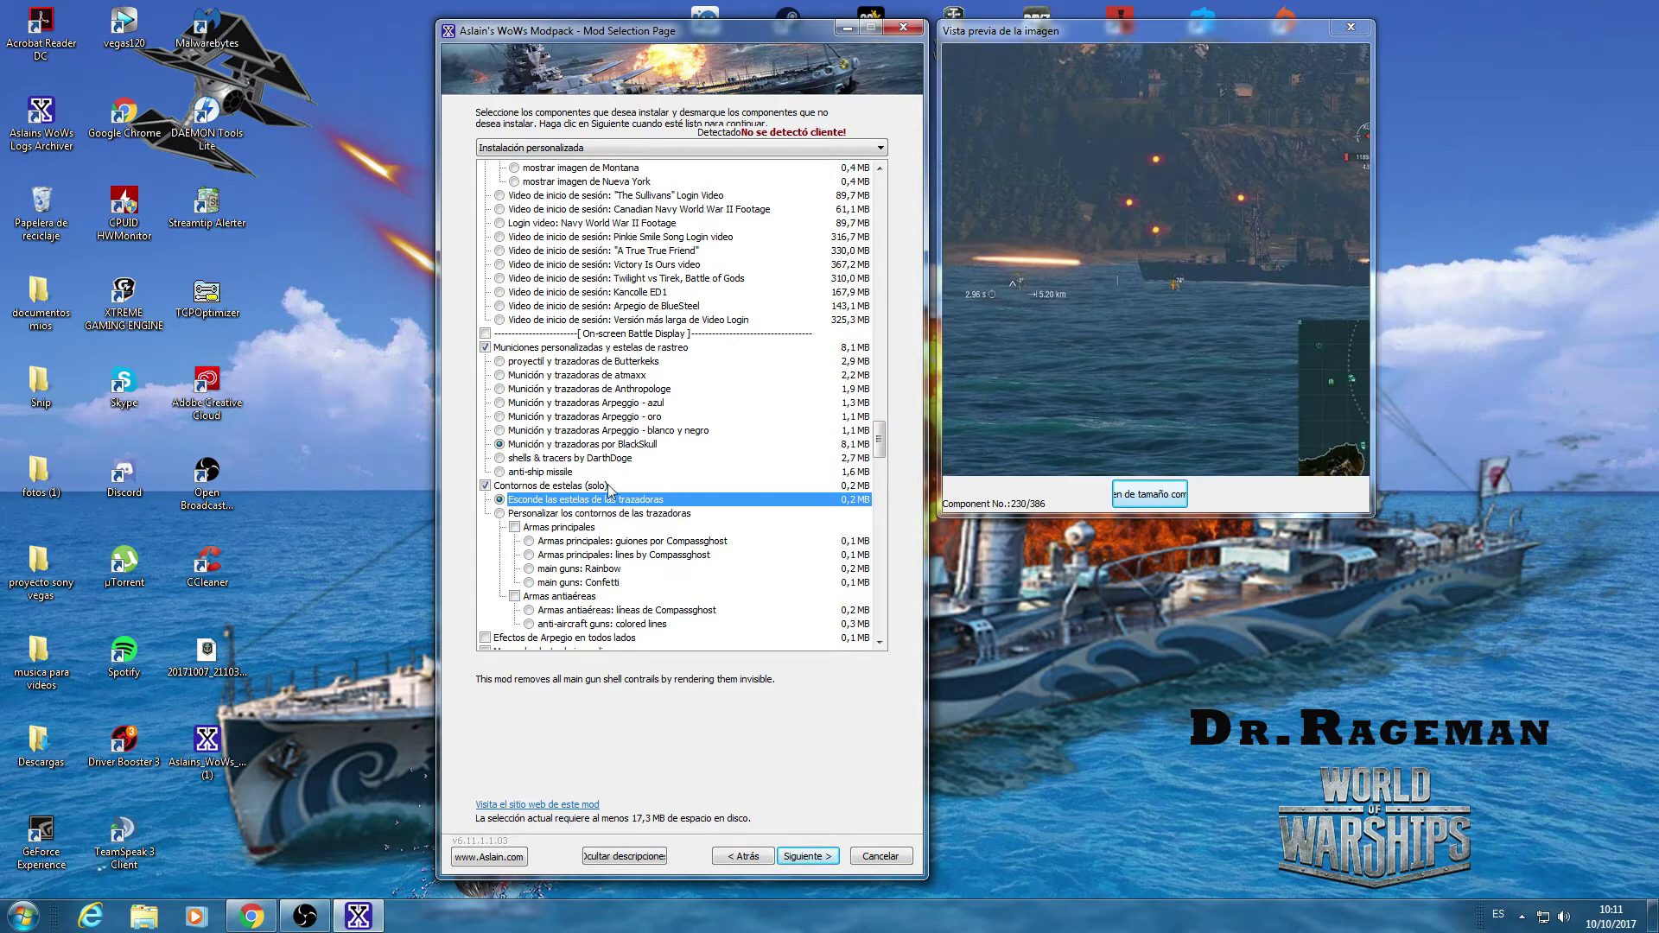
click(569, 541)
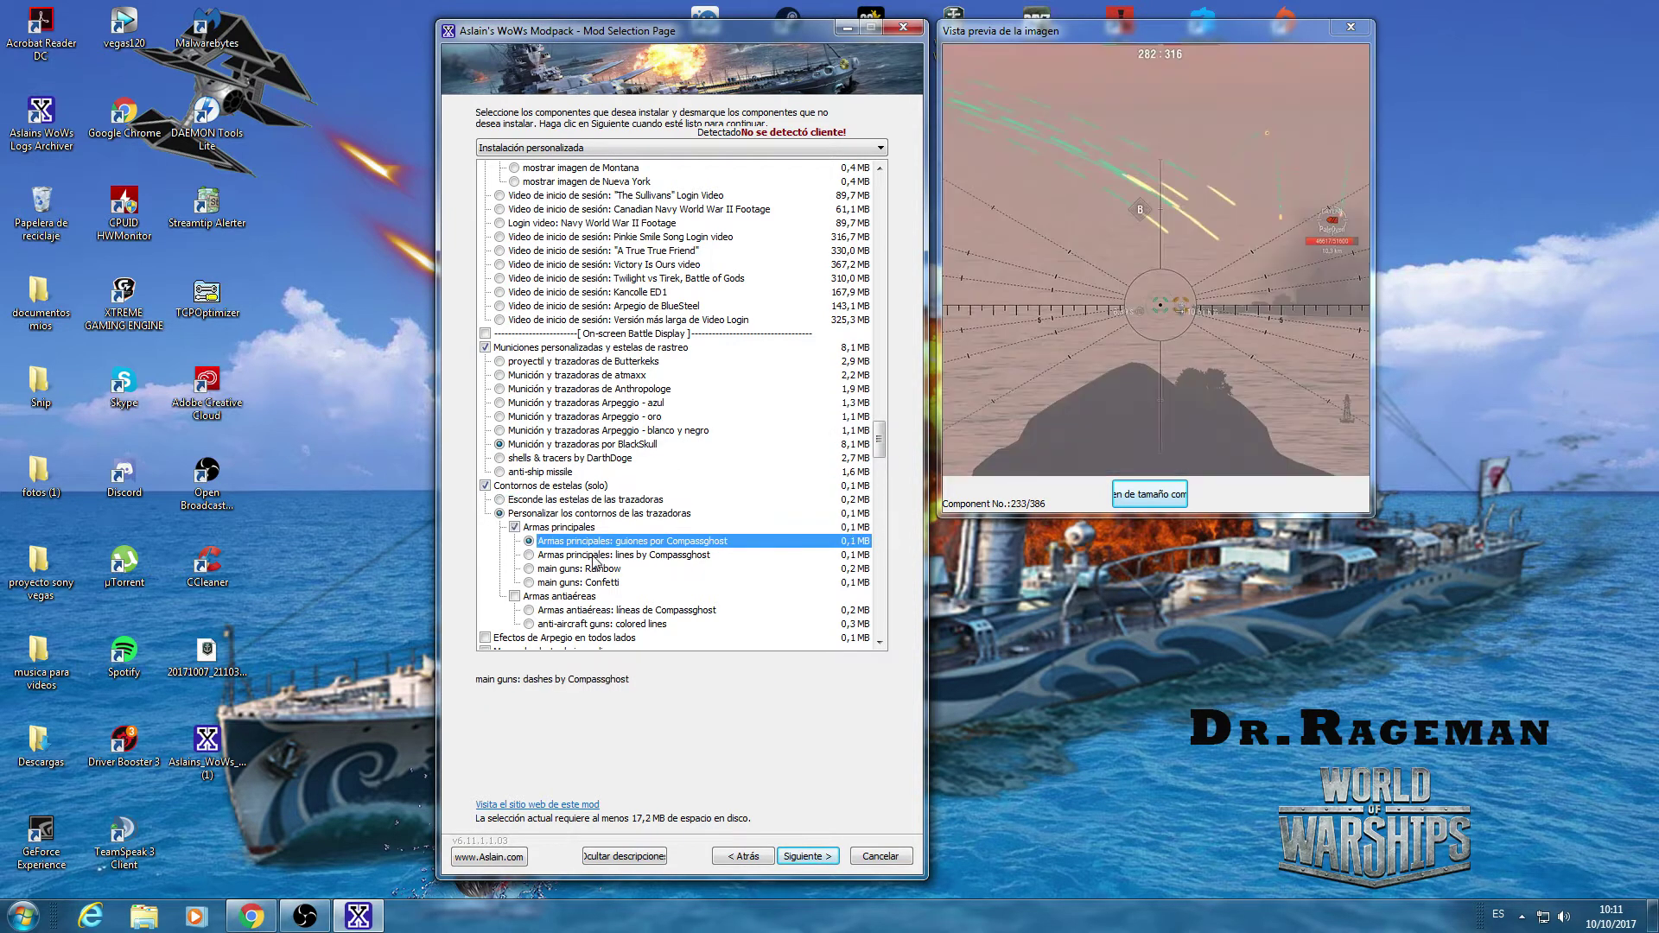
click(597, 555)
click(594, 569)
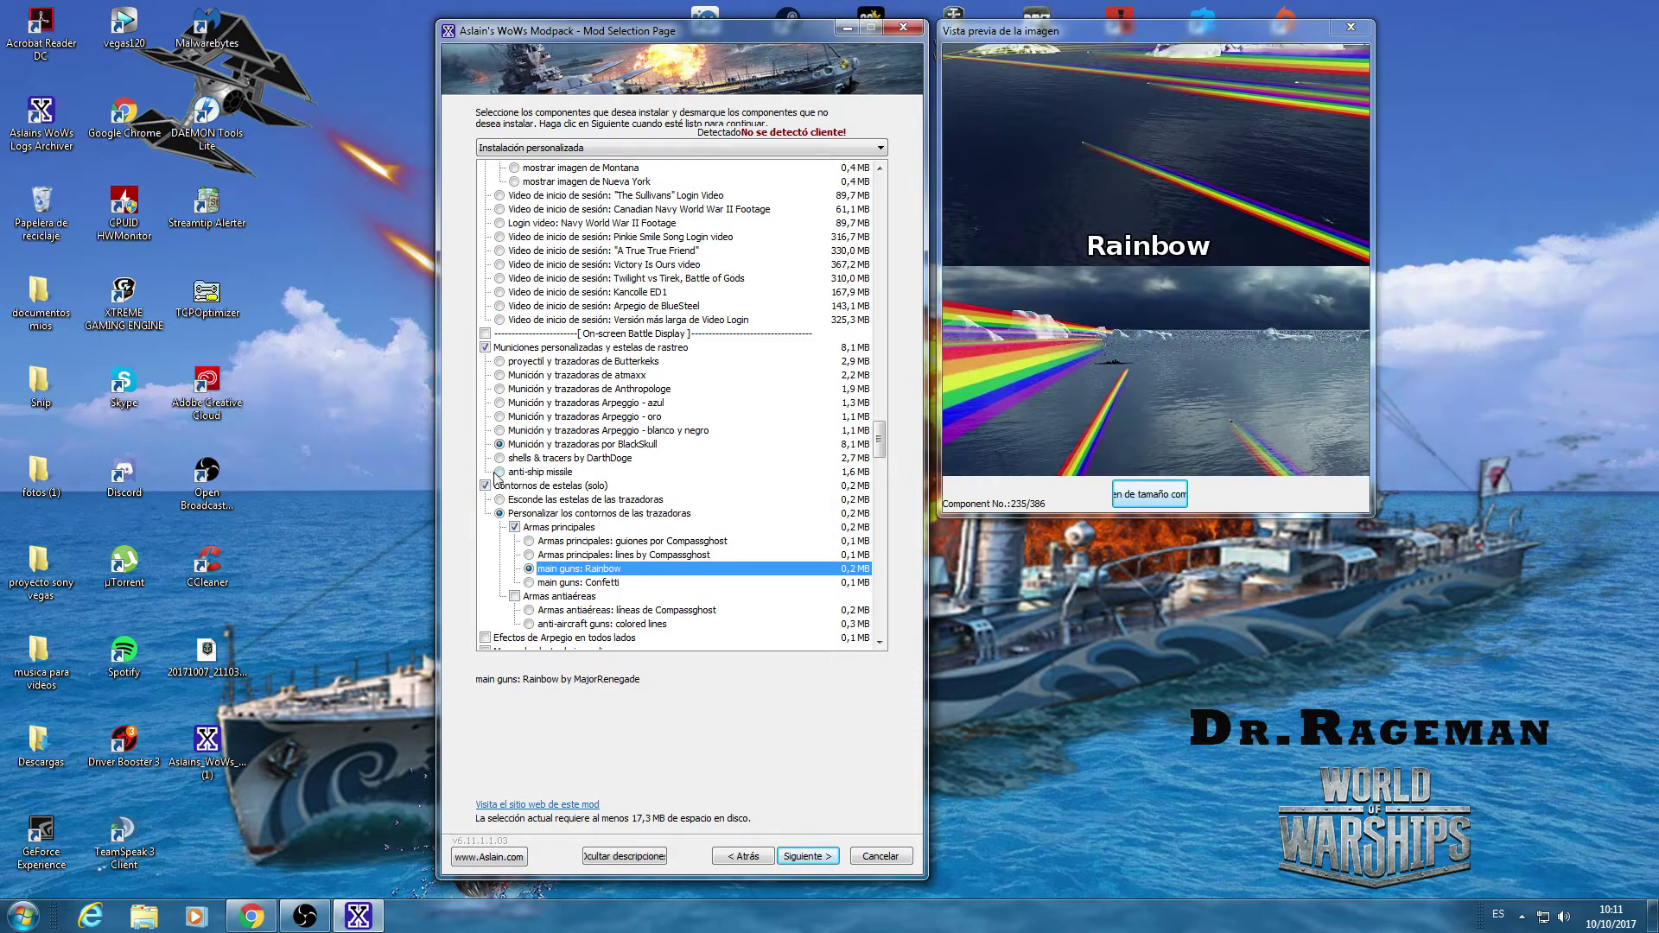
click(485, 486)
click(485, 347)
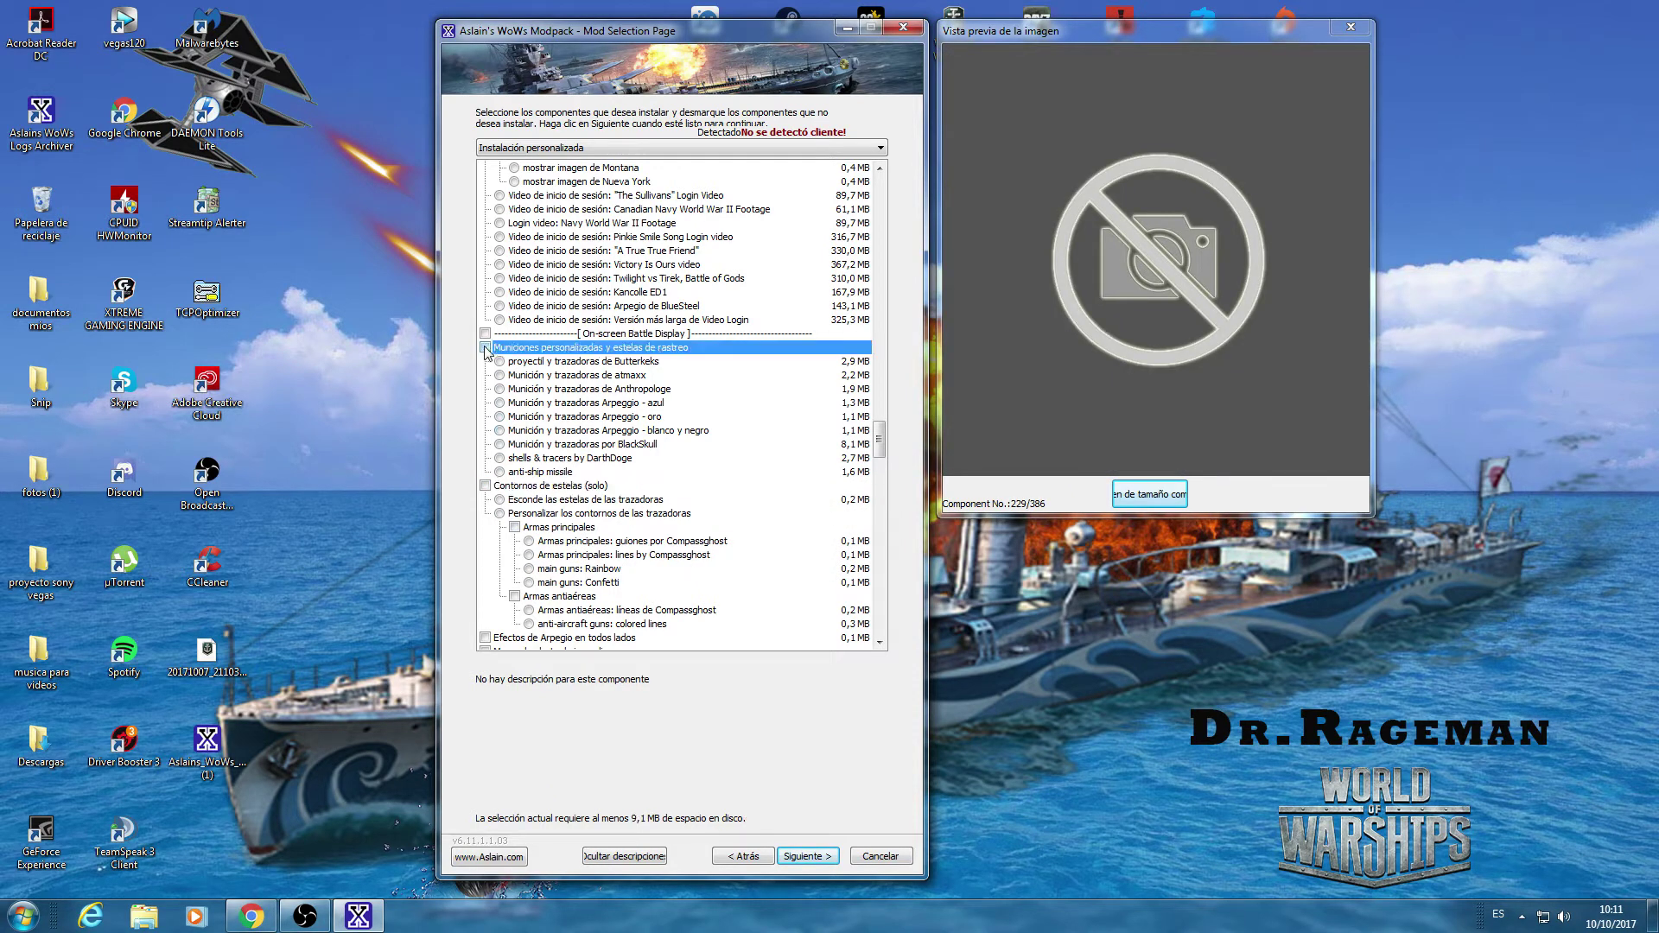
- Preview Efectos de Arpegio en todos lados and Ocultar pantalla de fuego, and deselect both mods
scroll(673, 419, down, 5)
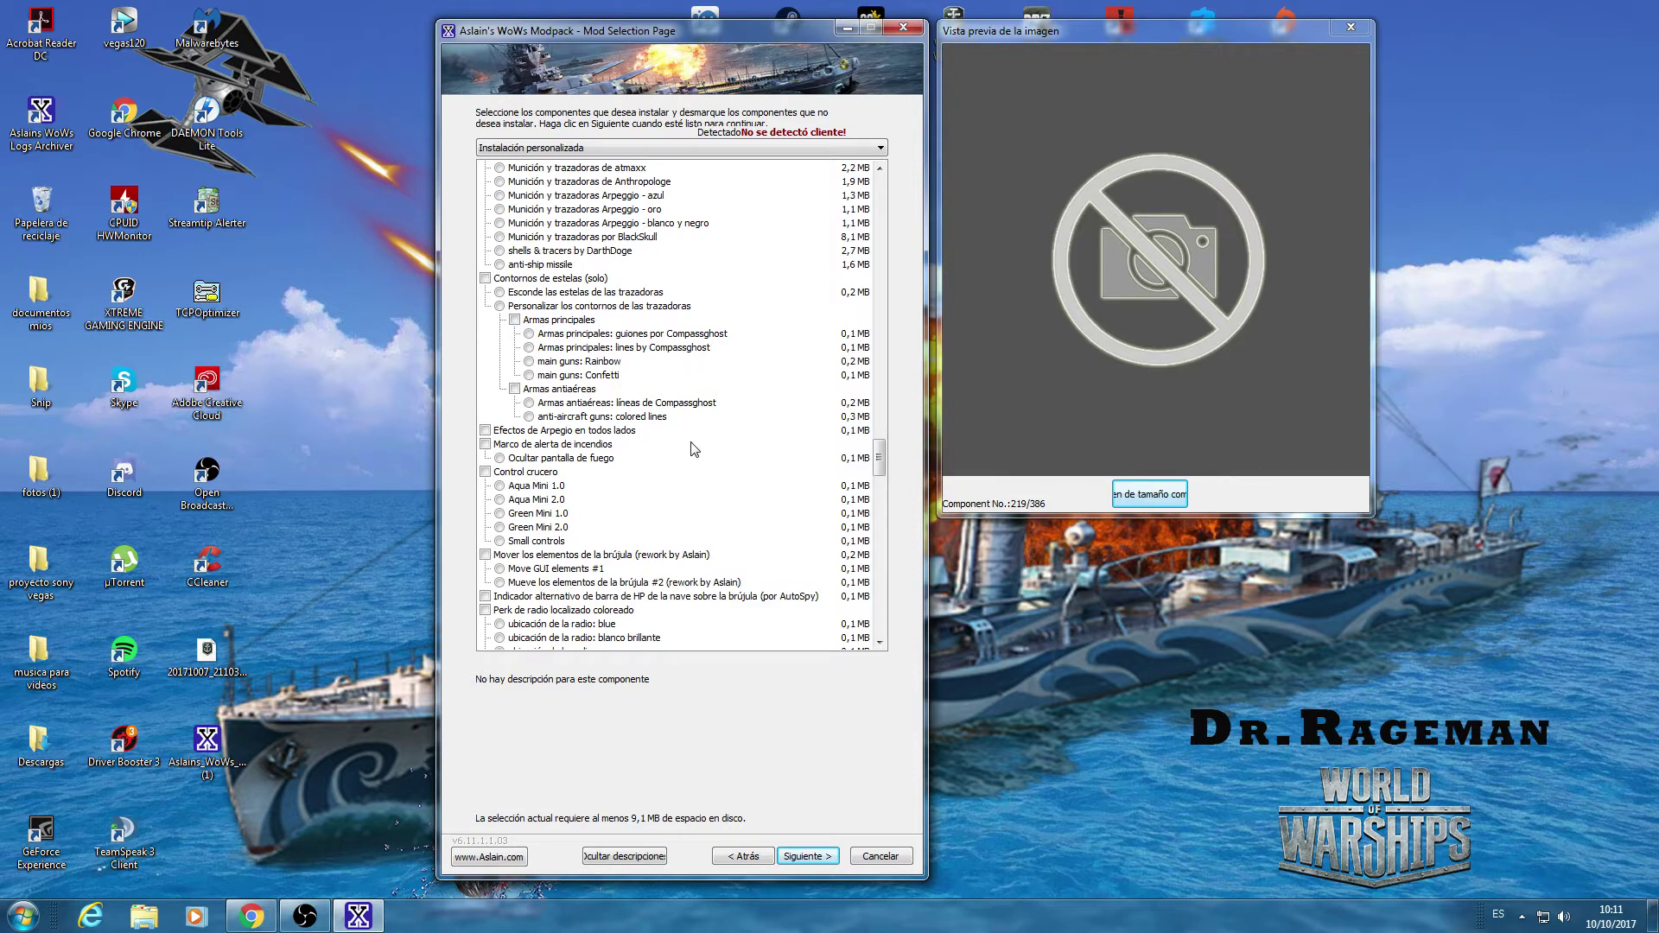
click(531, 432)
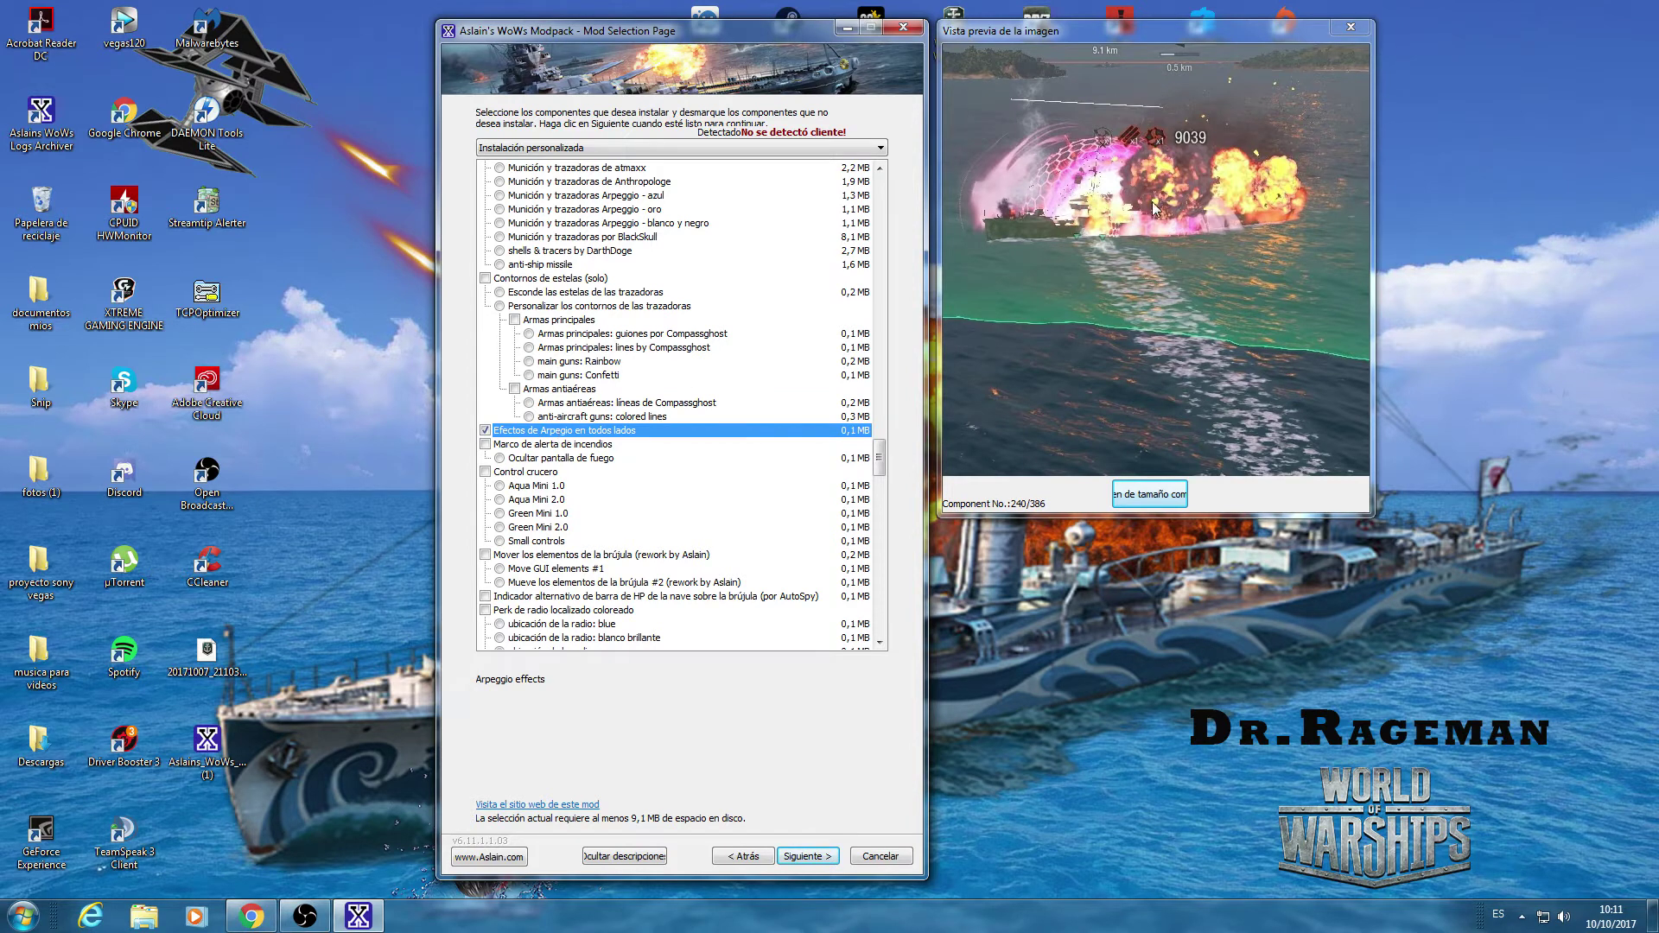
click(558, 446)
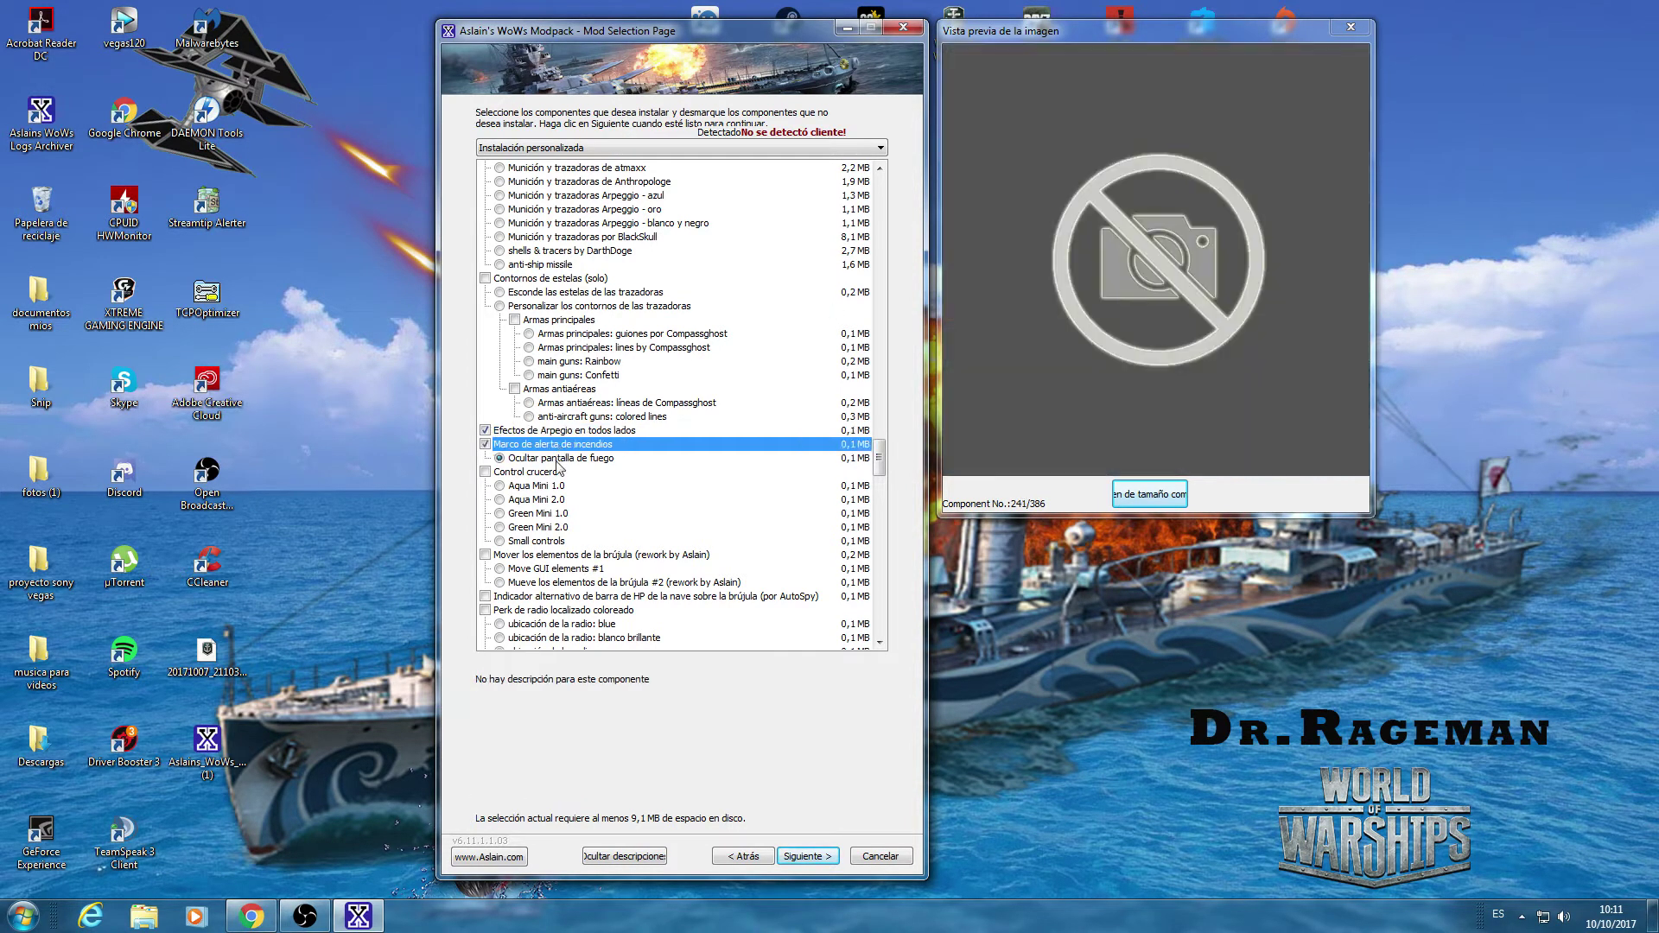
click(562, 459)
click(491, 431)
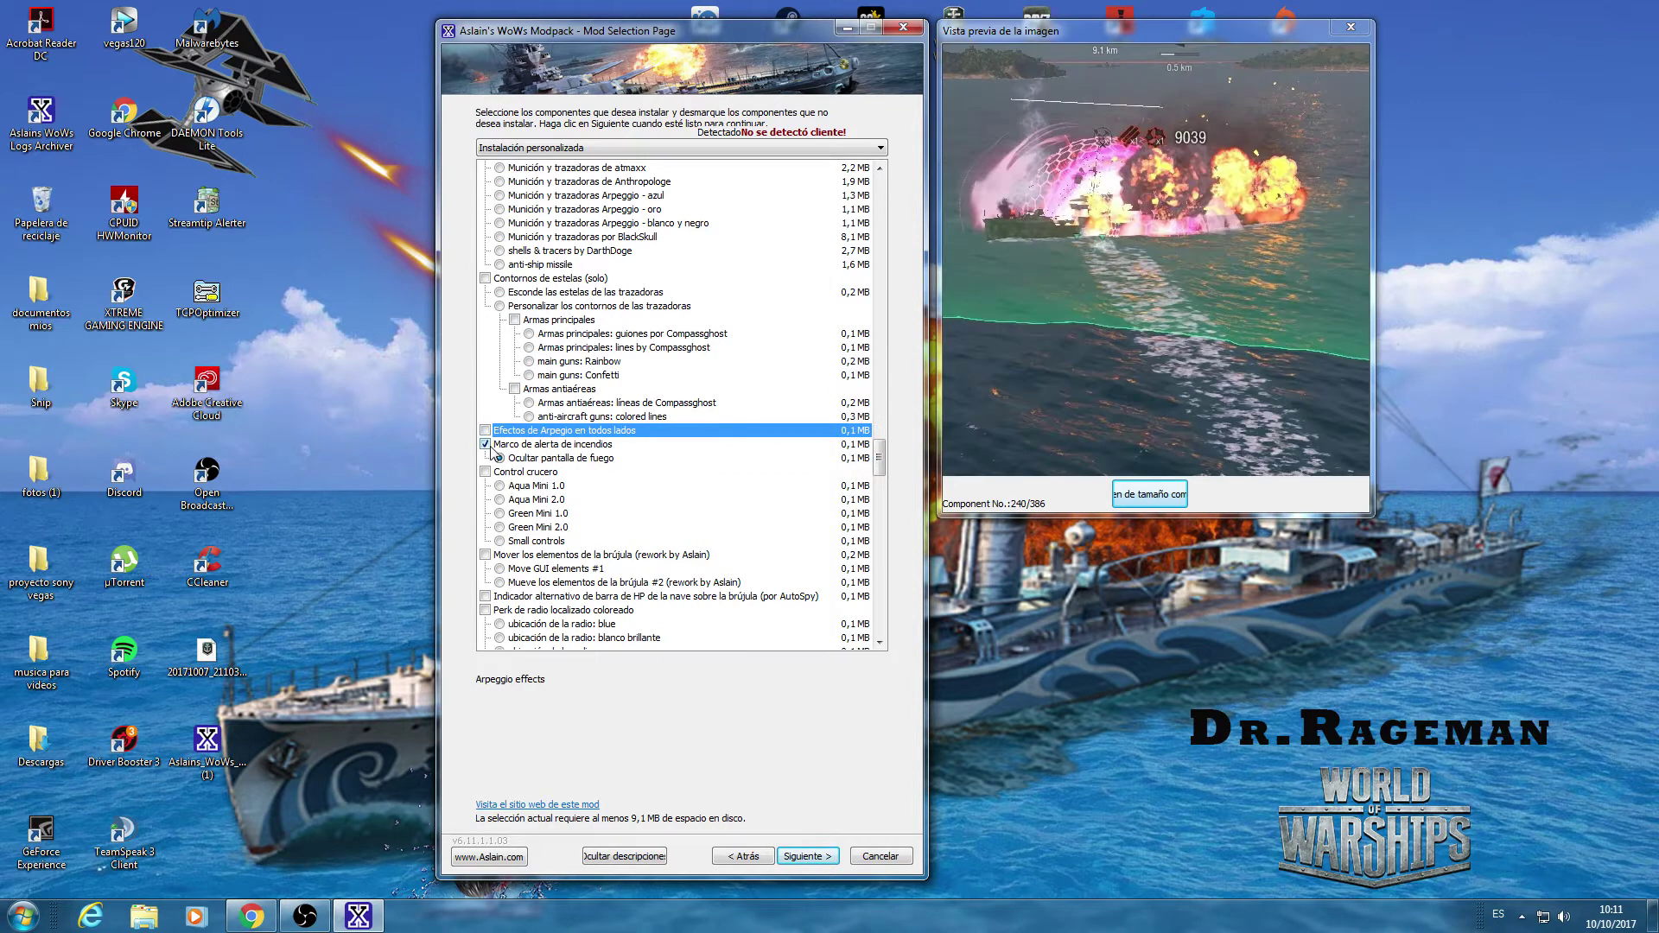
click(489, 444)
- Compare the Aqua Mini, Green Mini and Small controls variants under Control crucero, and deselect the group
click(530, 473)
click(536, 486)
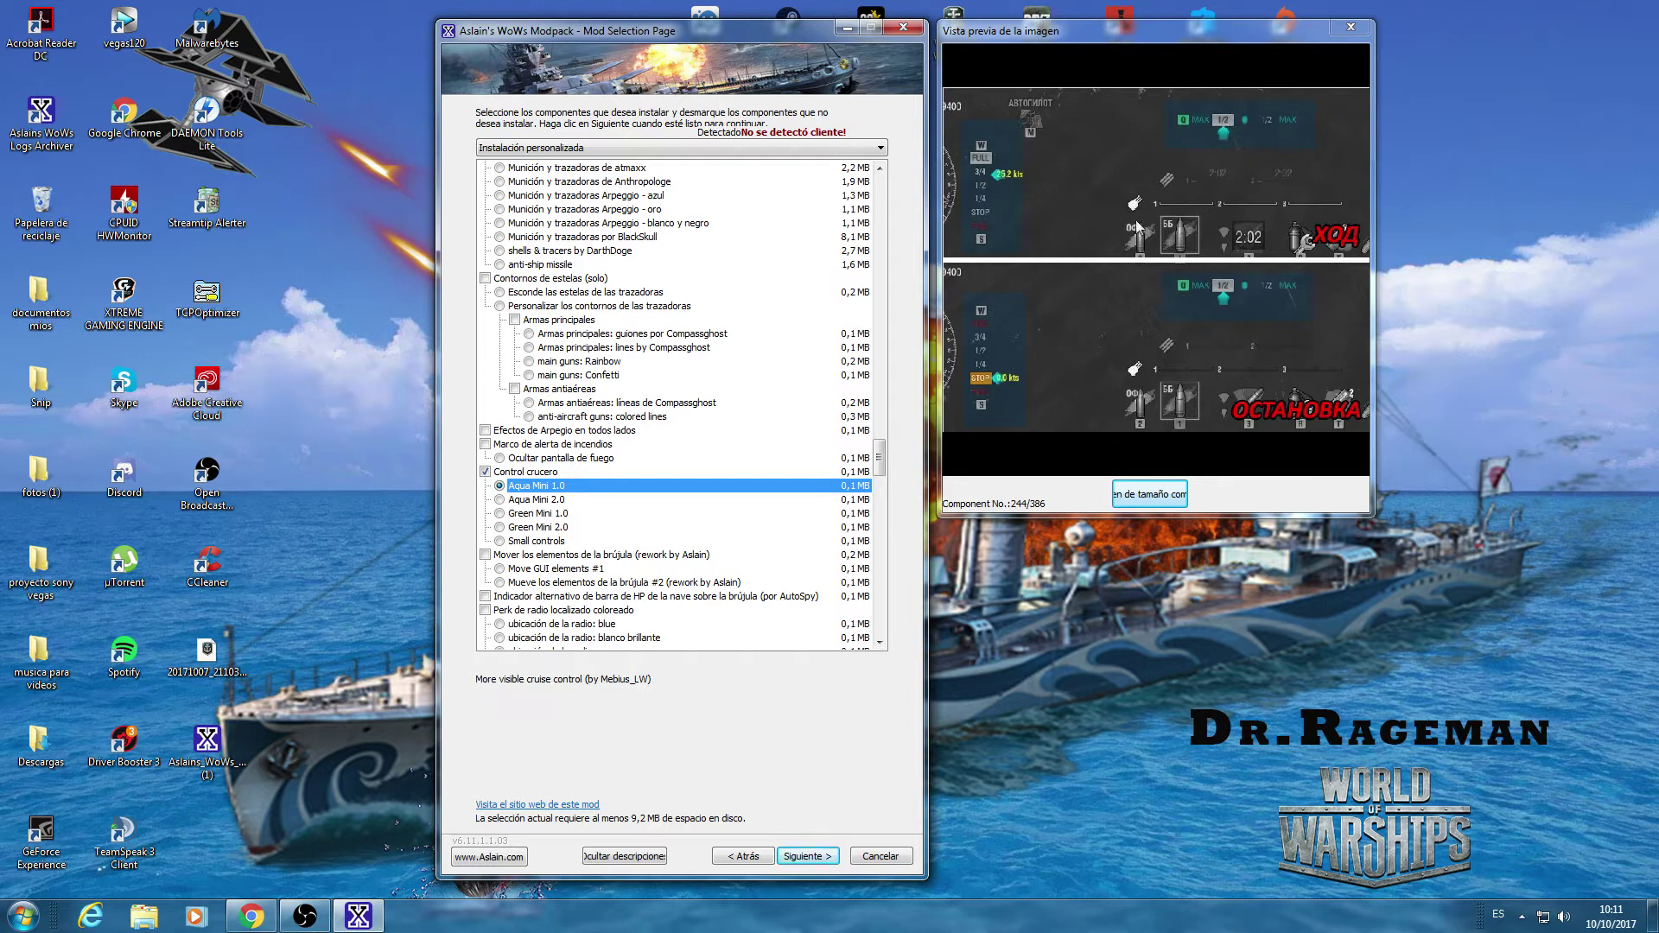
click(524, 499)
click(532, 513)
click(537, 528)
click(537, 540)
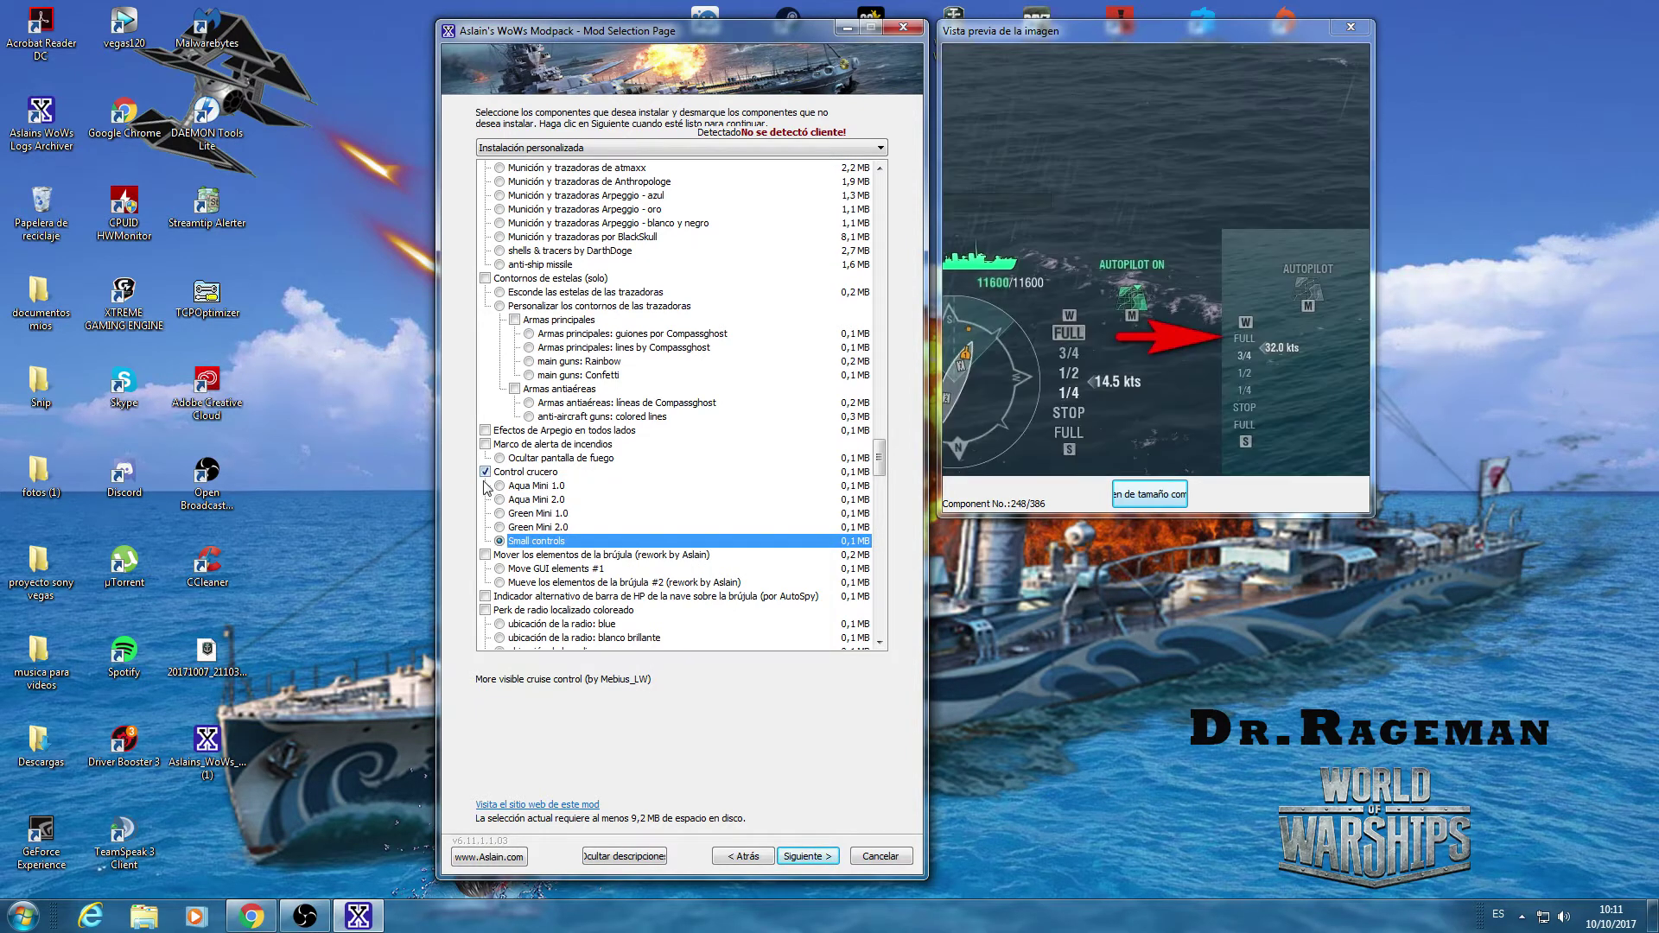
click(485, 471)
- Preview Move GUI elements #1 and the alternative HP bar indicator above the compass, leaving both deselected
click(557, 568)
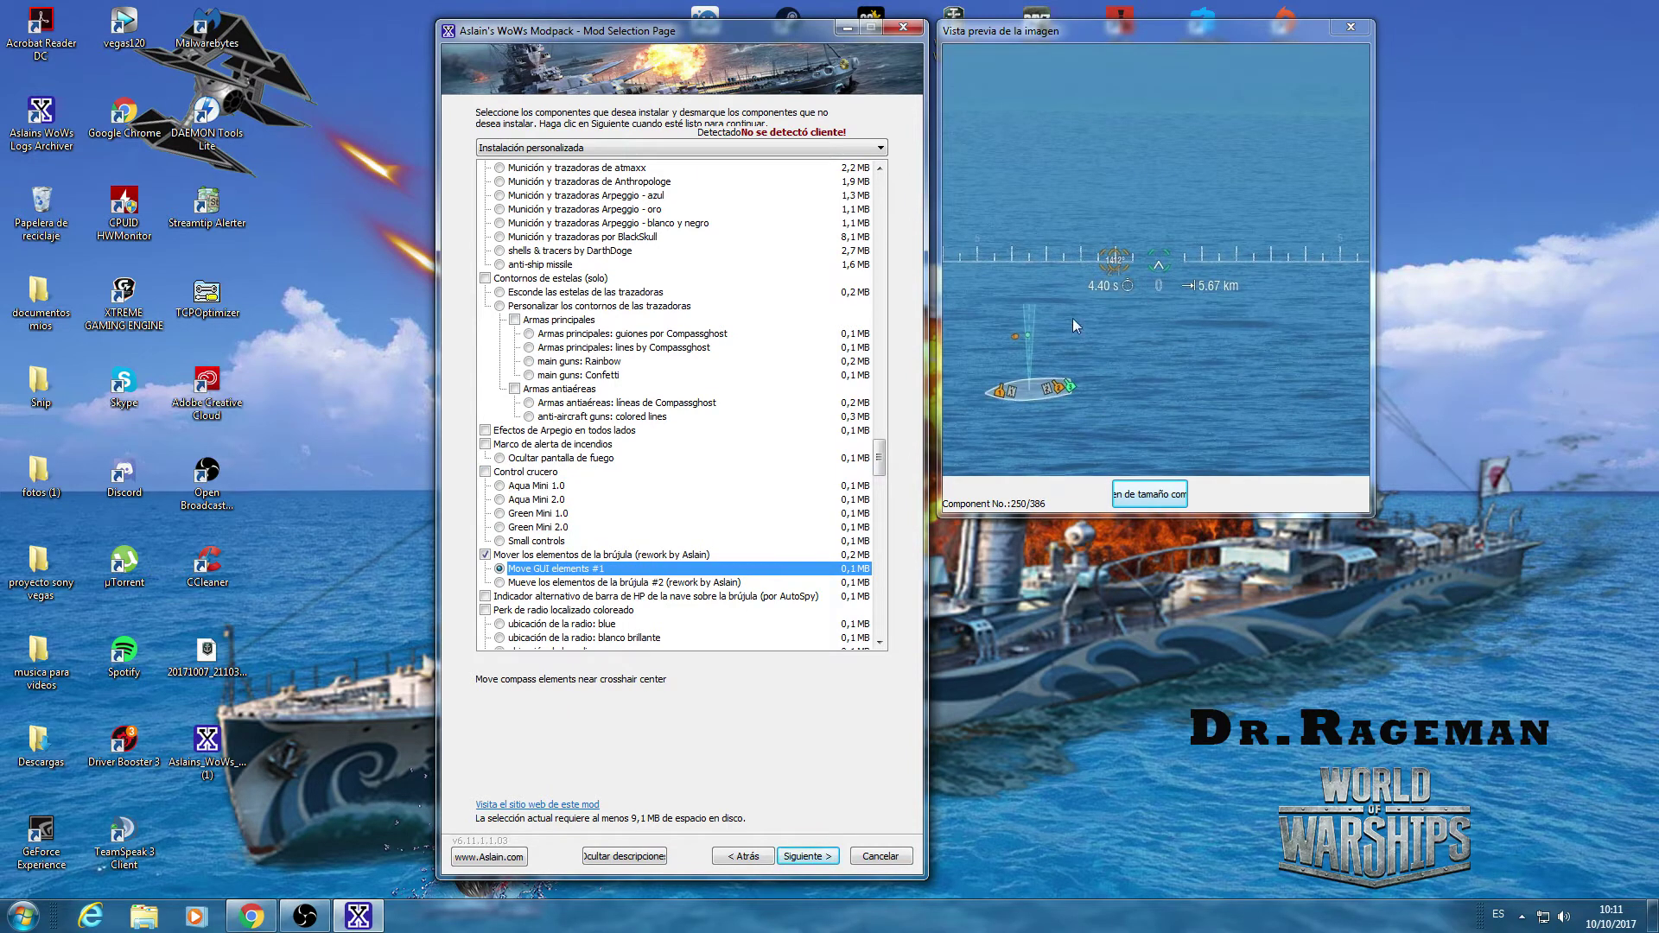
click(485, 555)
scroll(654, 553, down, 7)
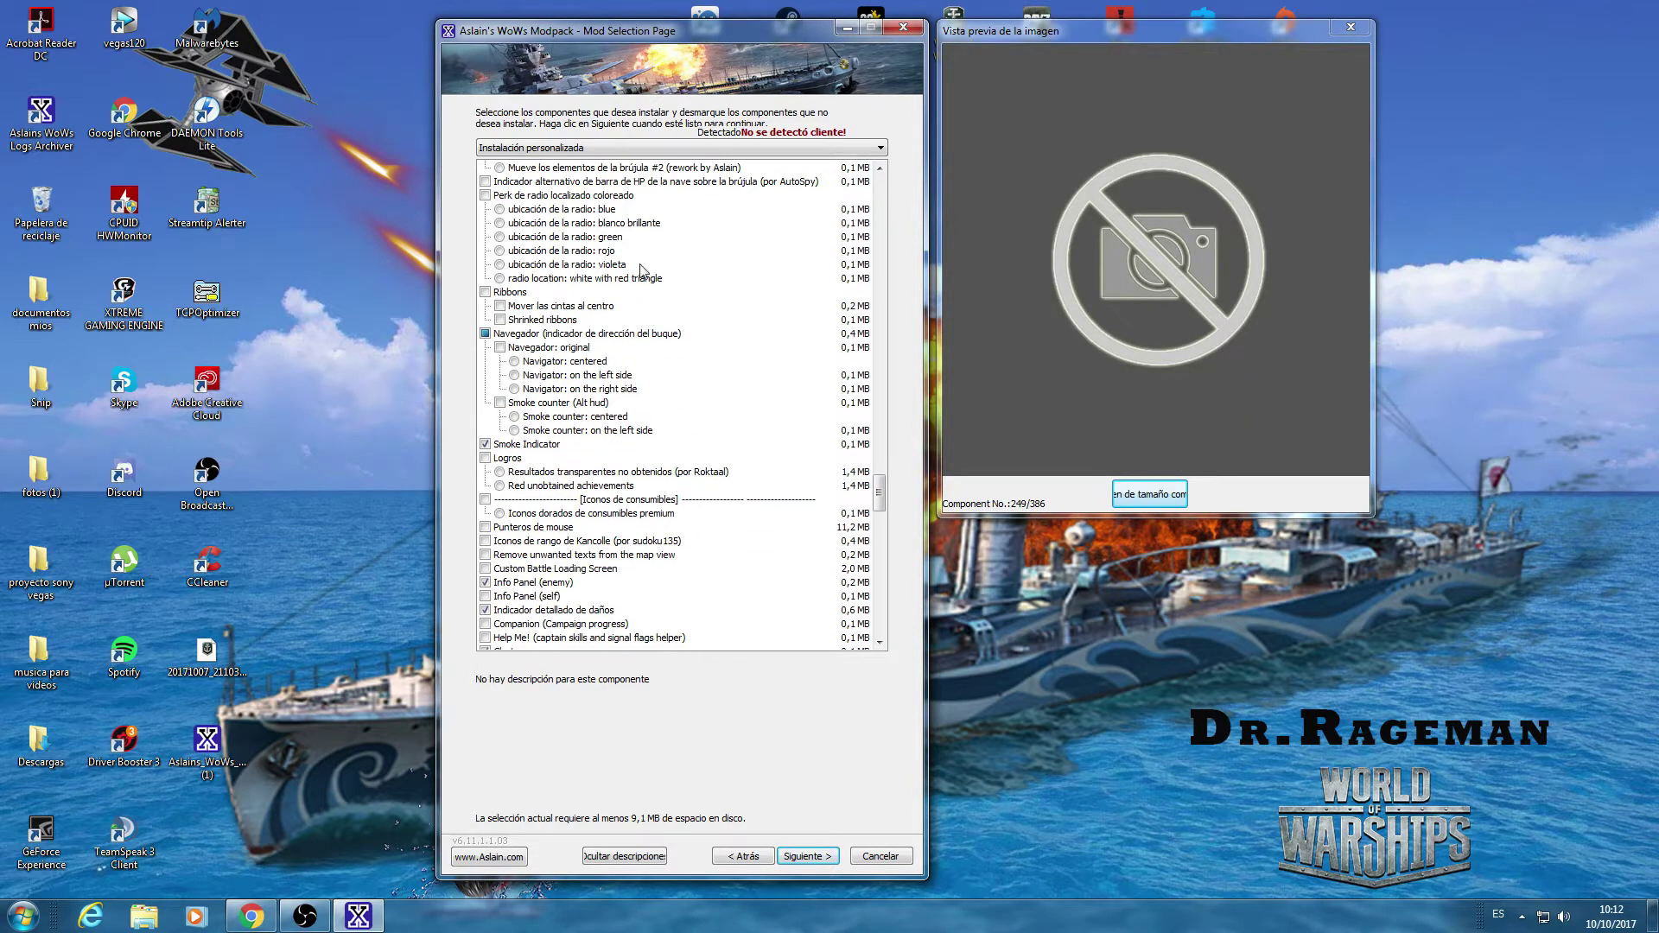
click(654, 183)
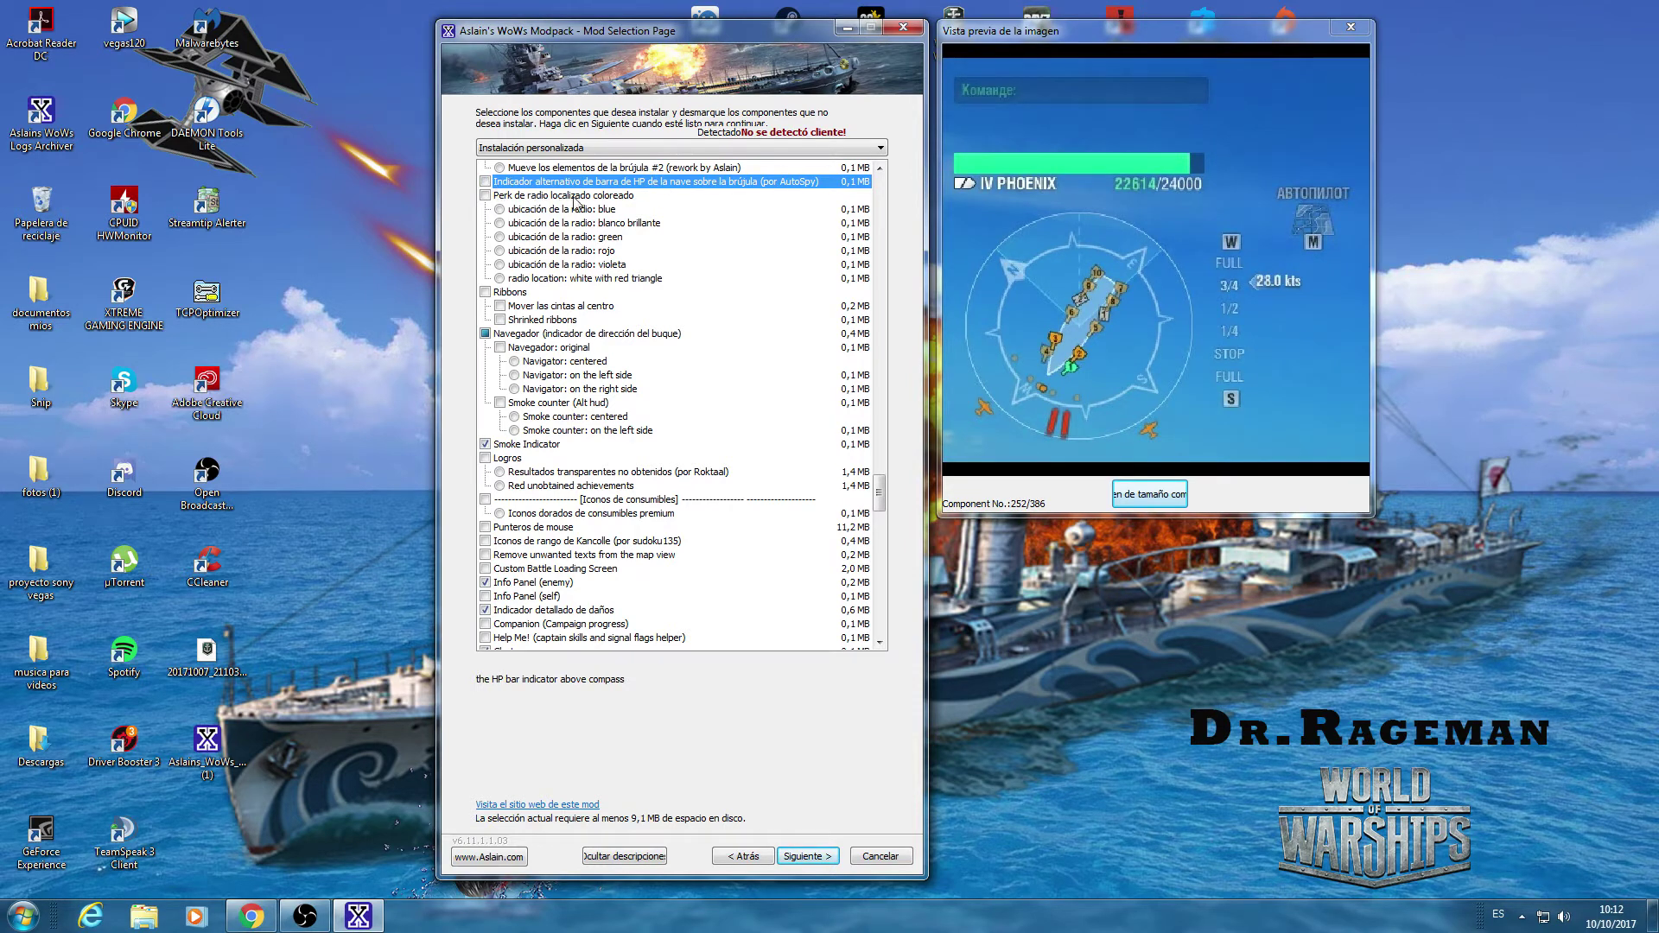
- Compare the colour variants under Perk de radio localizado coloreado, and deselect the group
click(574, 197)
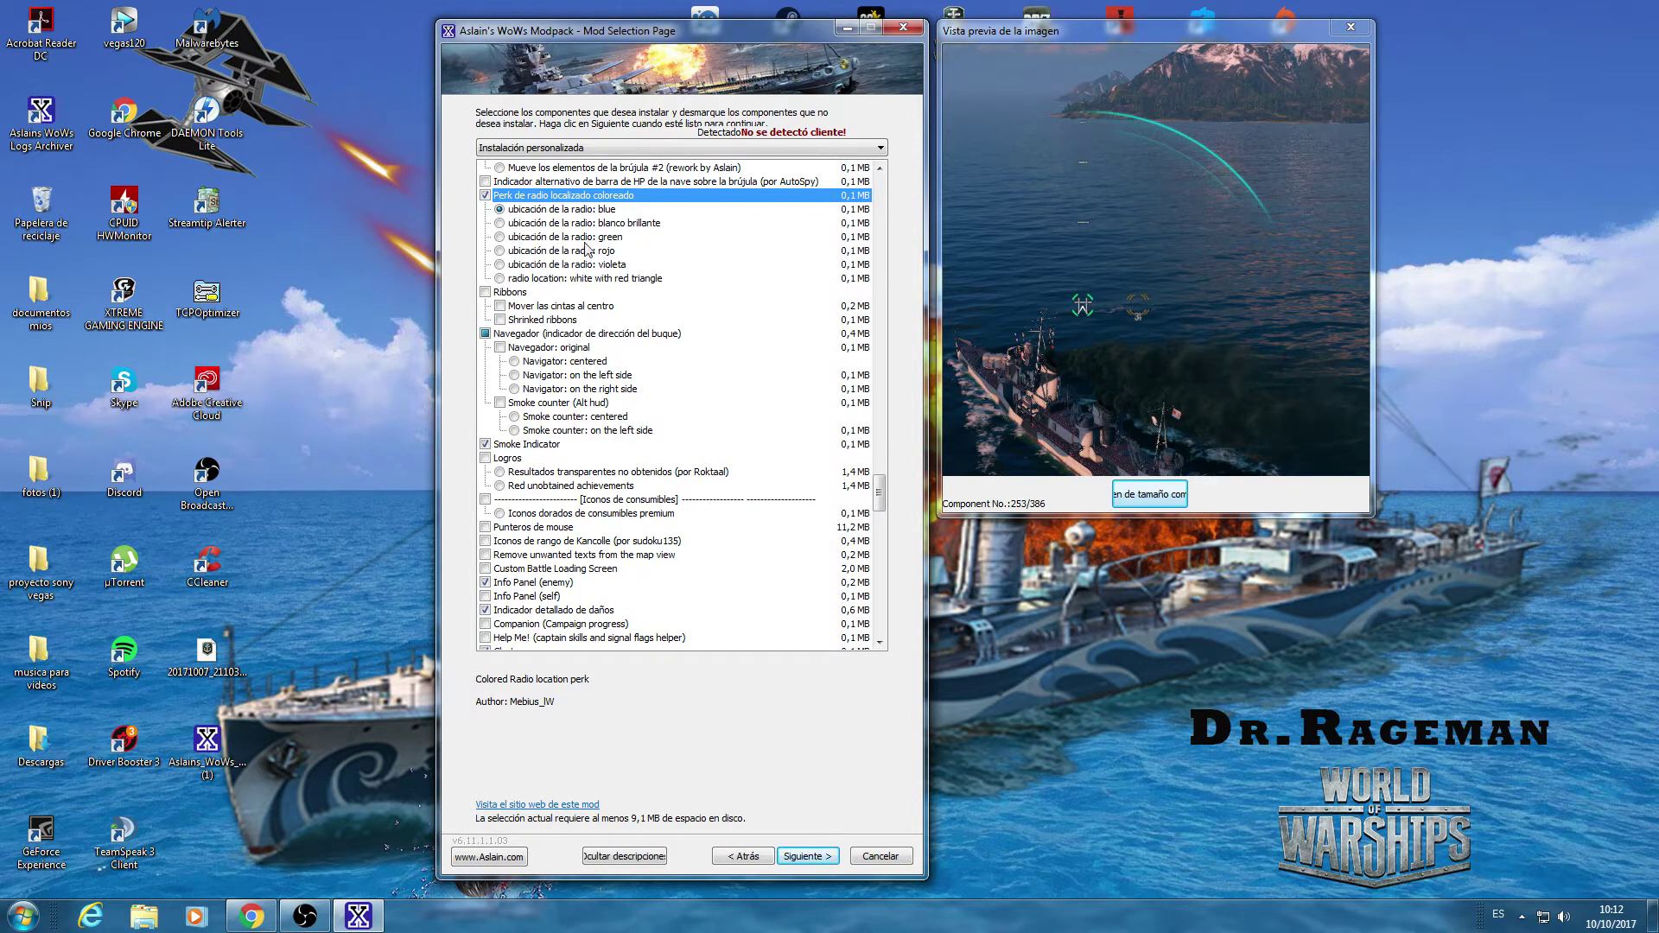
click(540, 224)
click(549, 241)
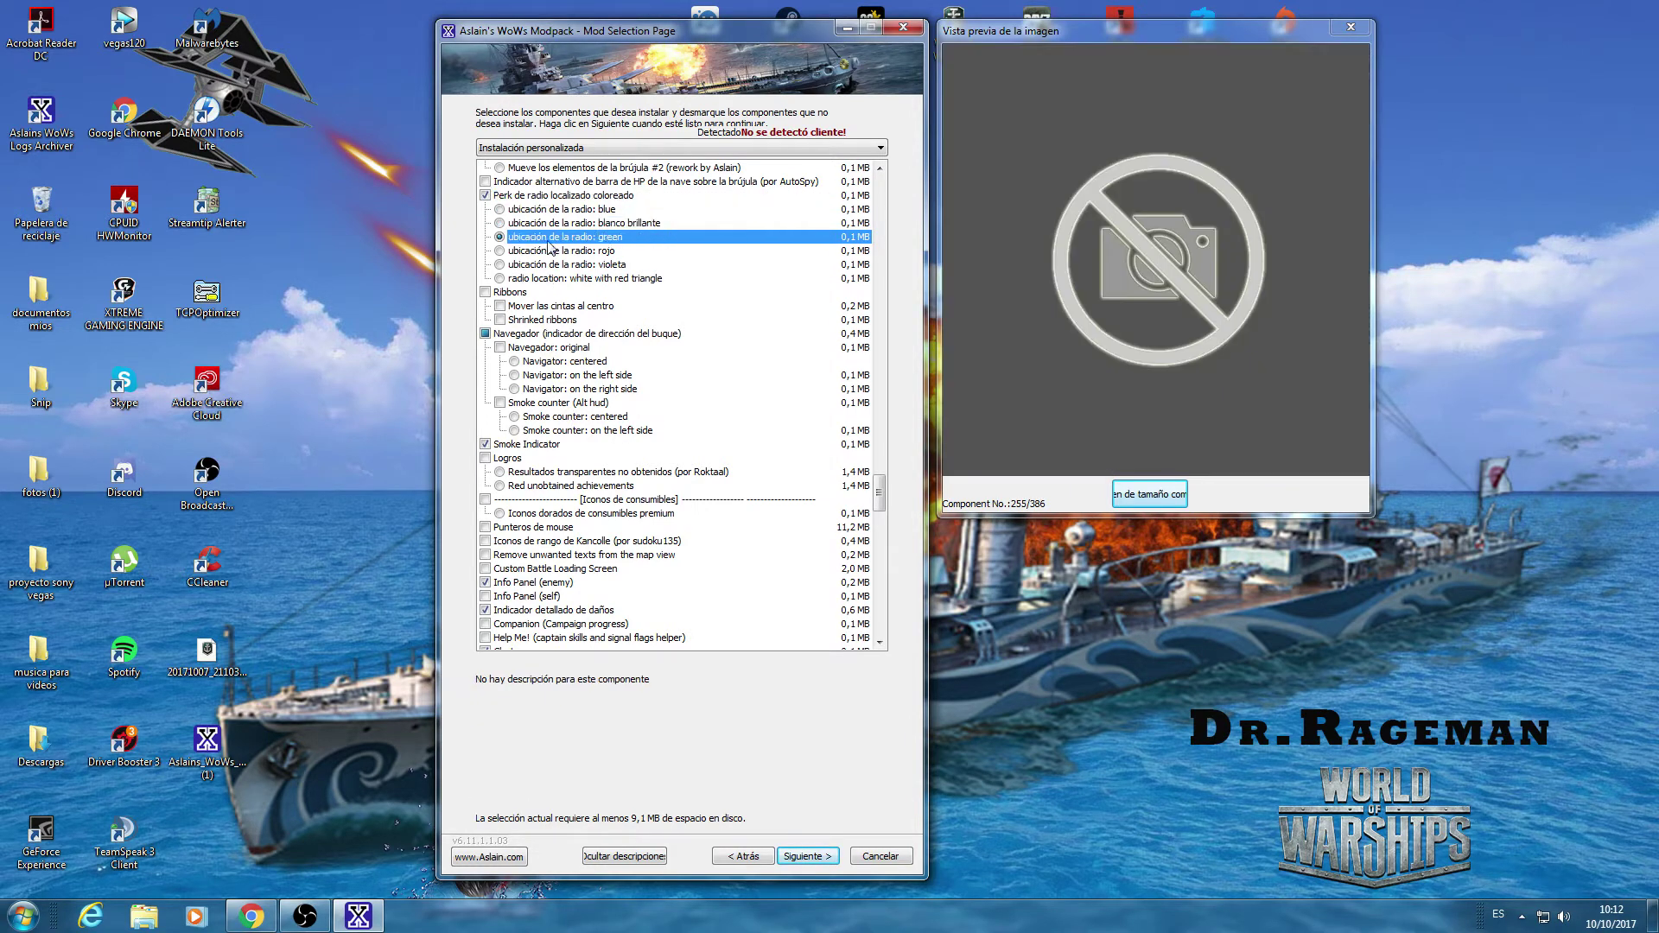
click(527, 222)
click(529, 252)
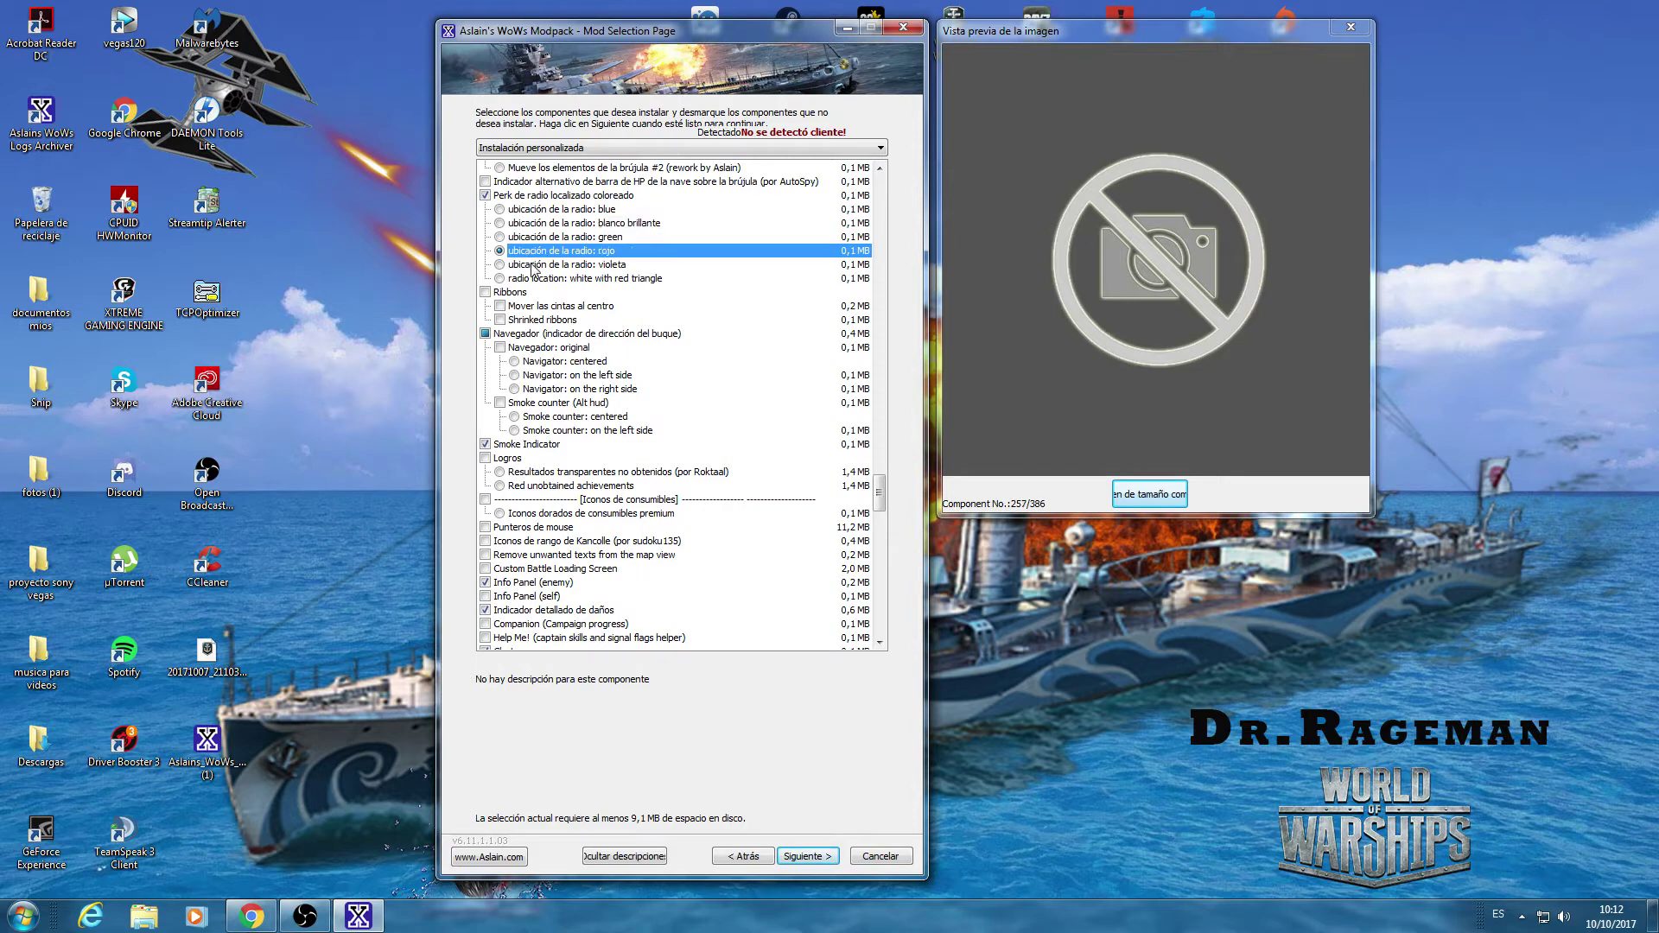
click(531, 265)
click(536, 279)
click(529, 210)
click(516, 197)
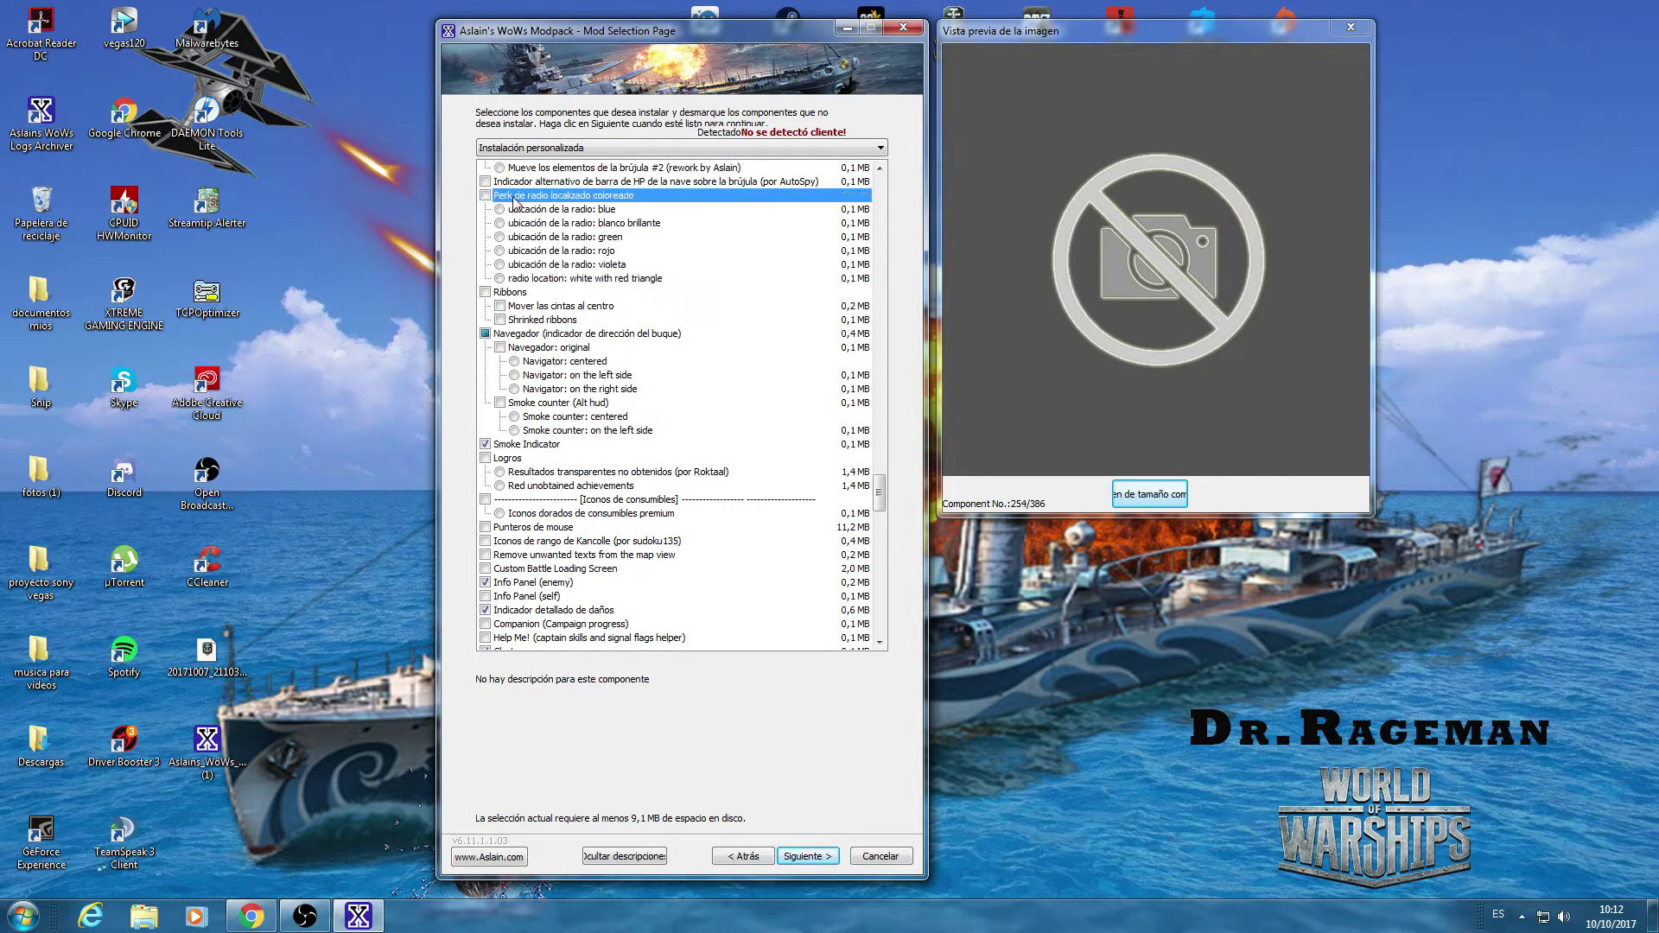
- Select Mover las cintas al centro under Ribbons and check its full-size preview image
click(546, 308)
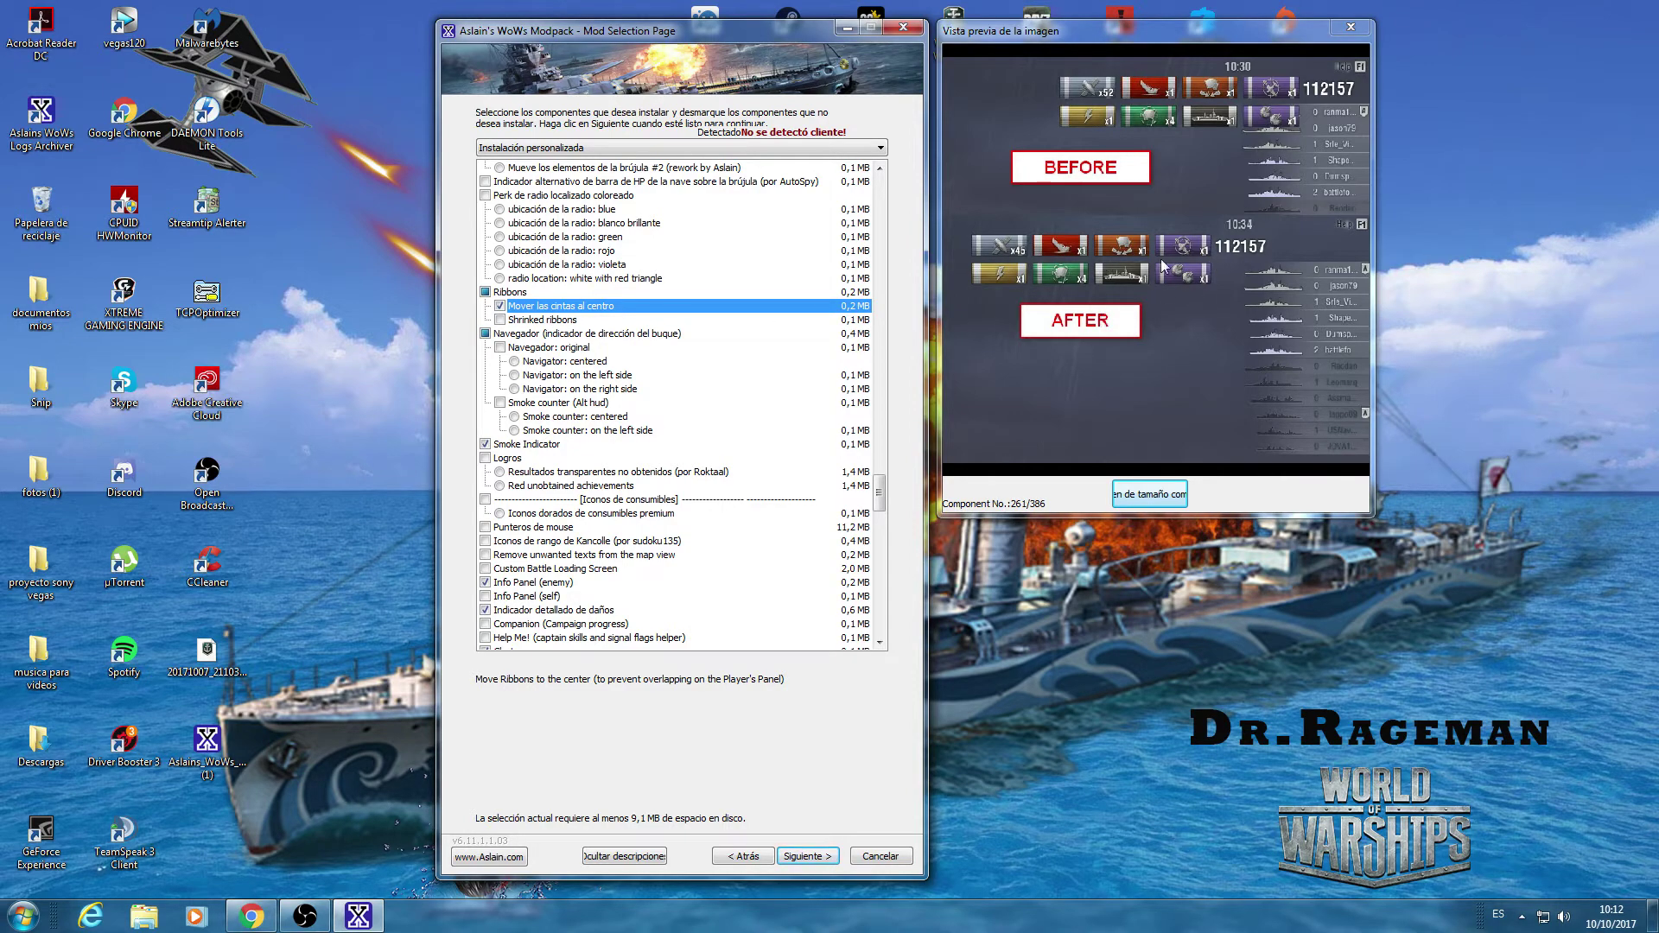
click(1145, 494)
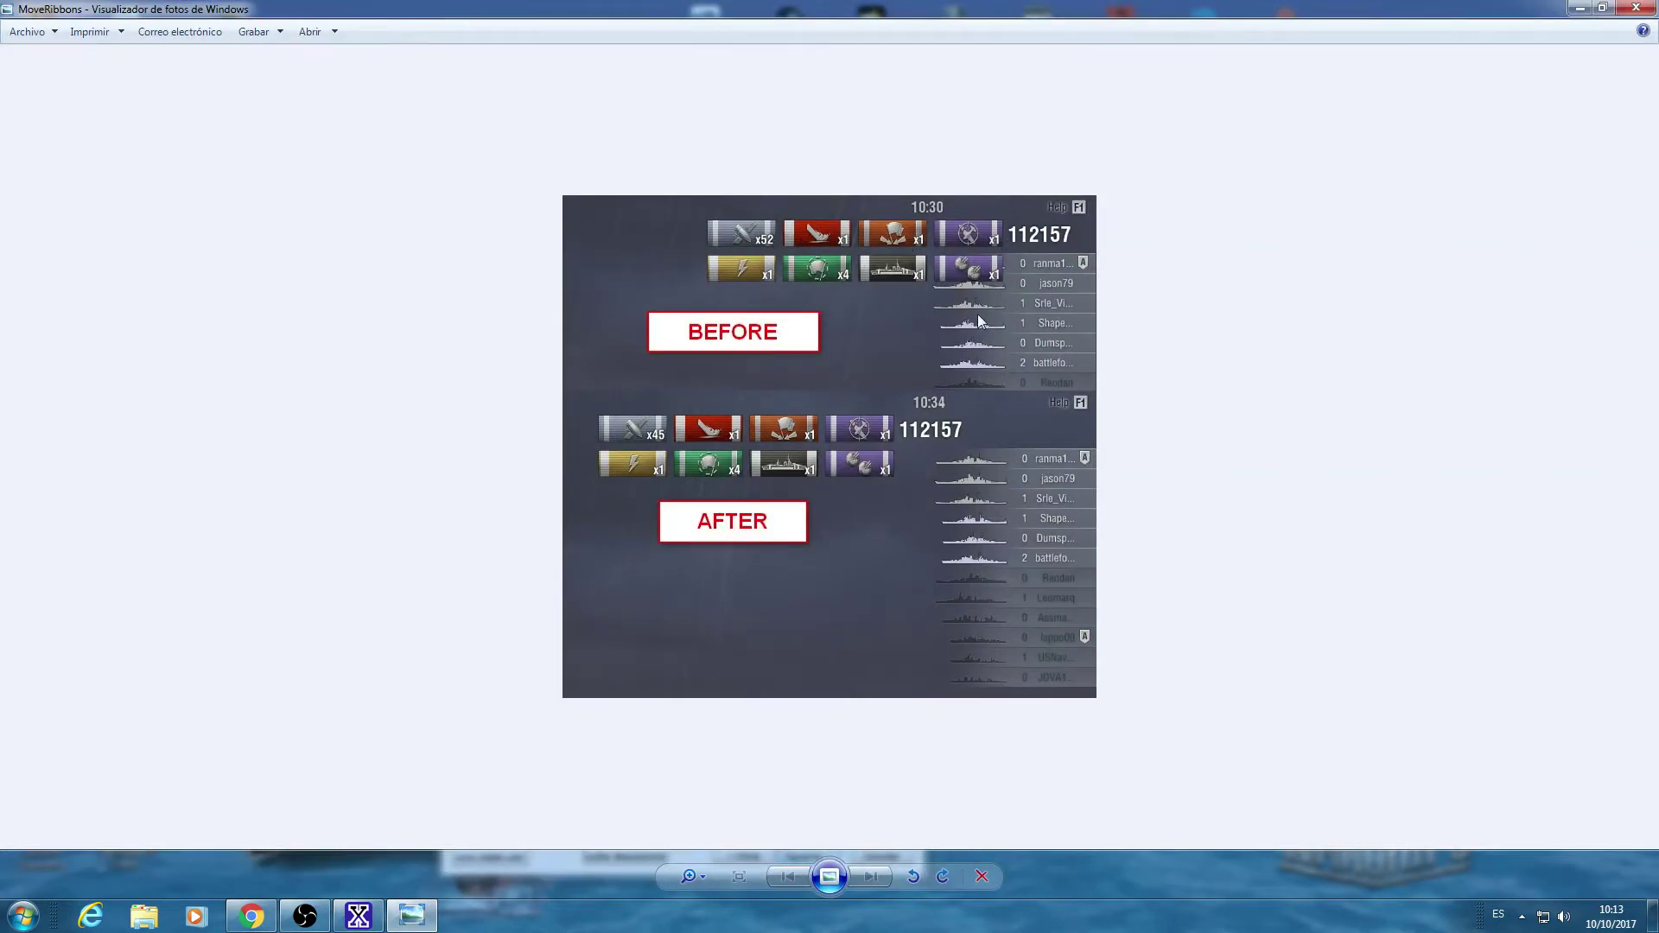
click(1636, 8)
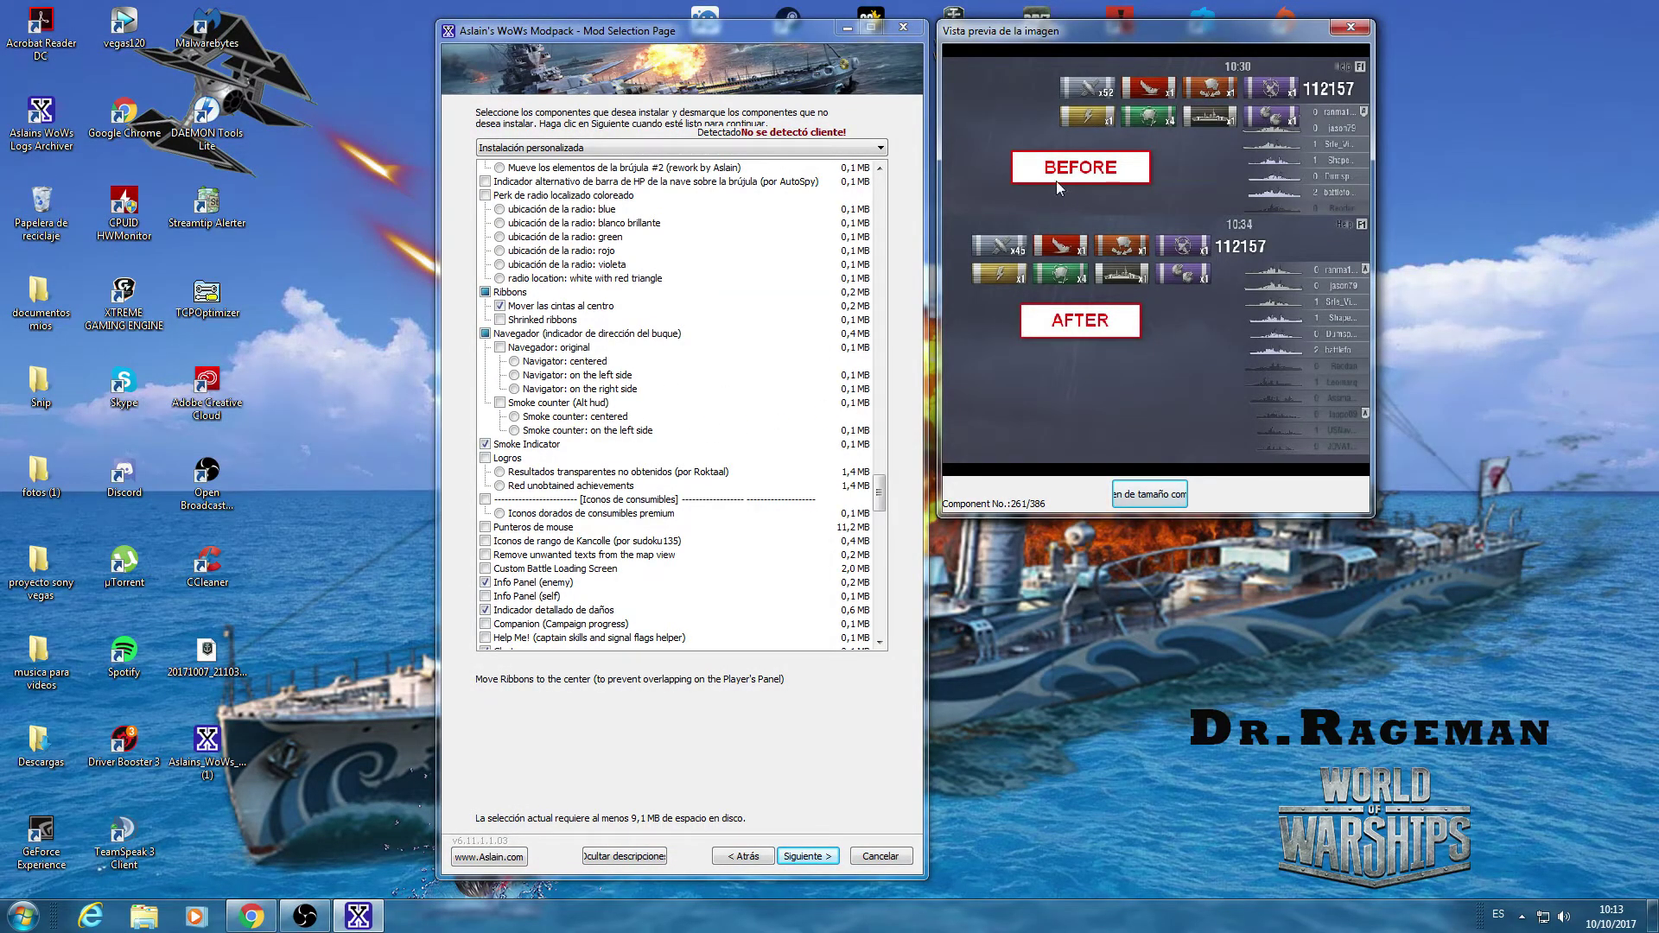
- Compare the centered and left-side Navigator positions, and deselect the whole Navegador (indicador de dirección del buque) group
click(603, 337)
click(552, 362)
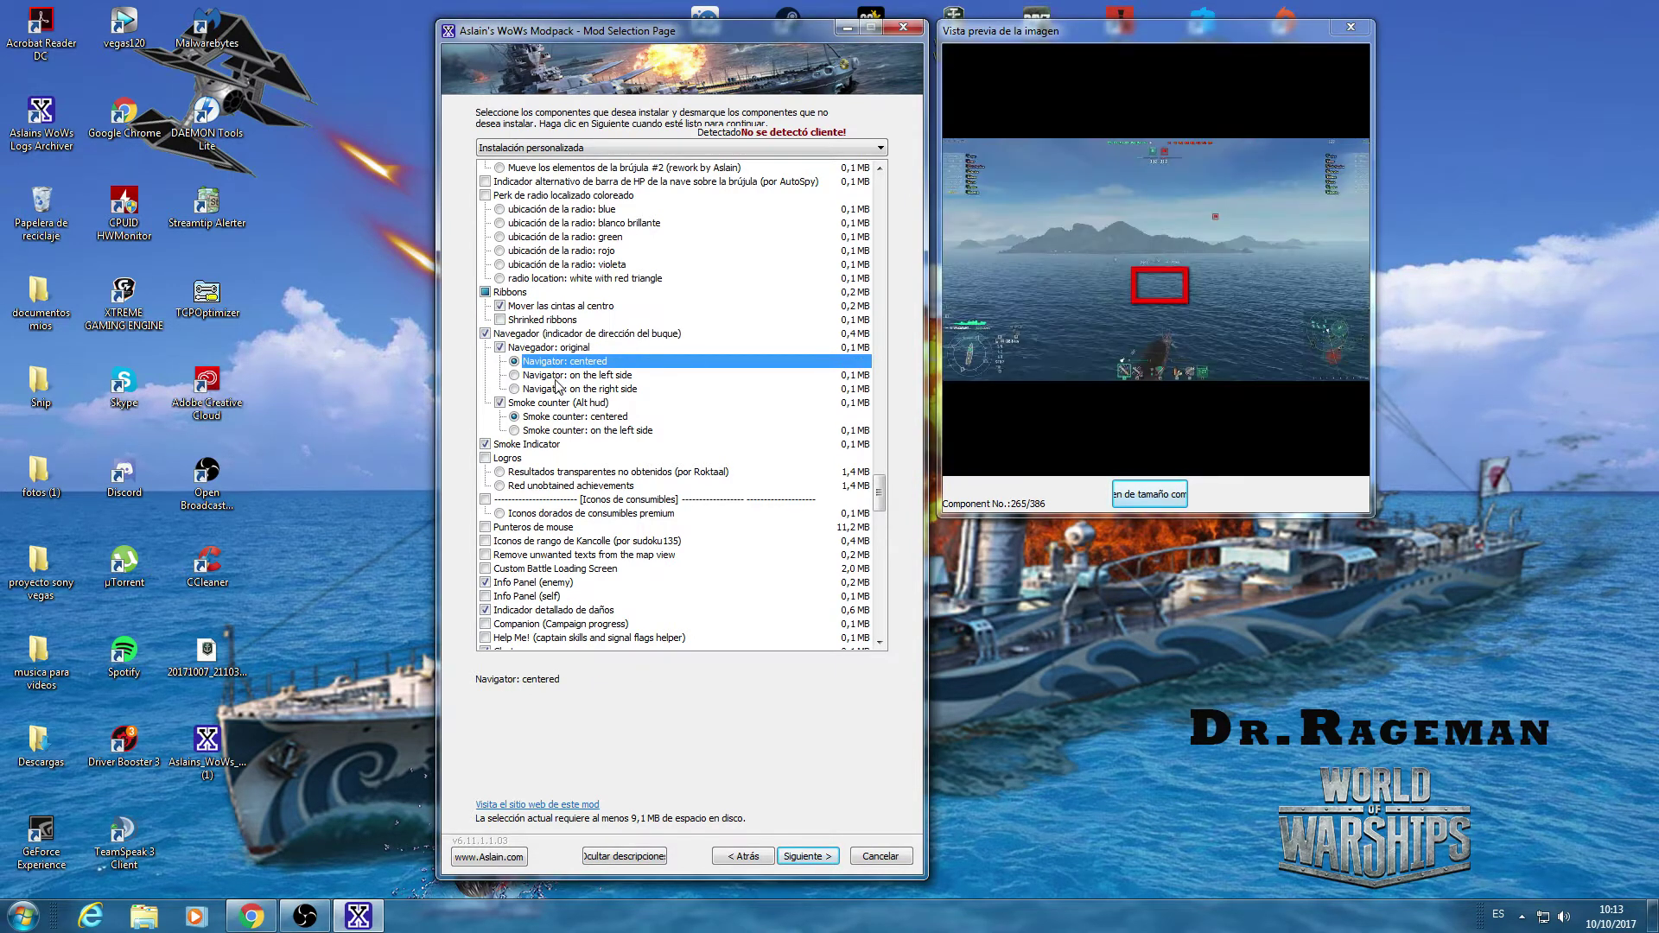
click(556, 380)
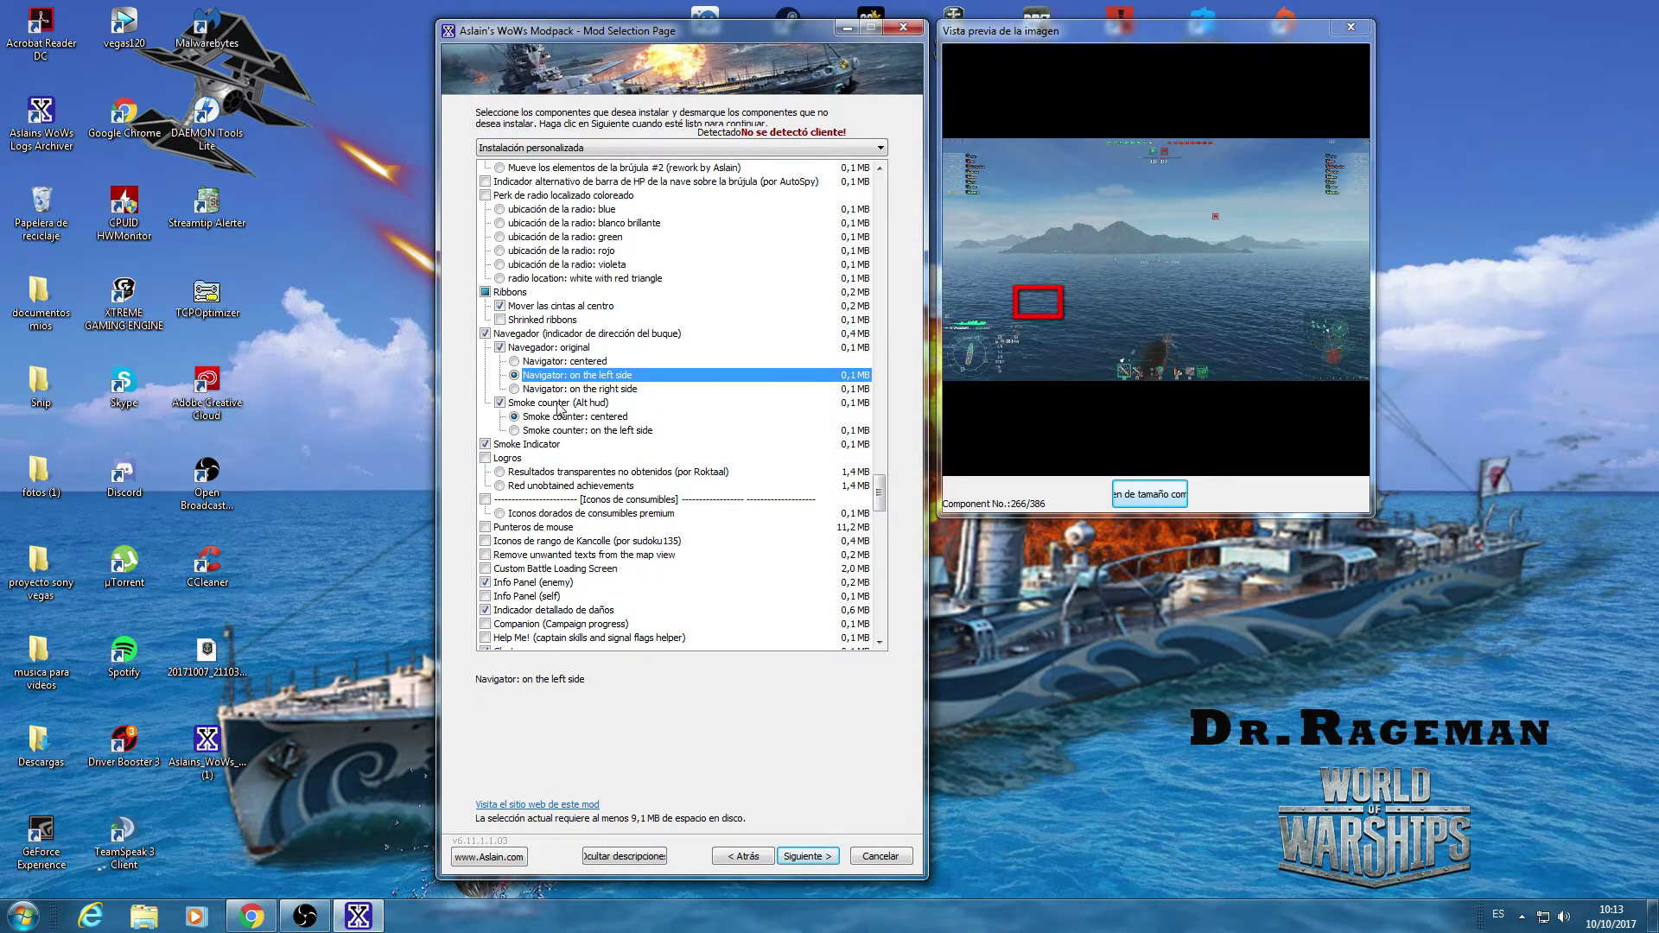
click(485, 334)
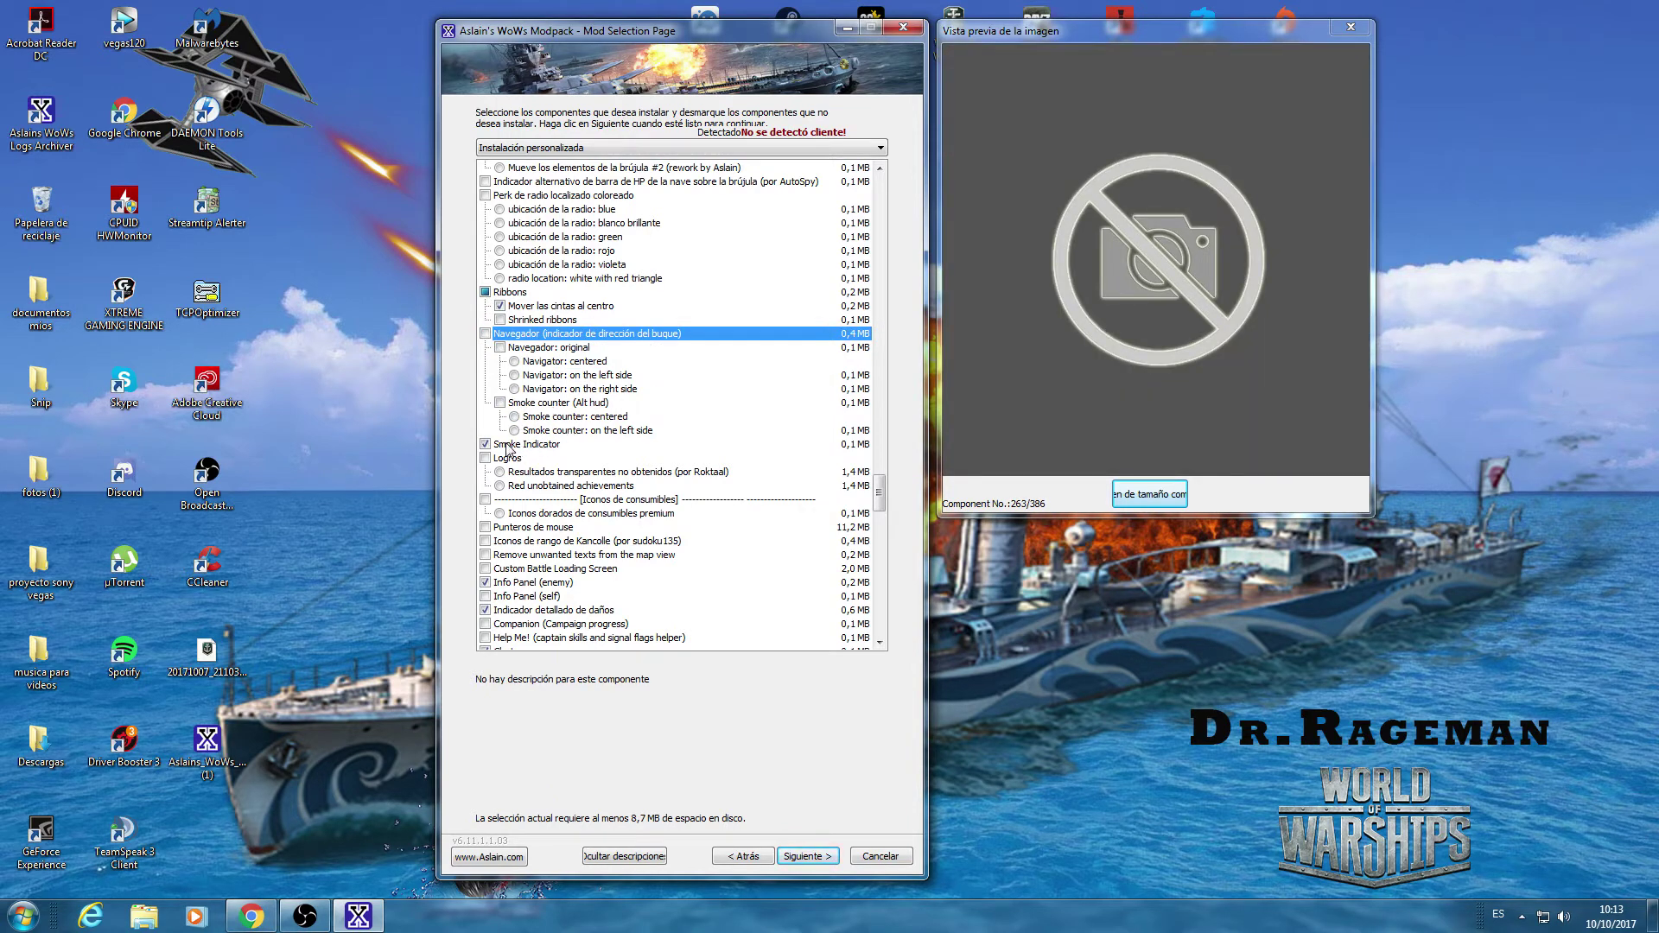
- Preview Smoke Indicator, Info Panel (enemy) and Info Panel (self), keeping only the first two selected
click(547, 444)
click(485, 444)
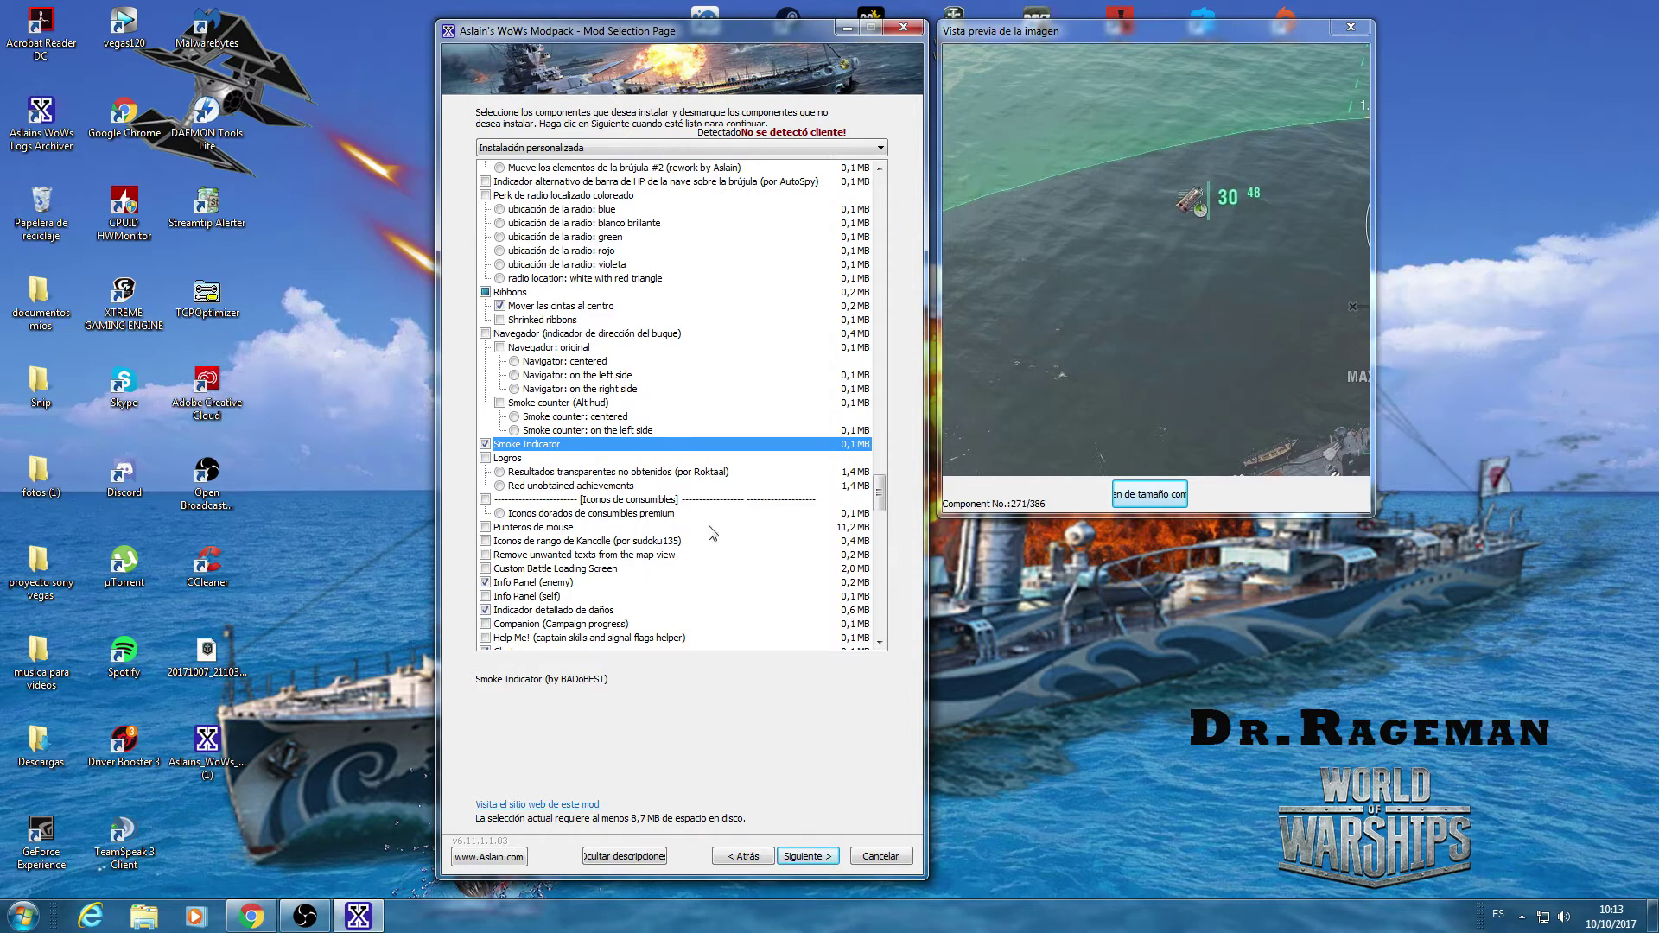
click(878, 645)
click(878, 644)
click(878, 645)
click(878, 645)
click(878, 643)
click(878, 643)
click(878, 642)
click(878, 643)
click(878, 644)
click(877, 644)
click(878, 644)
click(878, 644)
click(878, 644)
click(878, 645)
click(878, 645)
click(878, 645)
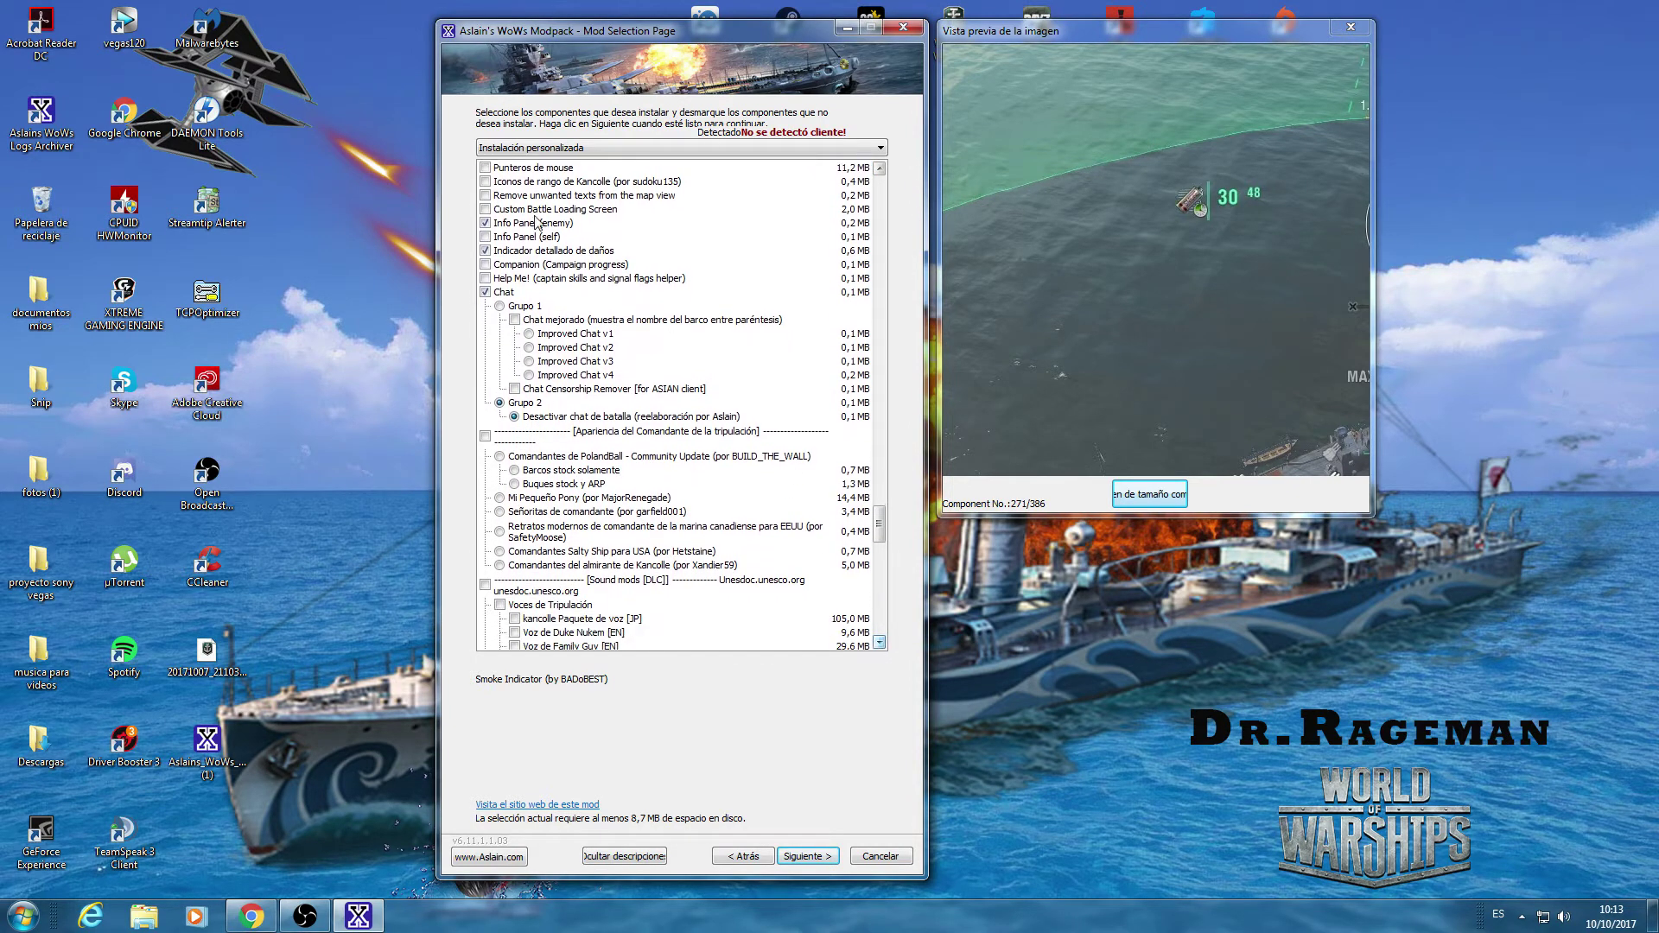
scroll(569, 298, up, 4)
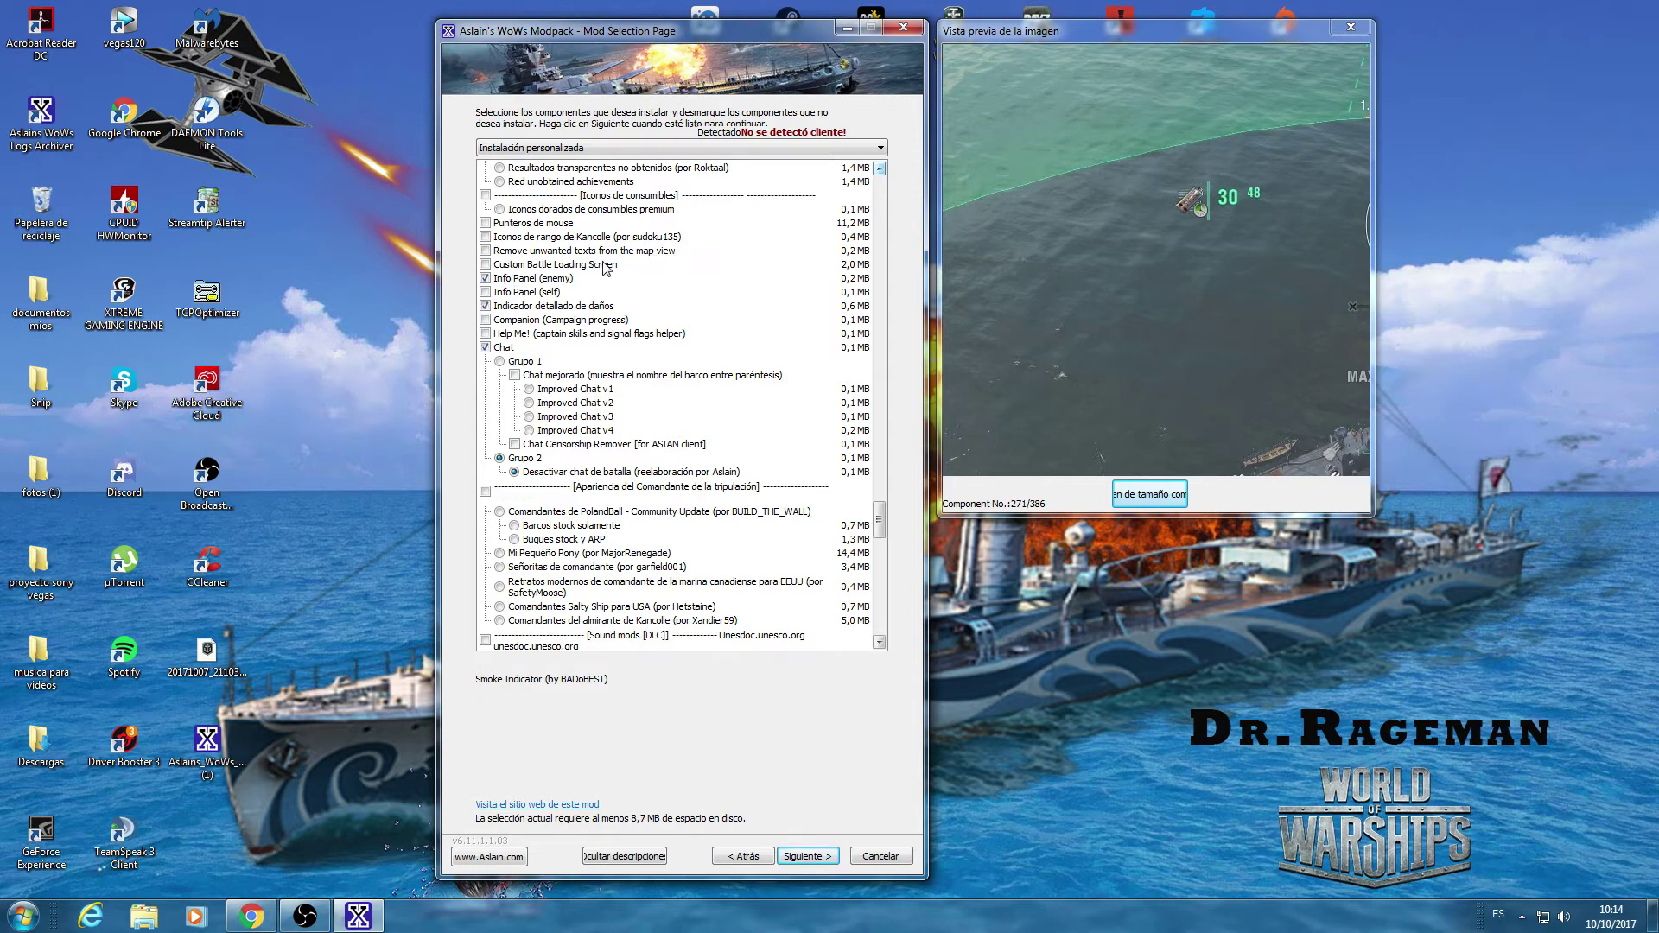
click(513, 279)
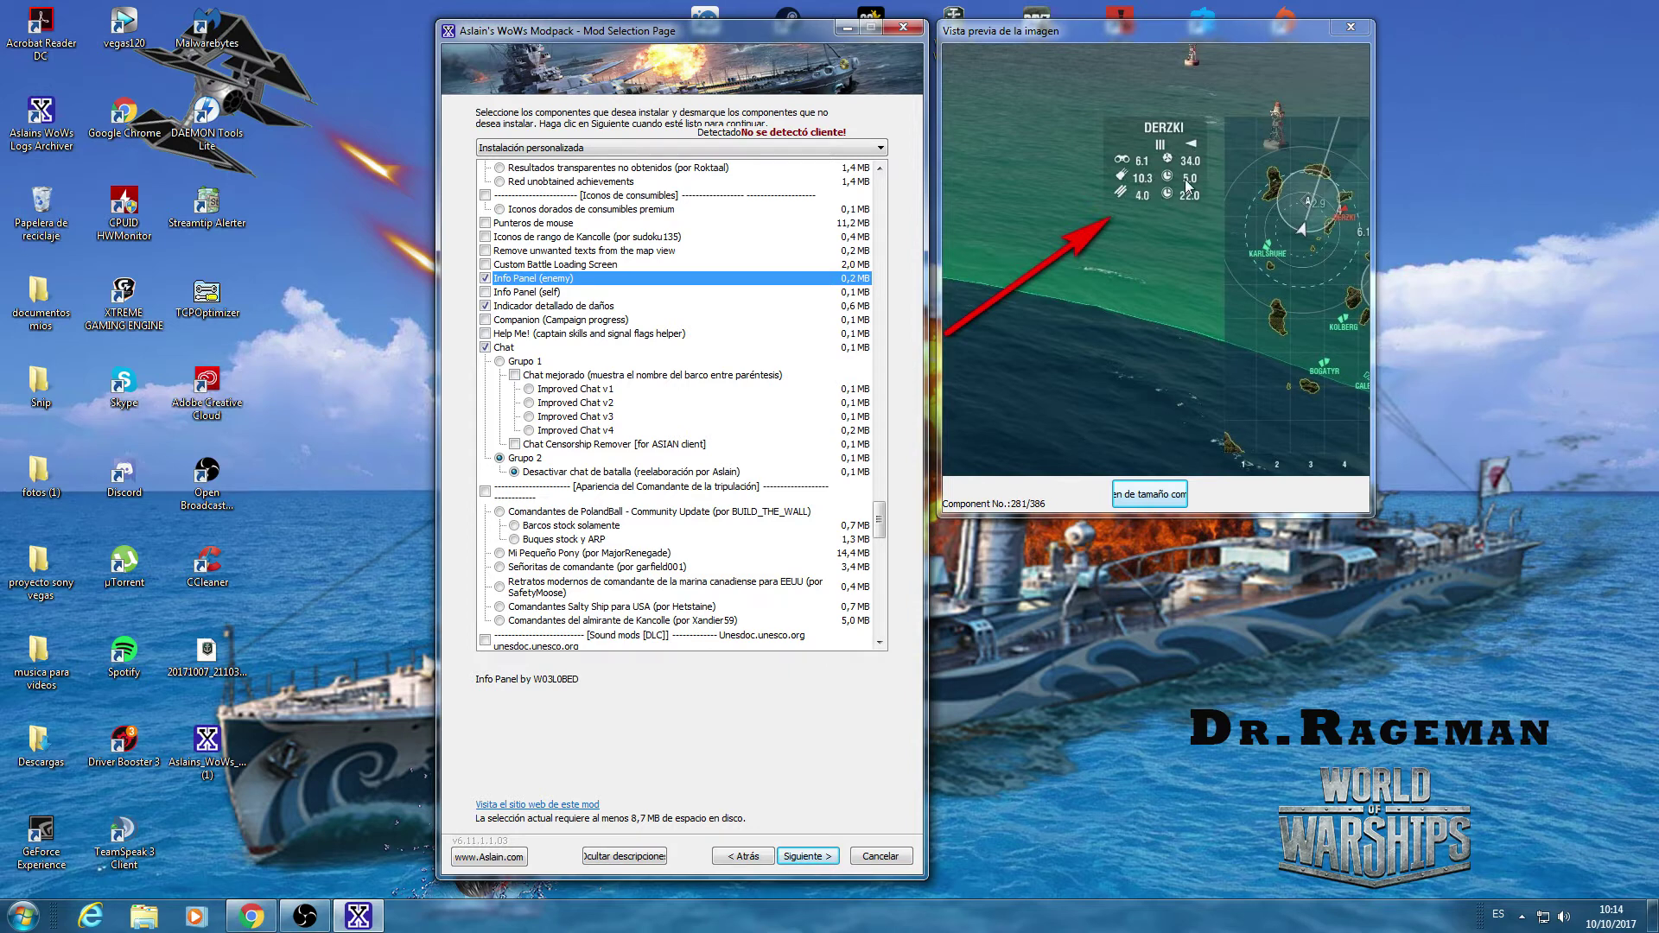
click(508, 293)
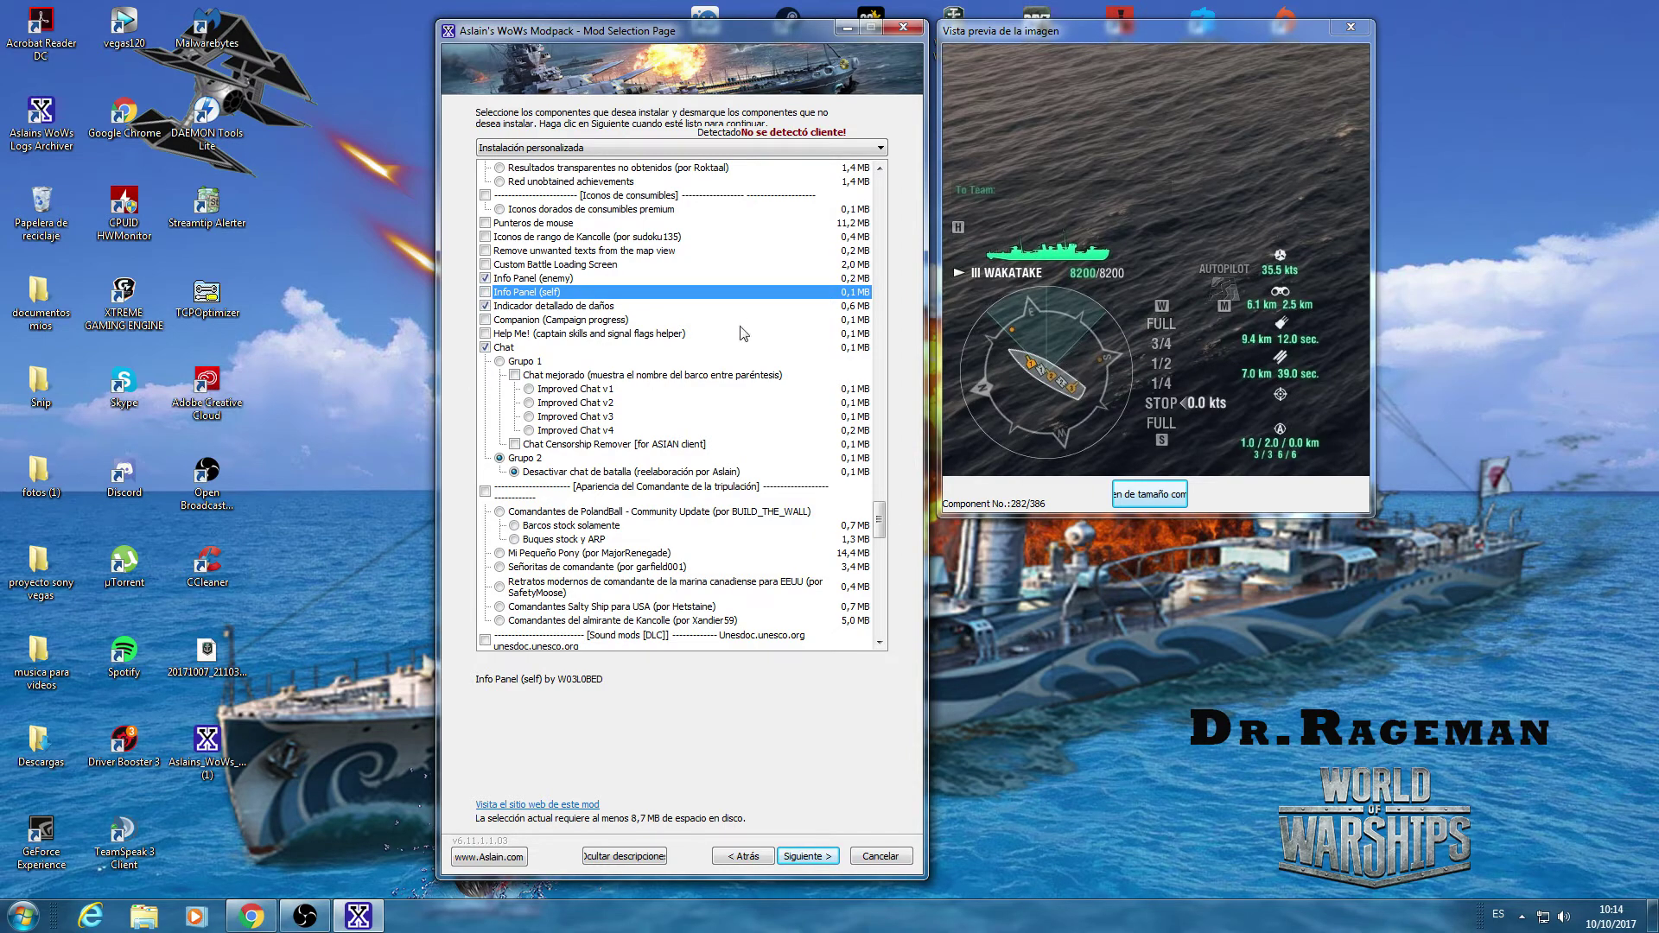
- Preview Indicador detallado de daños and keep it selected
click(547, 308)
click(485, 306)
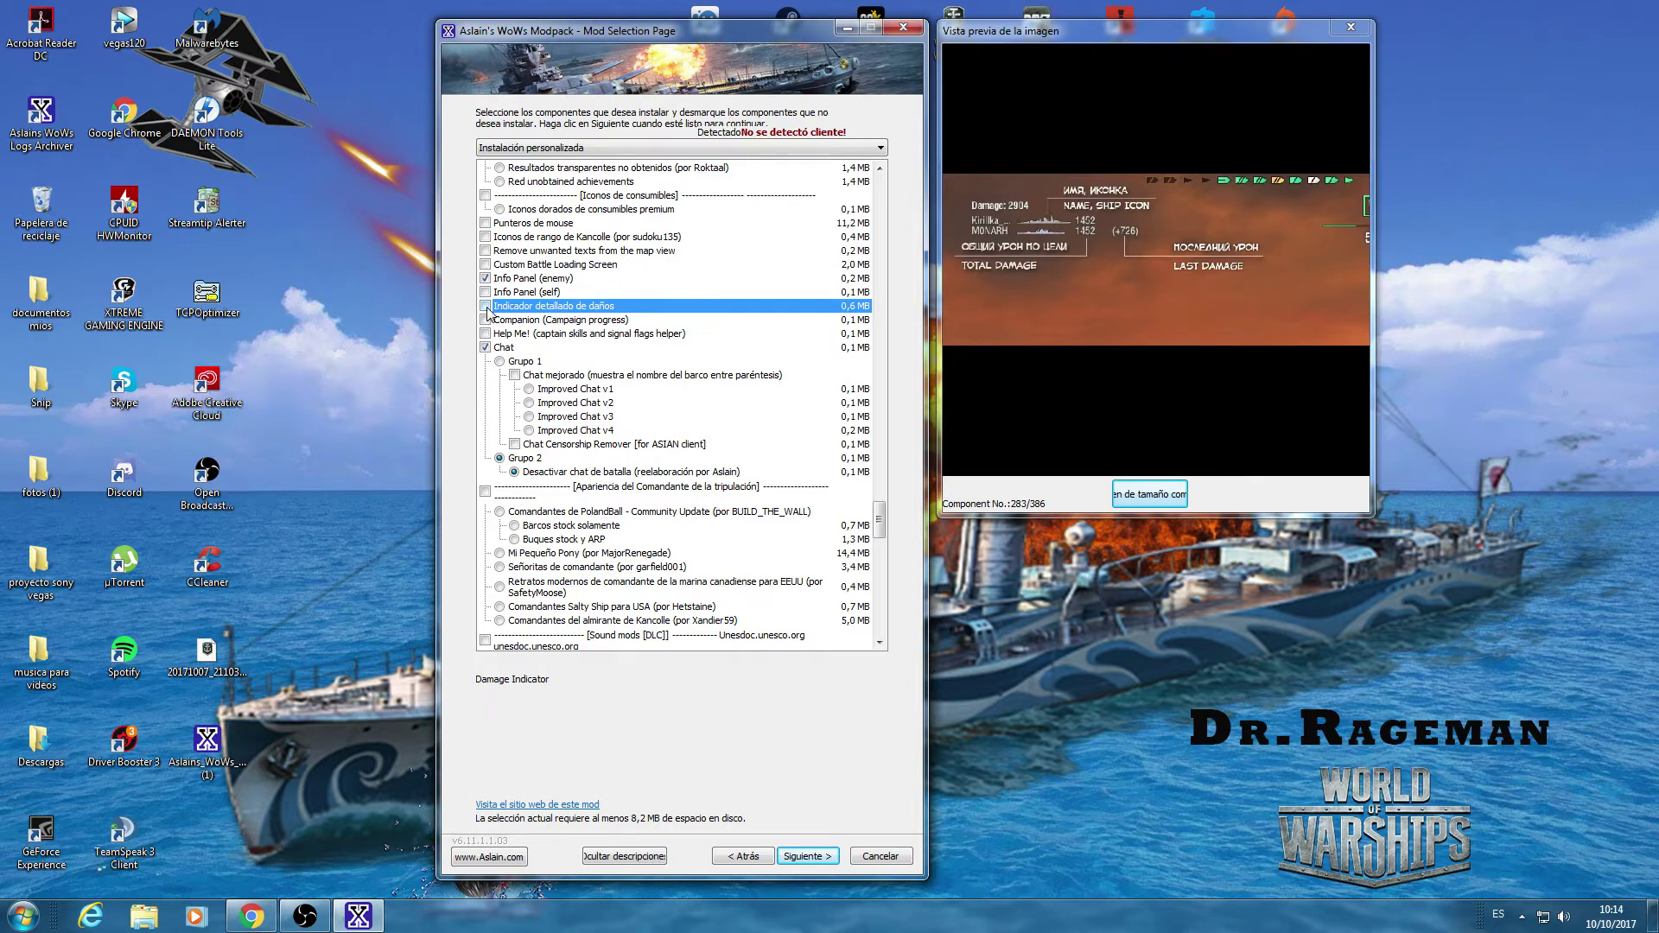
click(1113, 256)
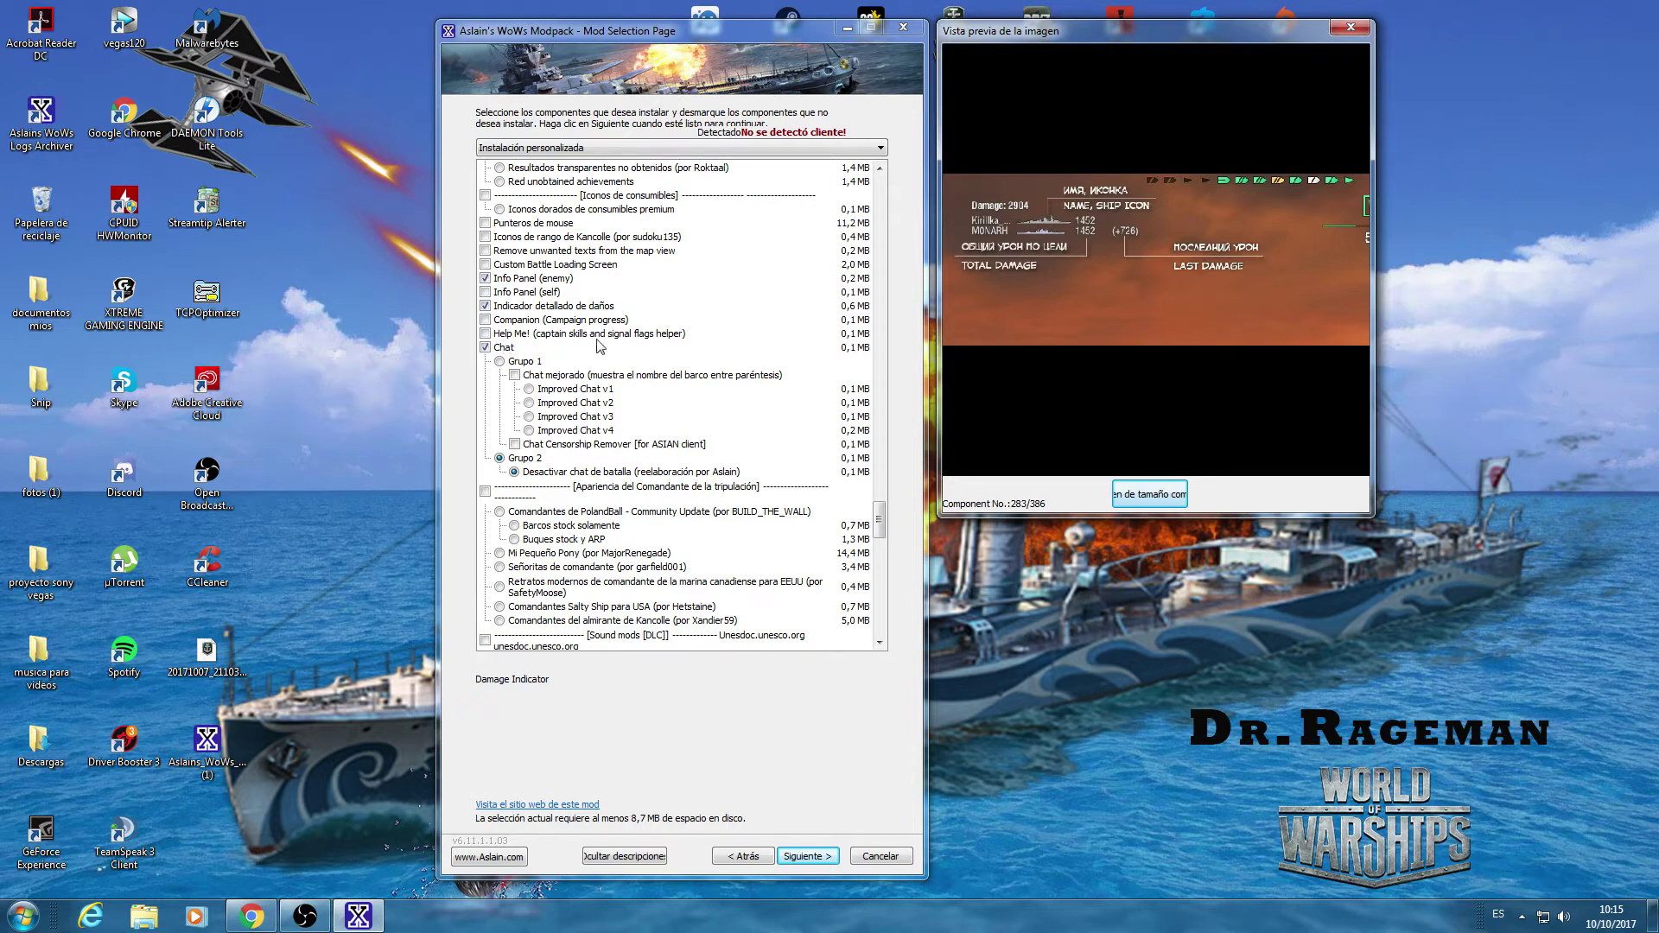
- Switch Chat to Grupo 1, compare Improved Chat v2, v3 and v4, and choose Improved Chat v4
click(499, 361)
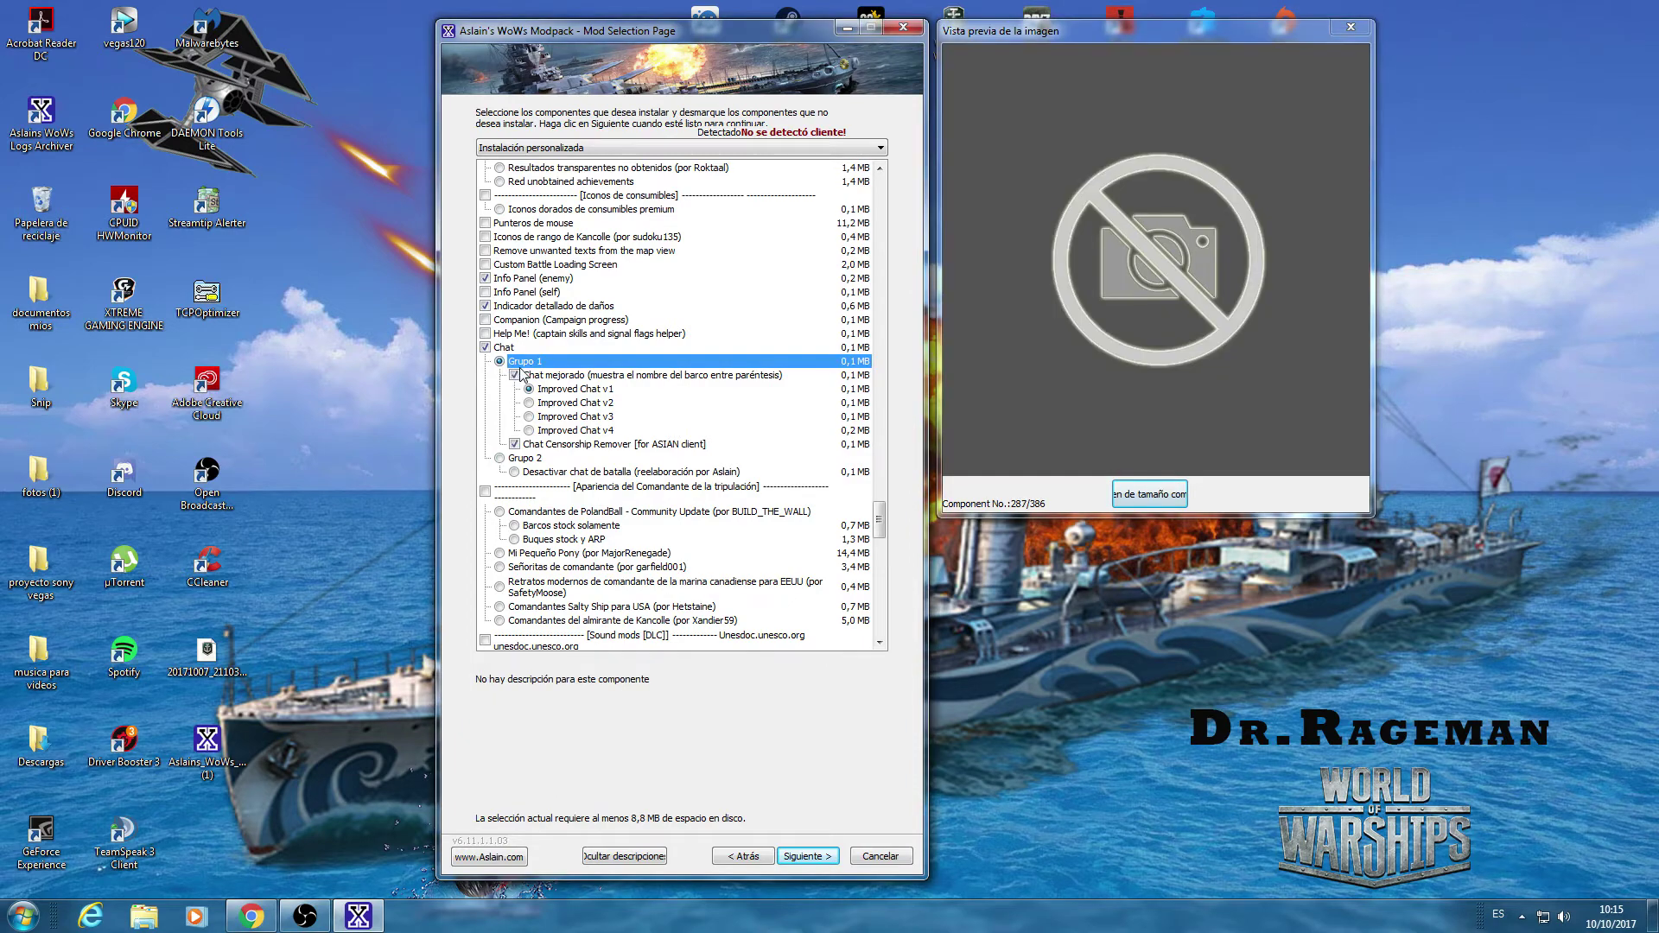
click(574, 403)
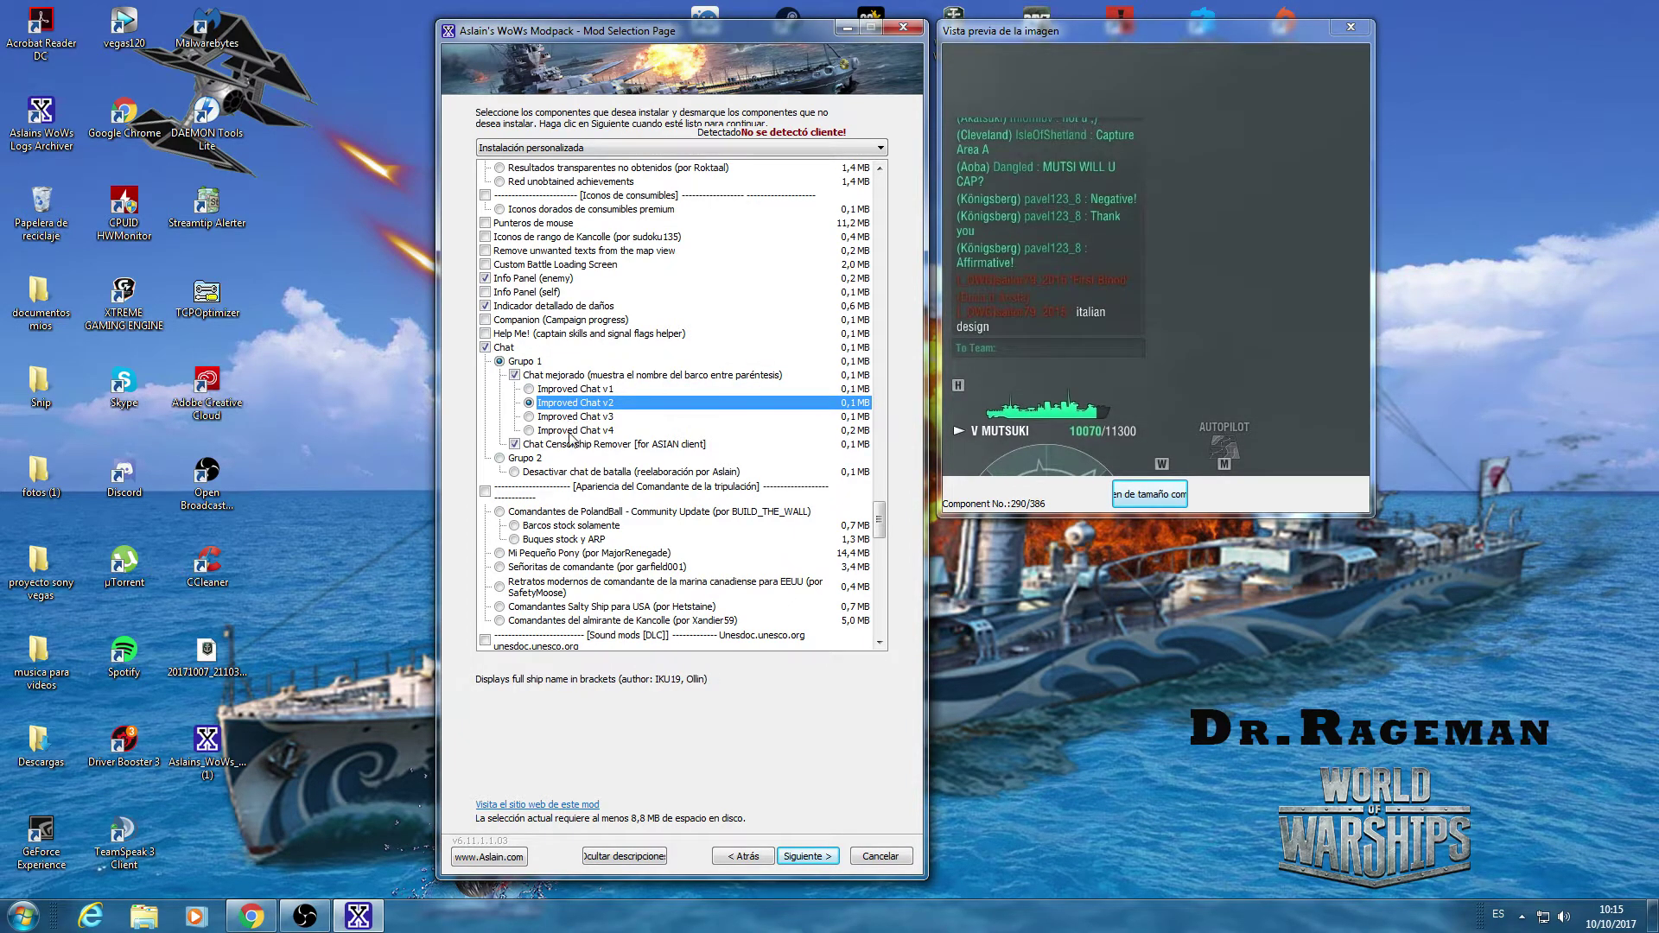
click(568, 417)
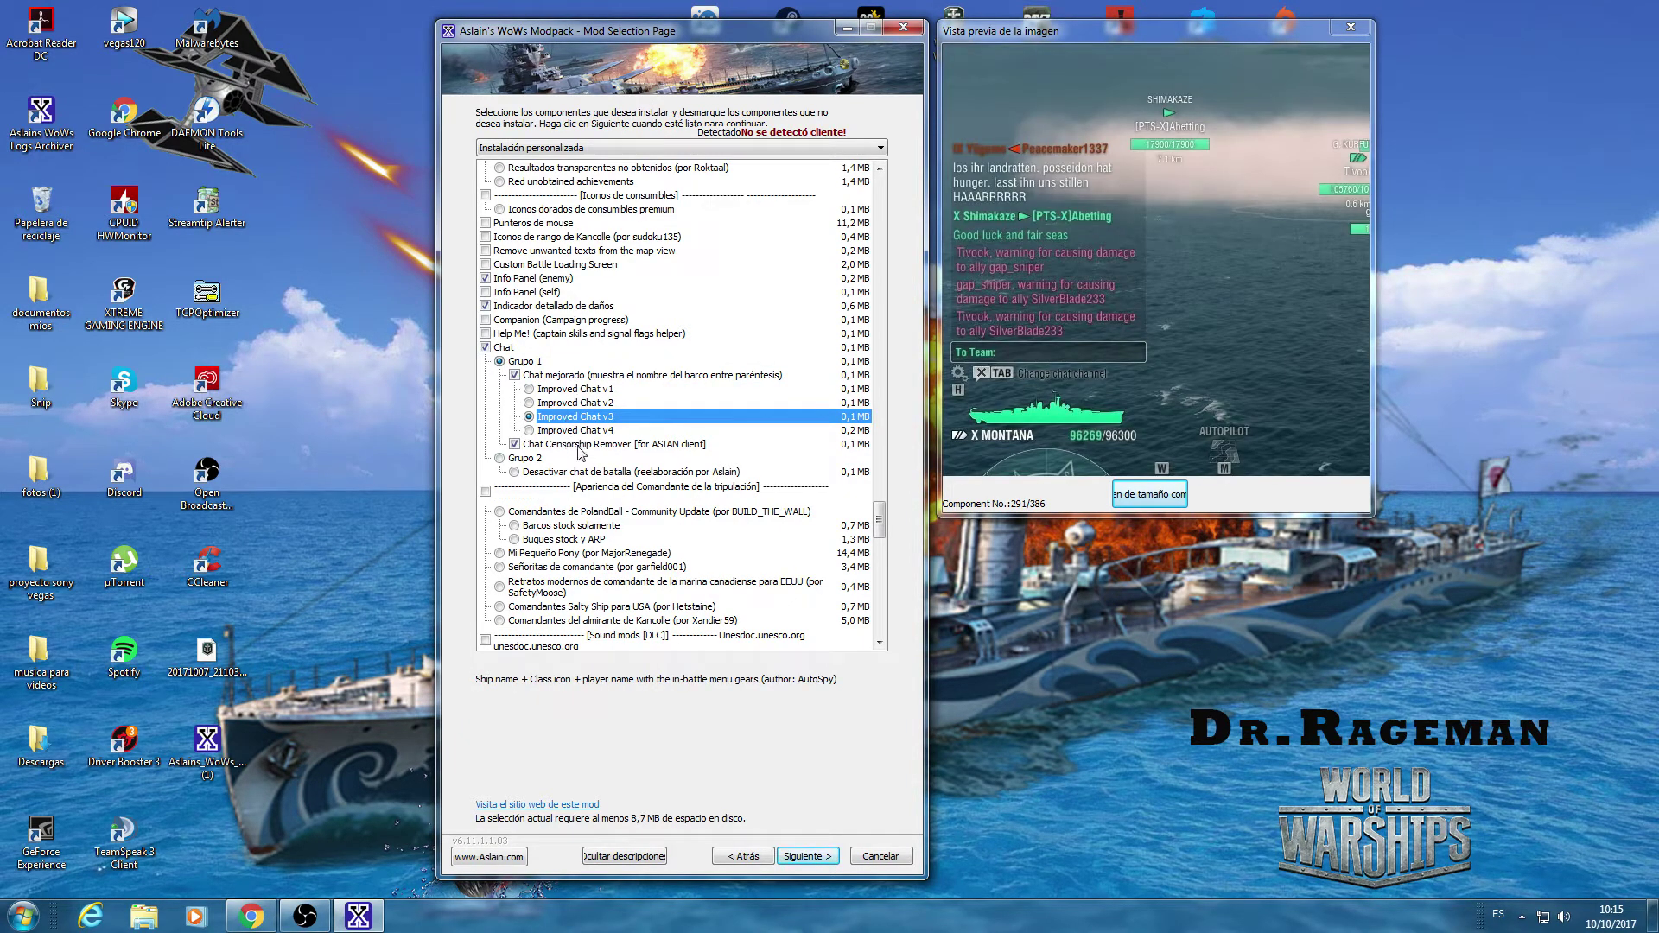
click(567, 431)
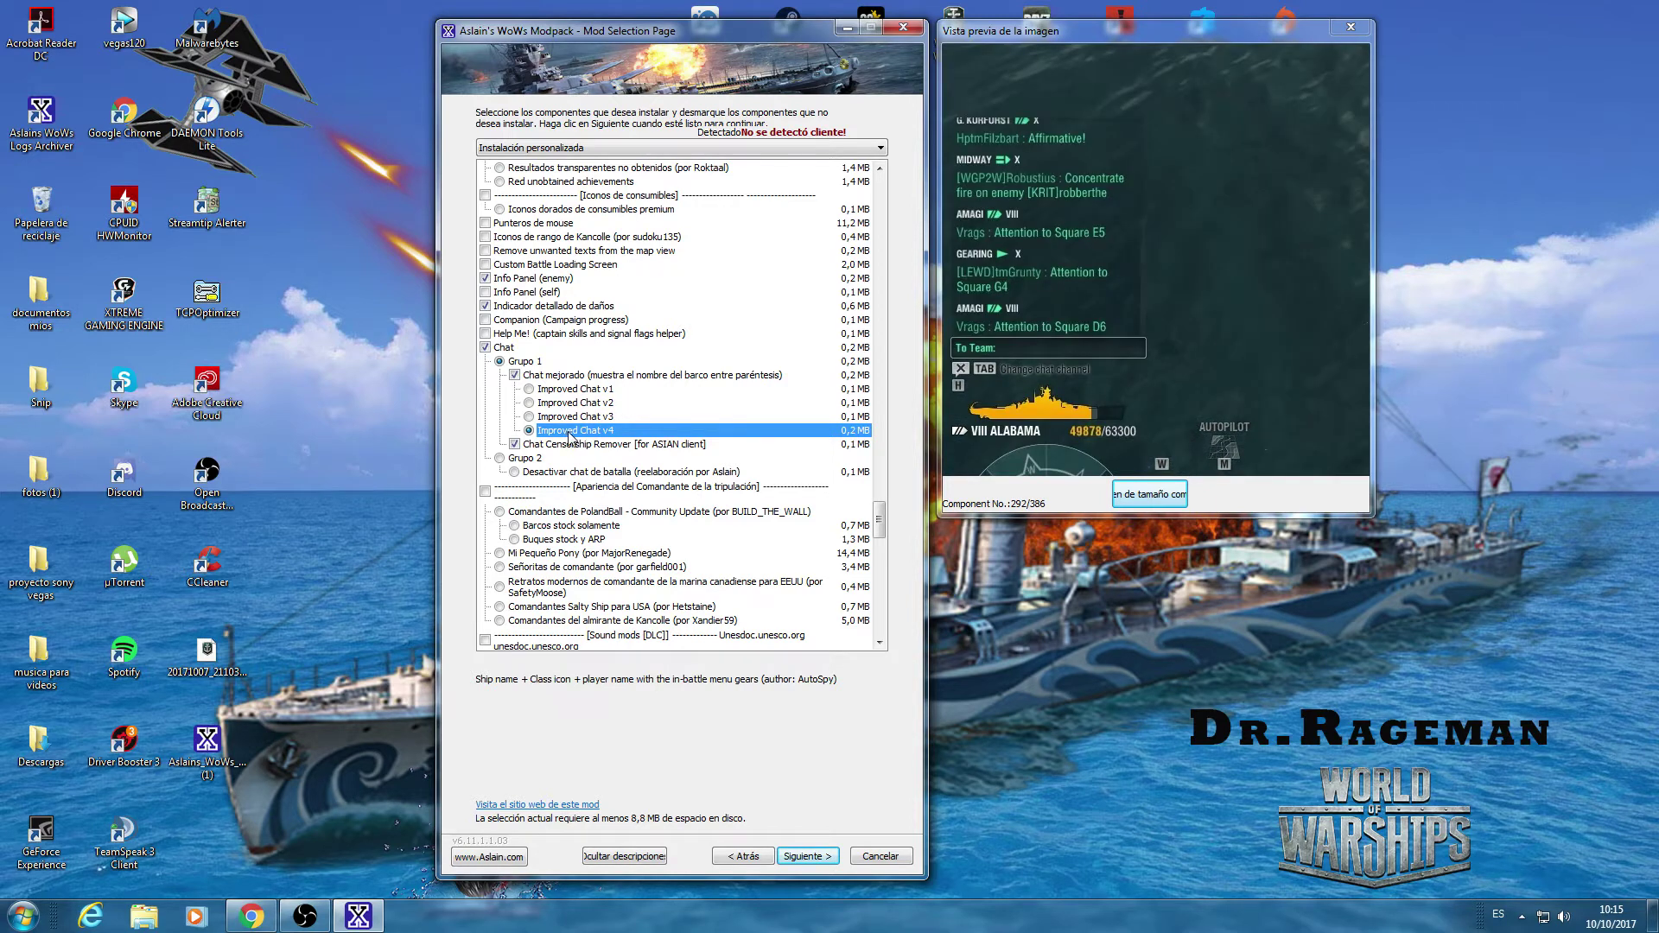
- Compare Improved Chat v1, v2 and v3, preview Chat Censorship Remover, and choose Desactivar chat de batalla under Grupo 2
click(572, 391)
click(570, 403)
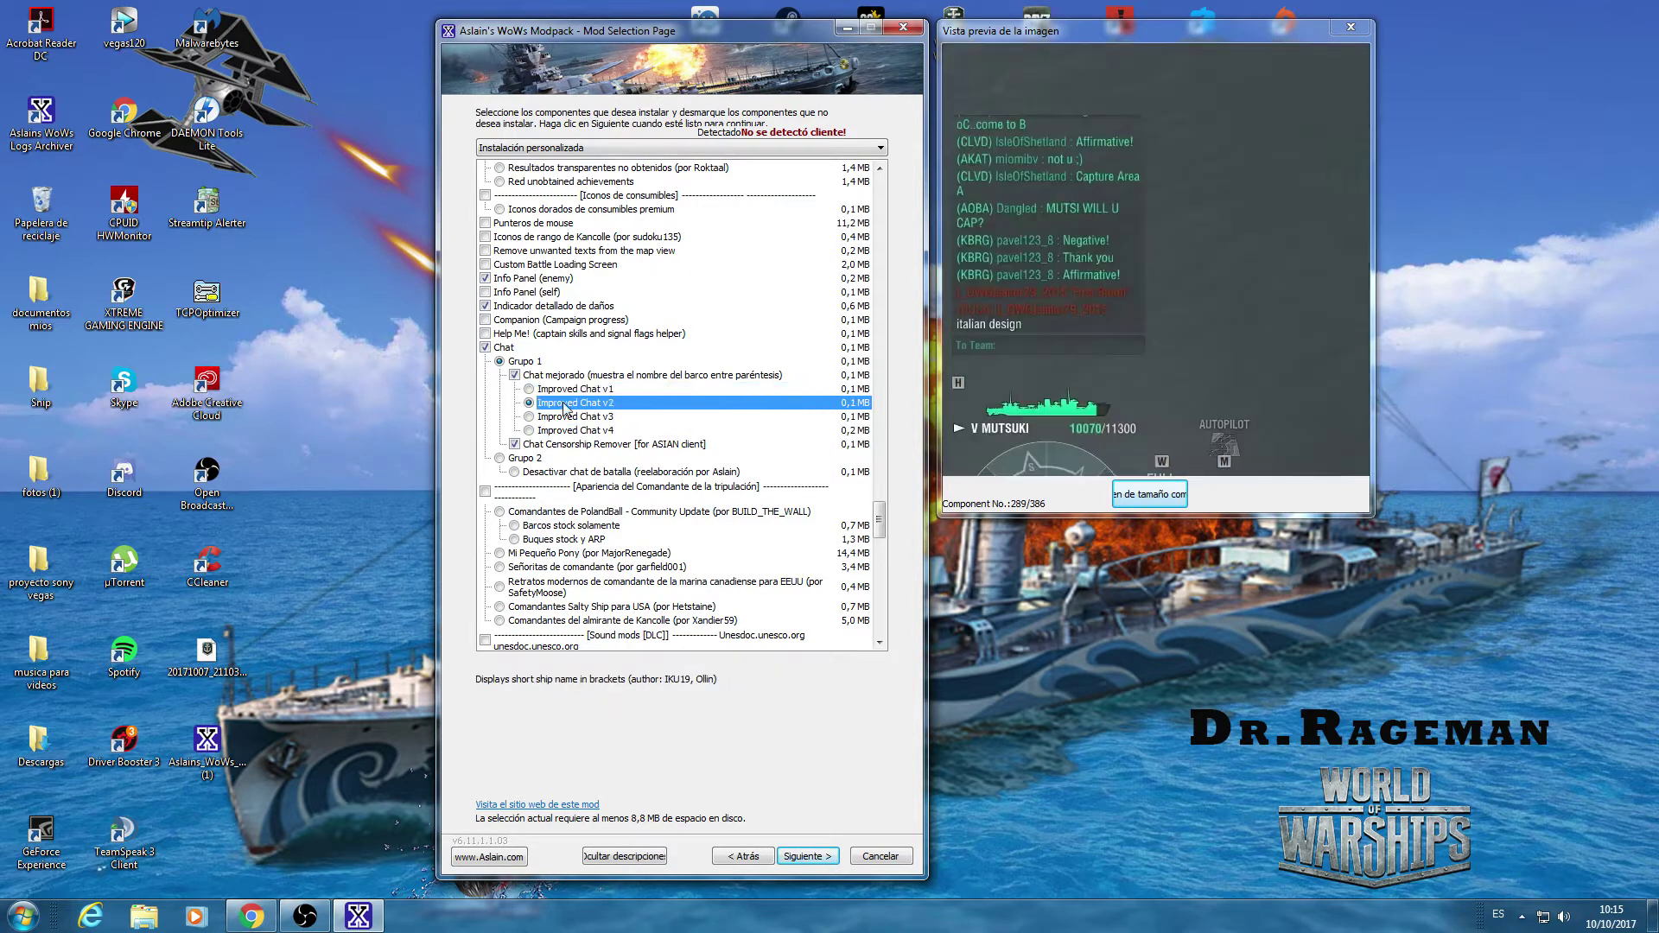
click(567, 418)
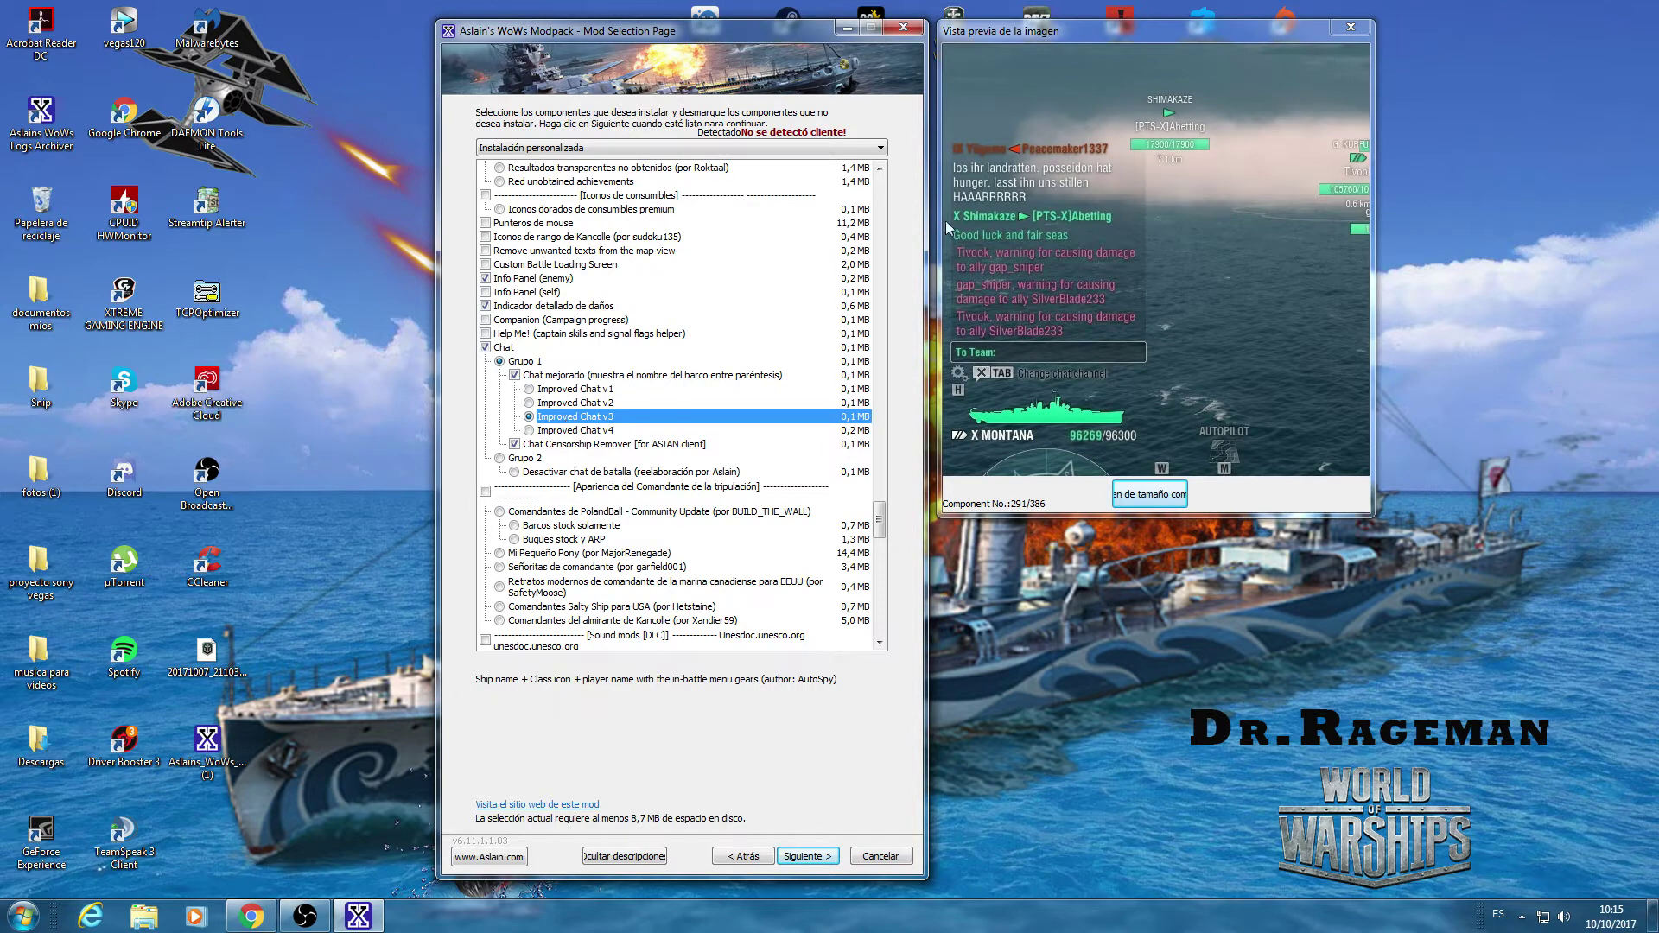
click(584, 445)
click(542, 450)
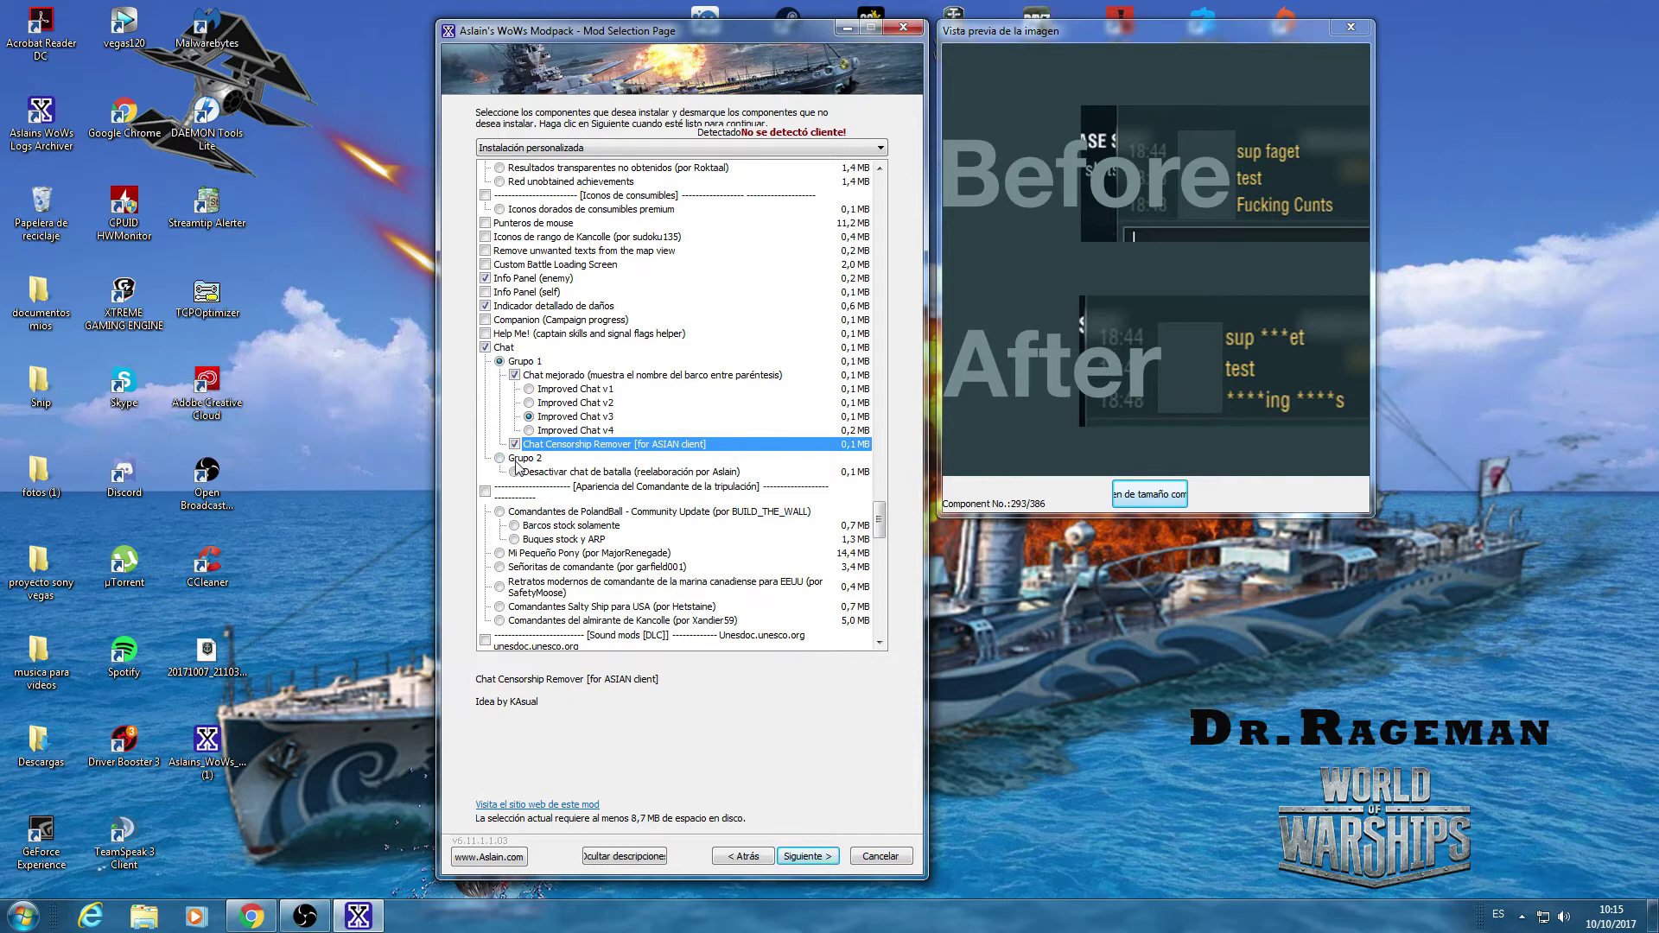
click(573, 473)
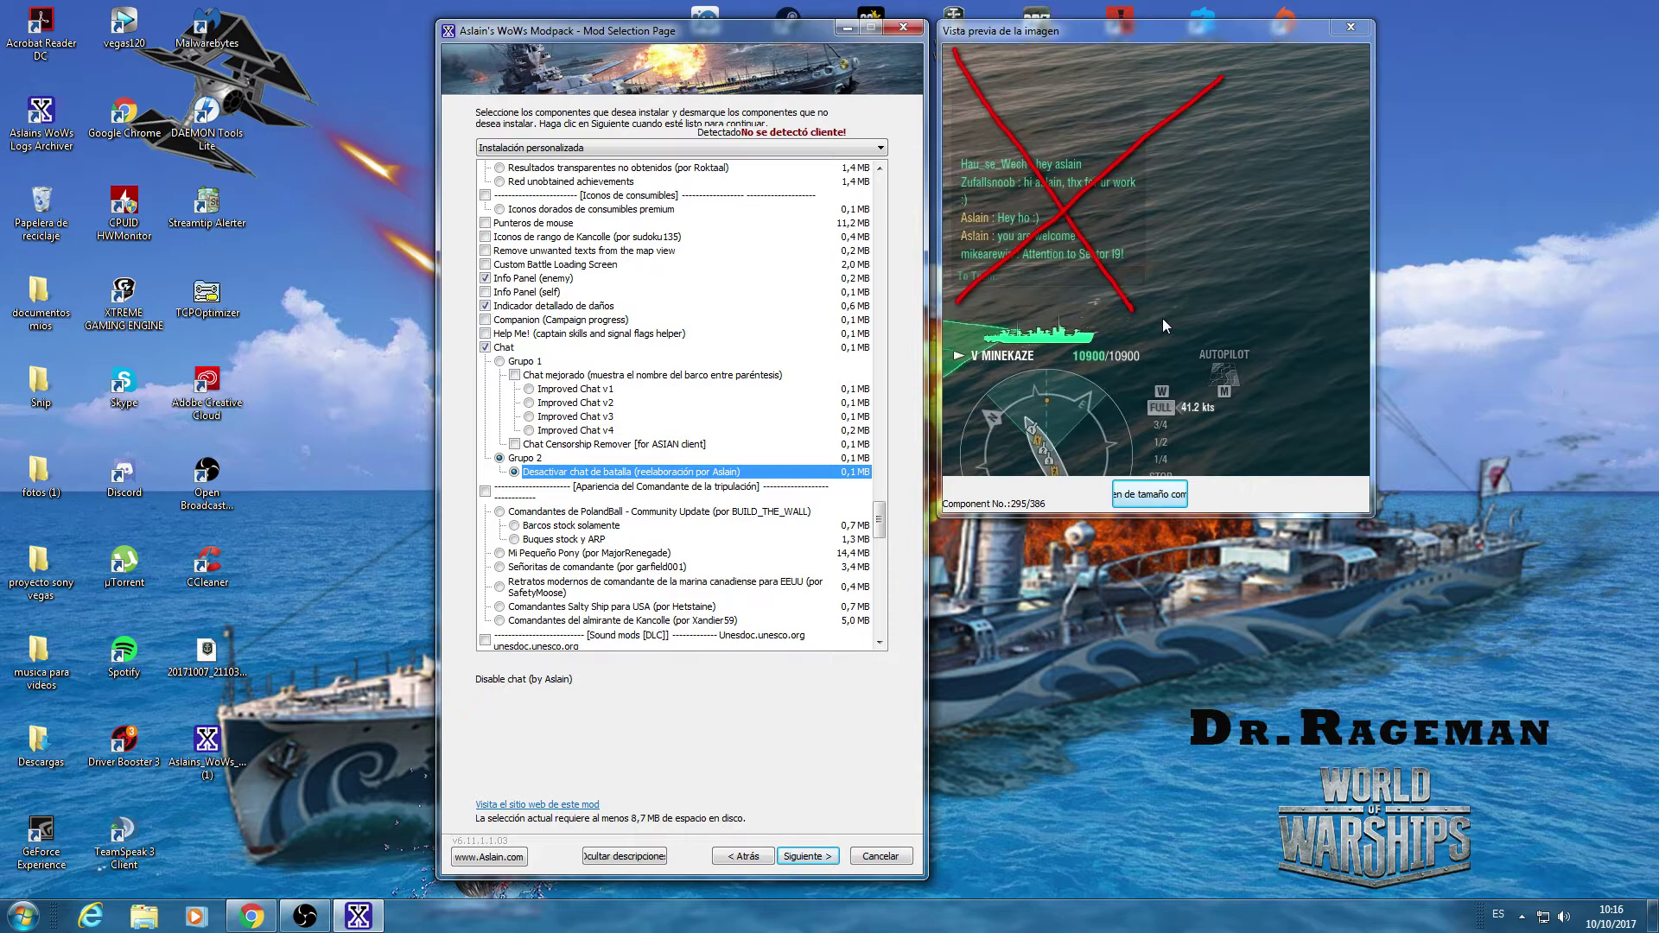
- Preview the Comandantes de PolandBall variants, and deselect the whole Apariencia del Comandante de la tripulación section
scroll(781, 524, down, 2)
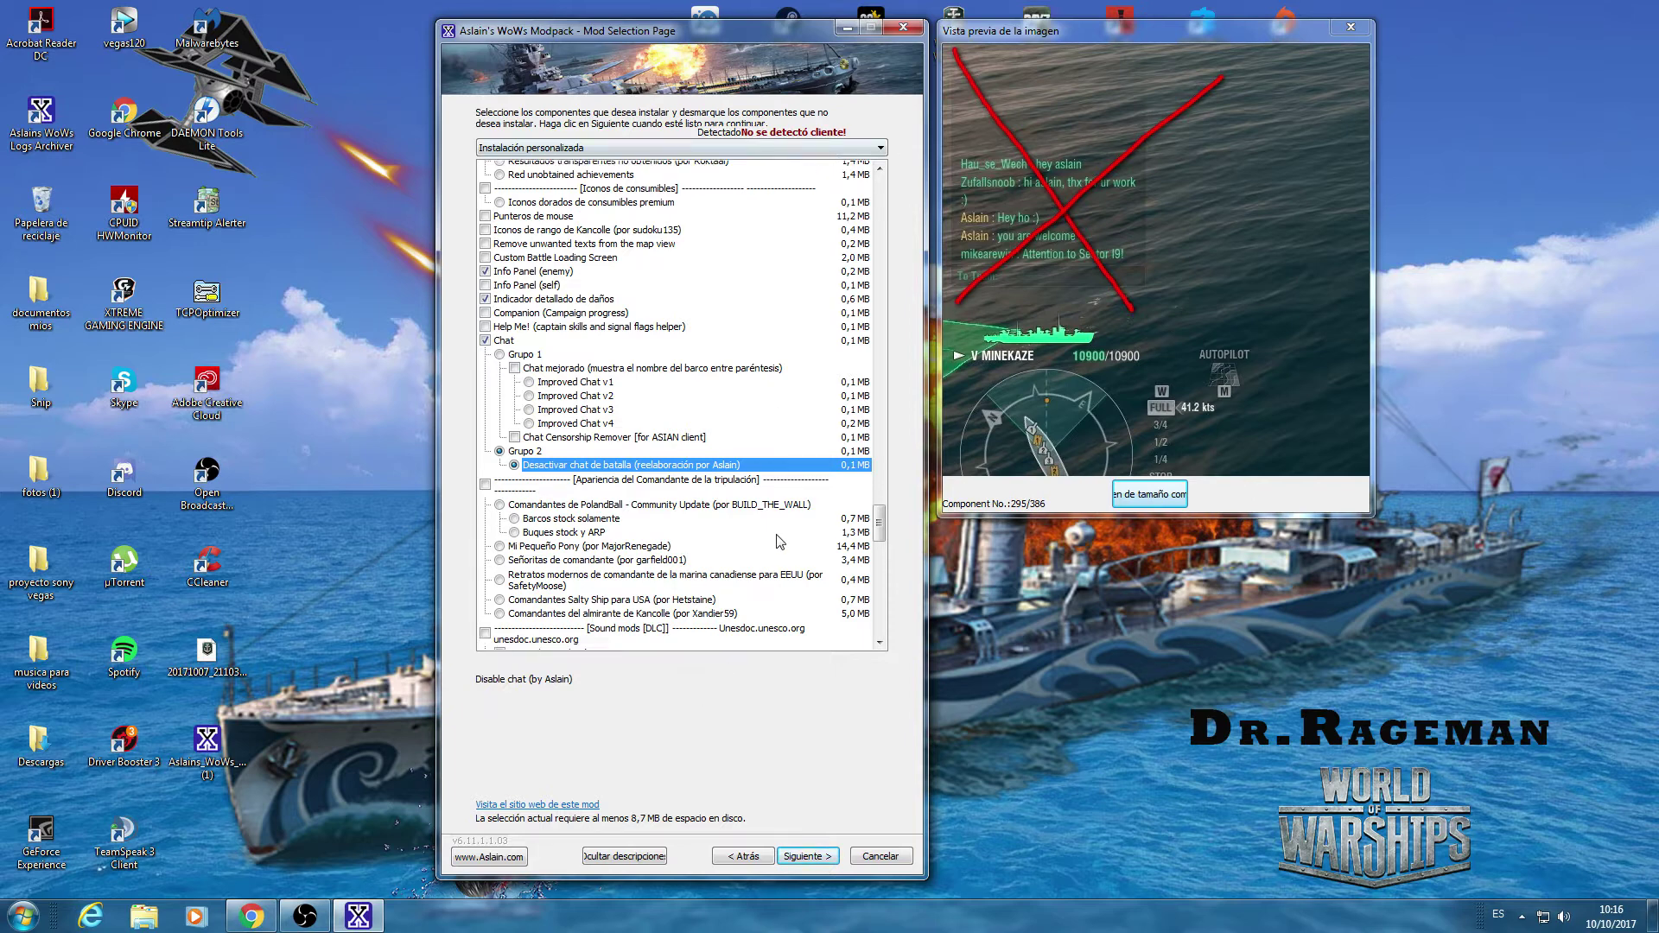
scroll(781, 529, down, 6)
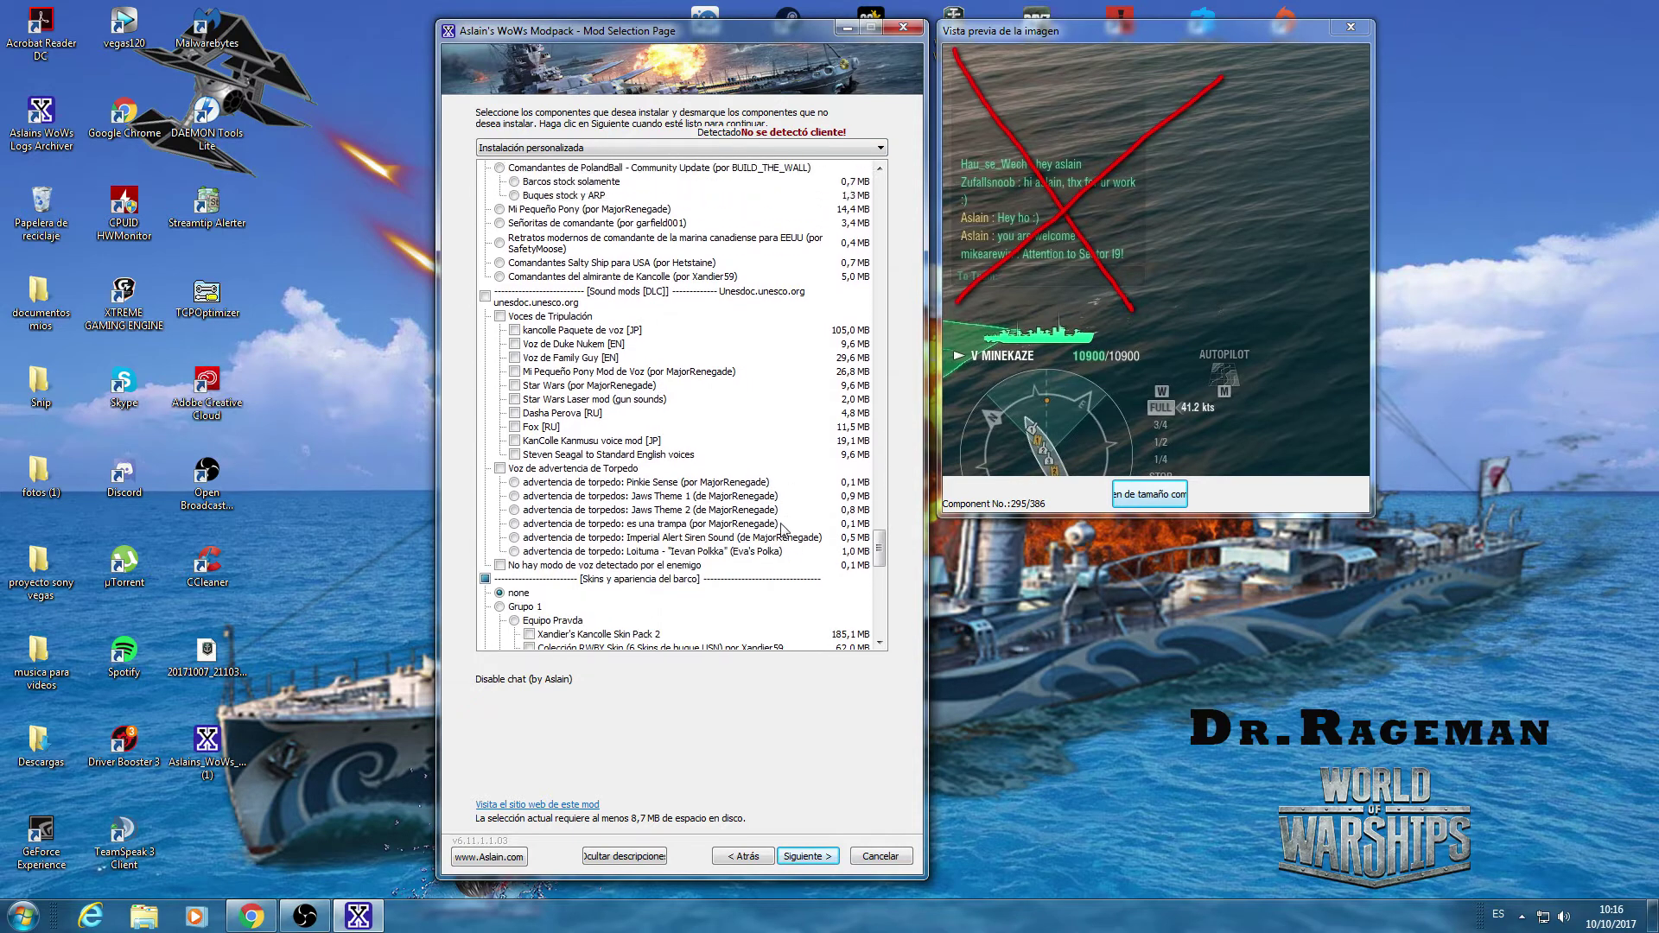
scroll(781, 529, up, 1)
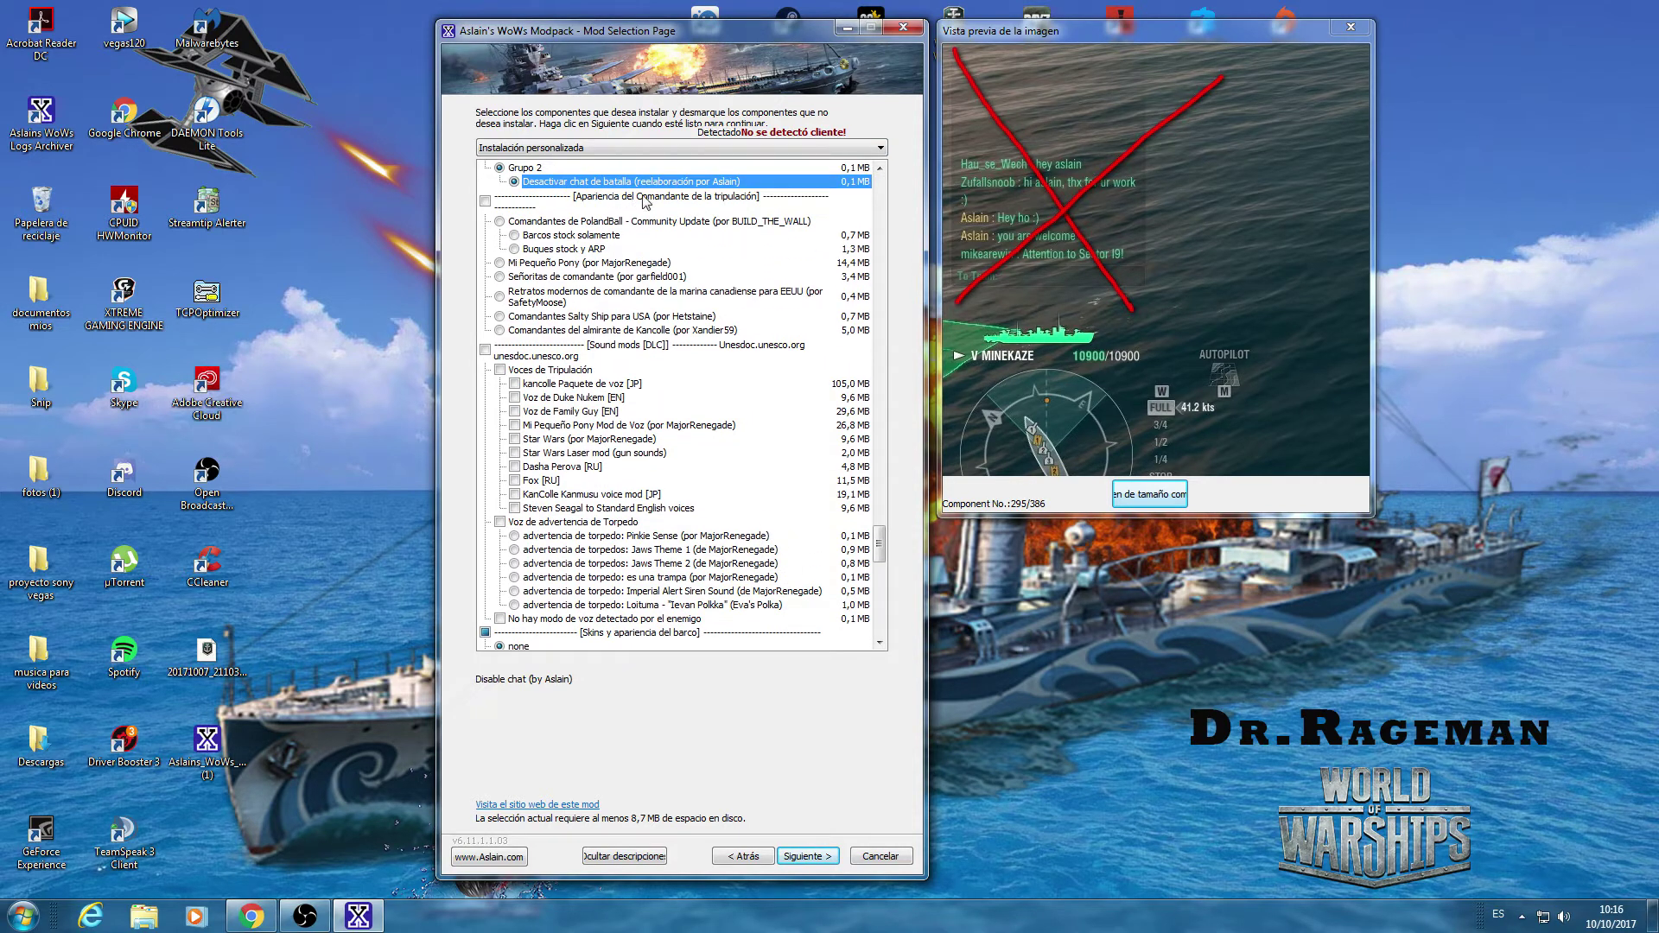
click(566, 235)
click(563, 249)
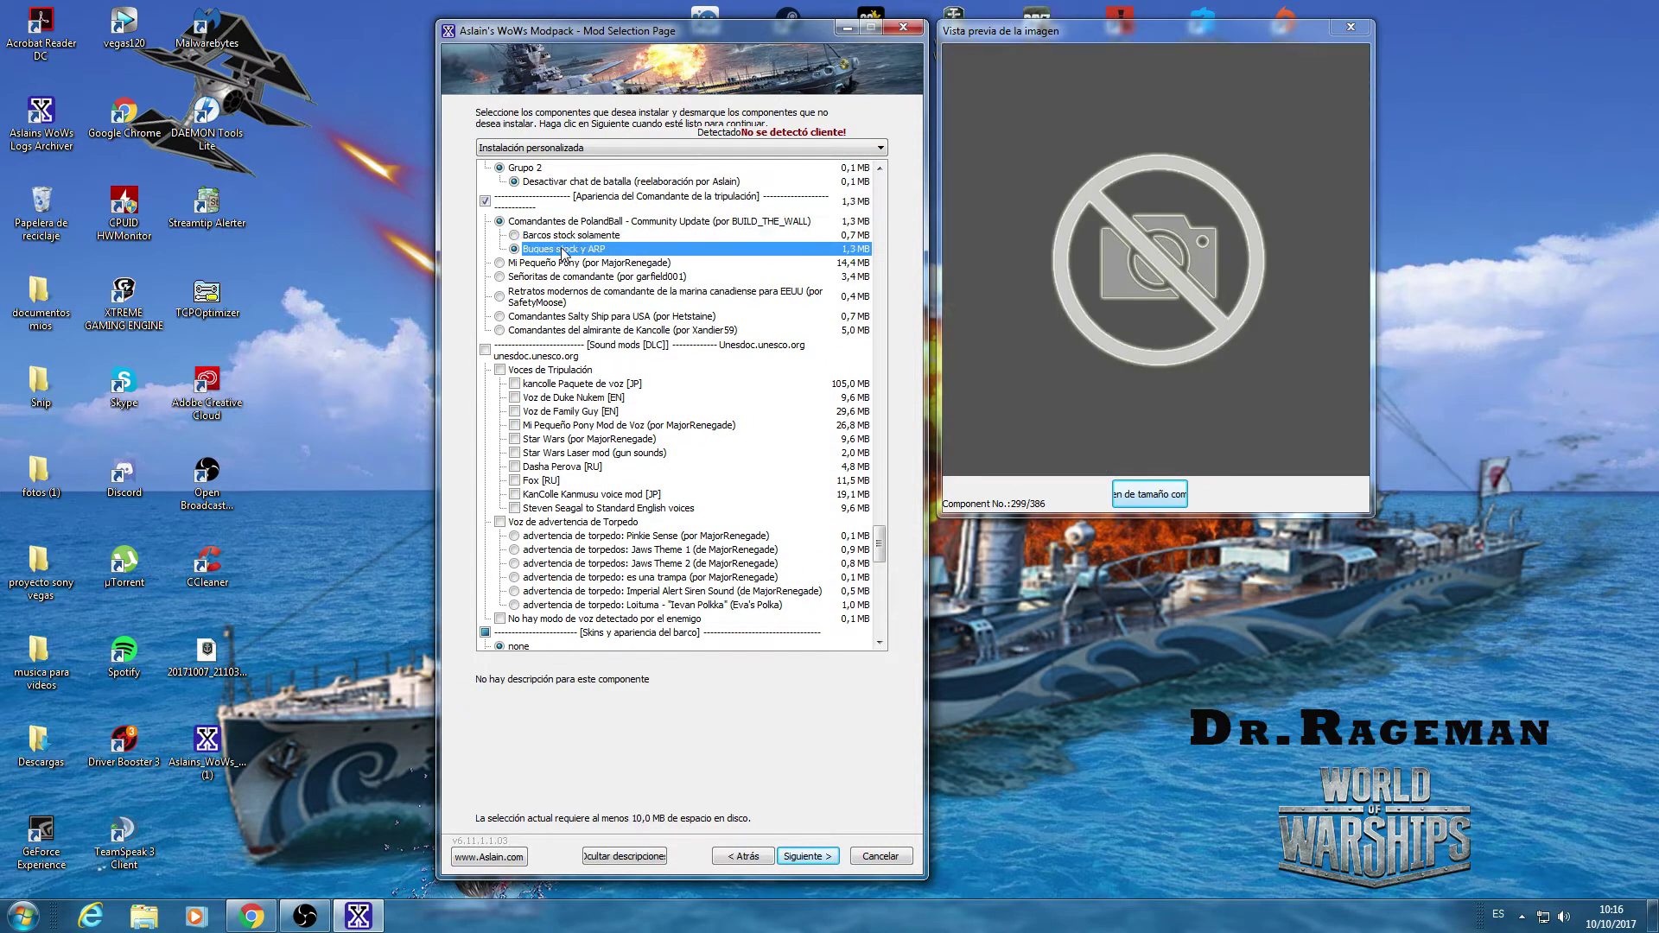
click(558, 222)
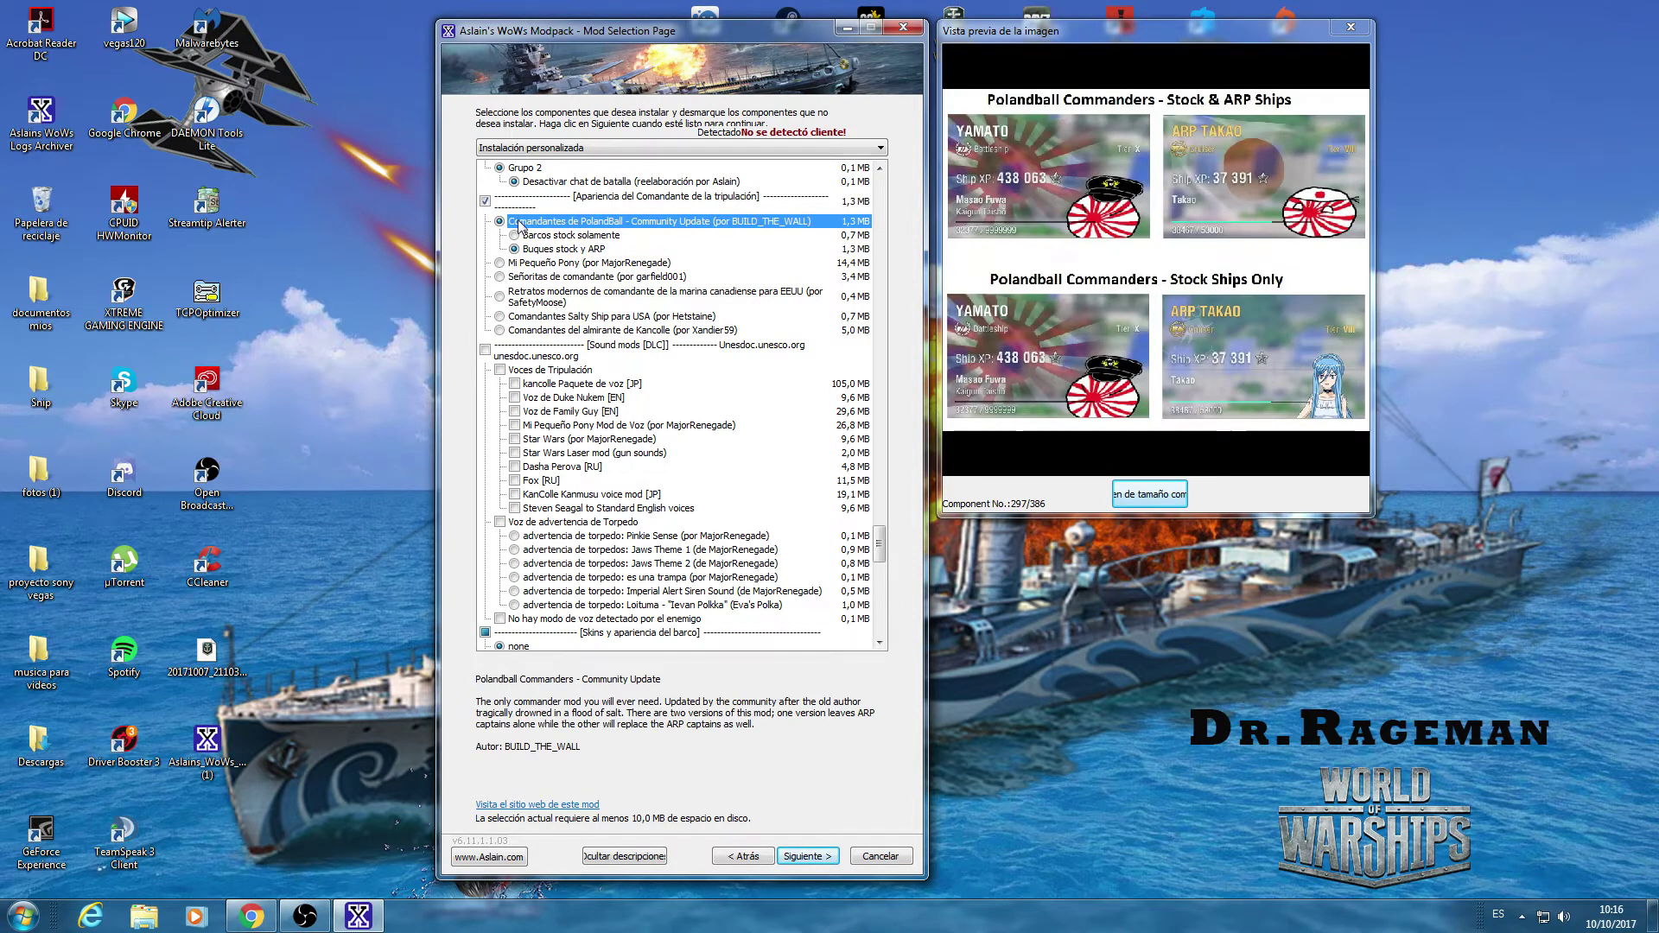
click(485, 203)
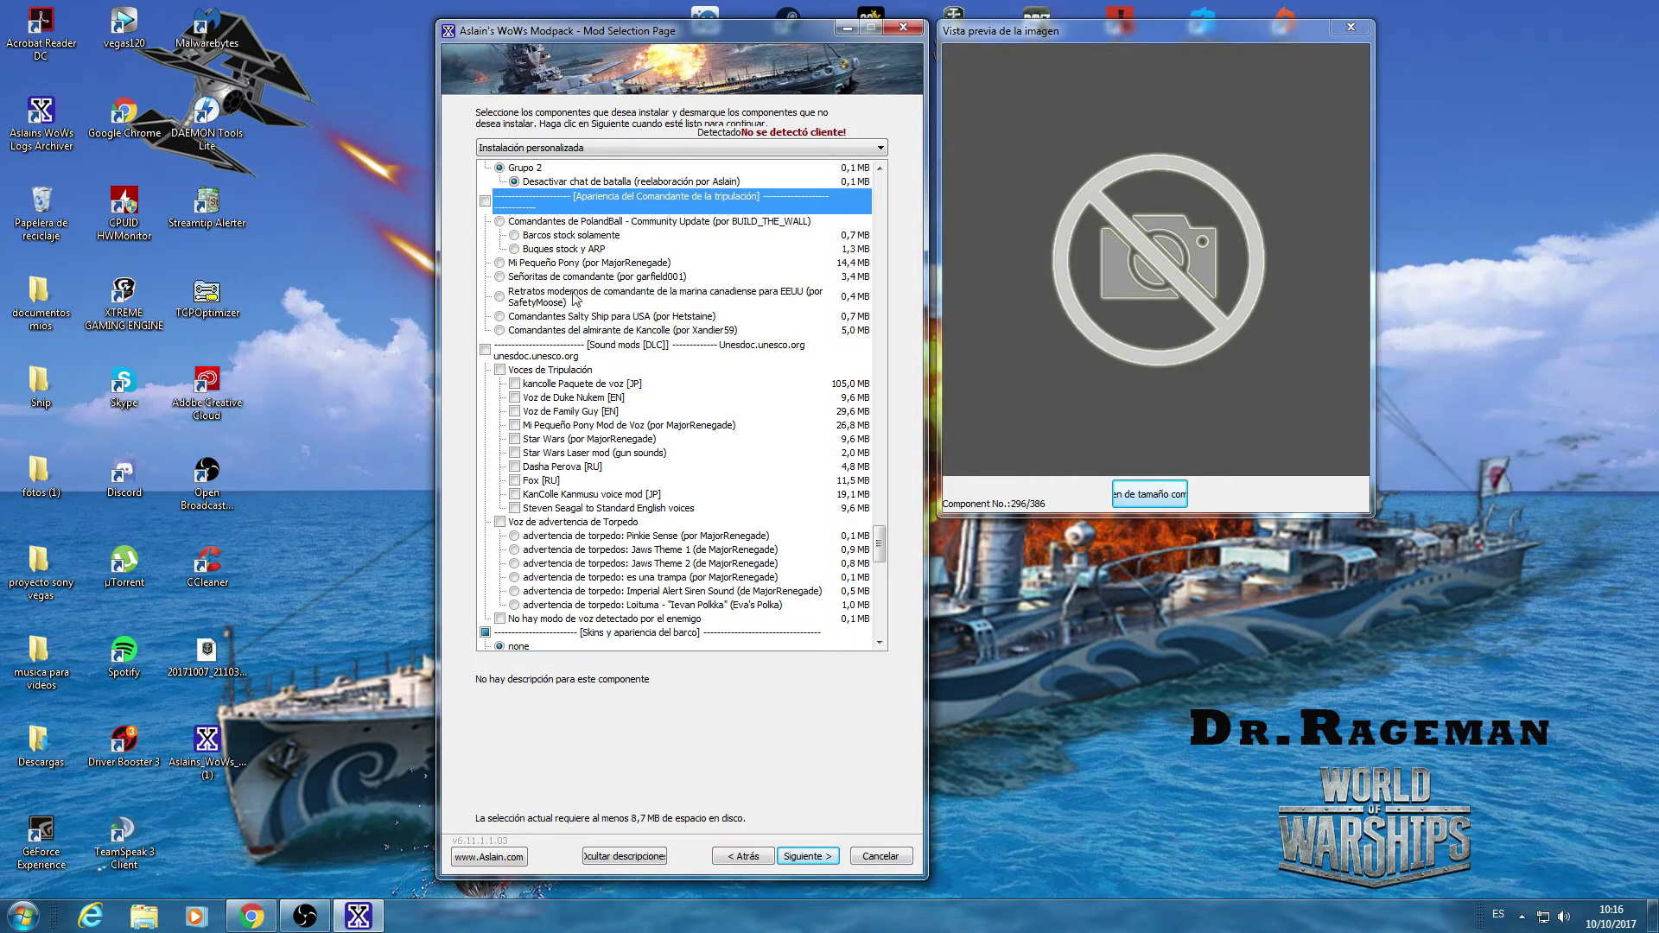
- Preview the RWBY collection, historical Tirpitz, Shogun Battleship, Błyskawica and BB Impreator Nikolai I skins in the ship skins section
scroll(644, 413, down, 1)
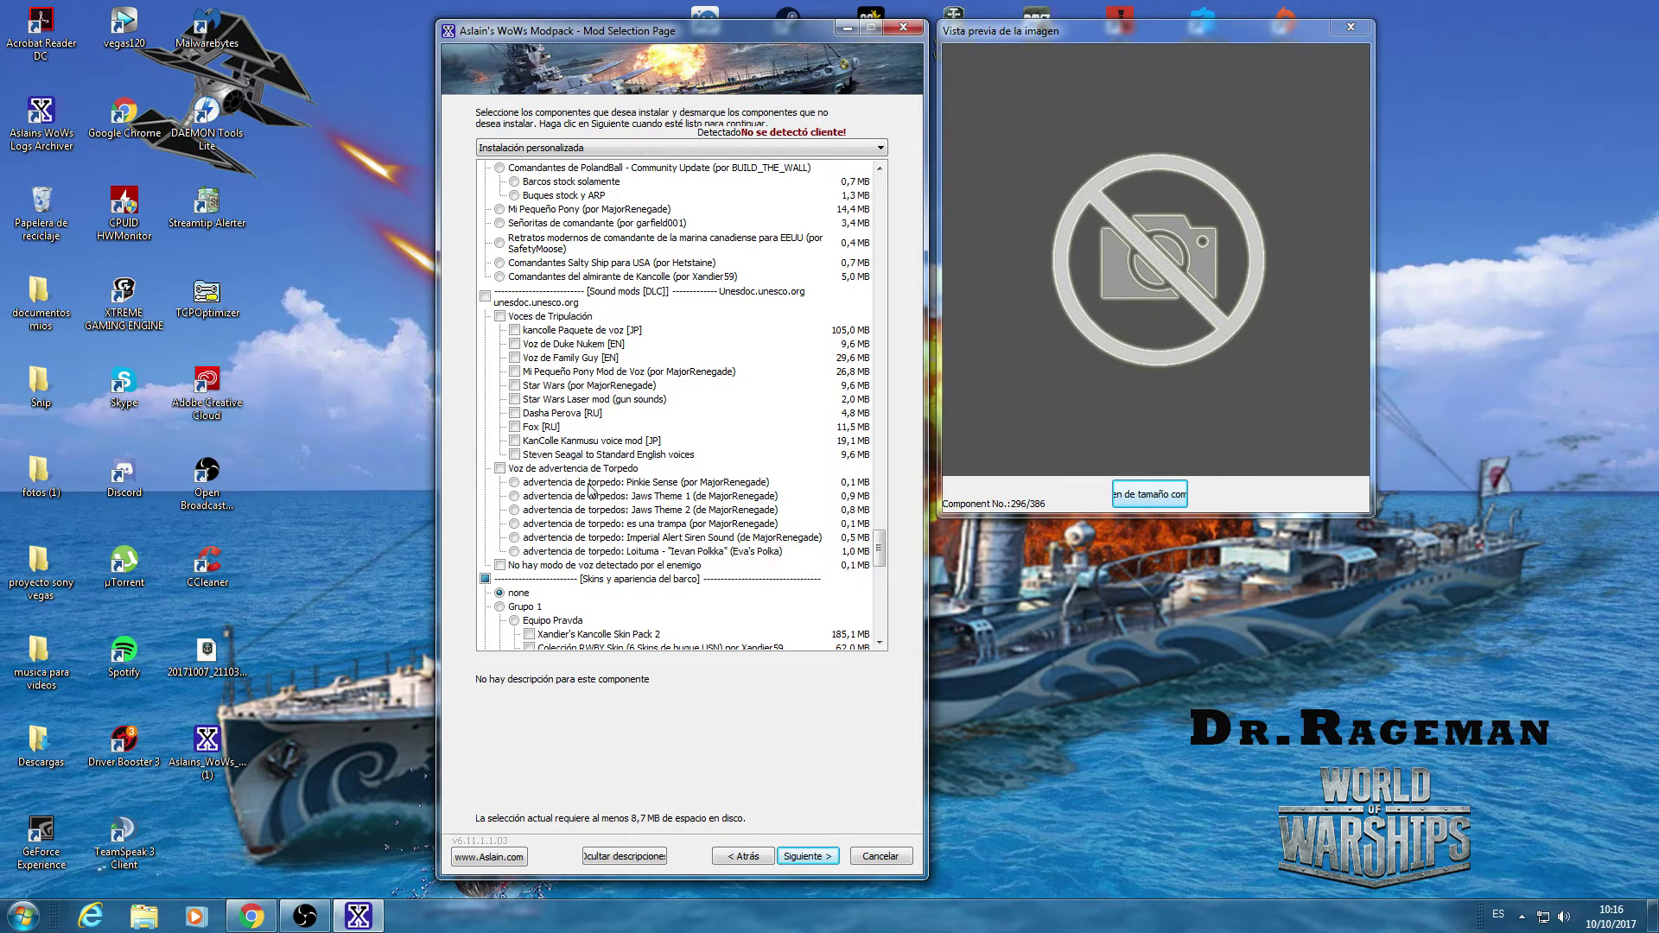
scroll(722, 484, down, 7)
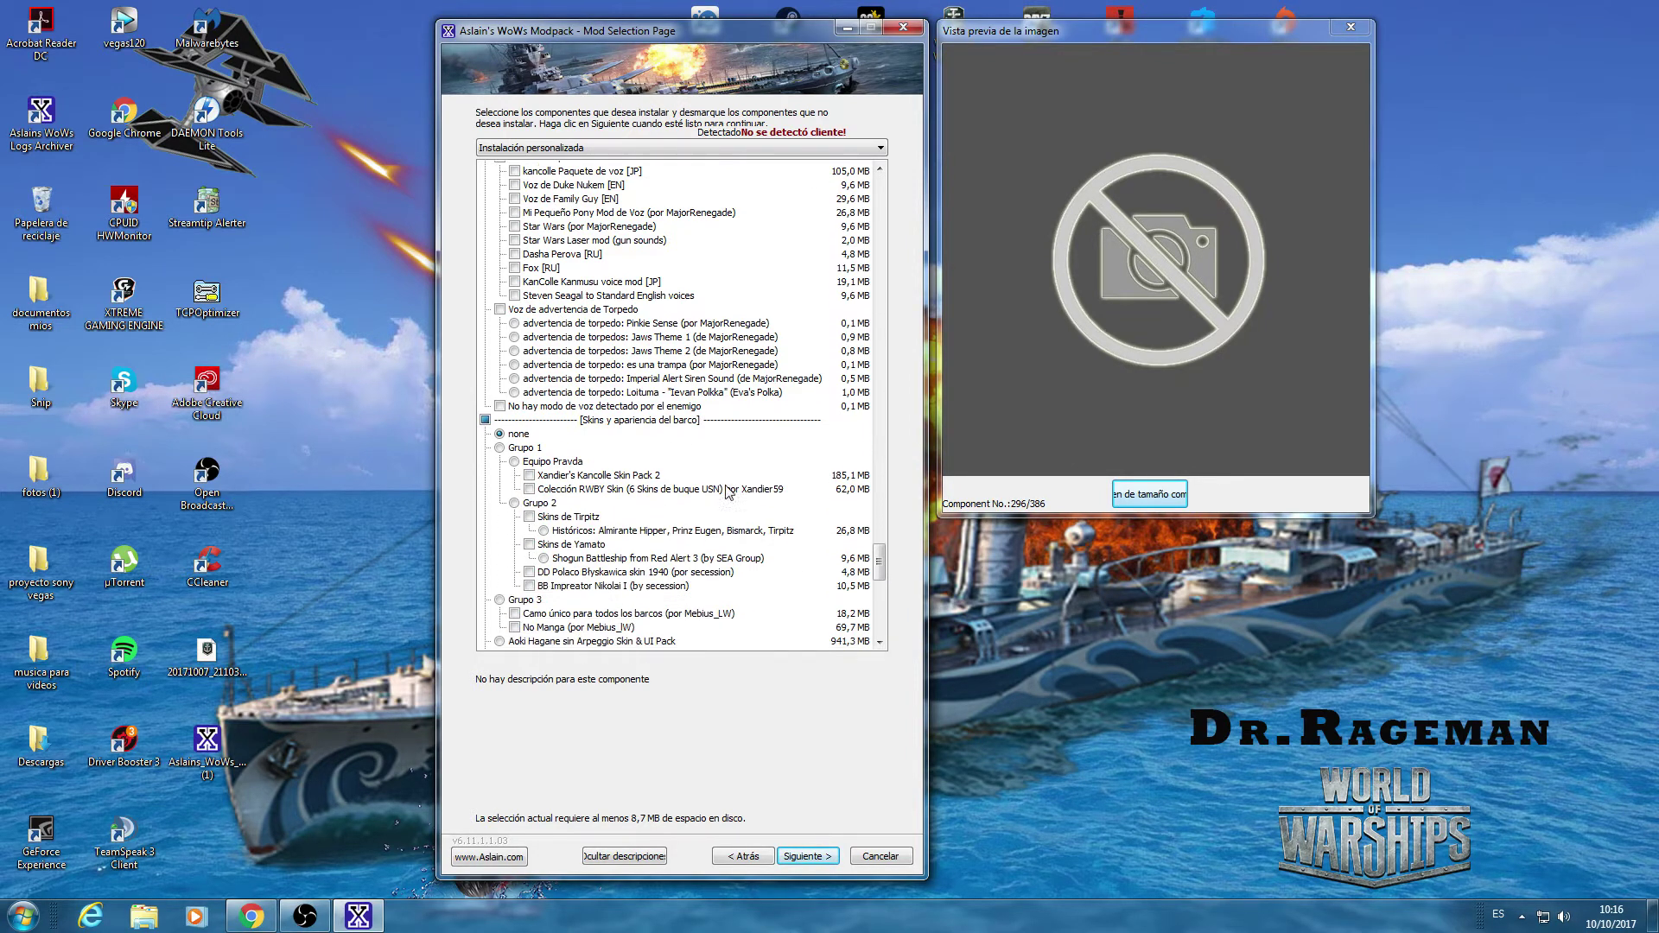
scroll(730, 435, down, 2)
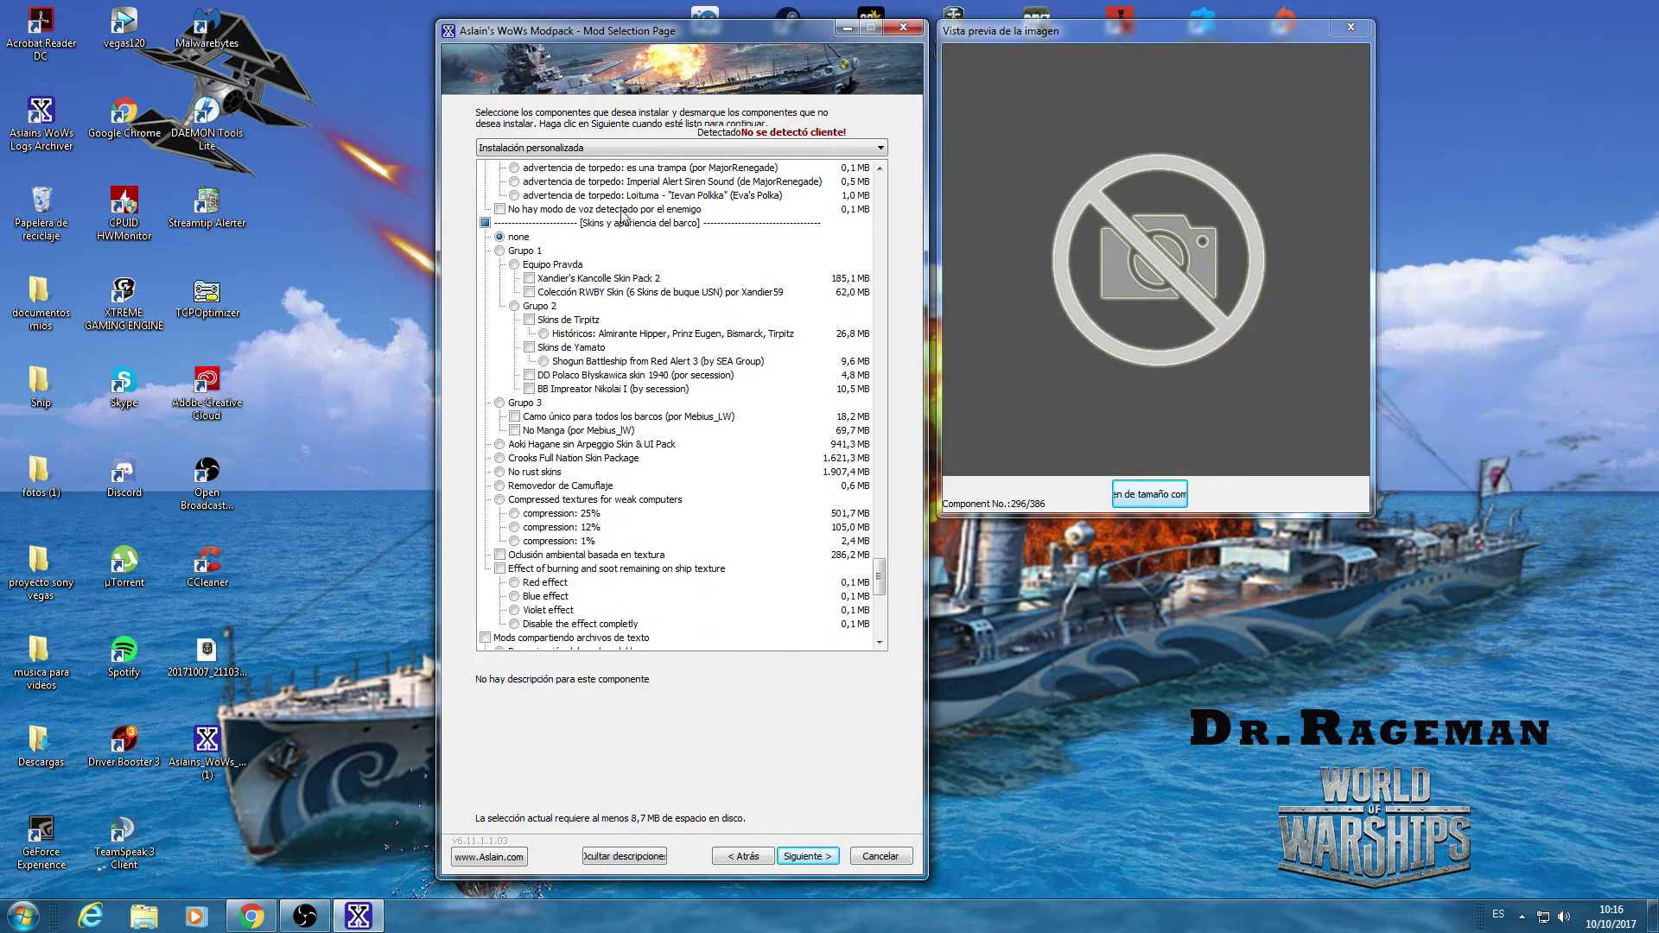
click(591, 291)
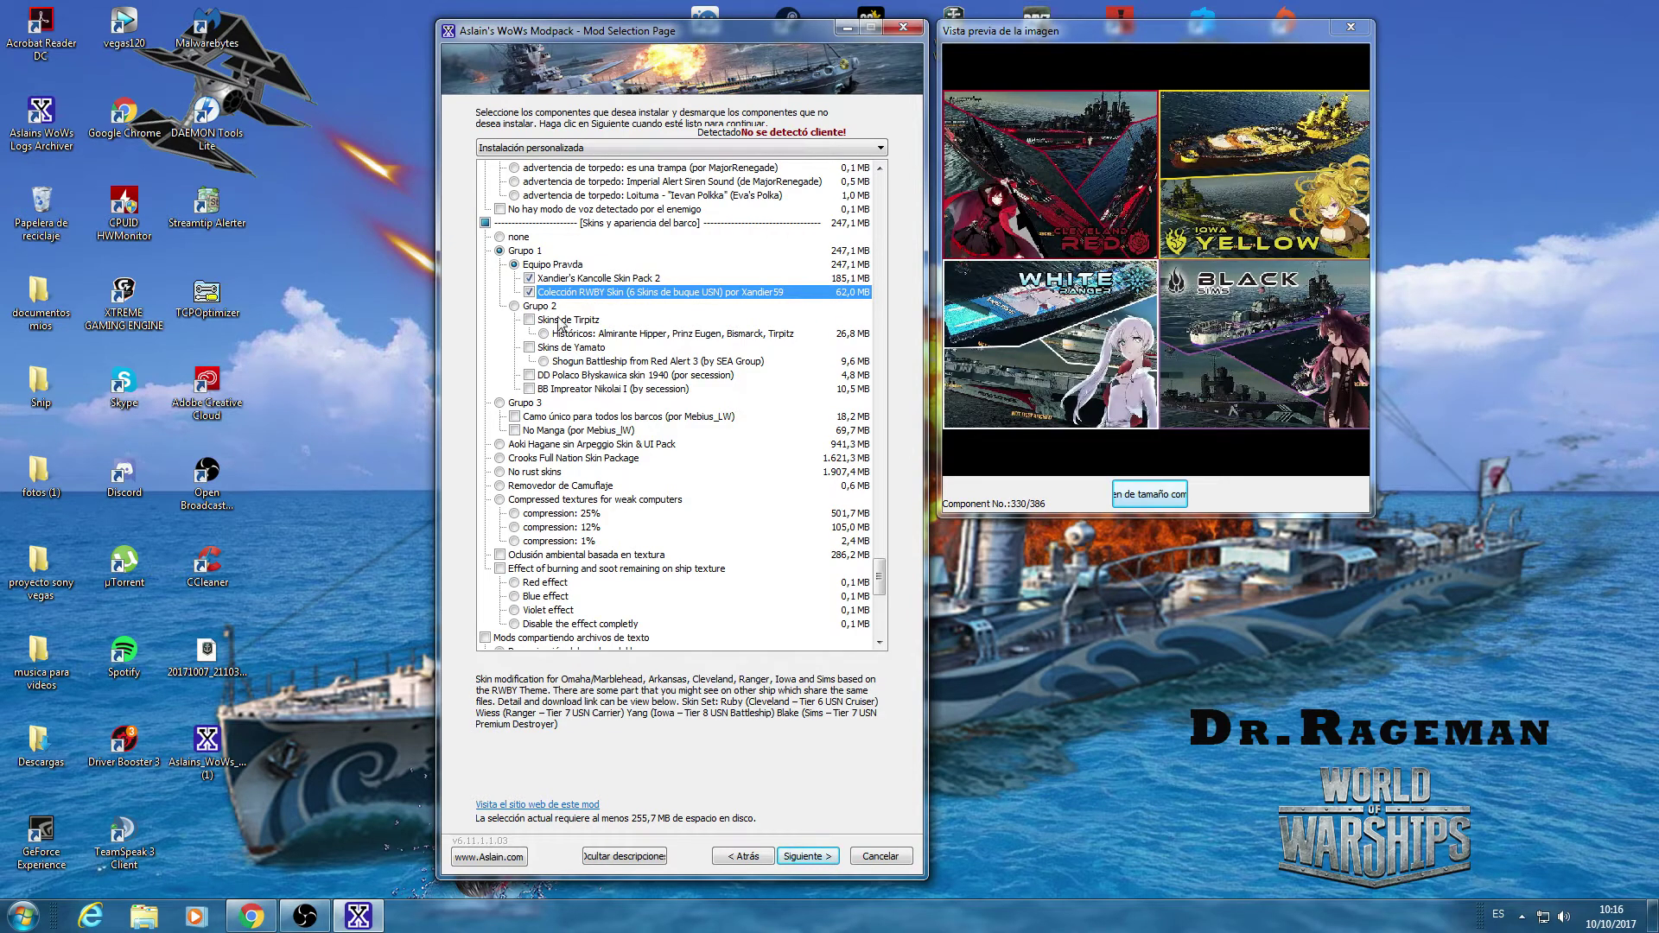
click(577, 320)
click(605, 334)
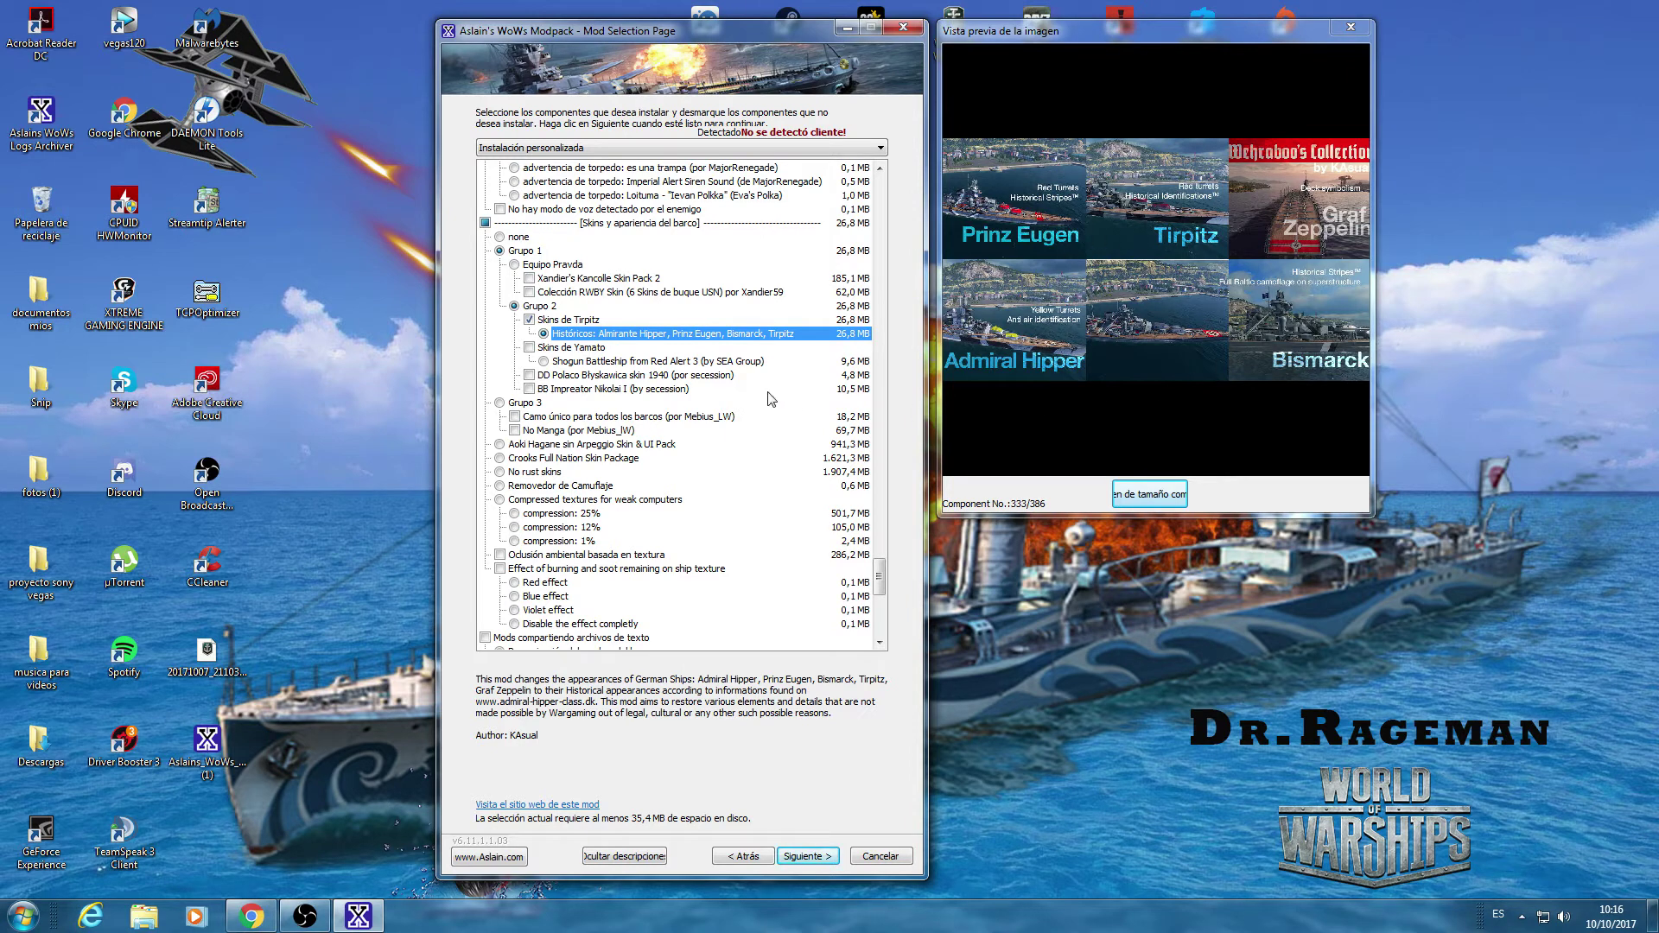
click(603, 362)
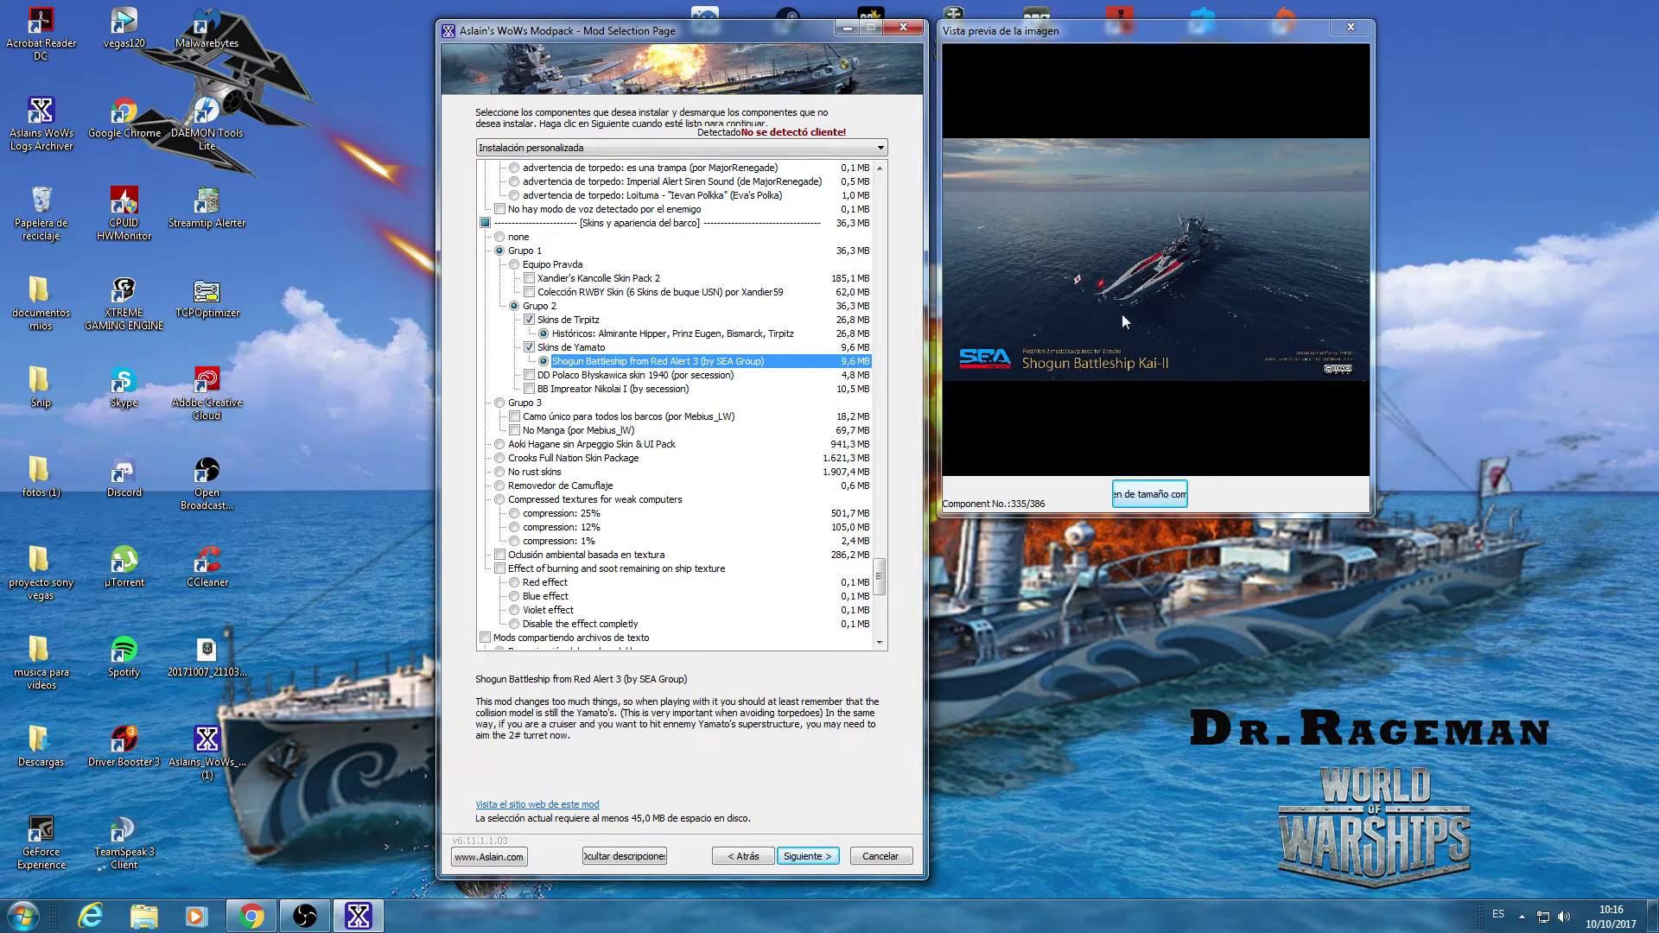
click(588, 376)
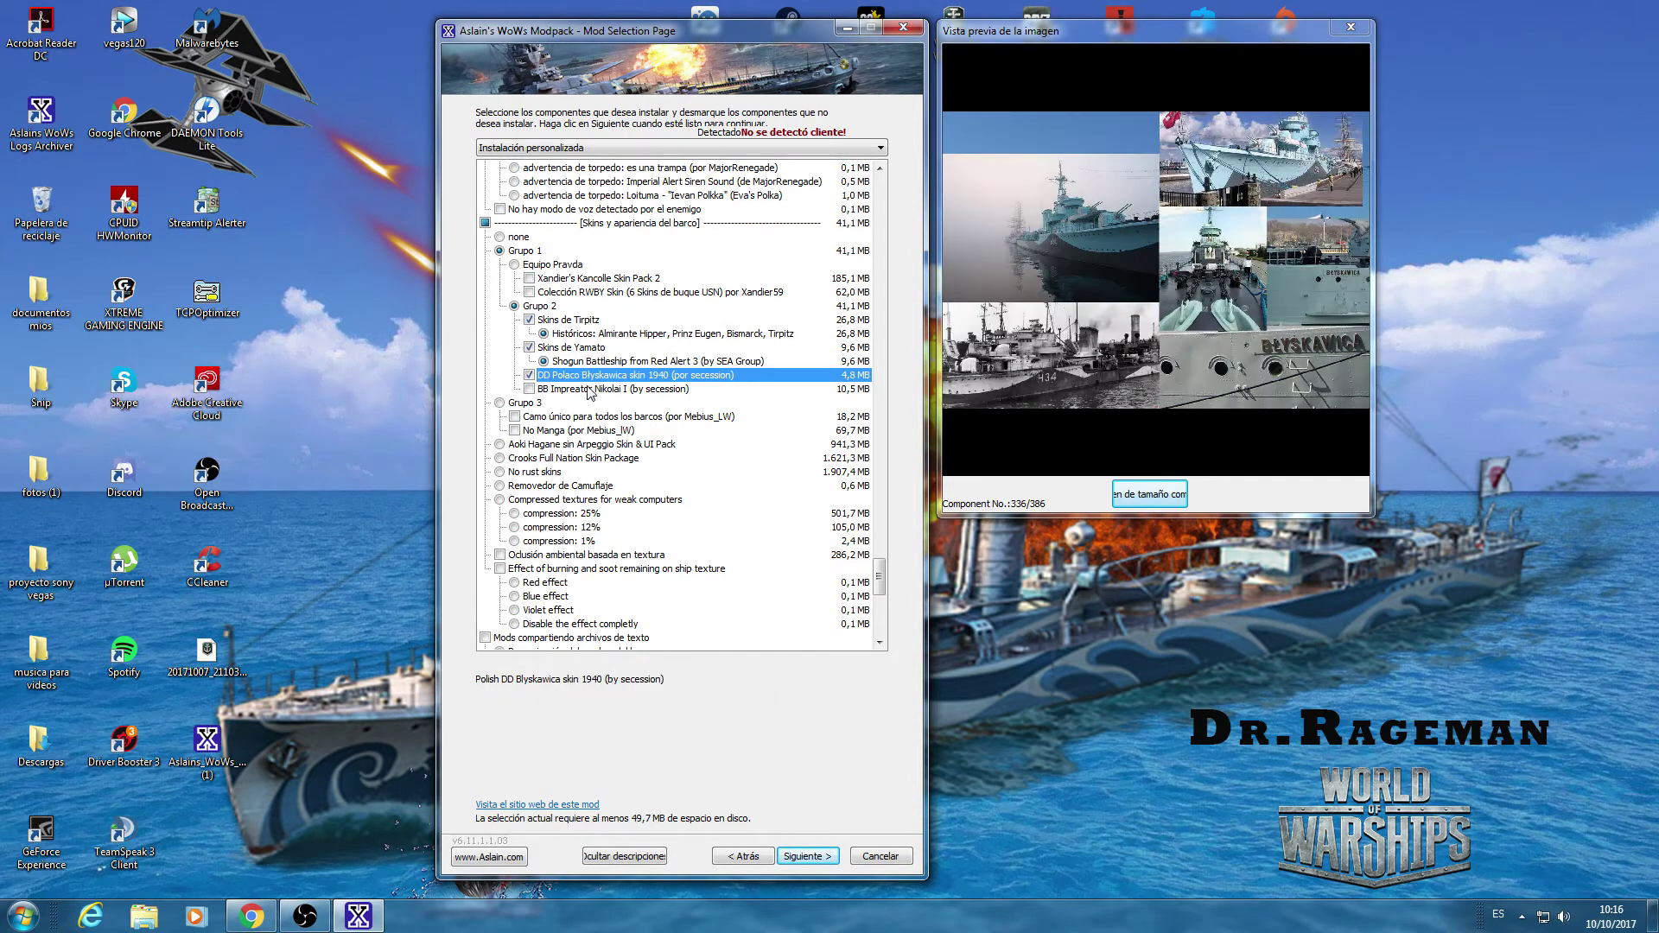
click(596, 389)
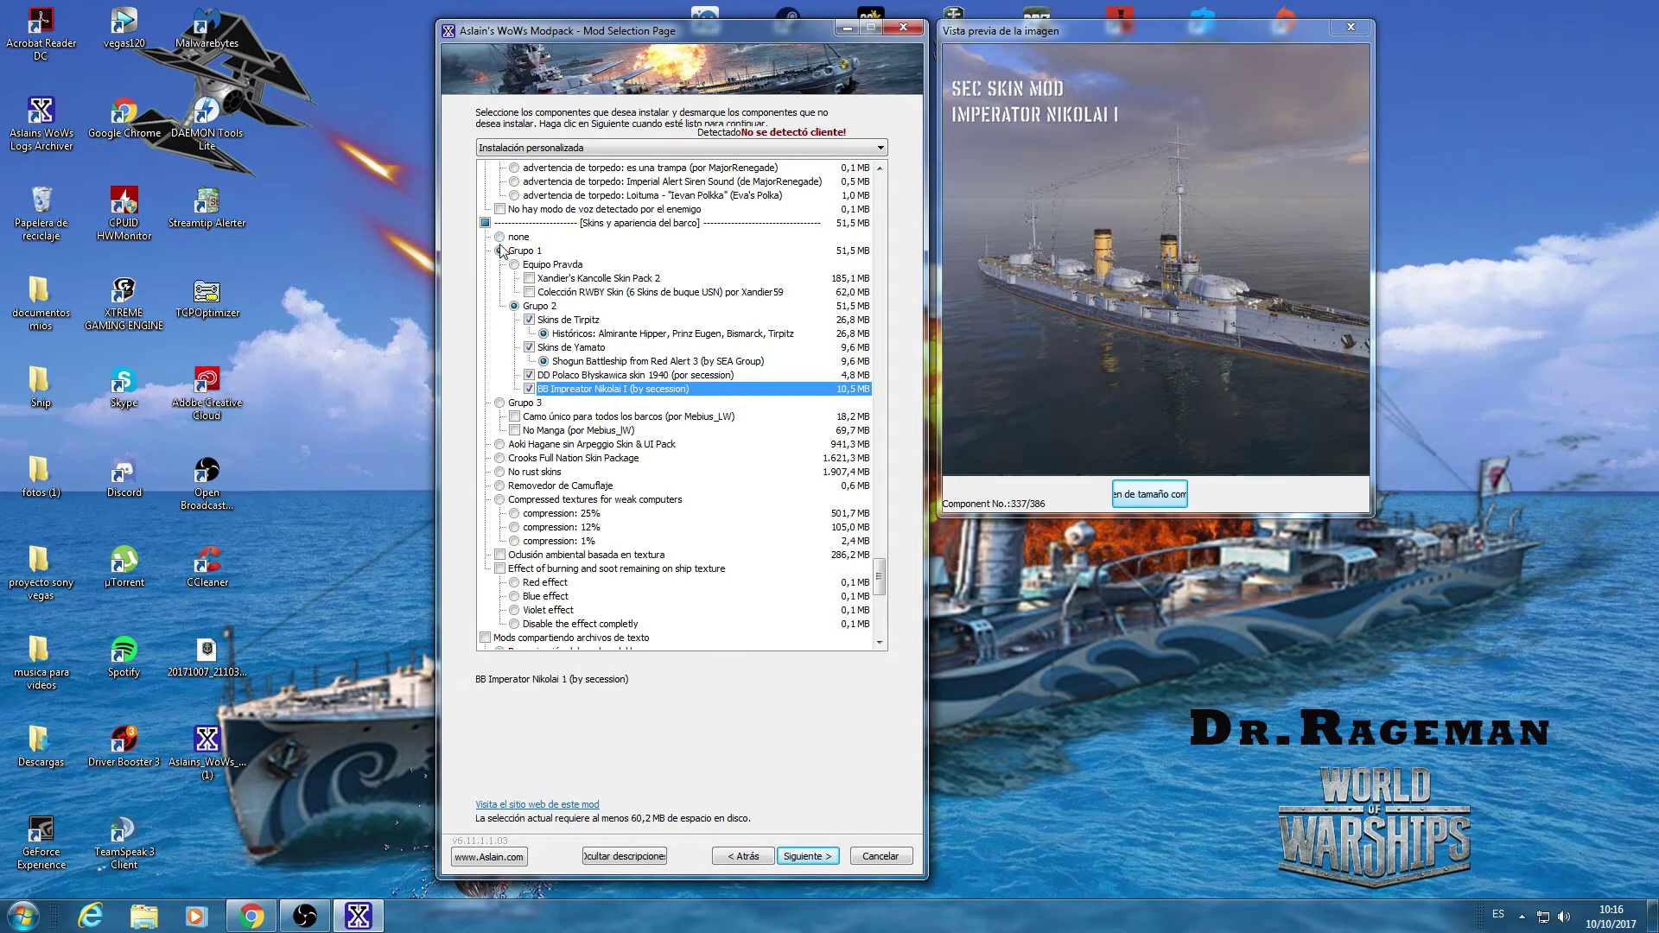
- Deselect Skins de Tirpitz, Skins de Yamato, the Błyskawica skin and BB Impreator Nikolai I in the ship skins section
click(528, 319)
click(528, 348)
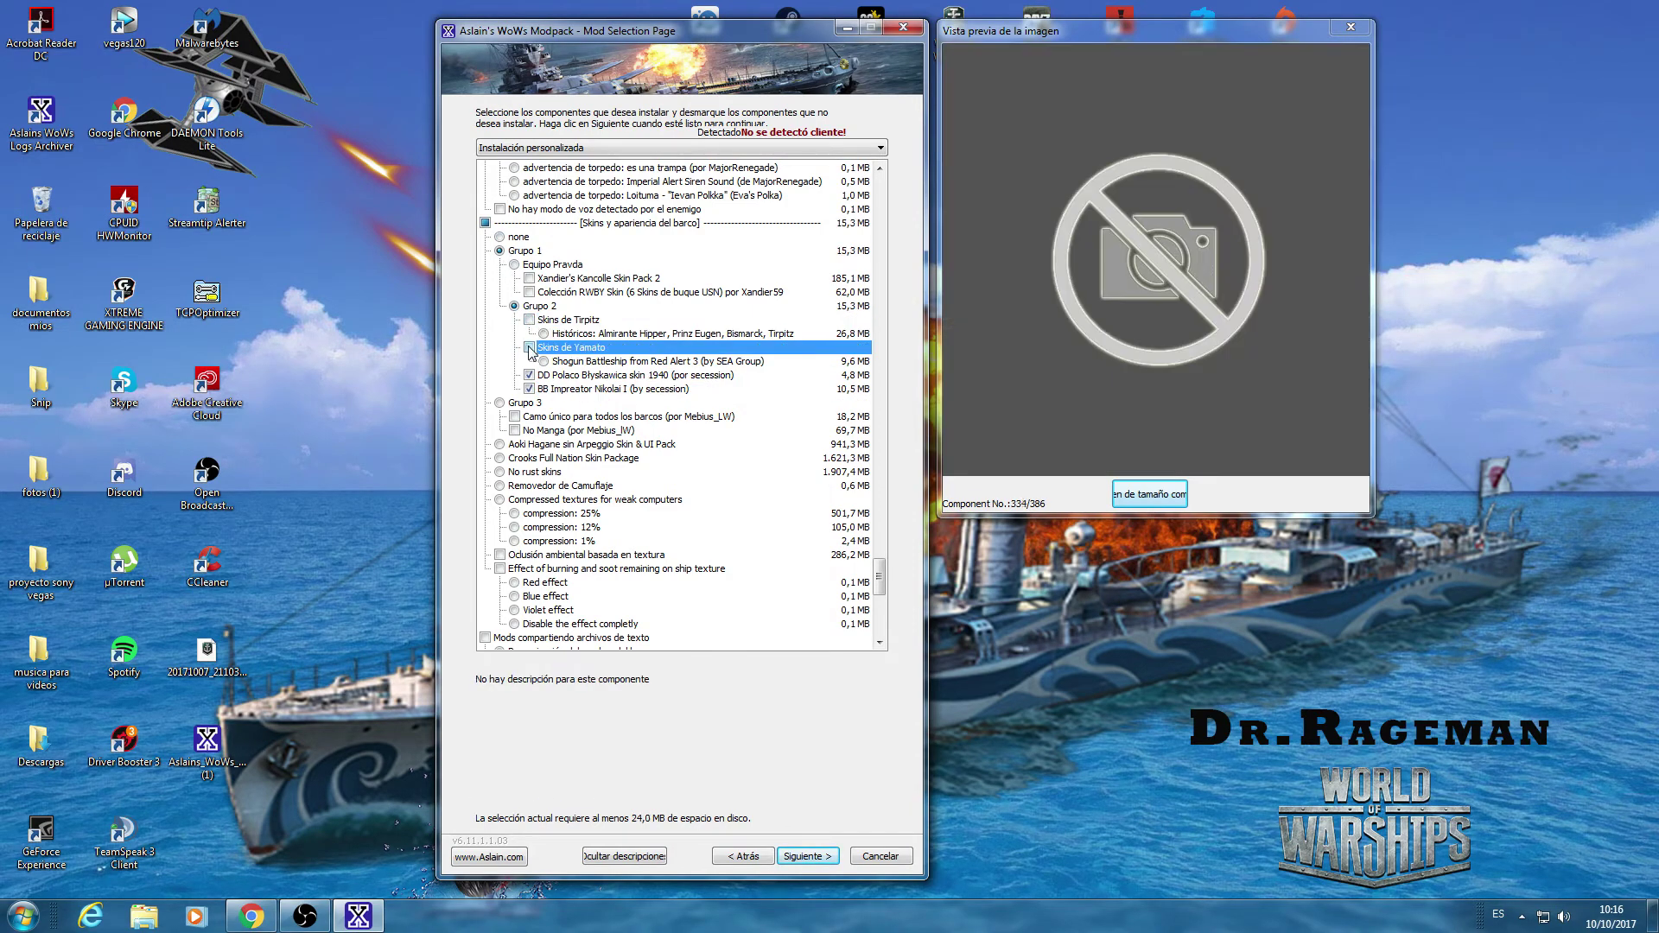
click(528, 375)
click(529, 389)
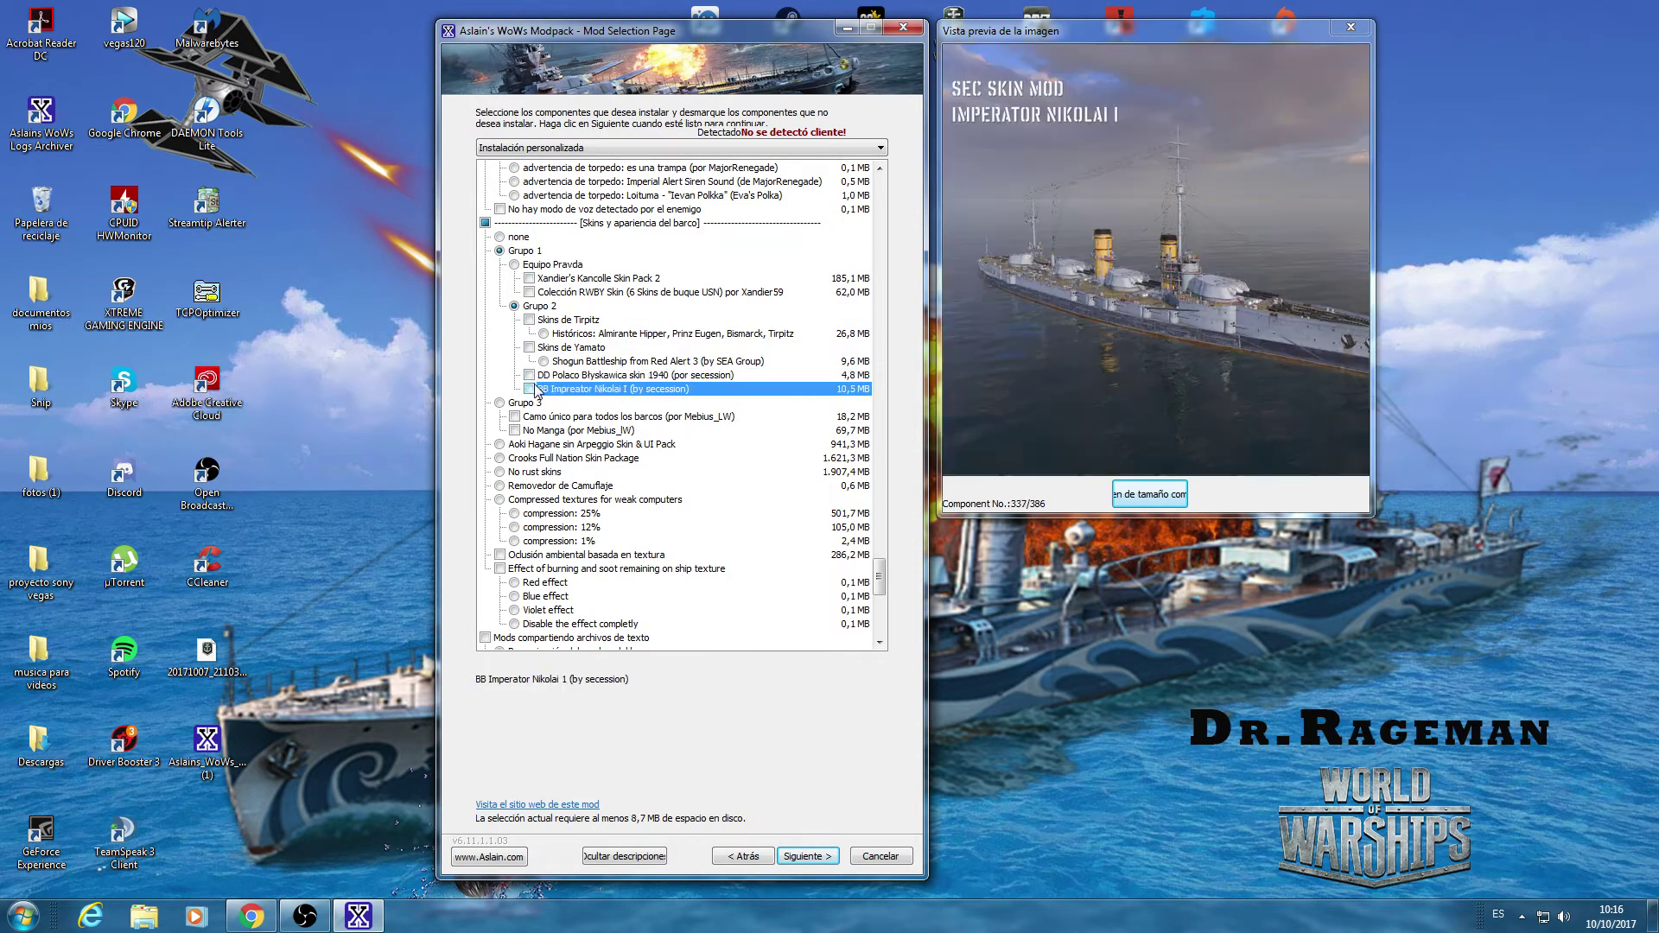
click(485, 223)
- Preview Removedor de niebla, Anti-Glare and Habilitador de Sala de Entrenamiento under Tweaks, keeping only the last of these selected
scroll(648, 436, down, 4)
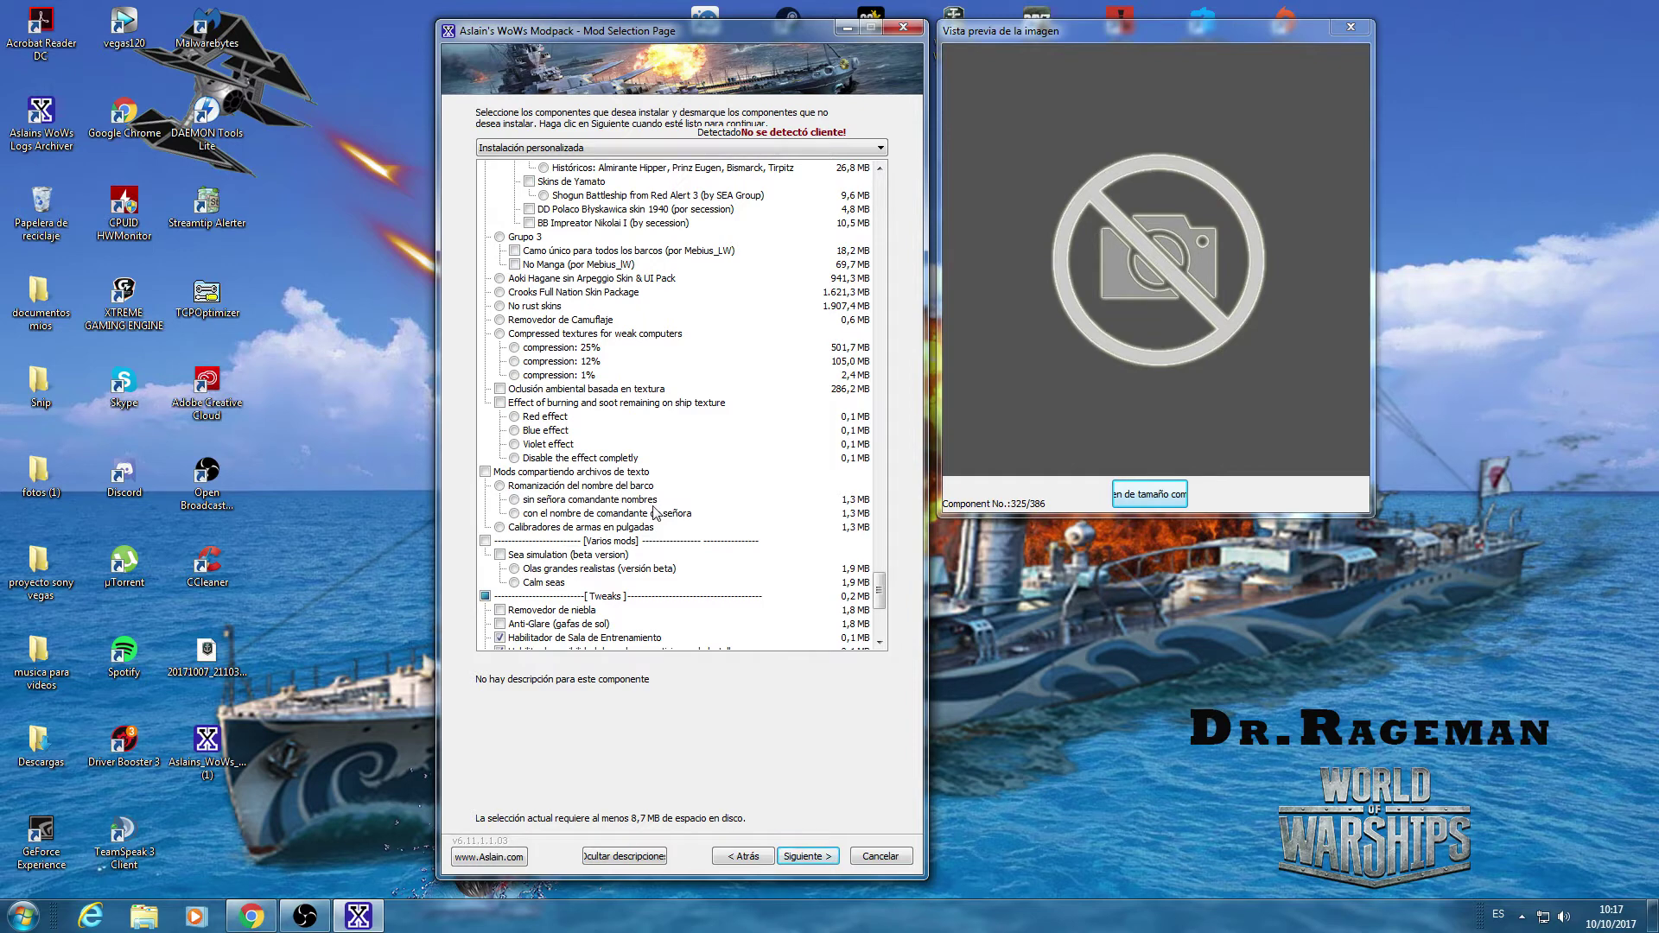
scroll(665, 520, down, 3)
scroll(672, 498, down, 3)
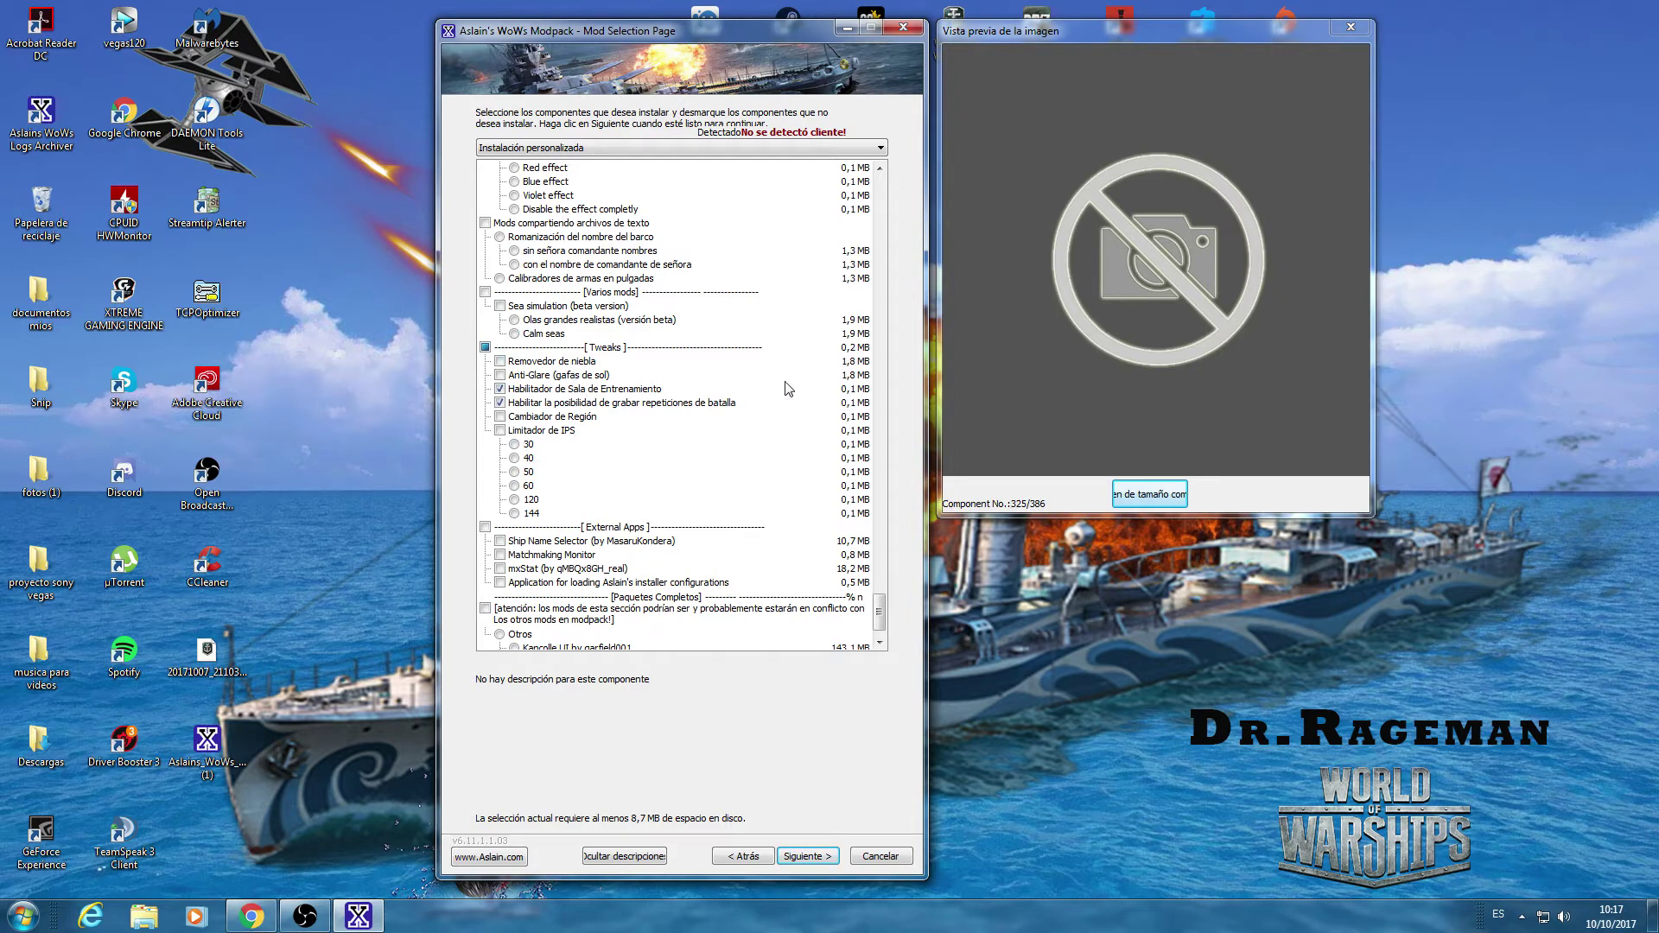
scroll(740, 356, down, 1)
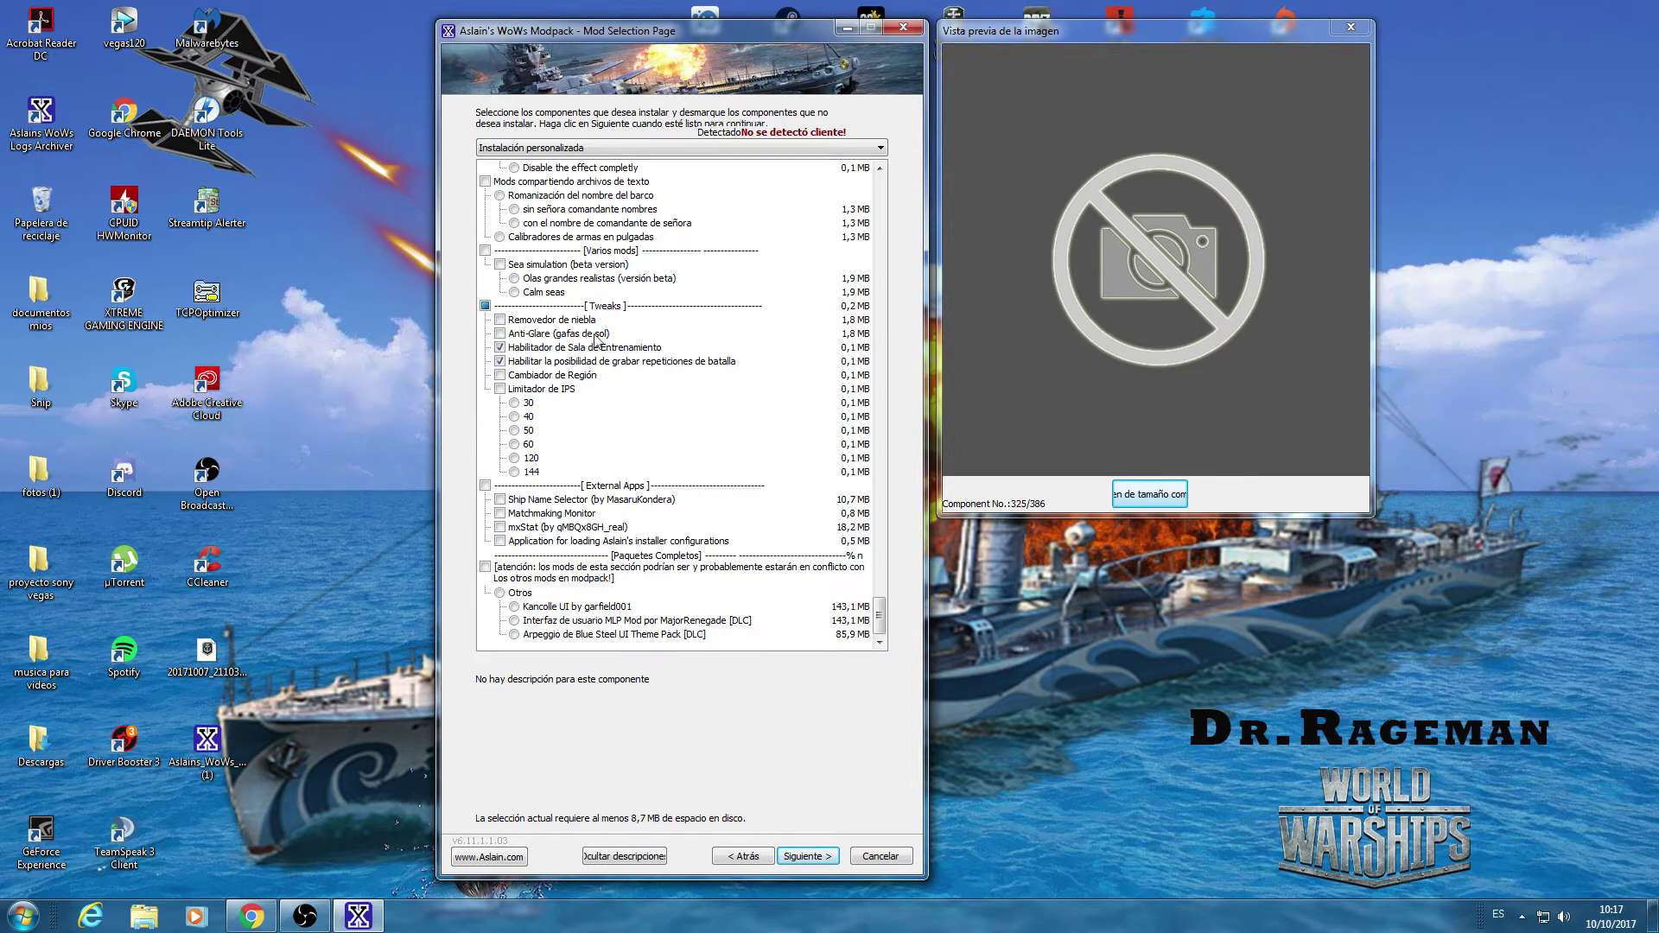
click(529, 321)
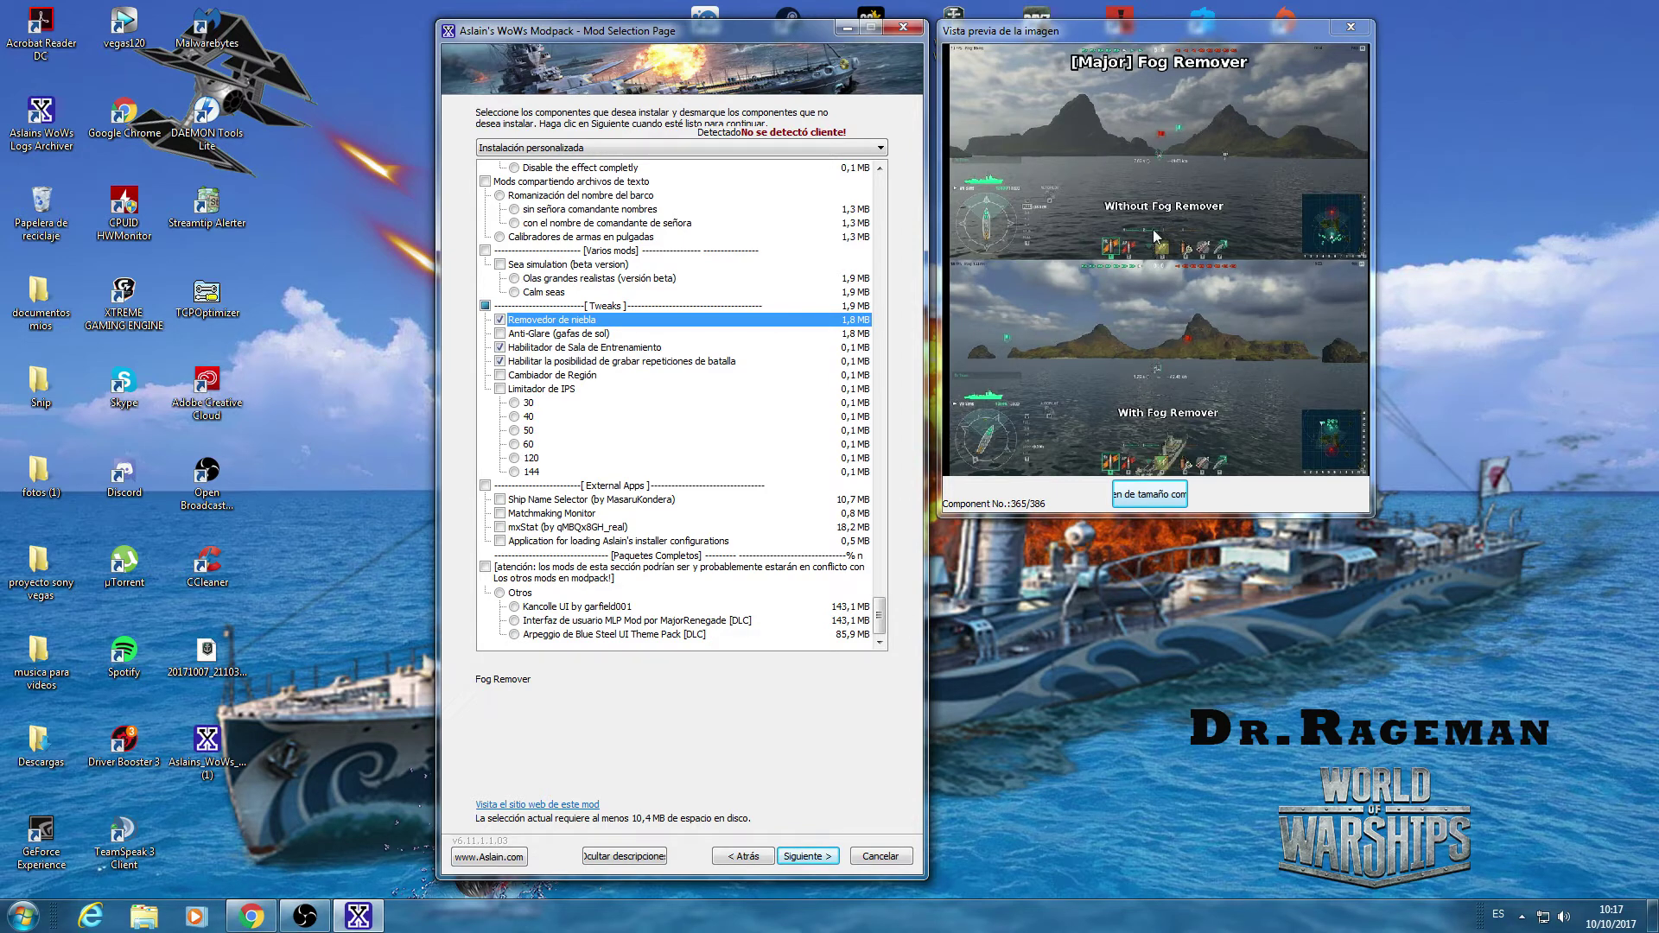
click(500, 321)
click(538, 337)
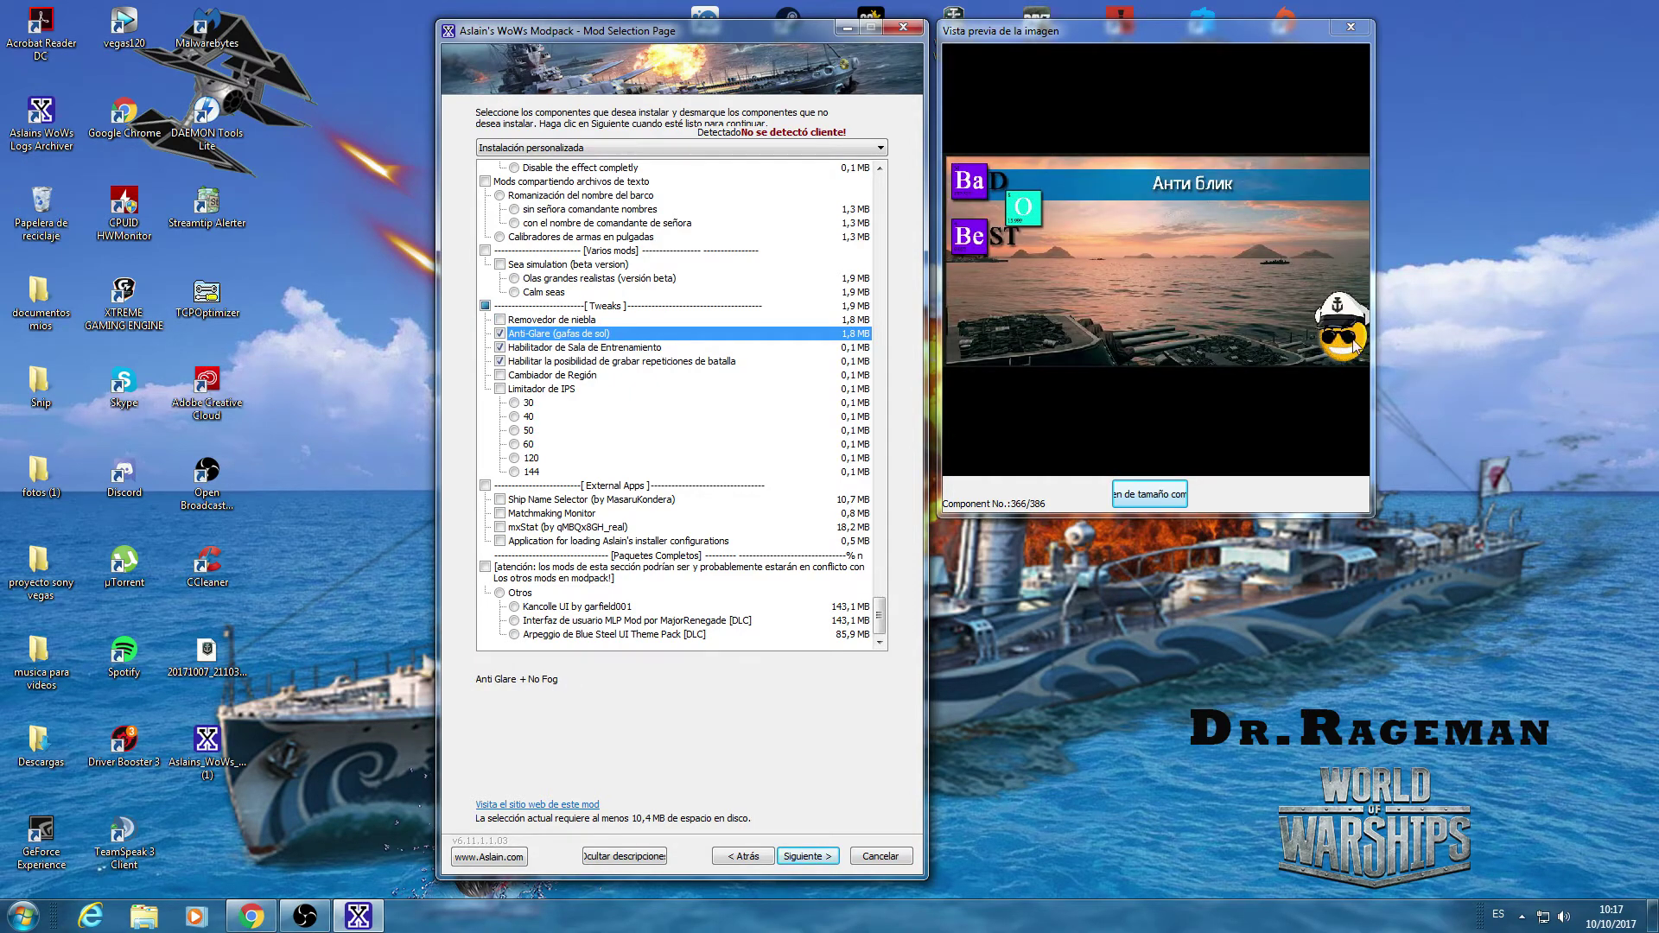
click(500, 333)
click(620, 349)
click(500, 362)
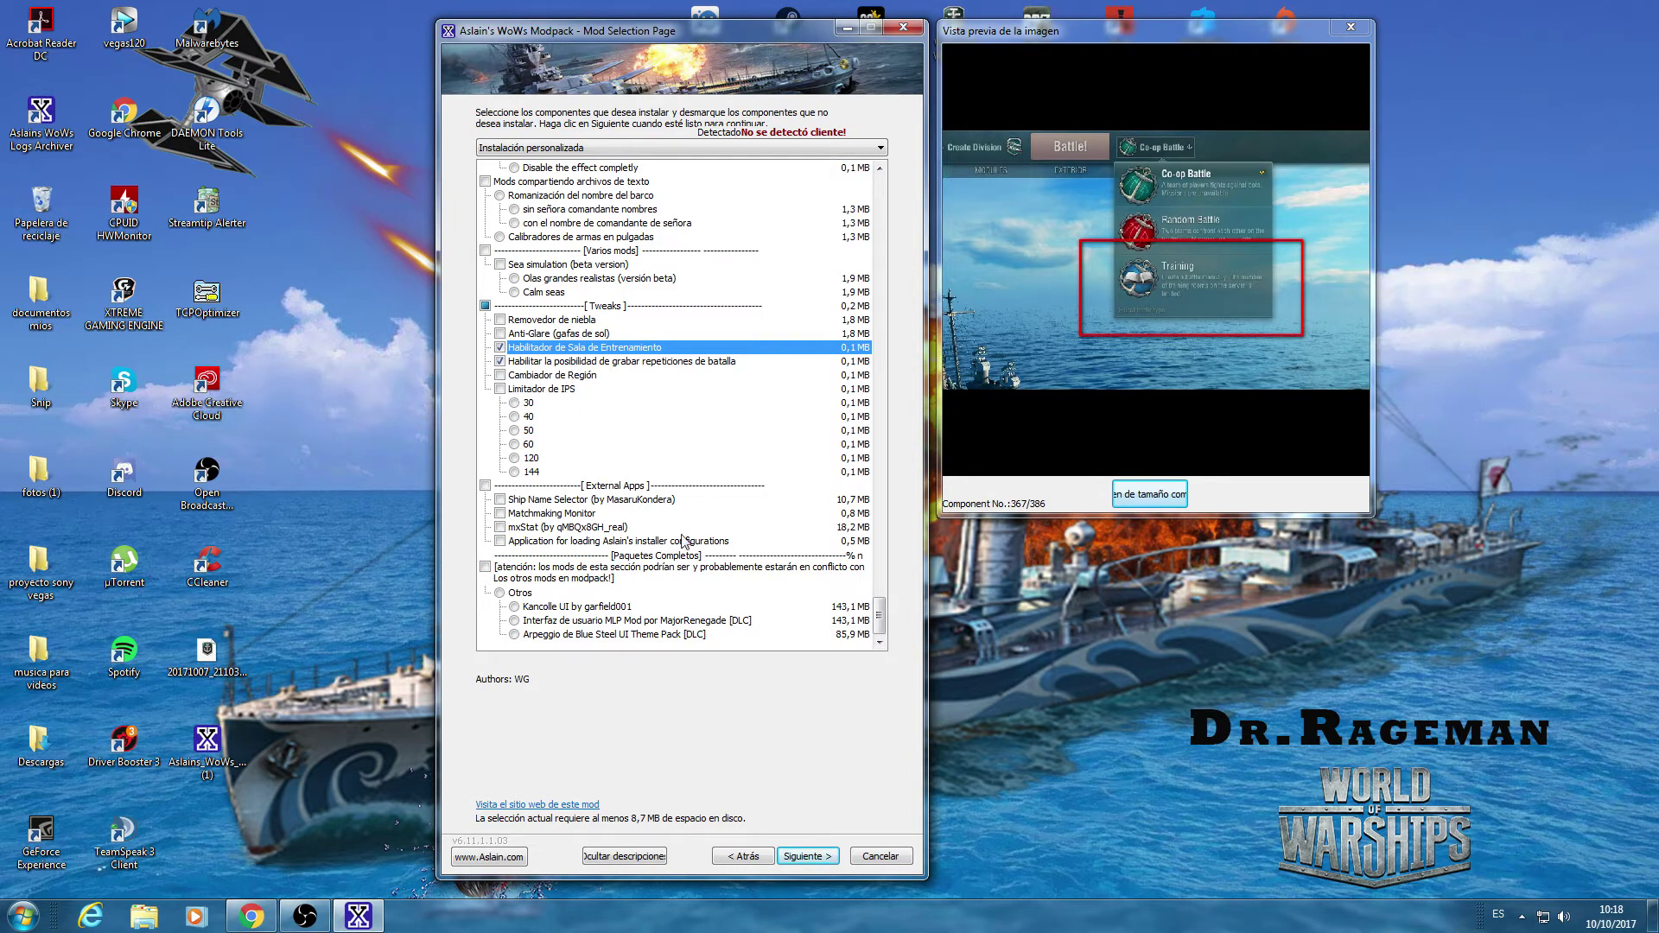
- Preview Matchmaking Monitor and mxStat under External Apps, and deselect both
click(539, 517)
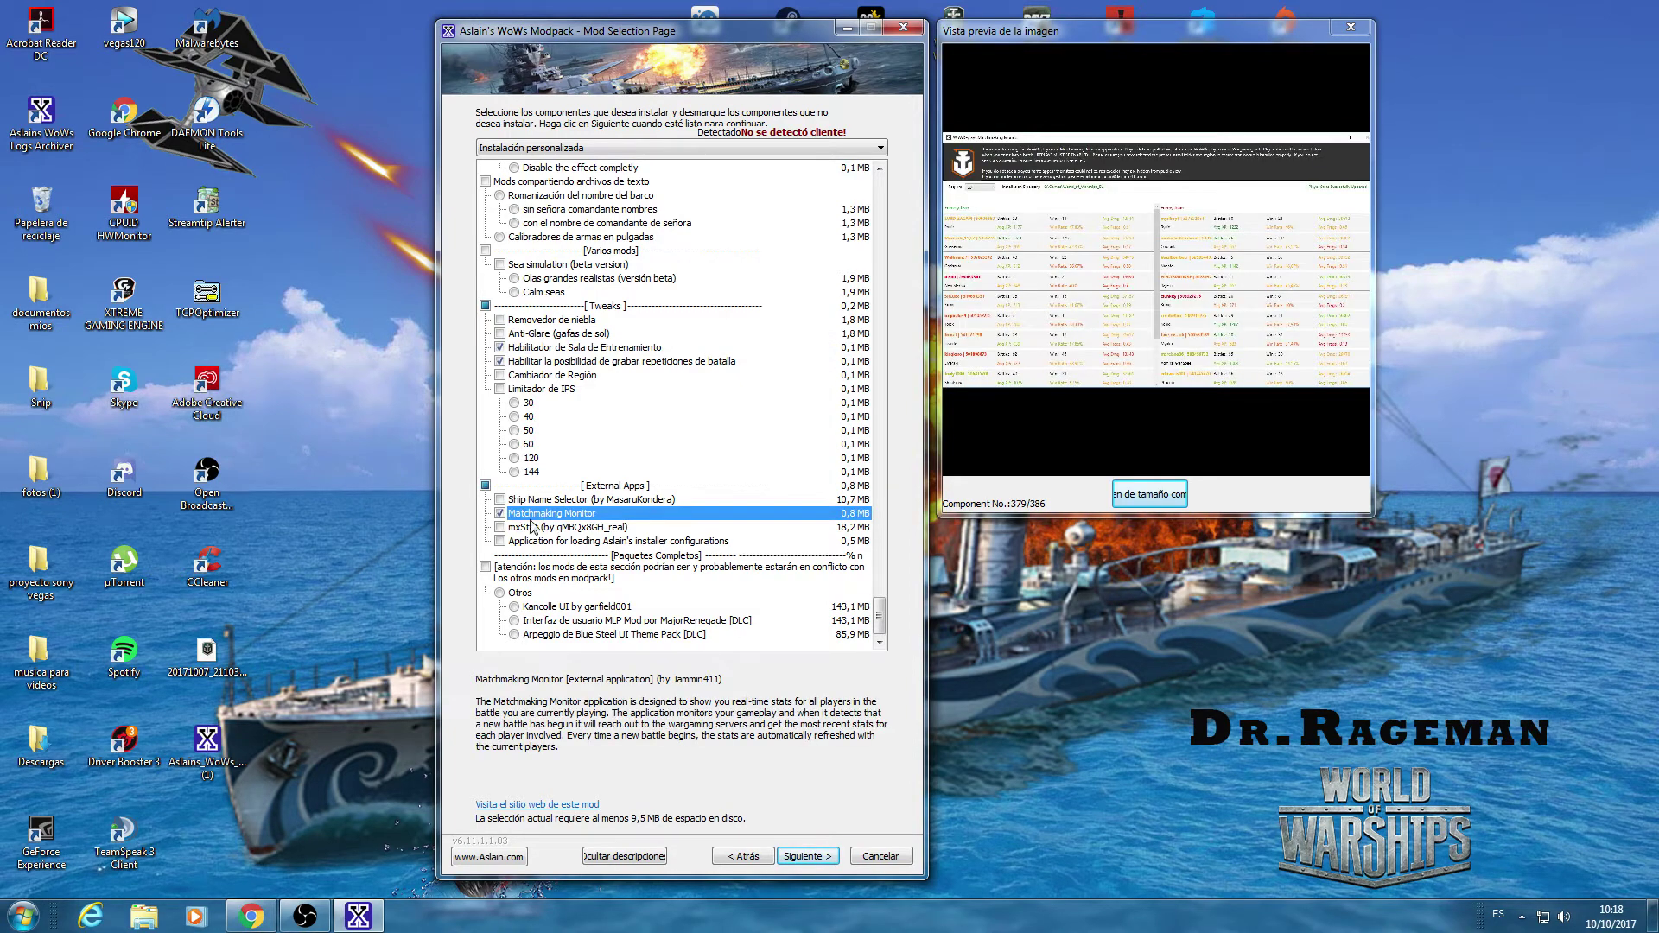
click(542, 527)
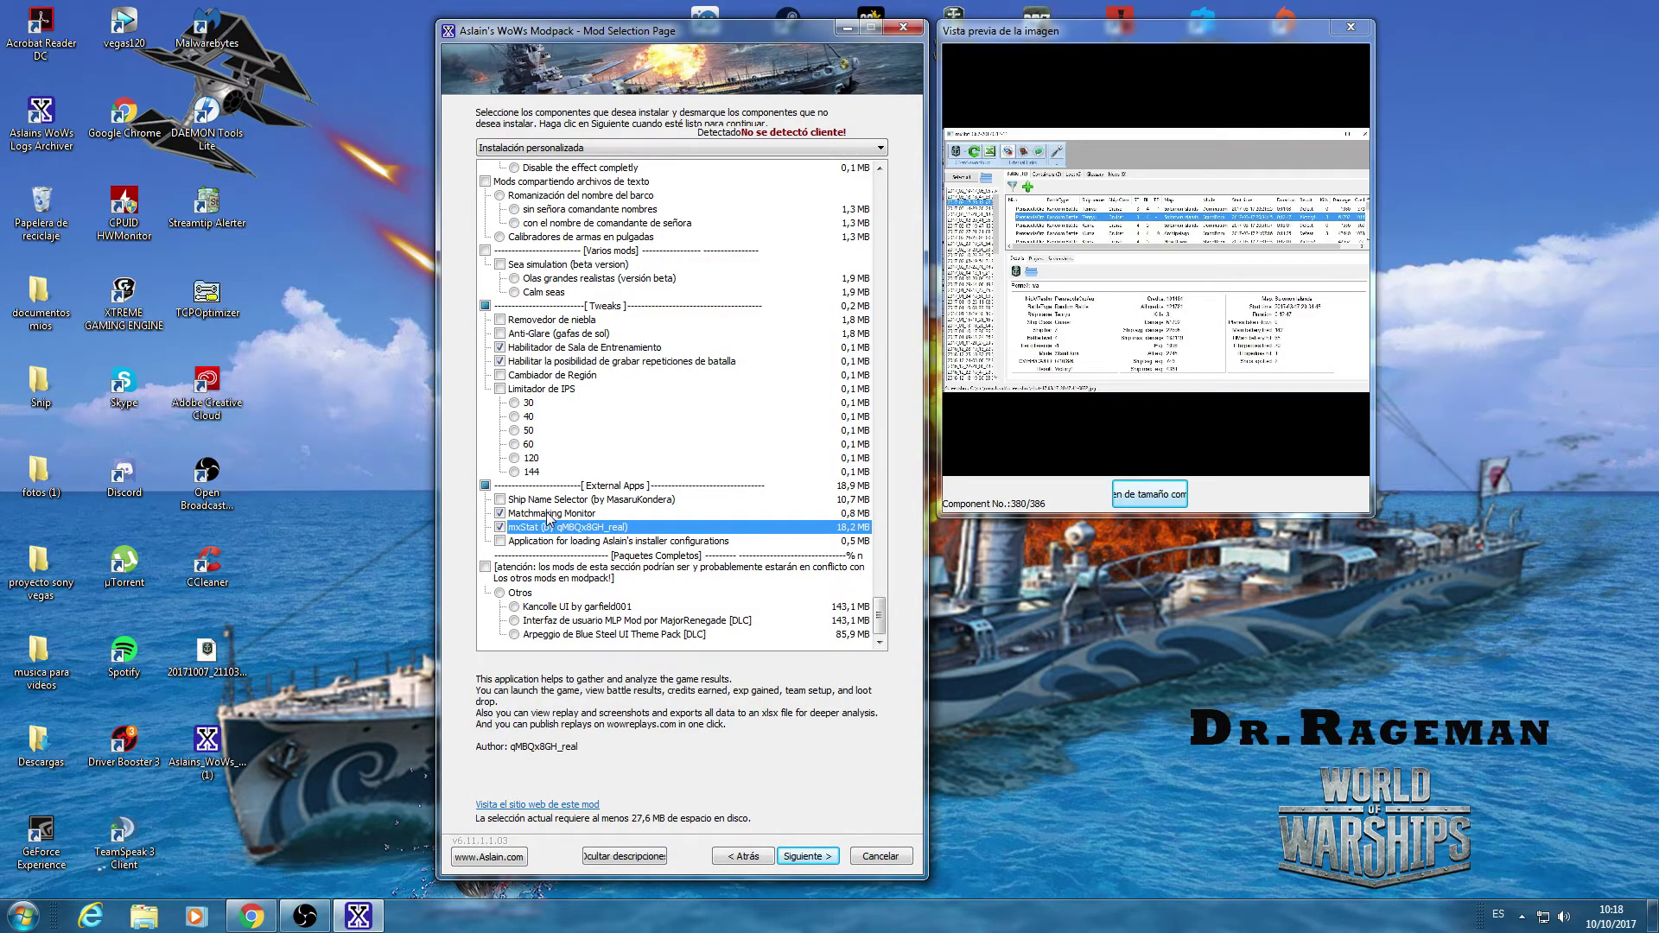
click(500, 513)
click(501, 527)
- Compare the Kancolle UI, MLP Mod and Arpeggio of Blue Steel interface packs, and deselect the whole Paquetes Completos section
click(572, 606)
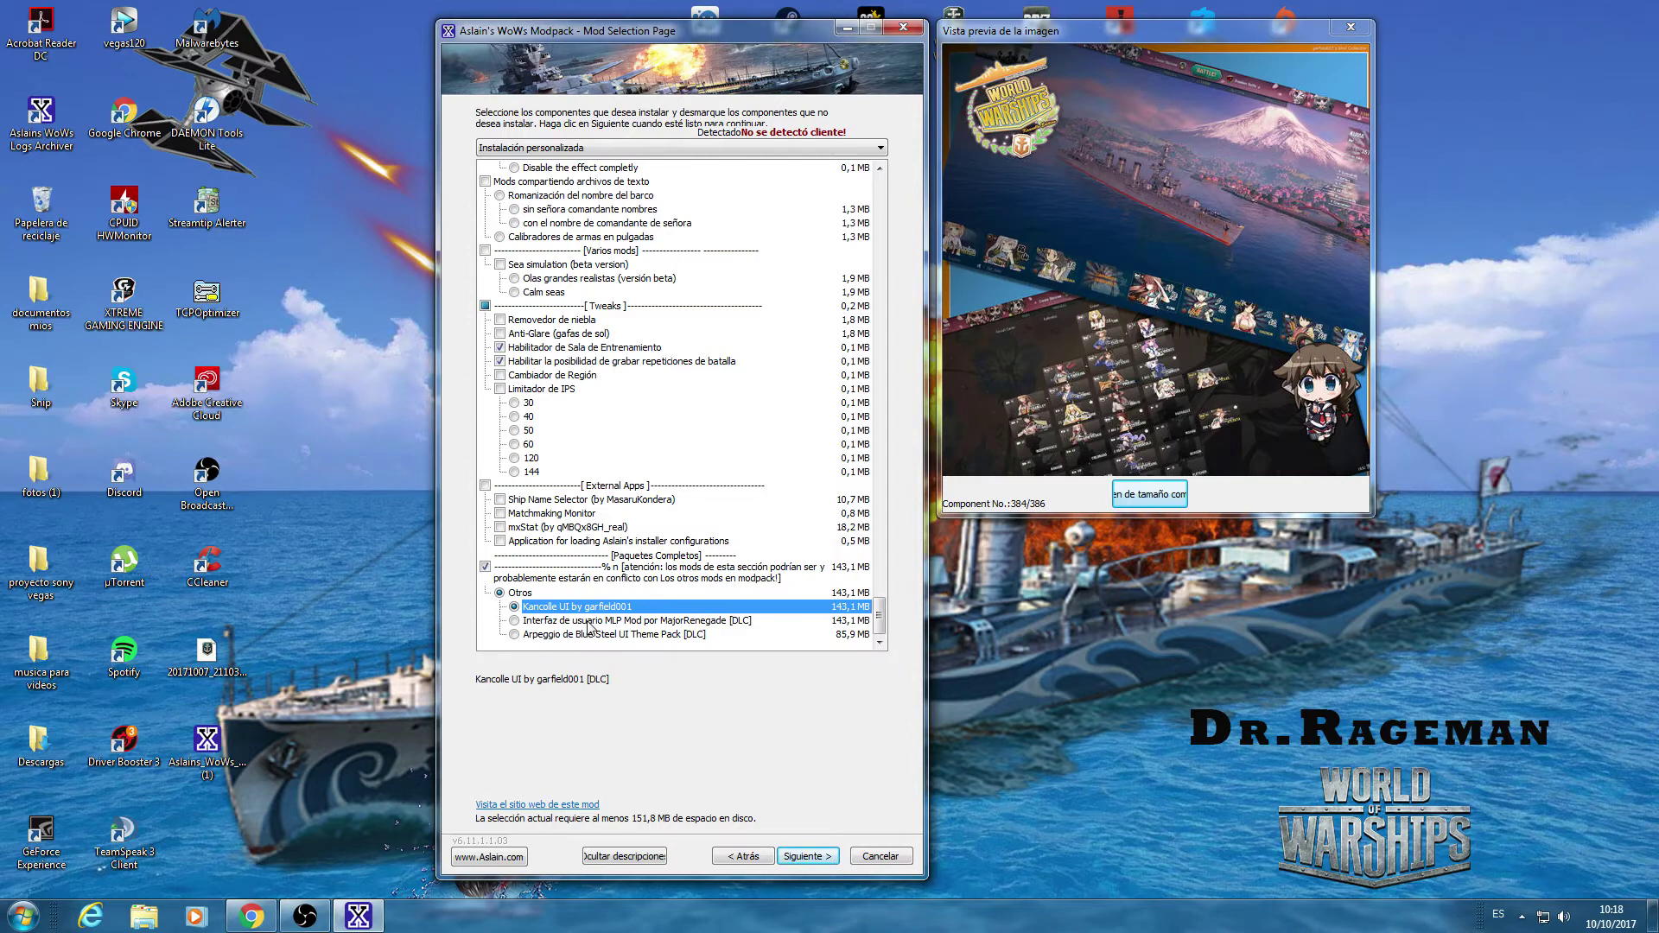
click(577, 621)
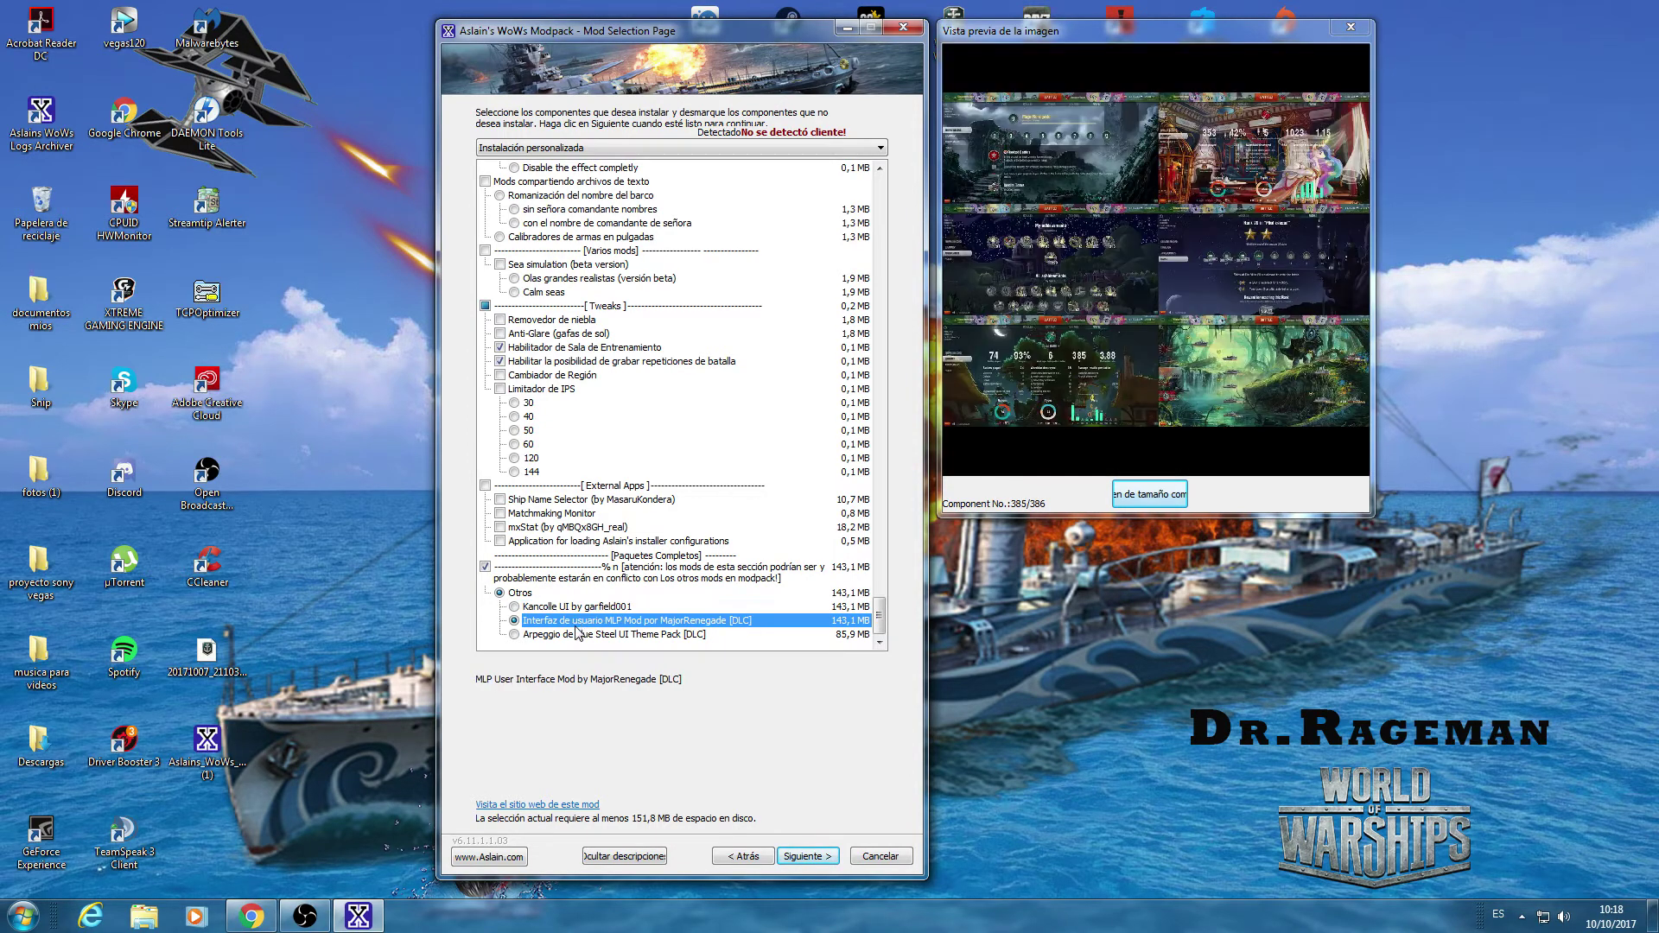
click(557, 638)
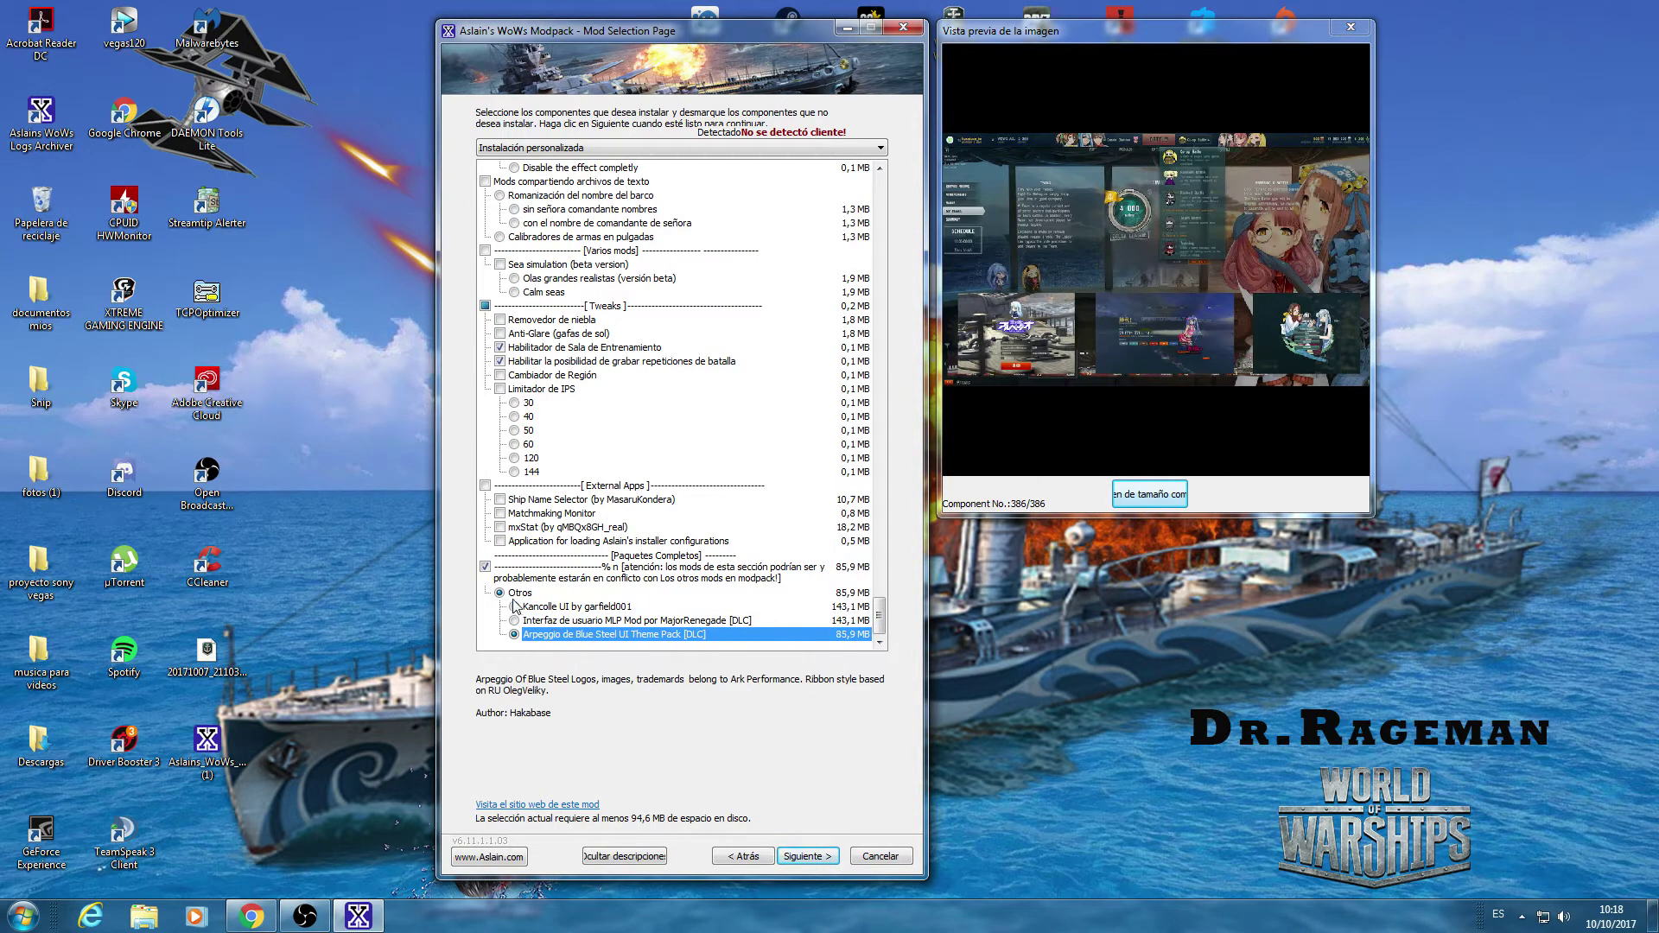
click(484, 567)
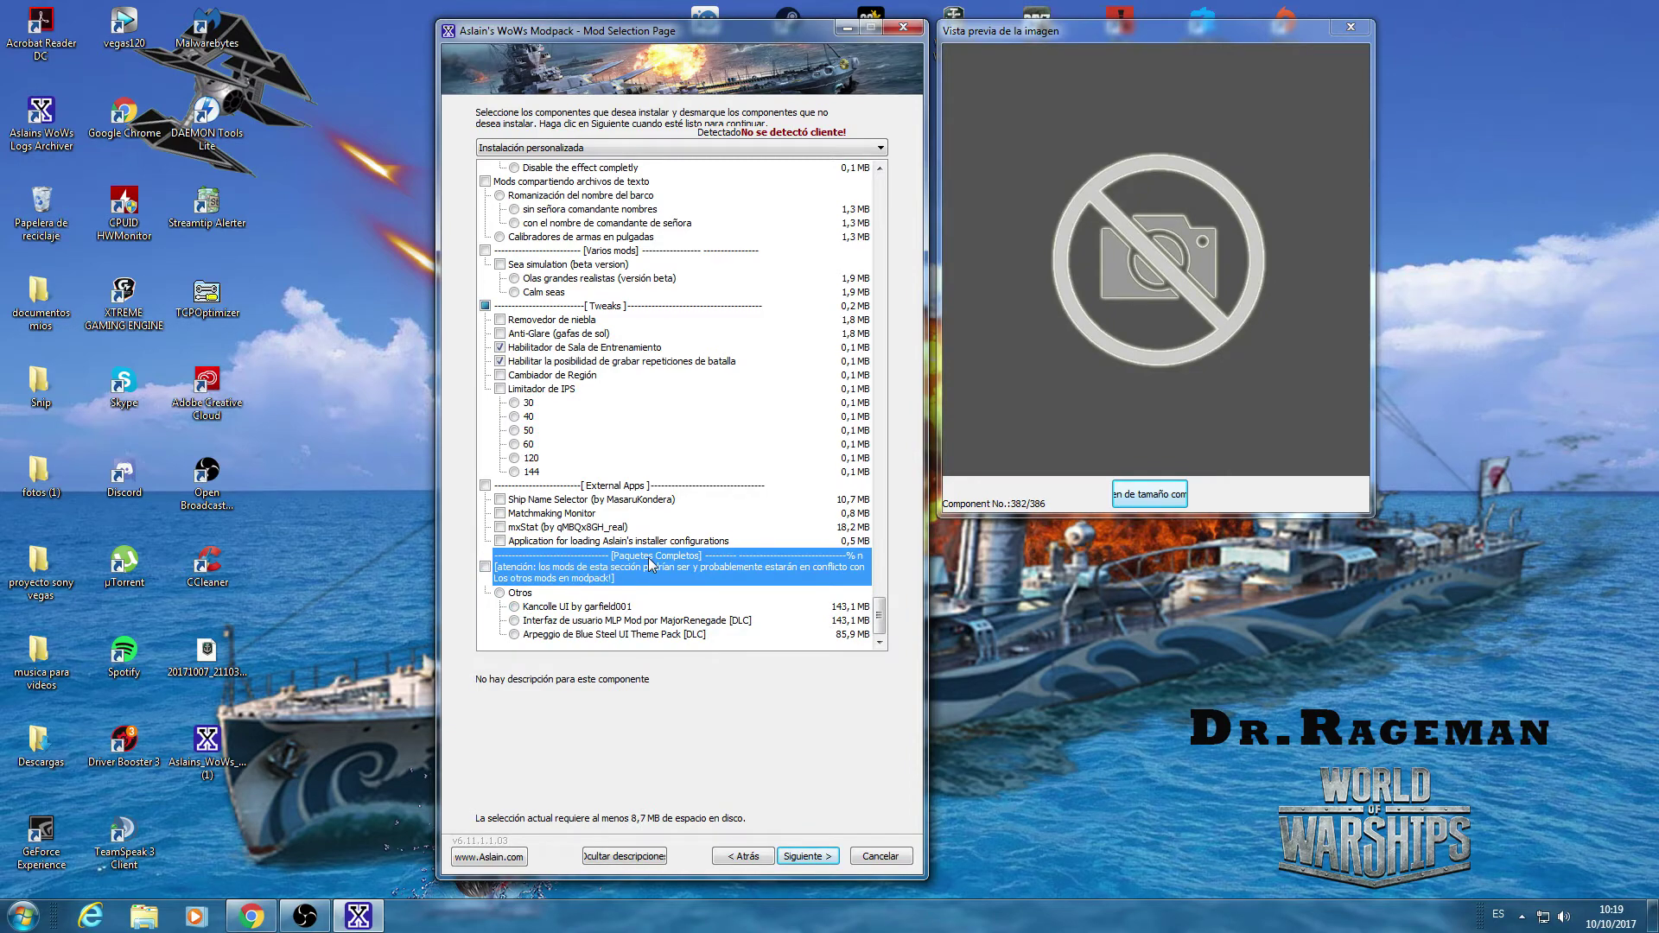
- Recheck the chosen mods from the end of the list back to the crosshairs, and deselect Formas de marcadores de armas
scroll(767, 429, up, 3)
scroll(754, 510, up, 2)
scroll(755, 510, up, 10)
scroll(799, 456, up, 9)
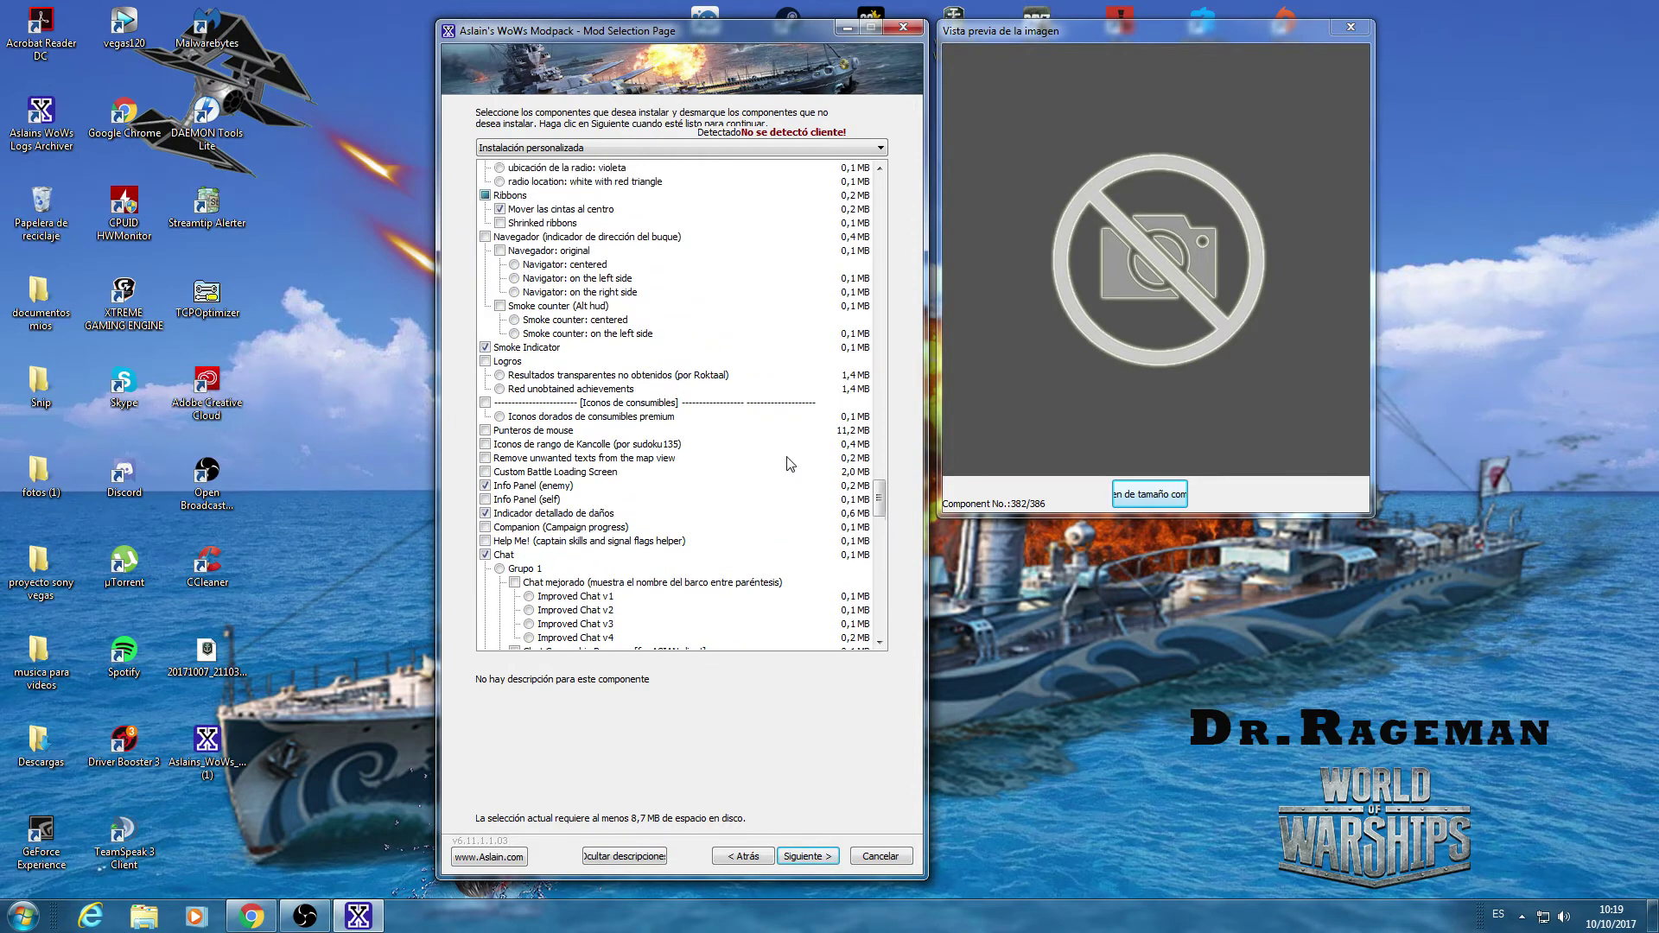
scroll(636, 546, up, 2)
scroll(747, 514, up, 3)
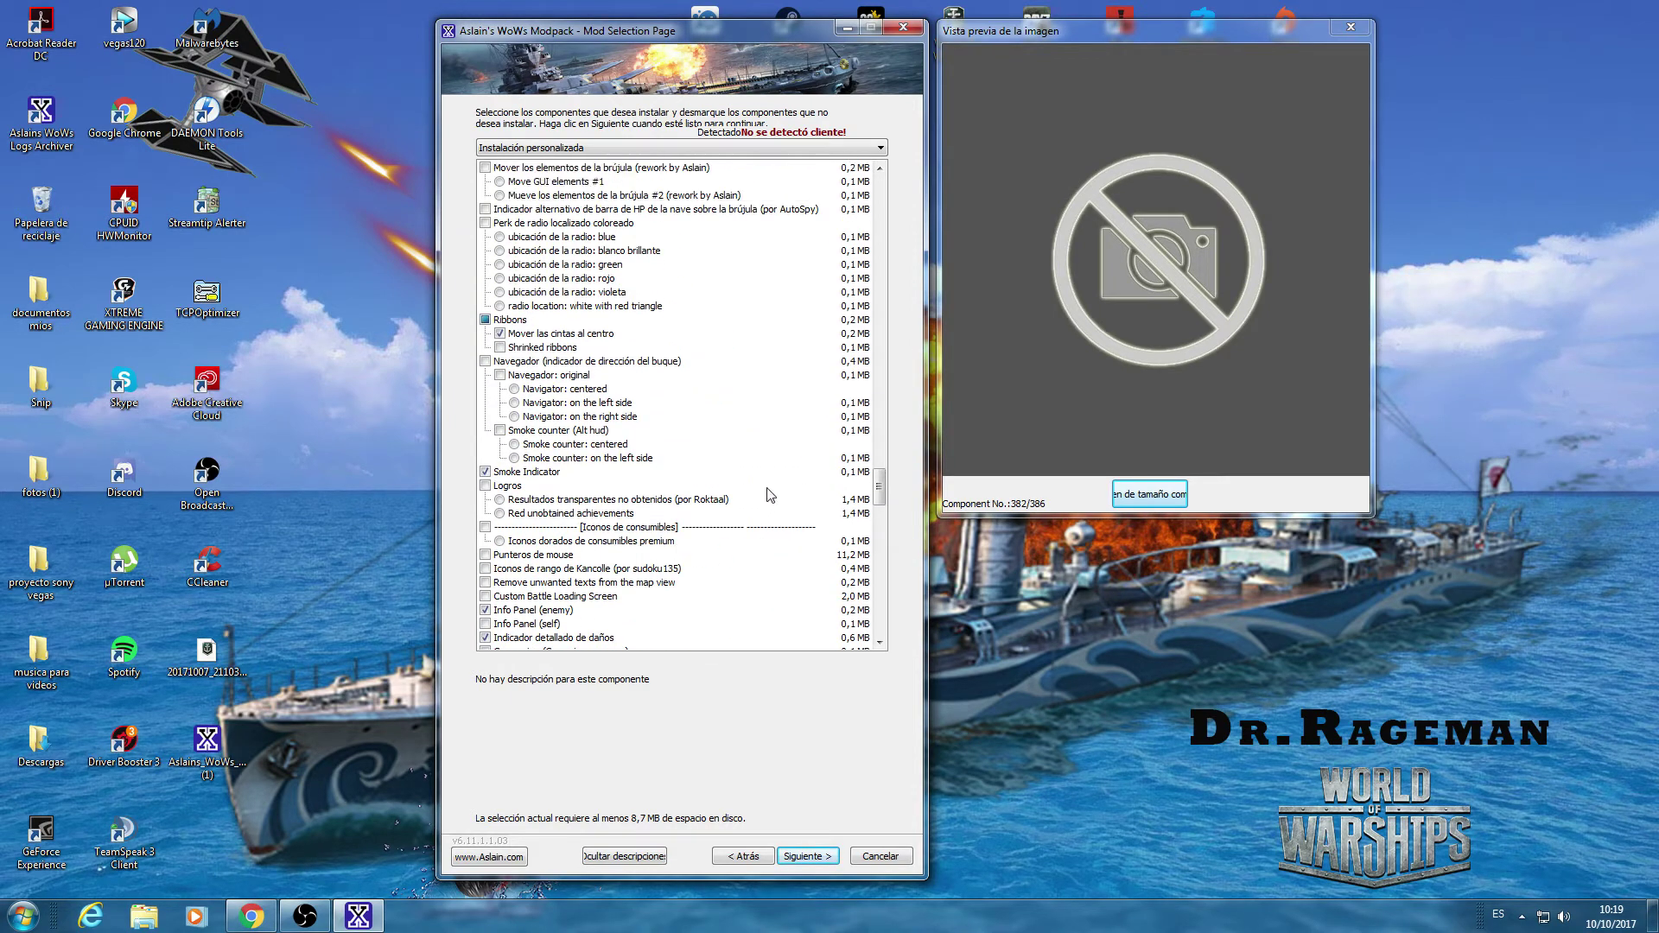
scroll(800, 426, up, 10)
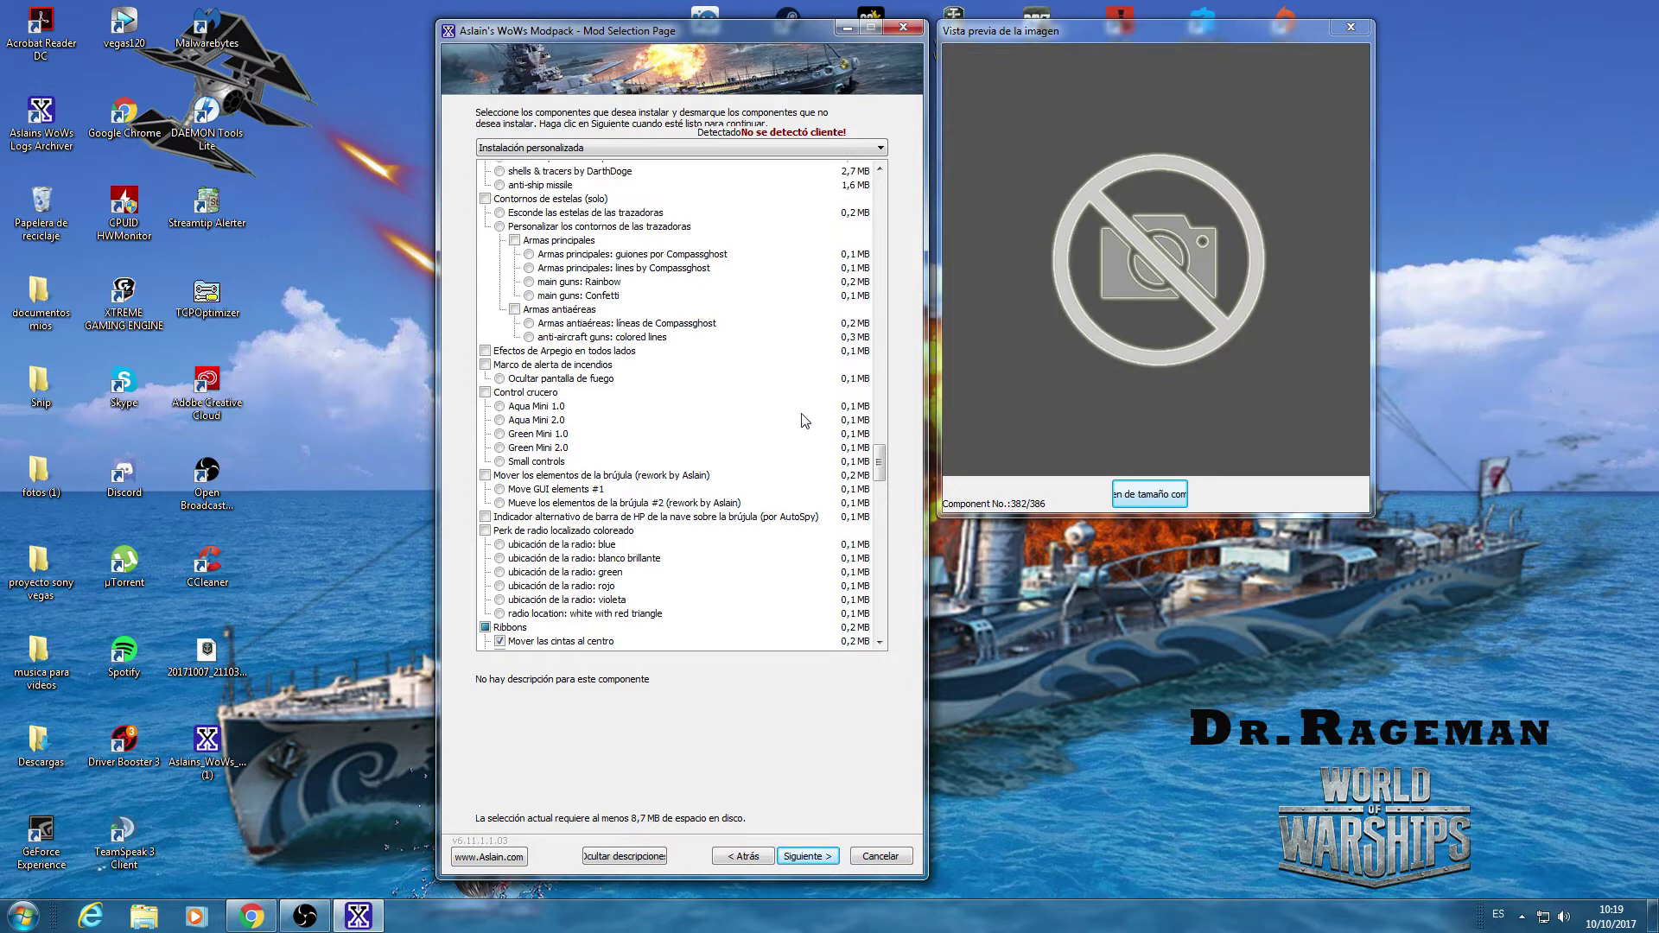
scroll(799, 421, up, 10)
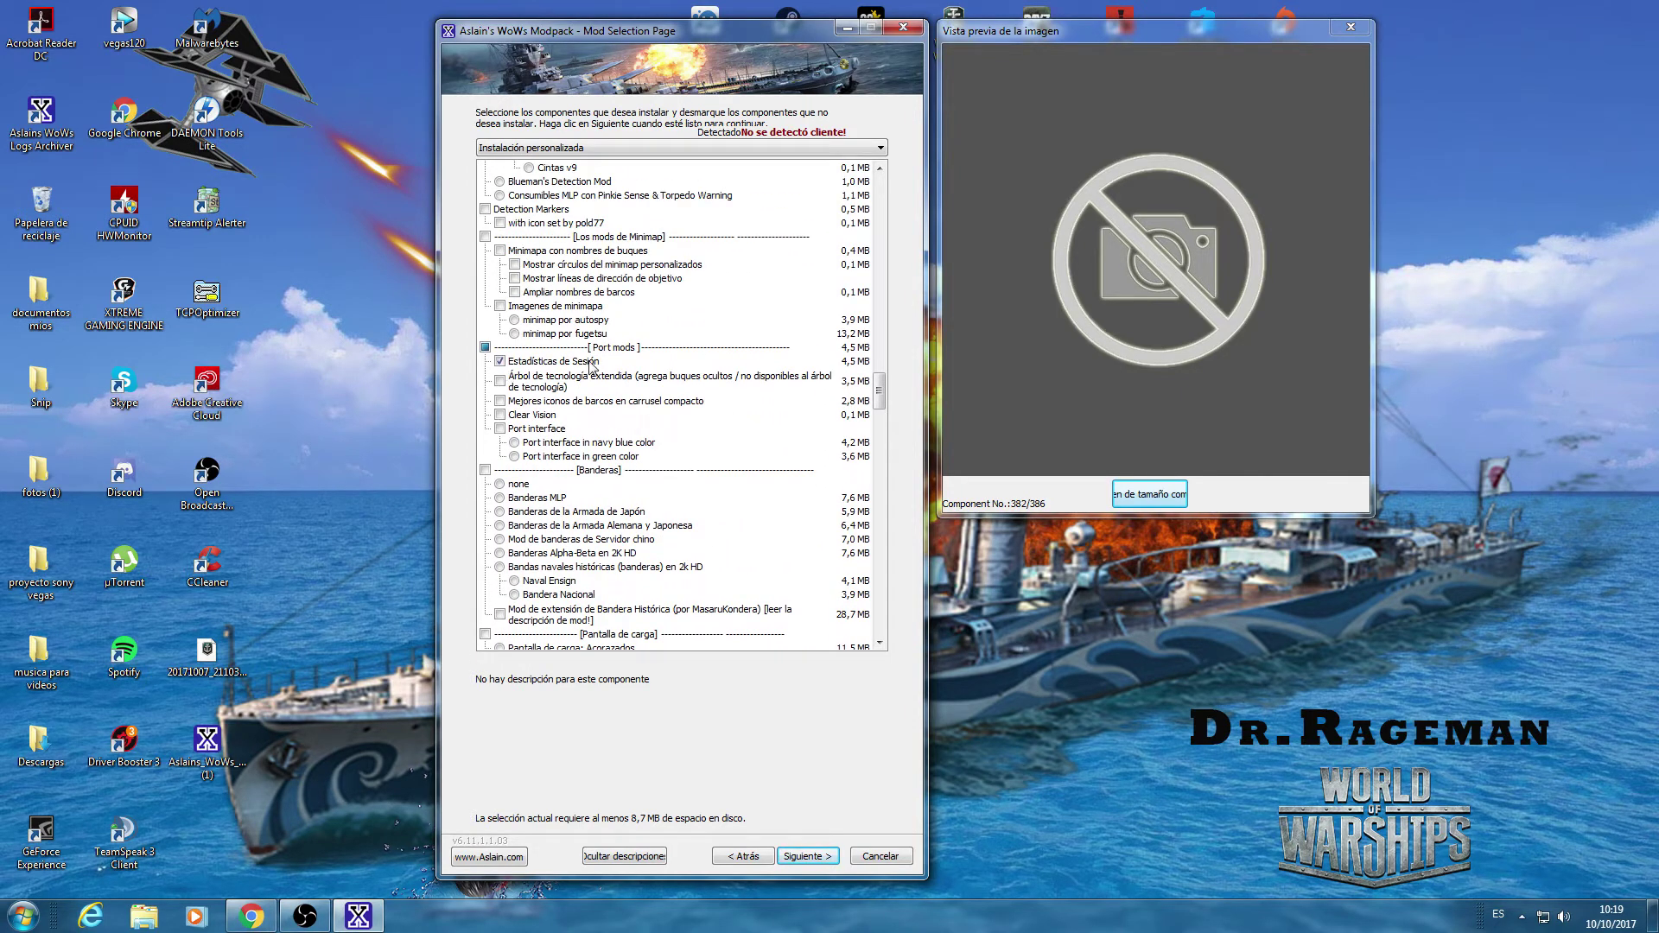
scroll(772, 424, up, 12)
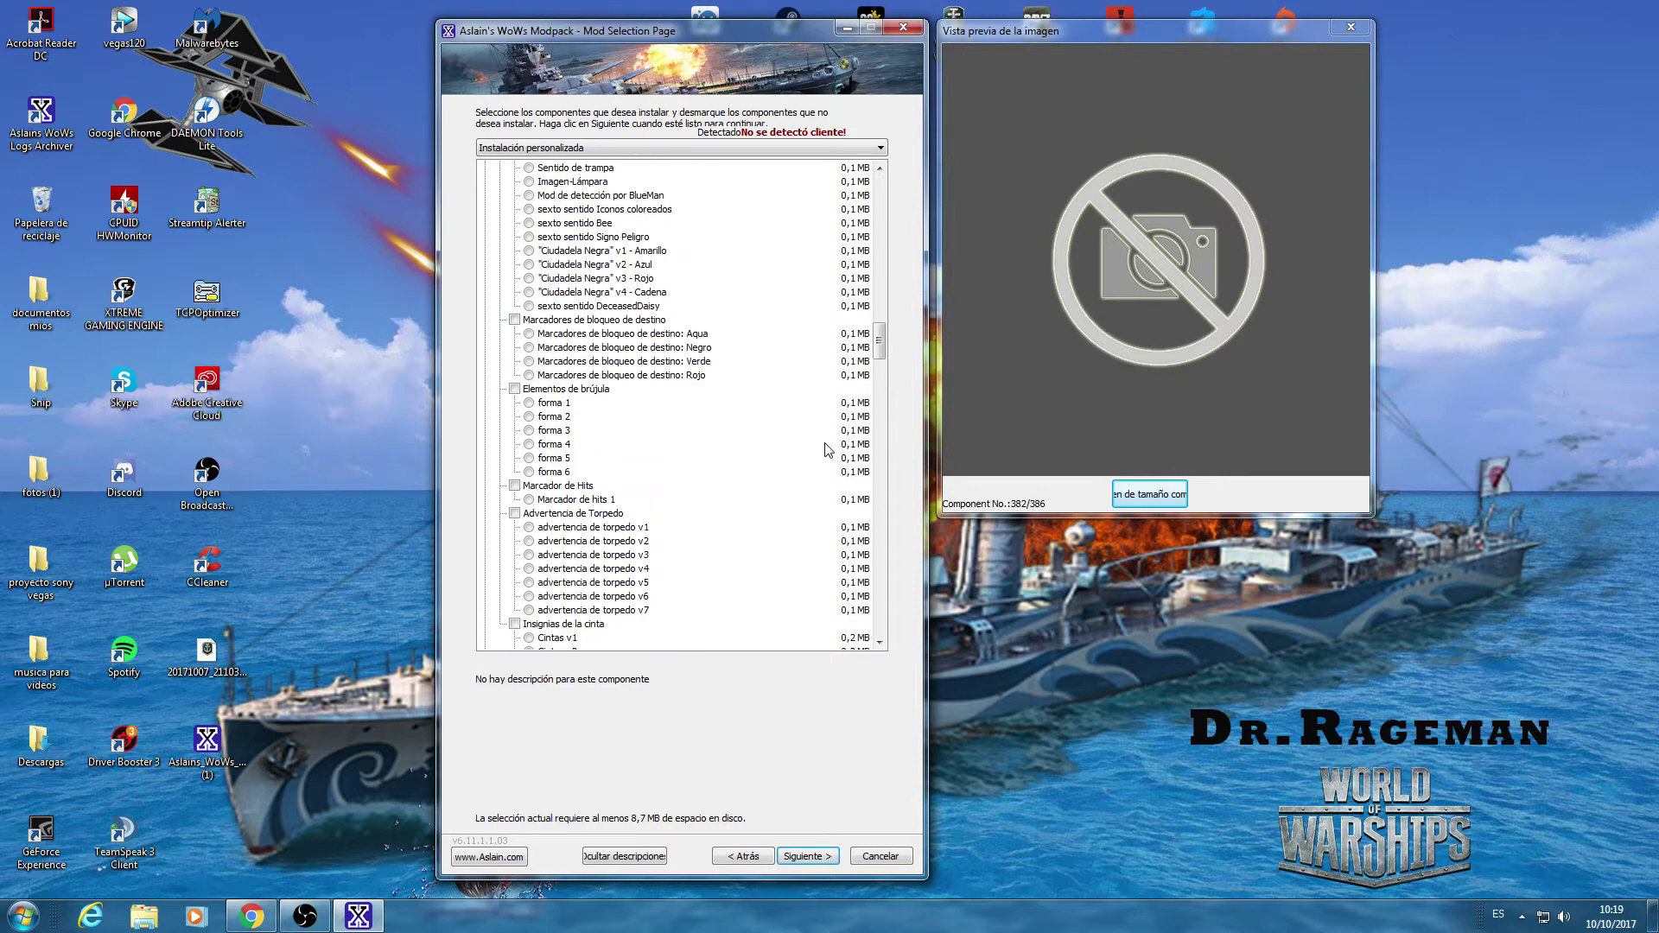
scroll(821, 445, up, 15)
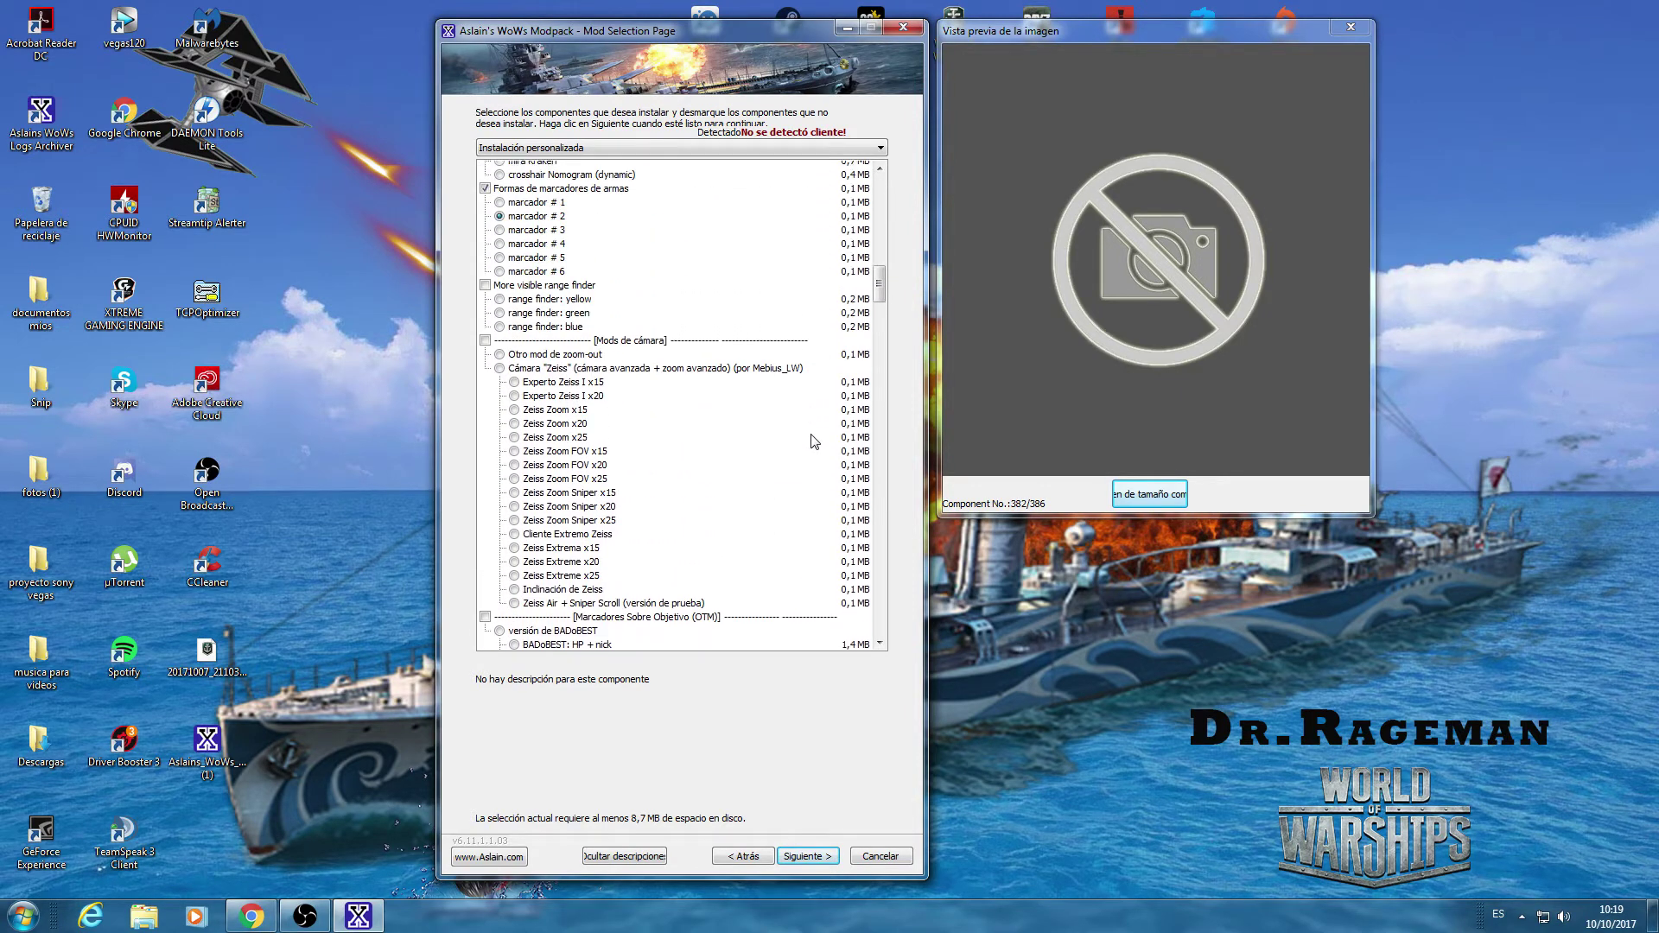
scroll(814, 441, up, 4)
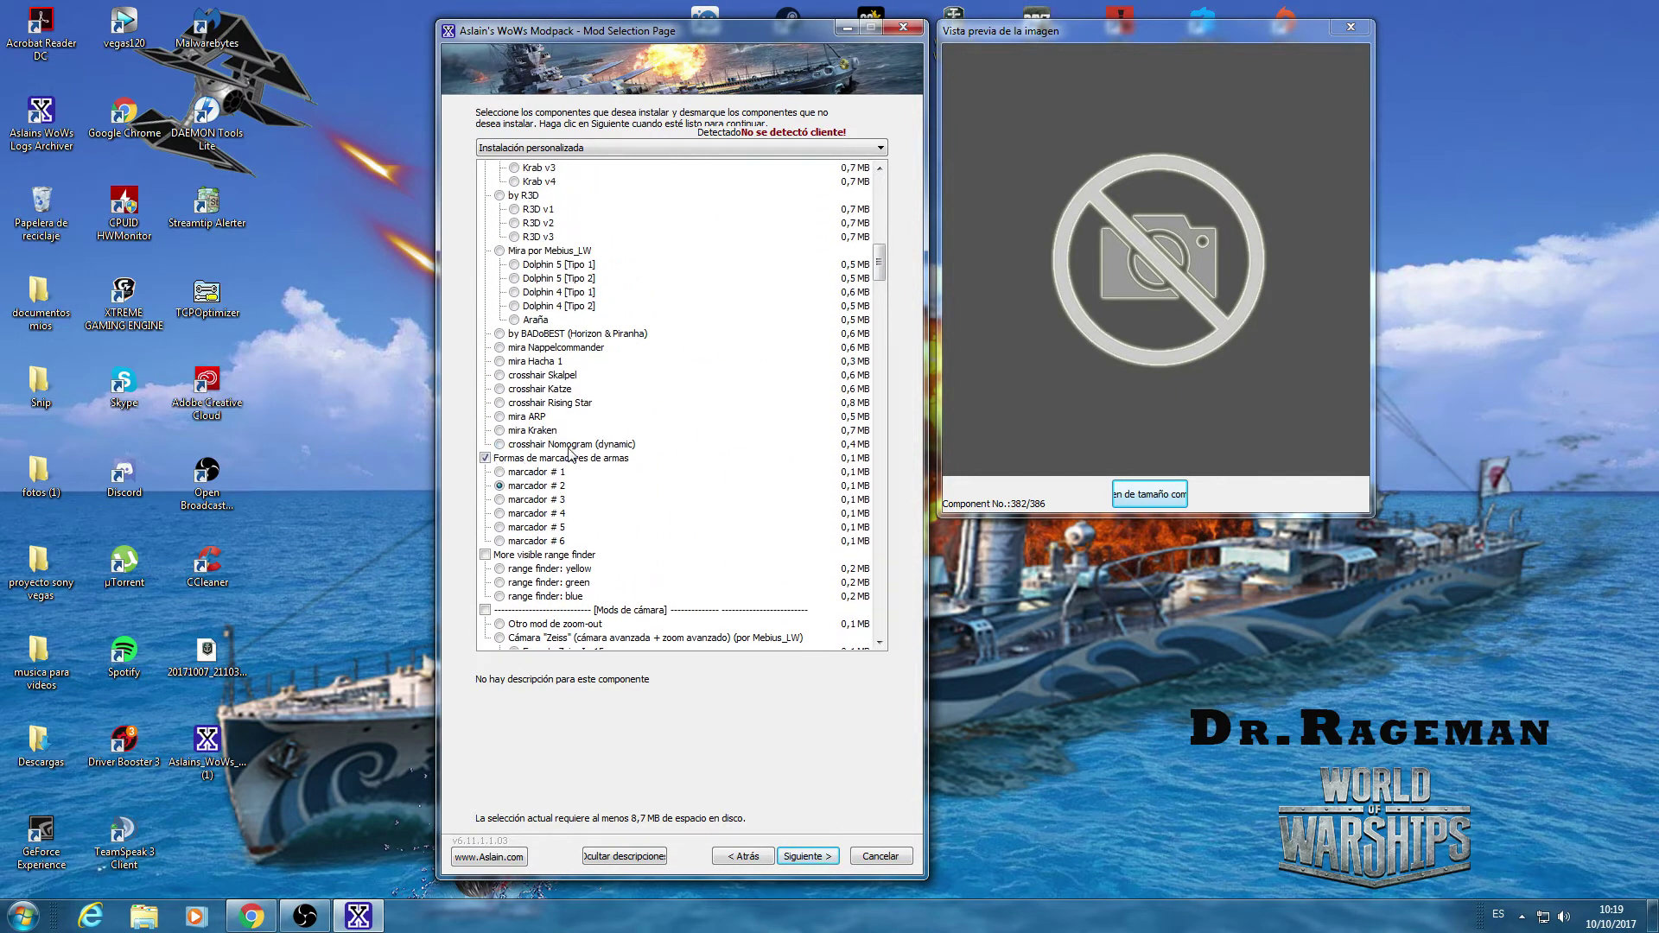
click(485, 459)
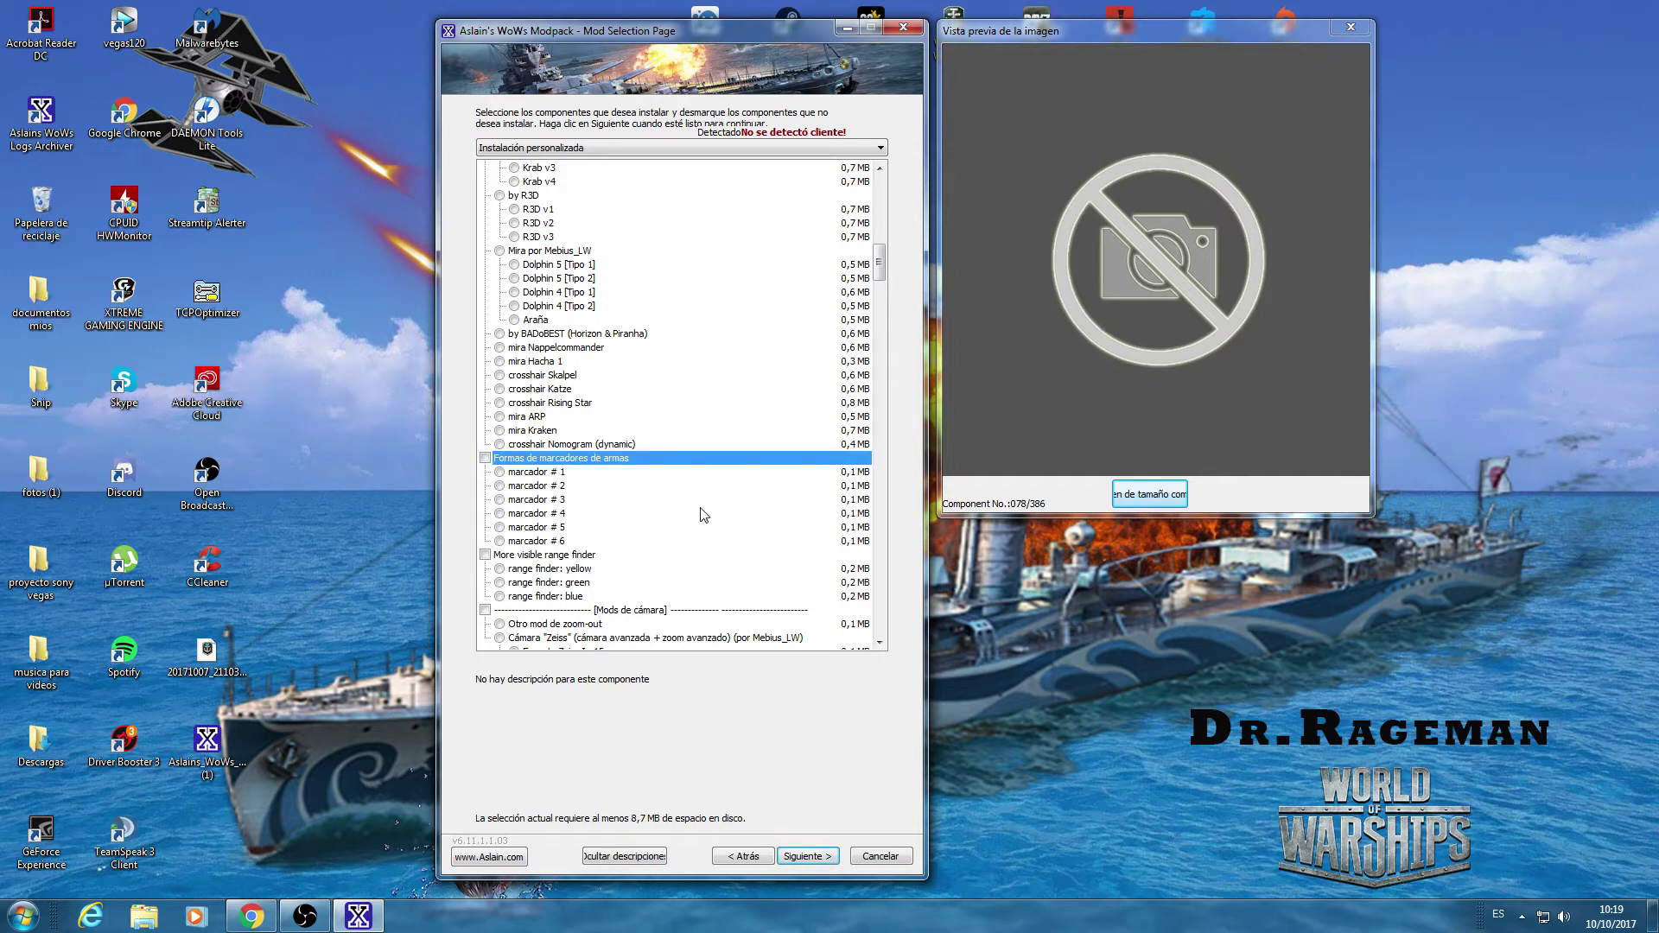
- Review the remaining selections around the Panel del jugador mod section and accept the mod selection
scroll(704, 515, up, 12)
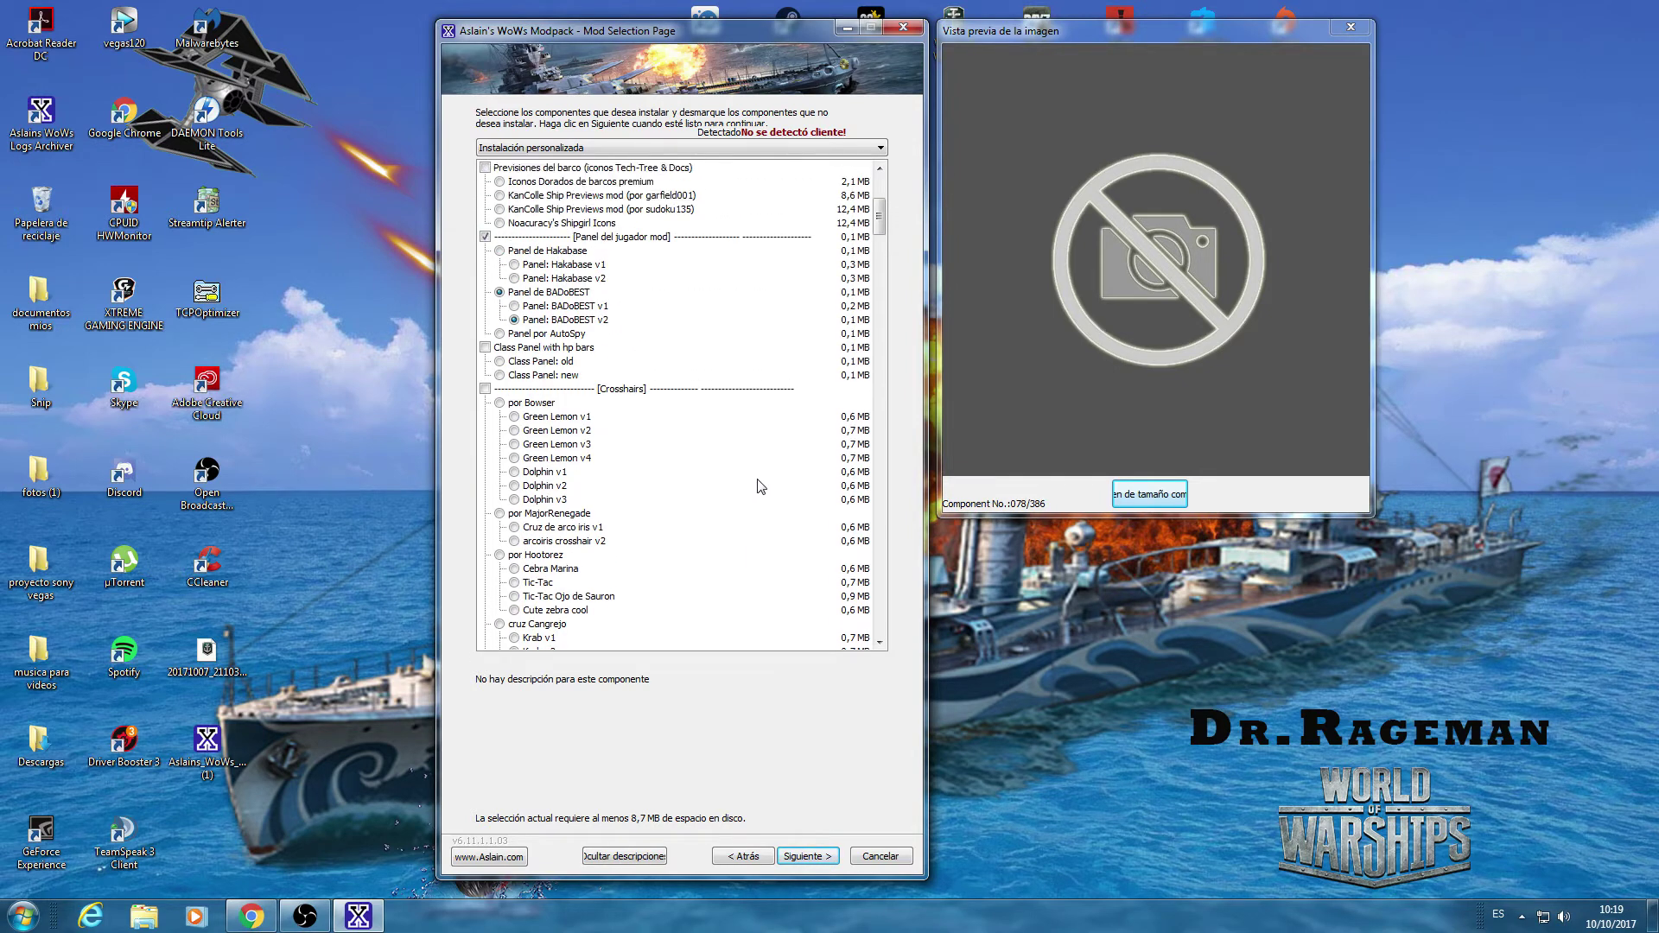
scroll(758, 486, up, 2)
scroll(746, 467, up, 3)
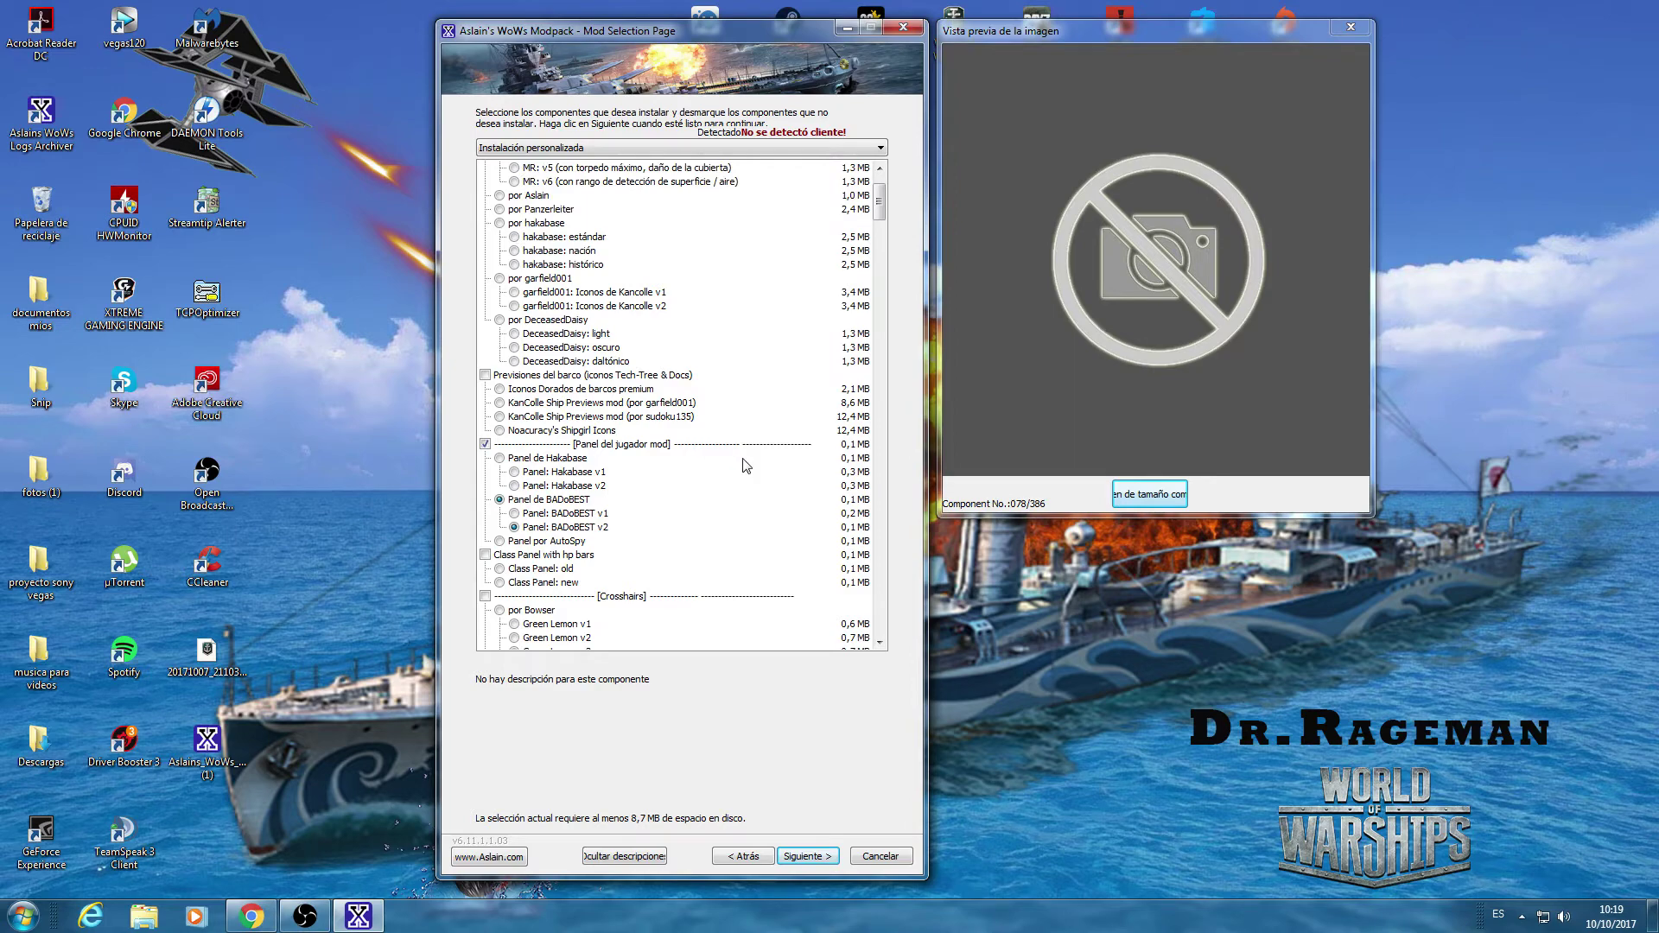
scroll(746, 466, up, 5)
scroll(761, 473, down, 13)
scroll(769, 478, down, 13)
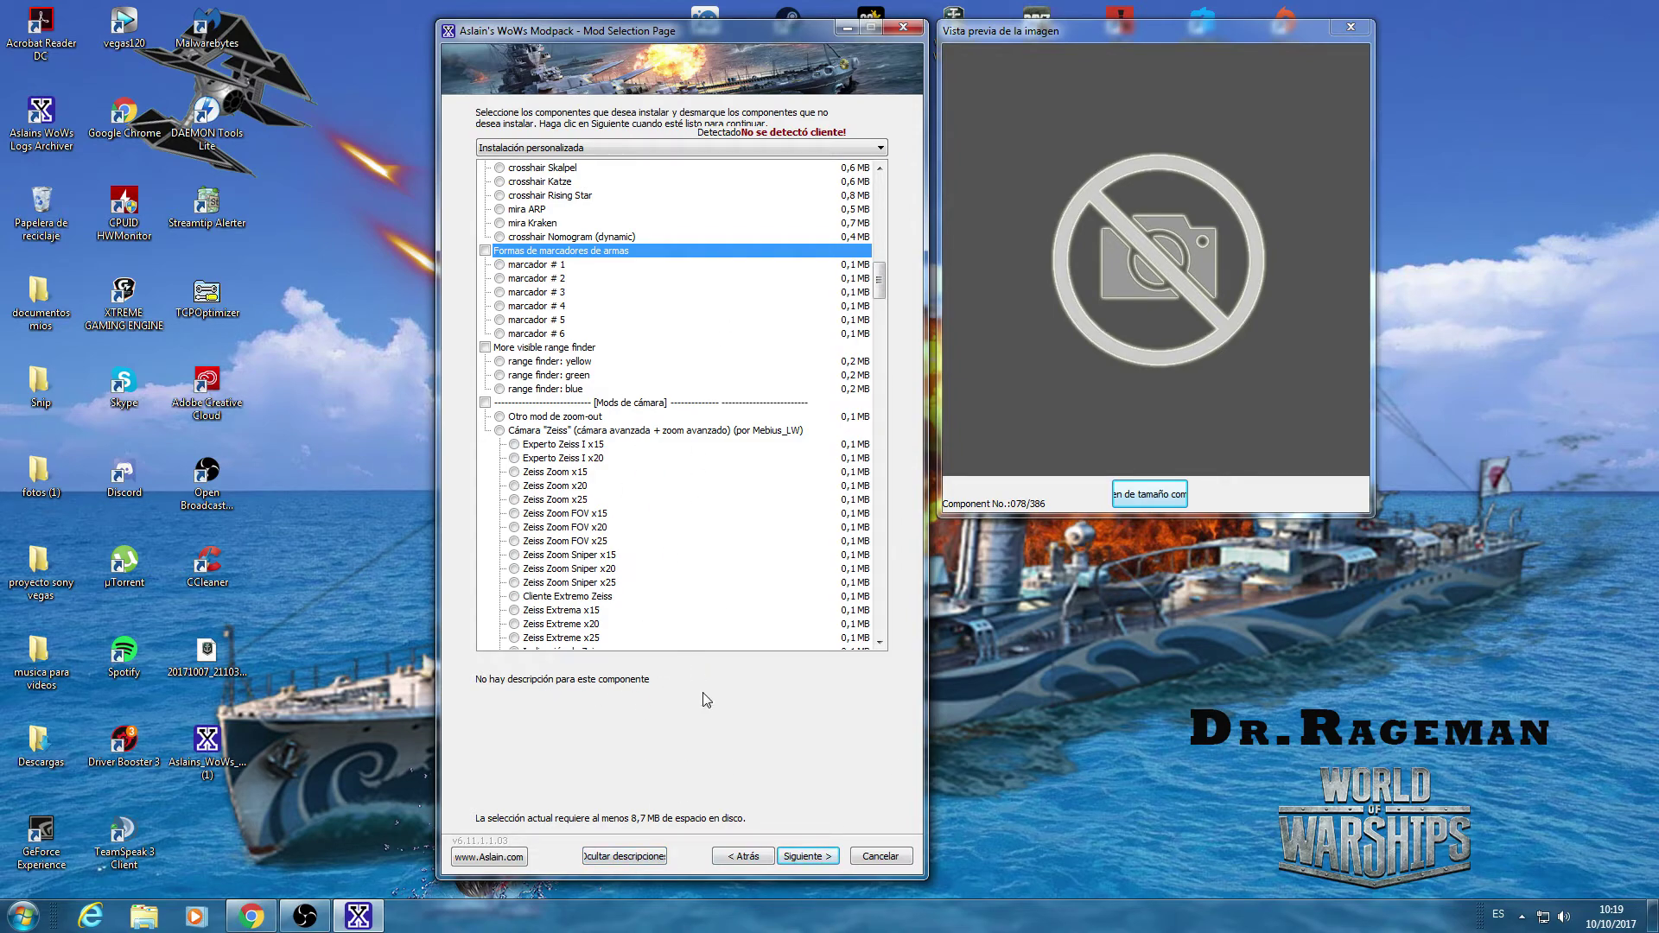
click(812, 847)
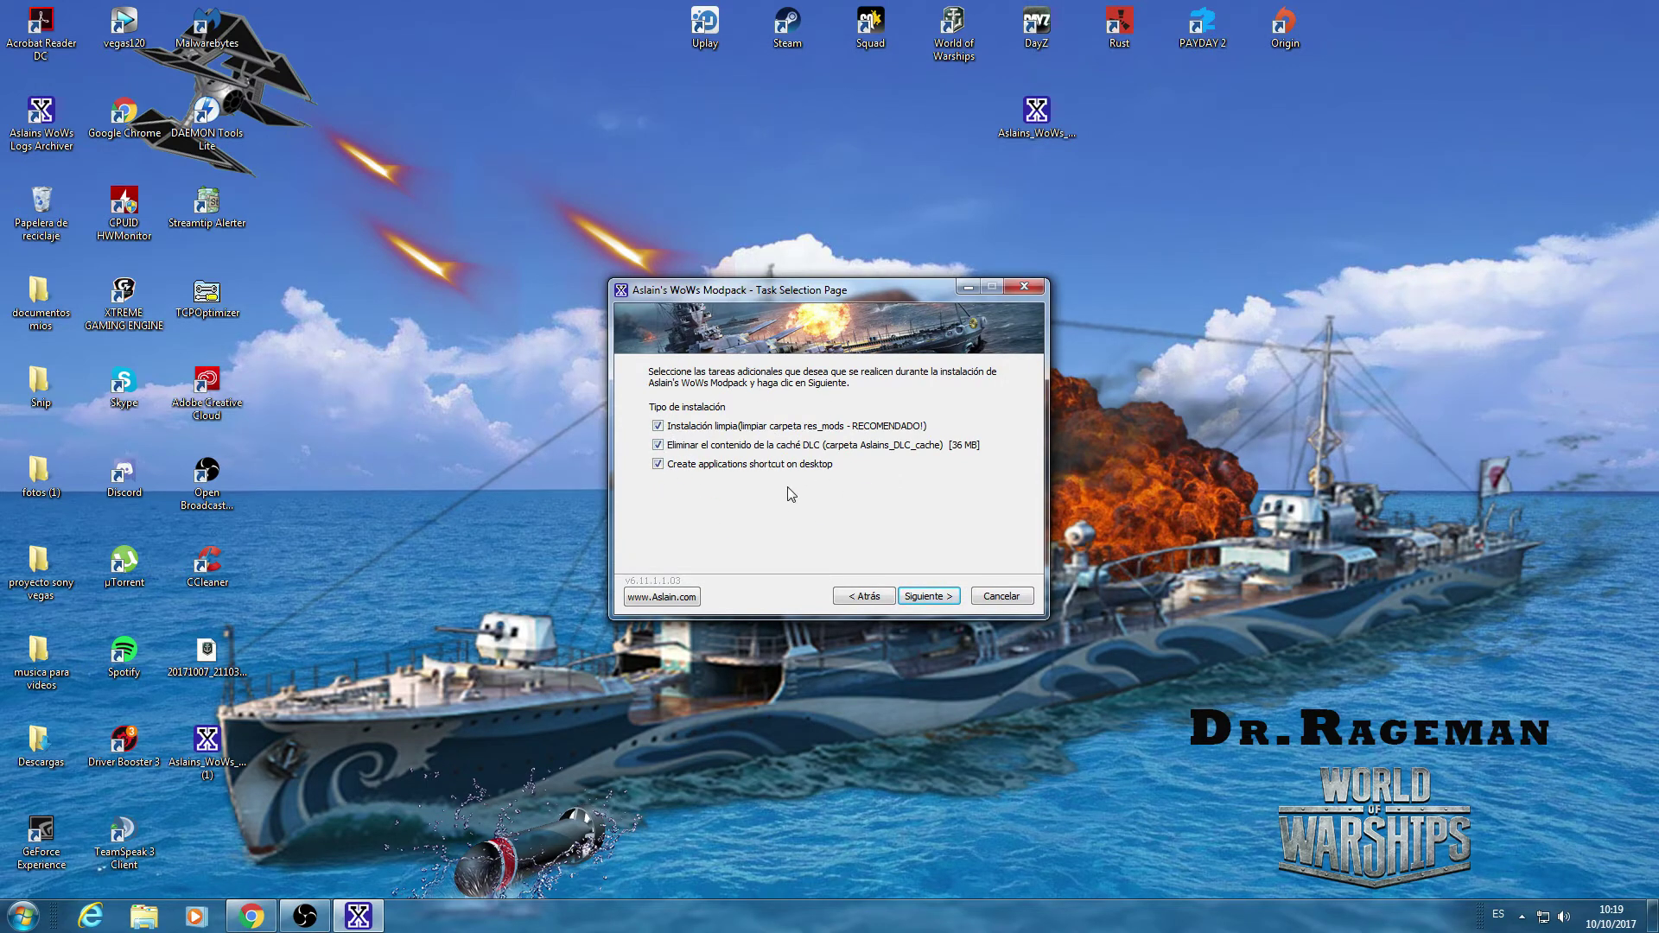
- Install the modpack with clean installation, DLC cache removal and desktop shortcuts kept, and finish with Ejecutar World of Warships enabled
click(942, 599)
click(880, 516)
click(928, 596)
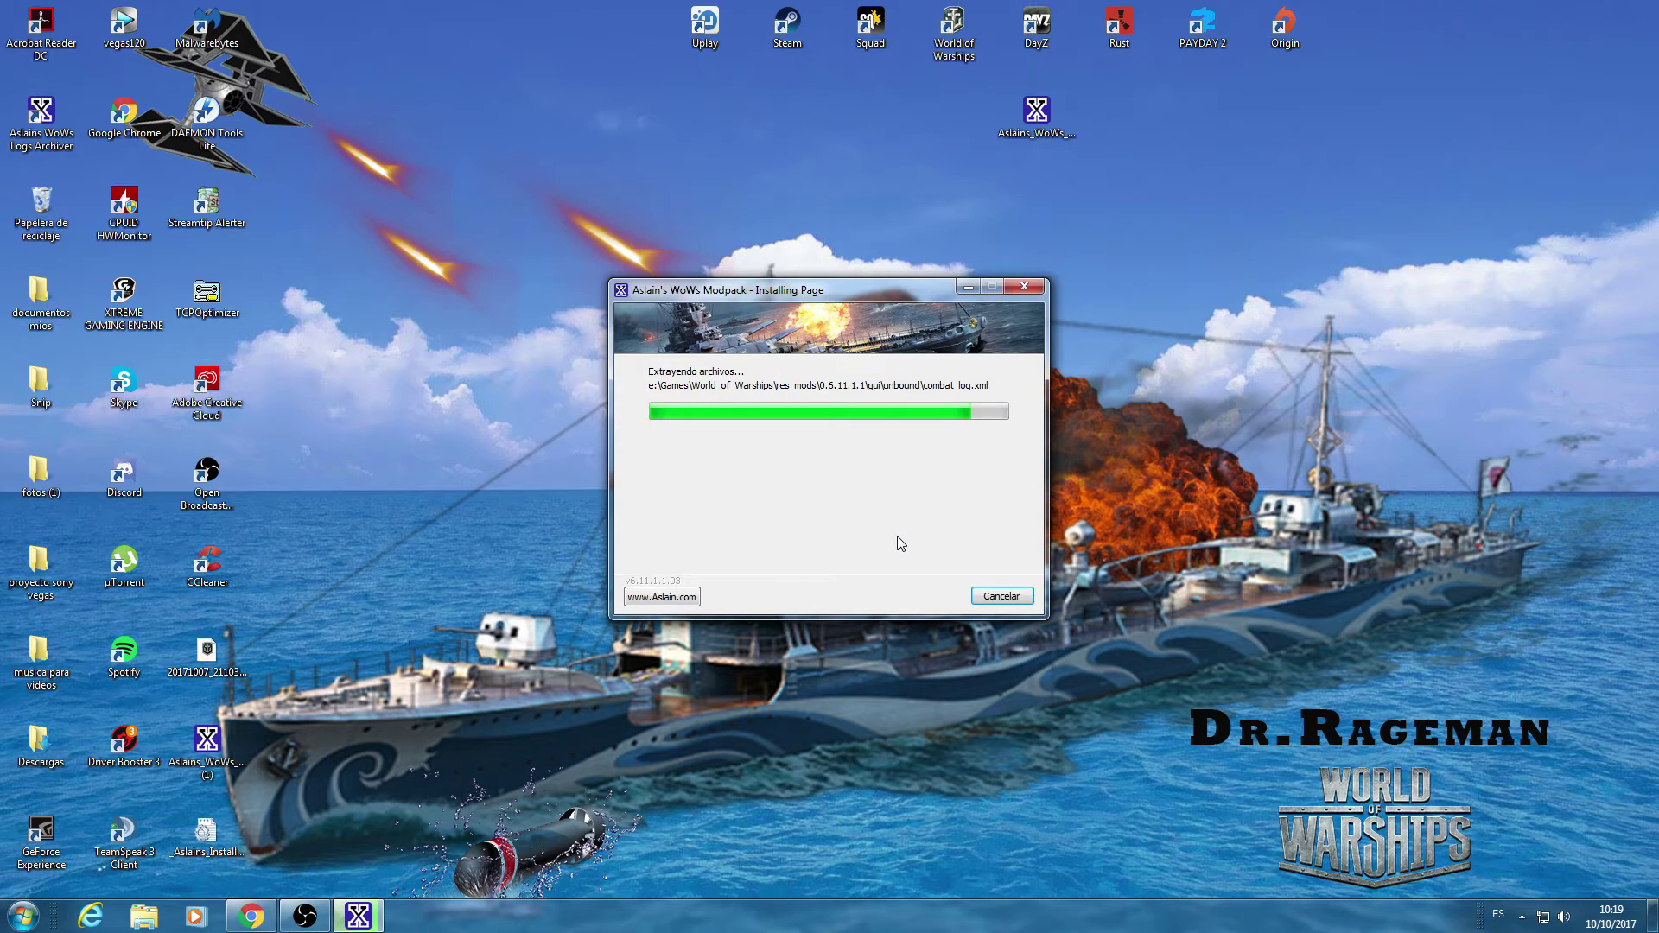
mouse_move(216, 834)
mouse_down()
mouse_move(231, 840)
mouse_move(206, 828)
mouse_up()
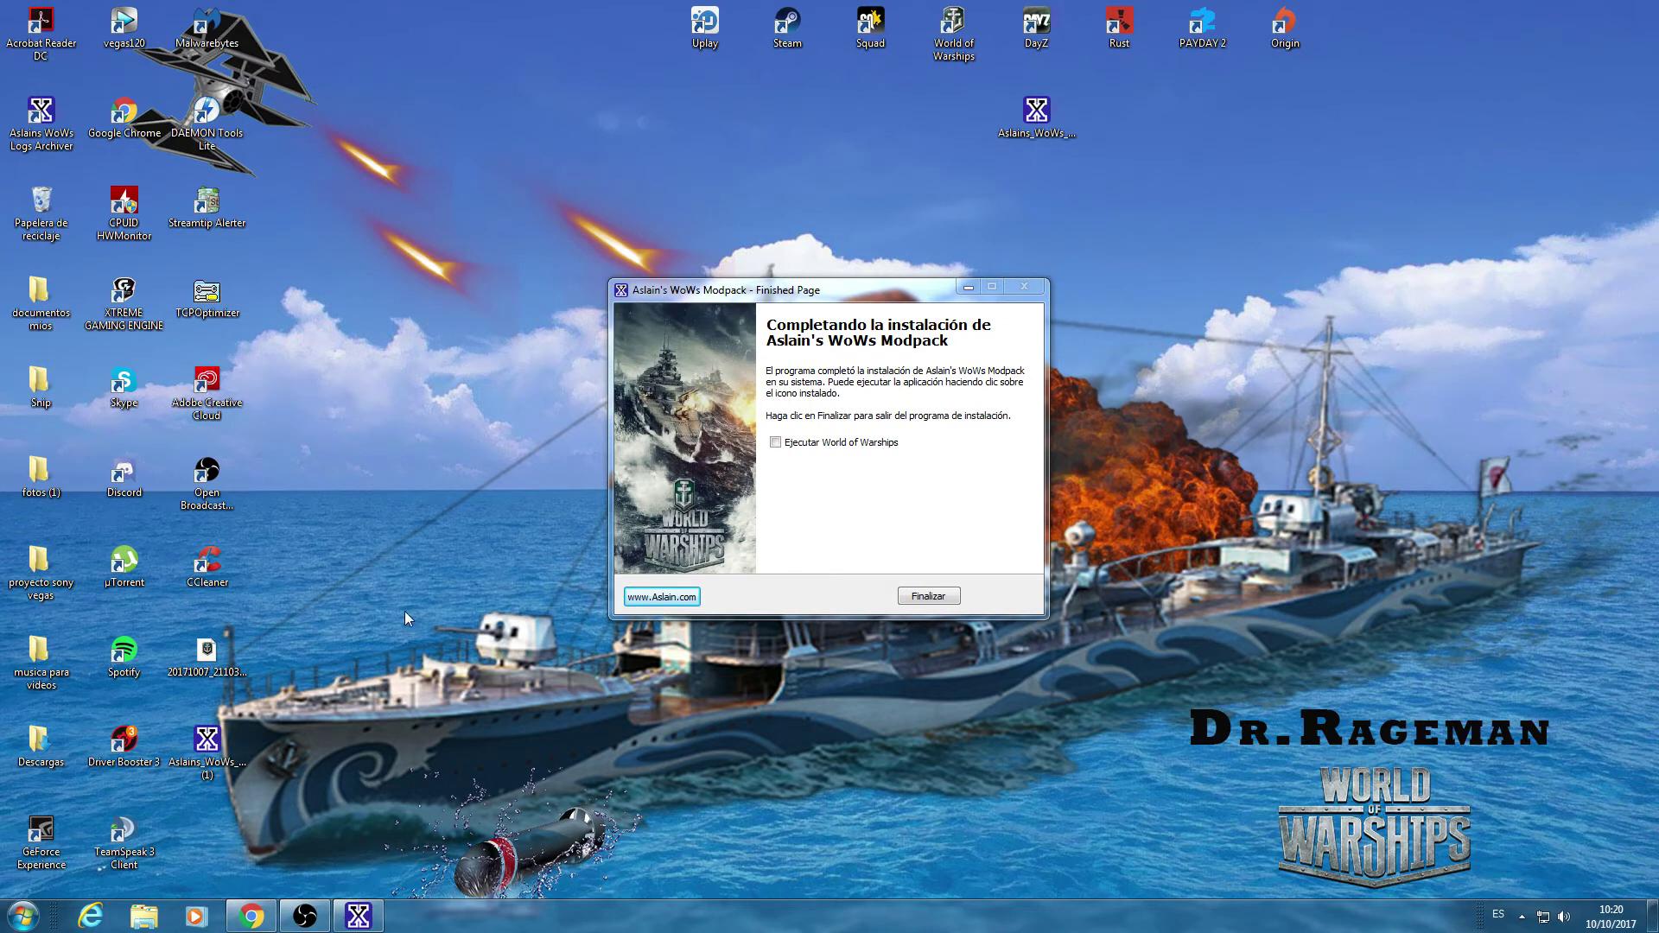
click(775, 442)
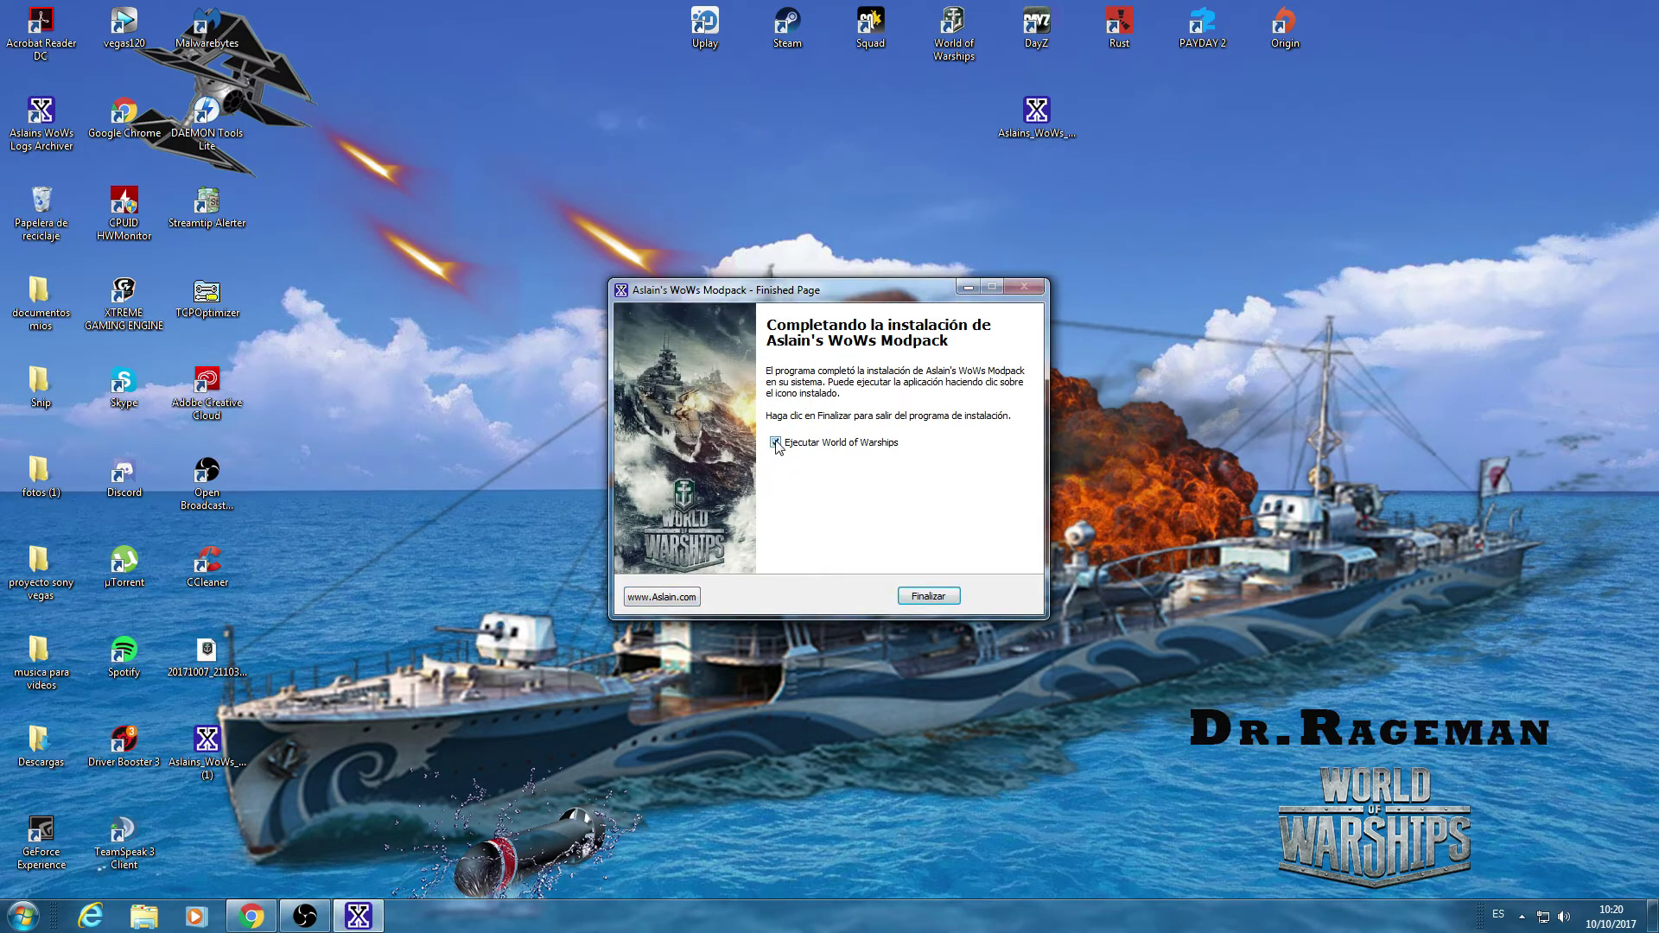
click(930, 596)
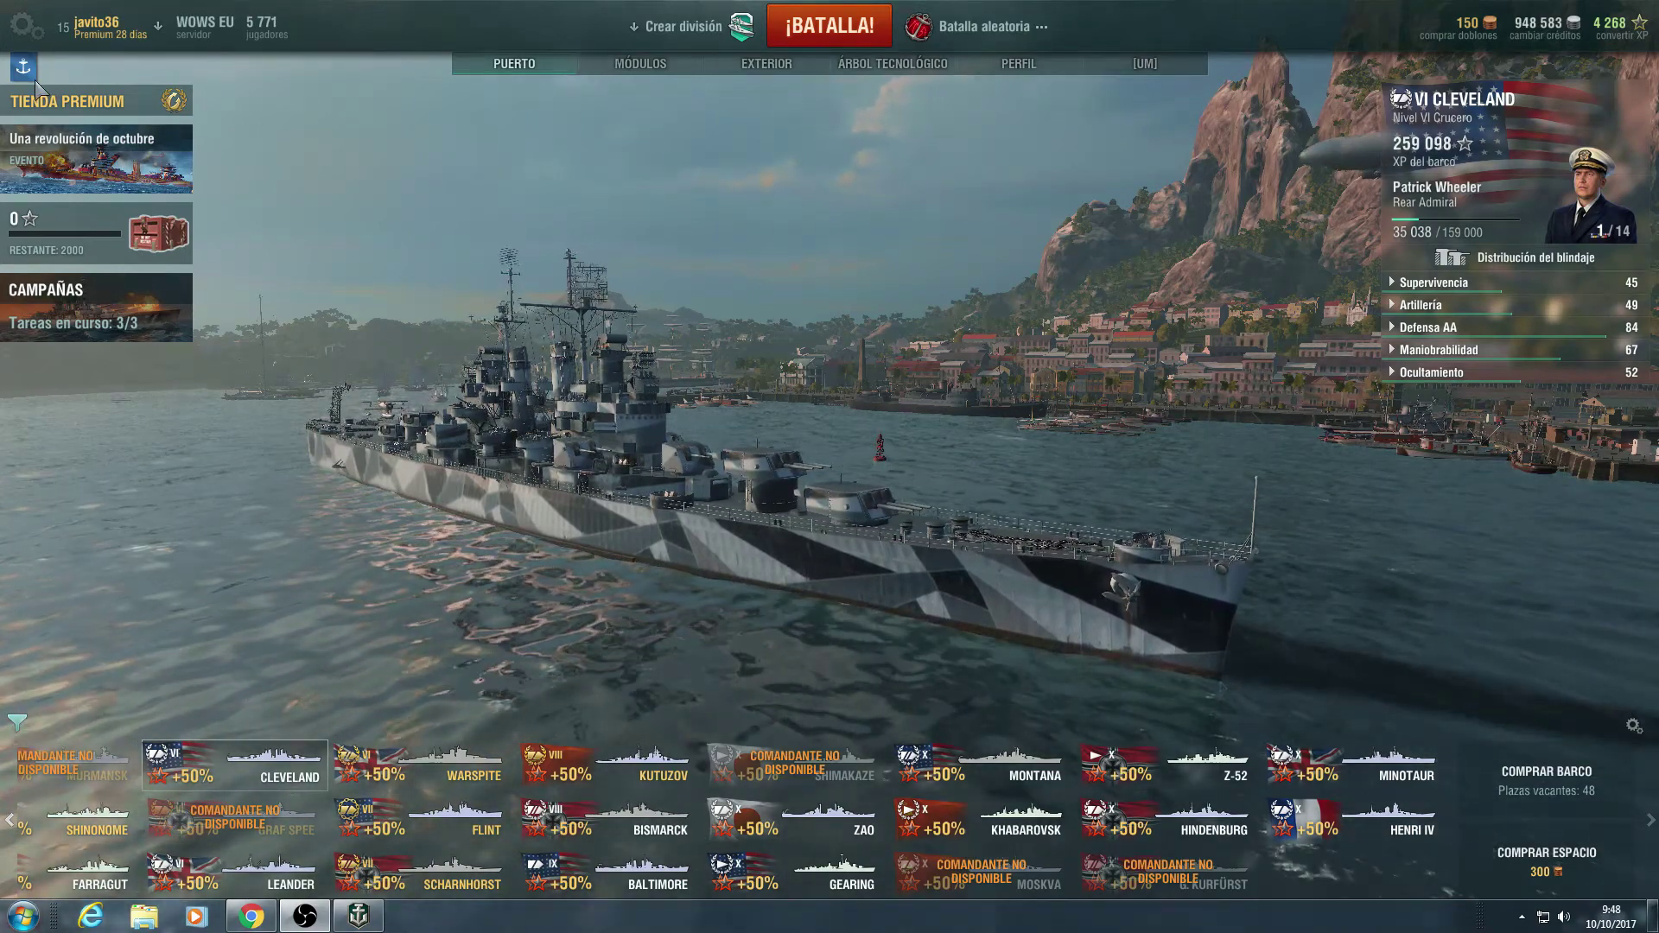
- Enable Mostrar alineaciones de equipos in the game's control settings and save the change
click(755, 316)
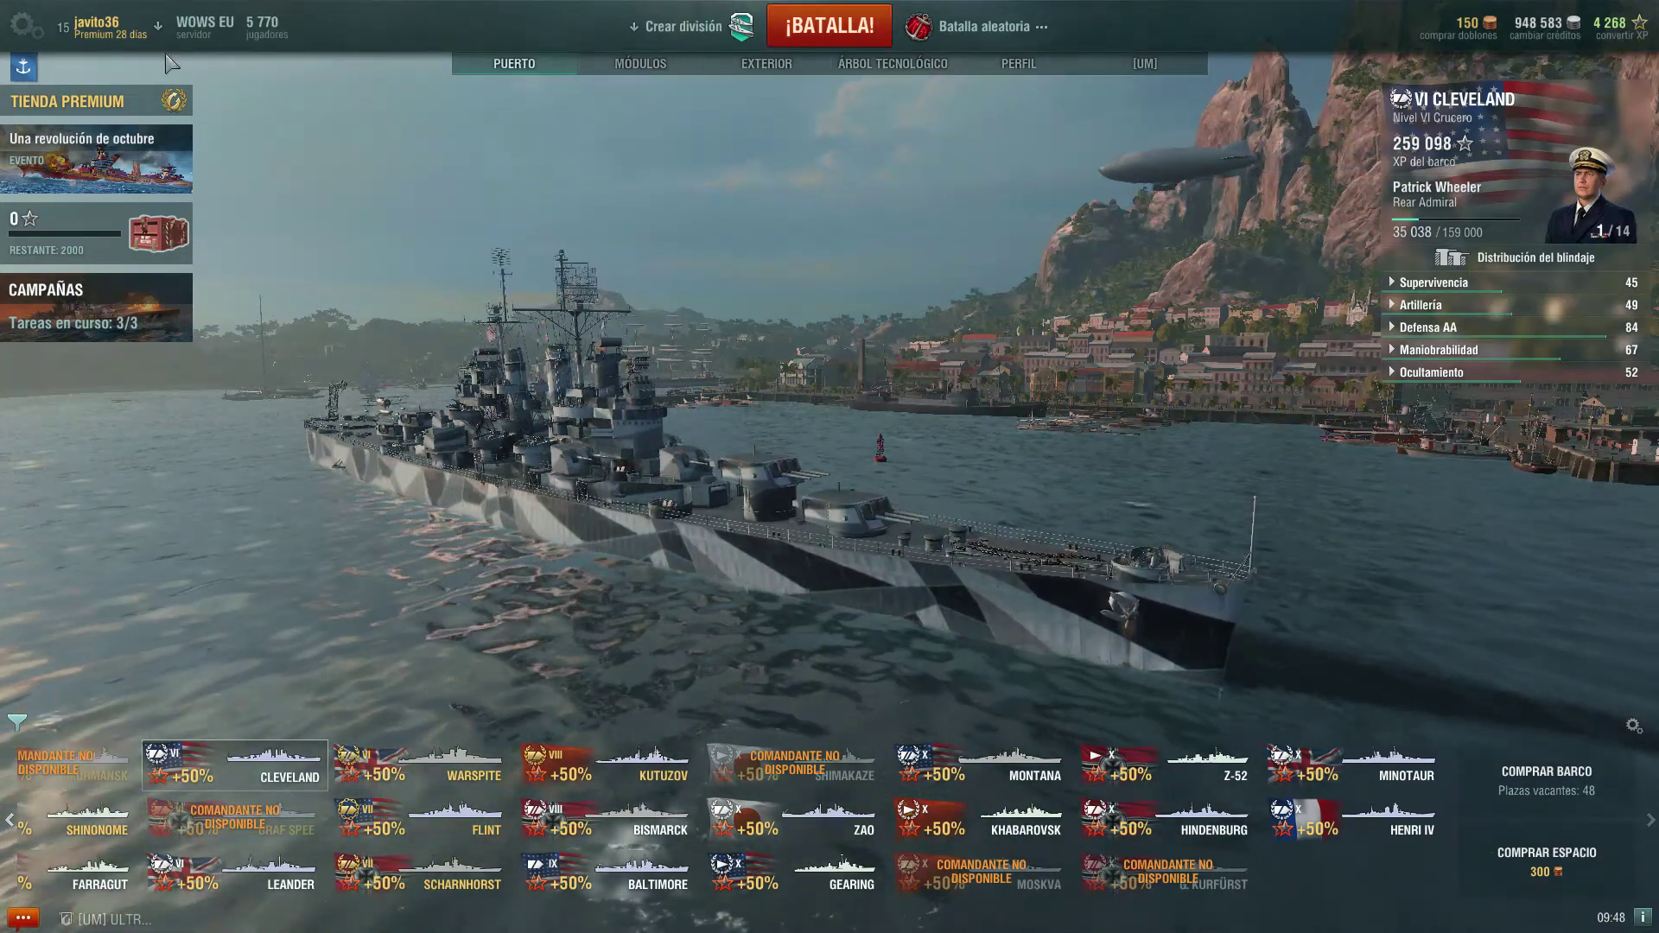
click(23, 28)
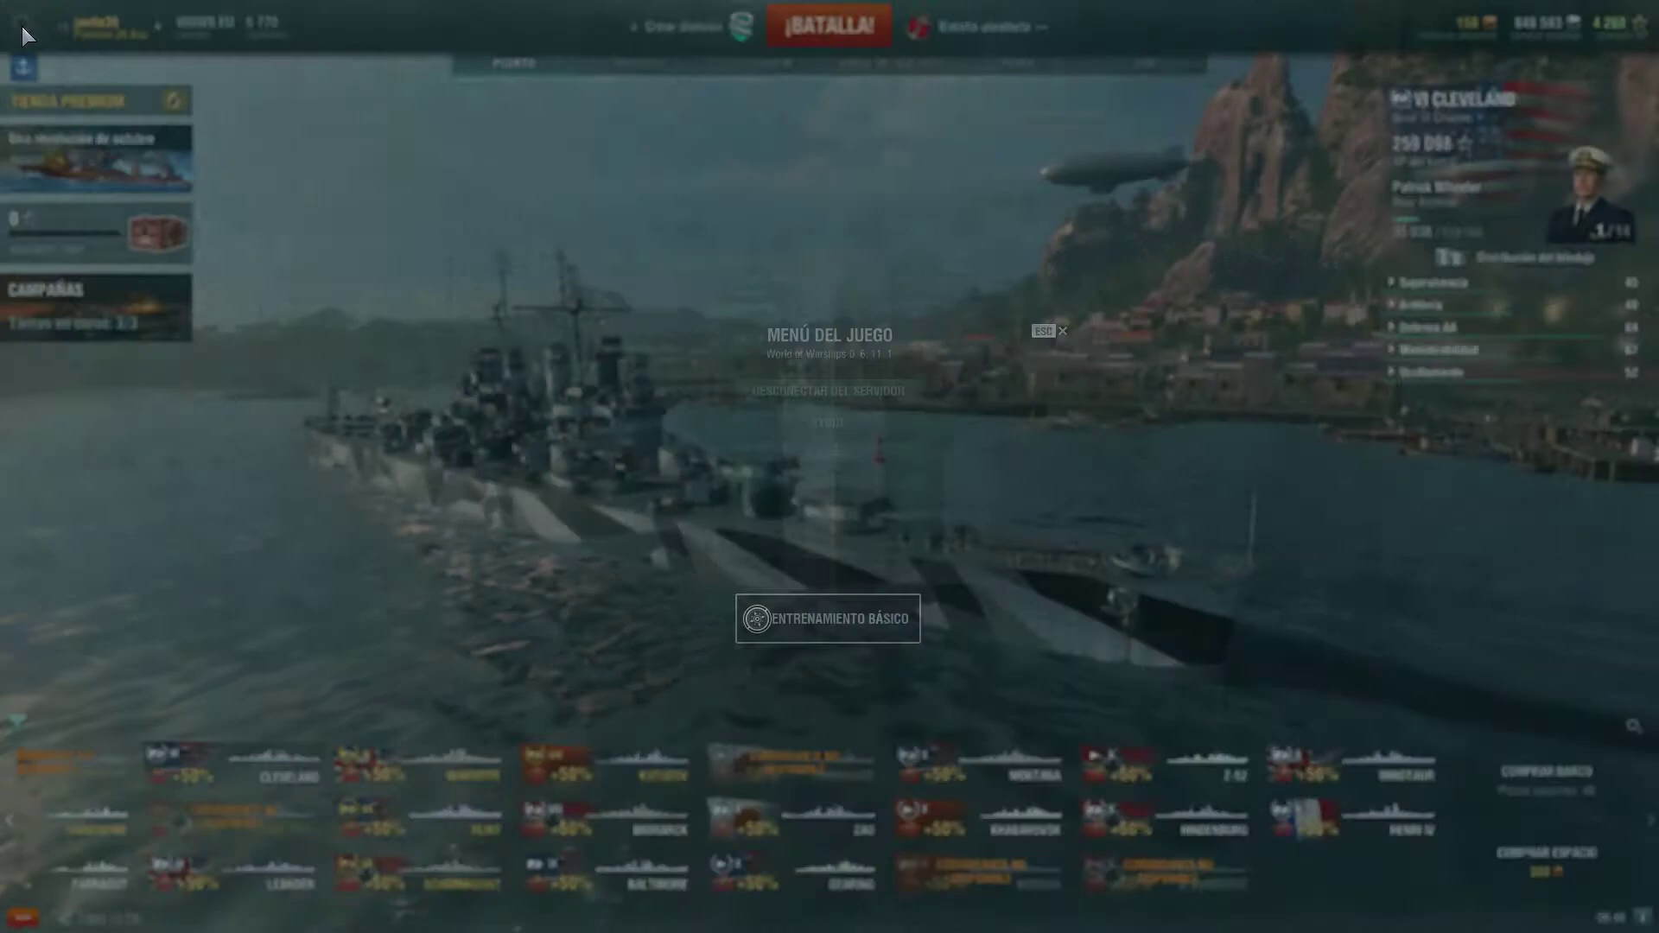
click(835, 450)
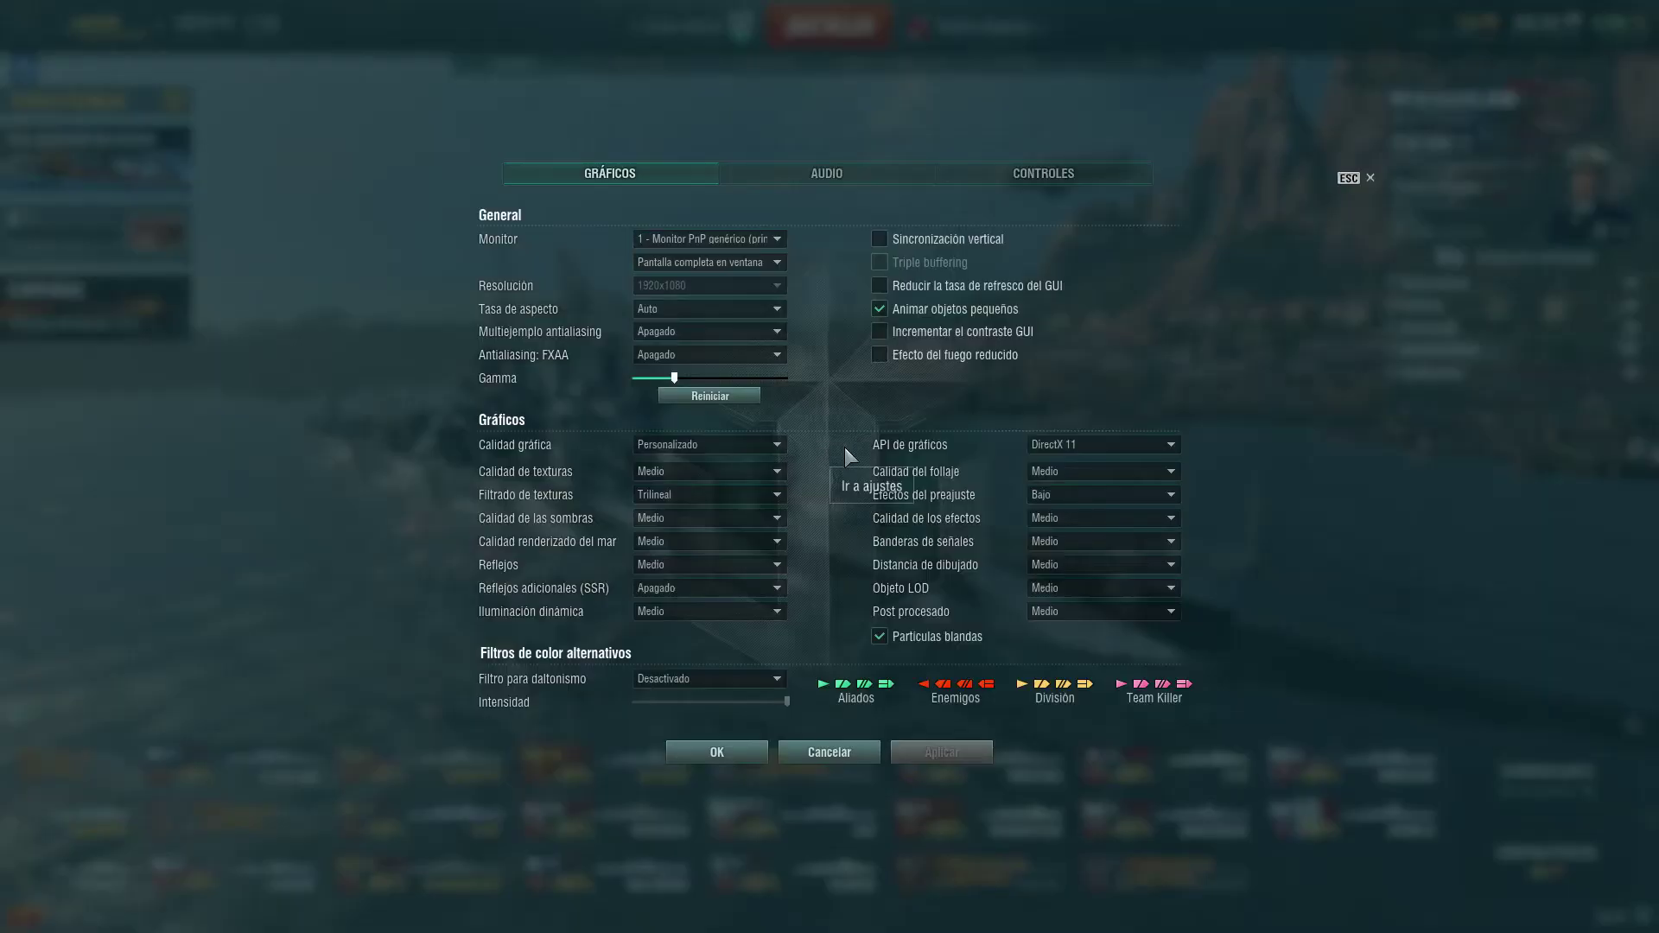
click(1038, 178)
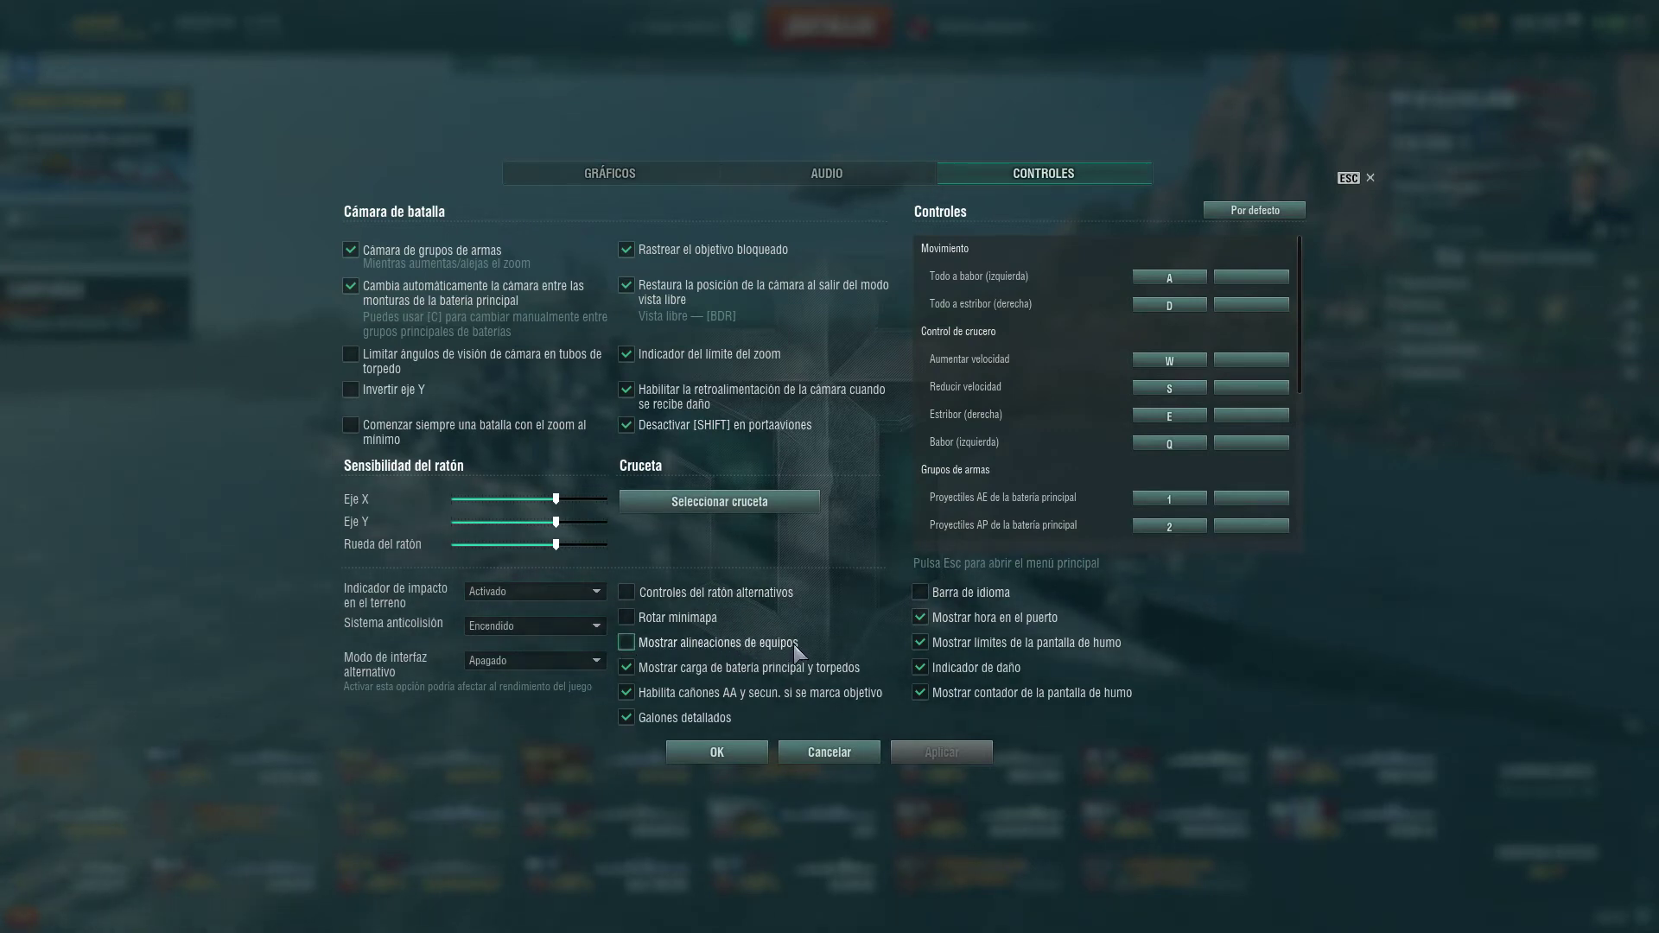
click(629, 641)
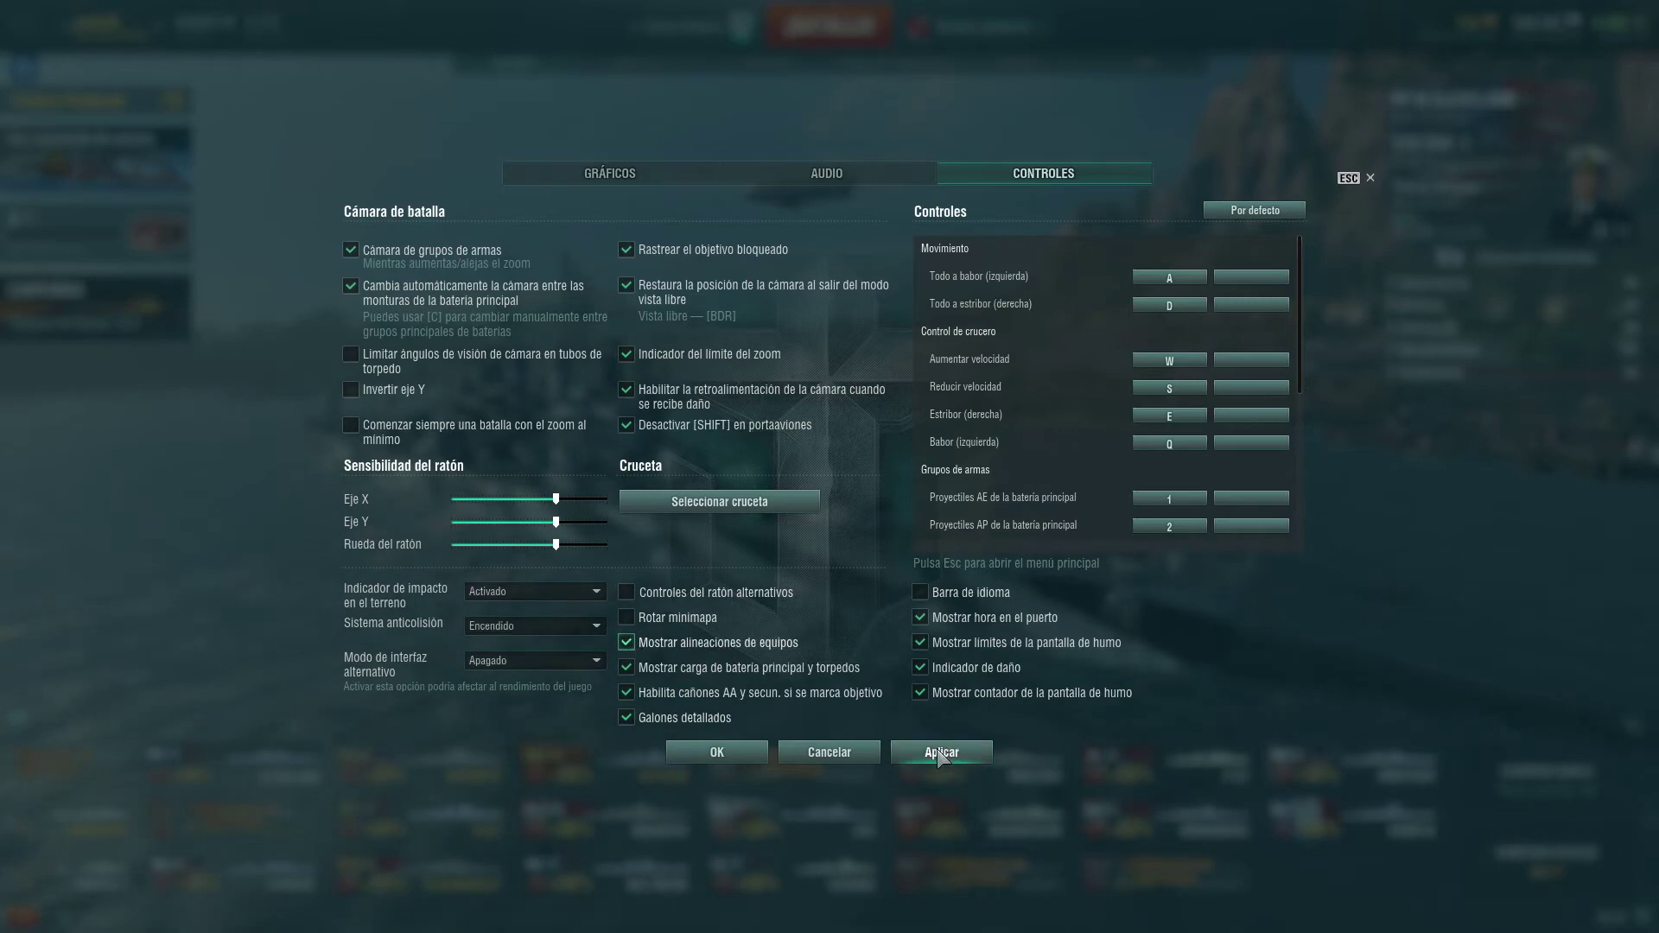
click(719, 752)
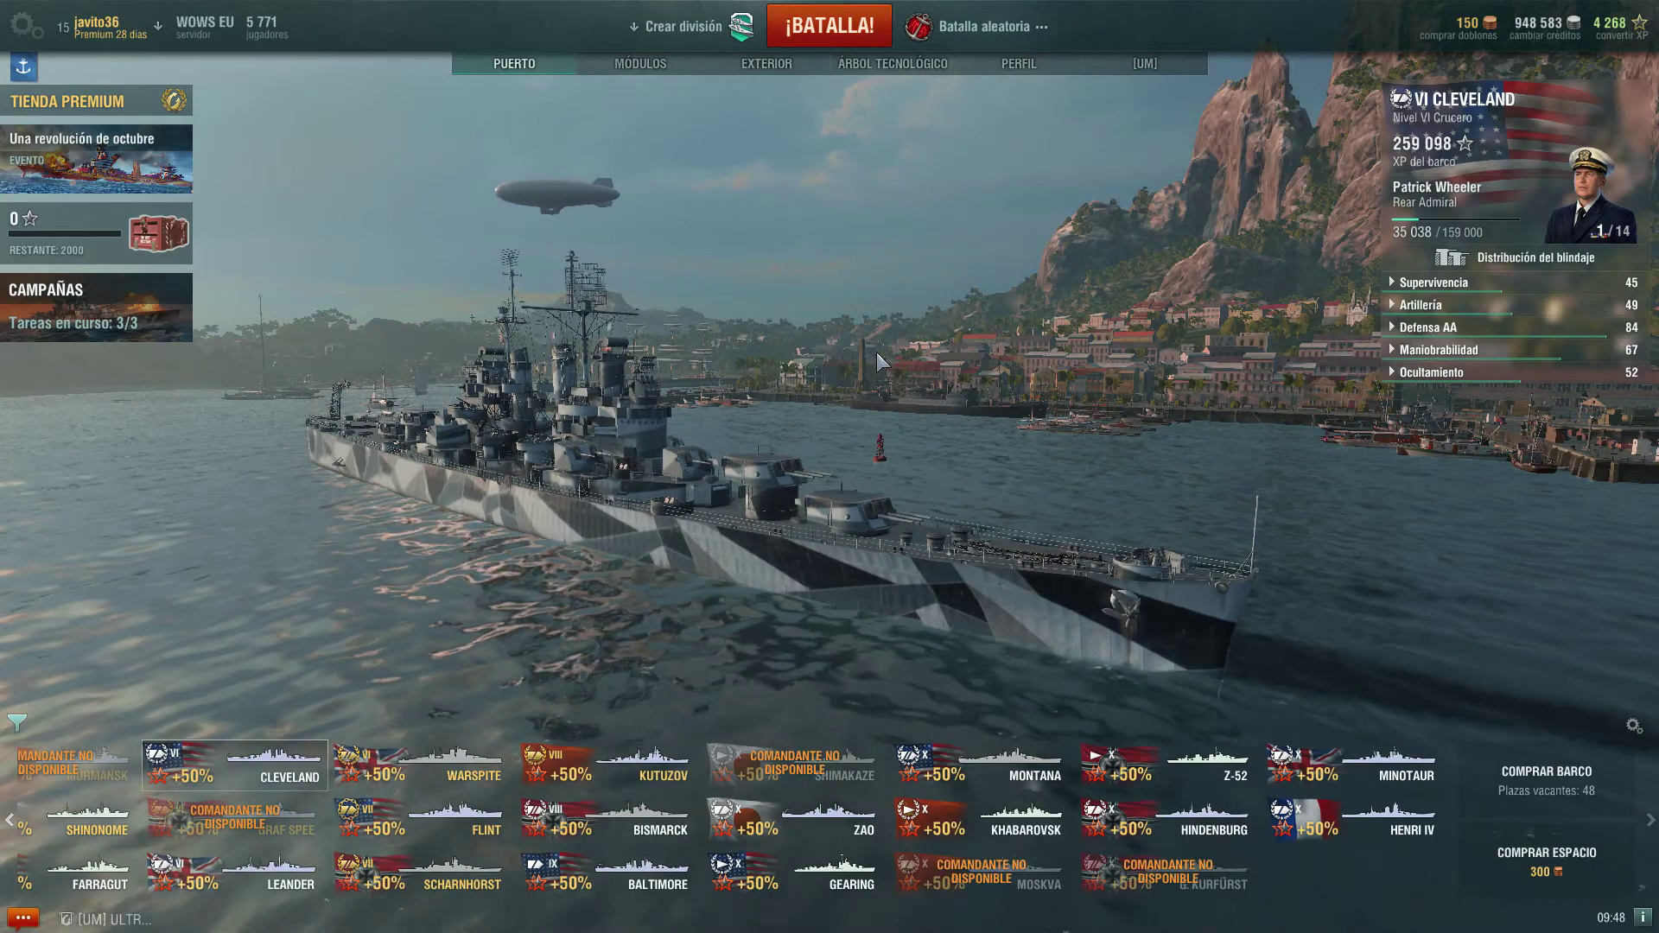
- Choose Entrenamiento as the battle type and enter the list of training battles
click(1024, 28)
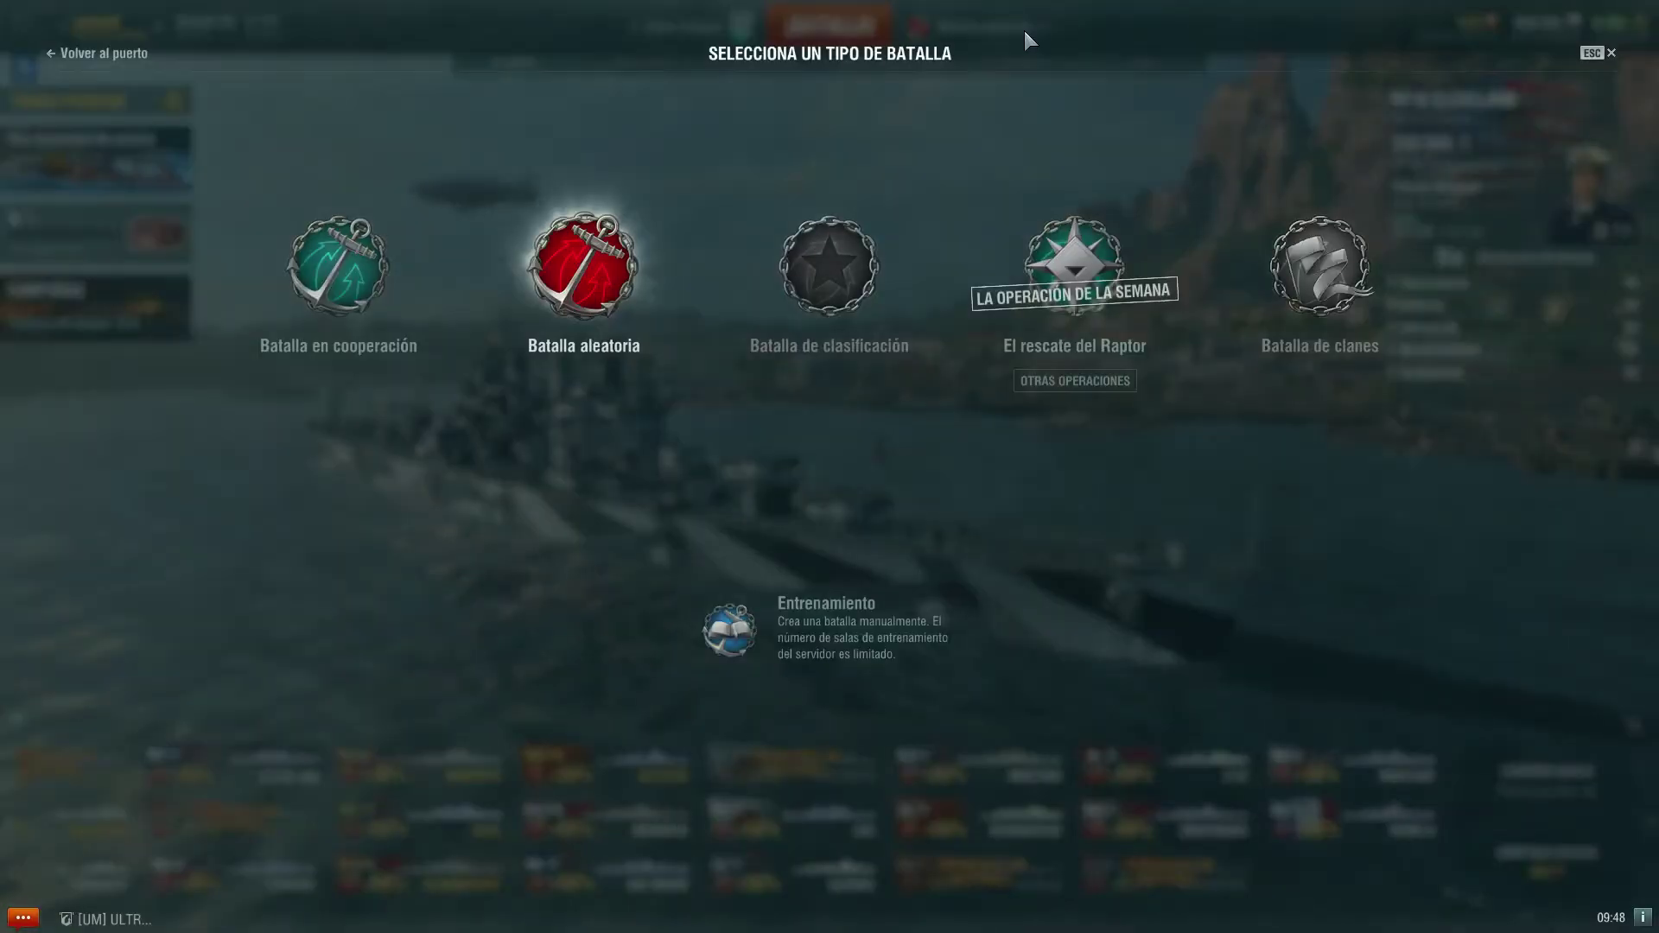
click(812, 636)
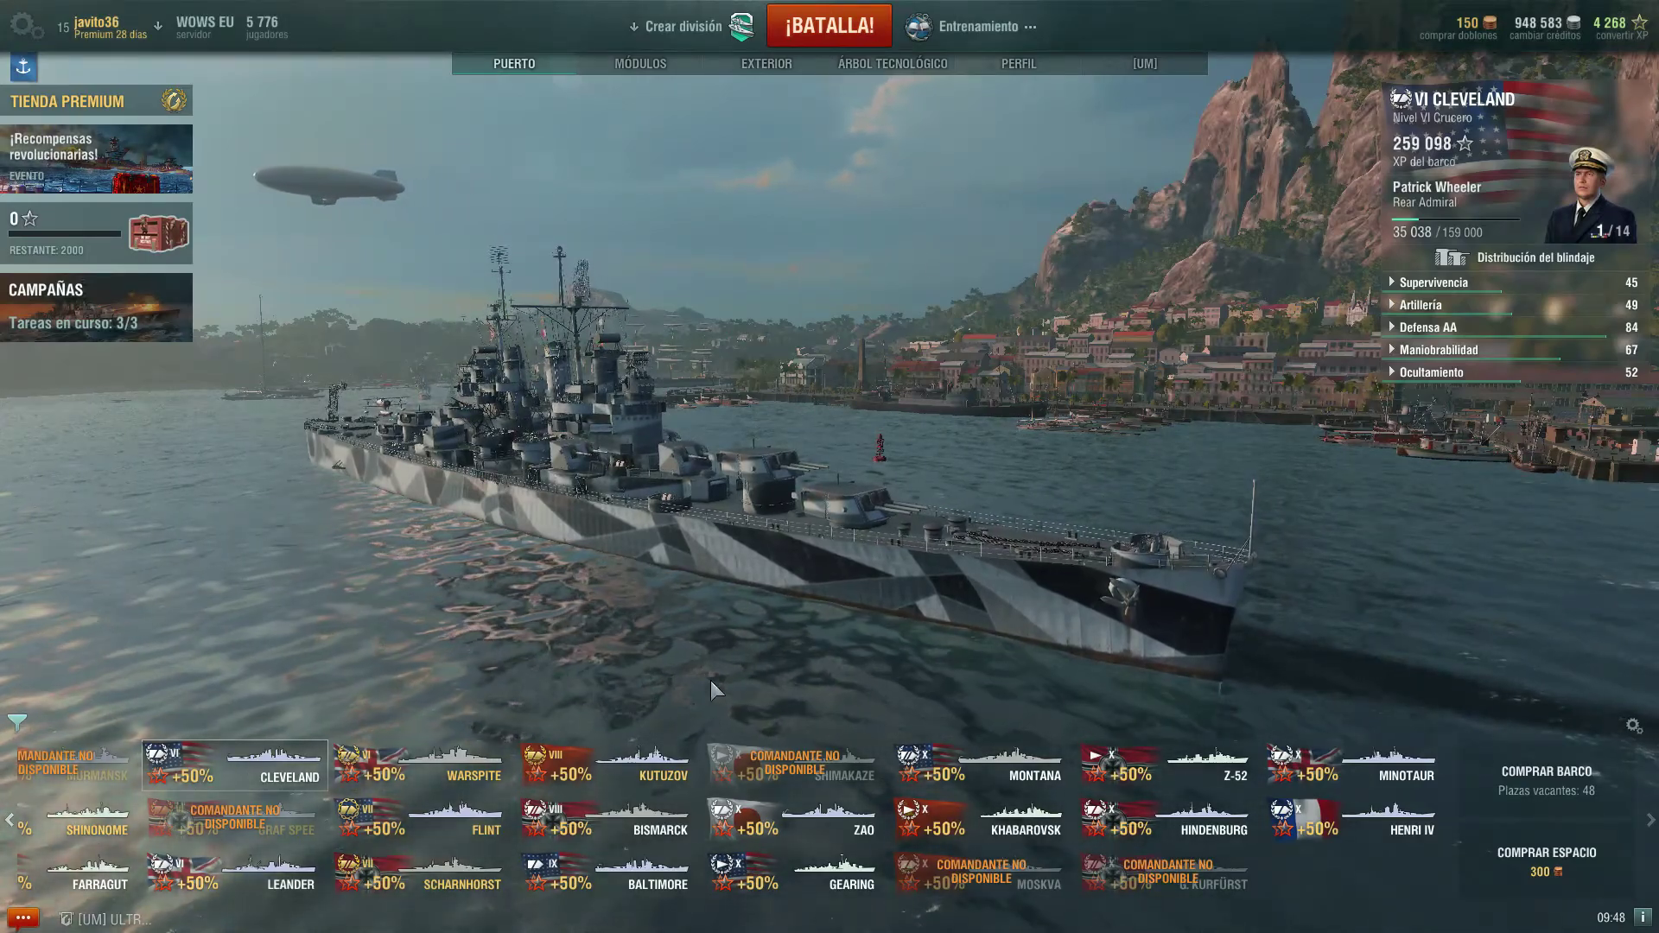
drag(575, 586, 903, 611)
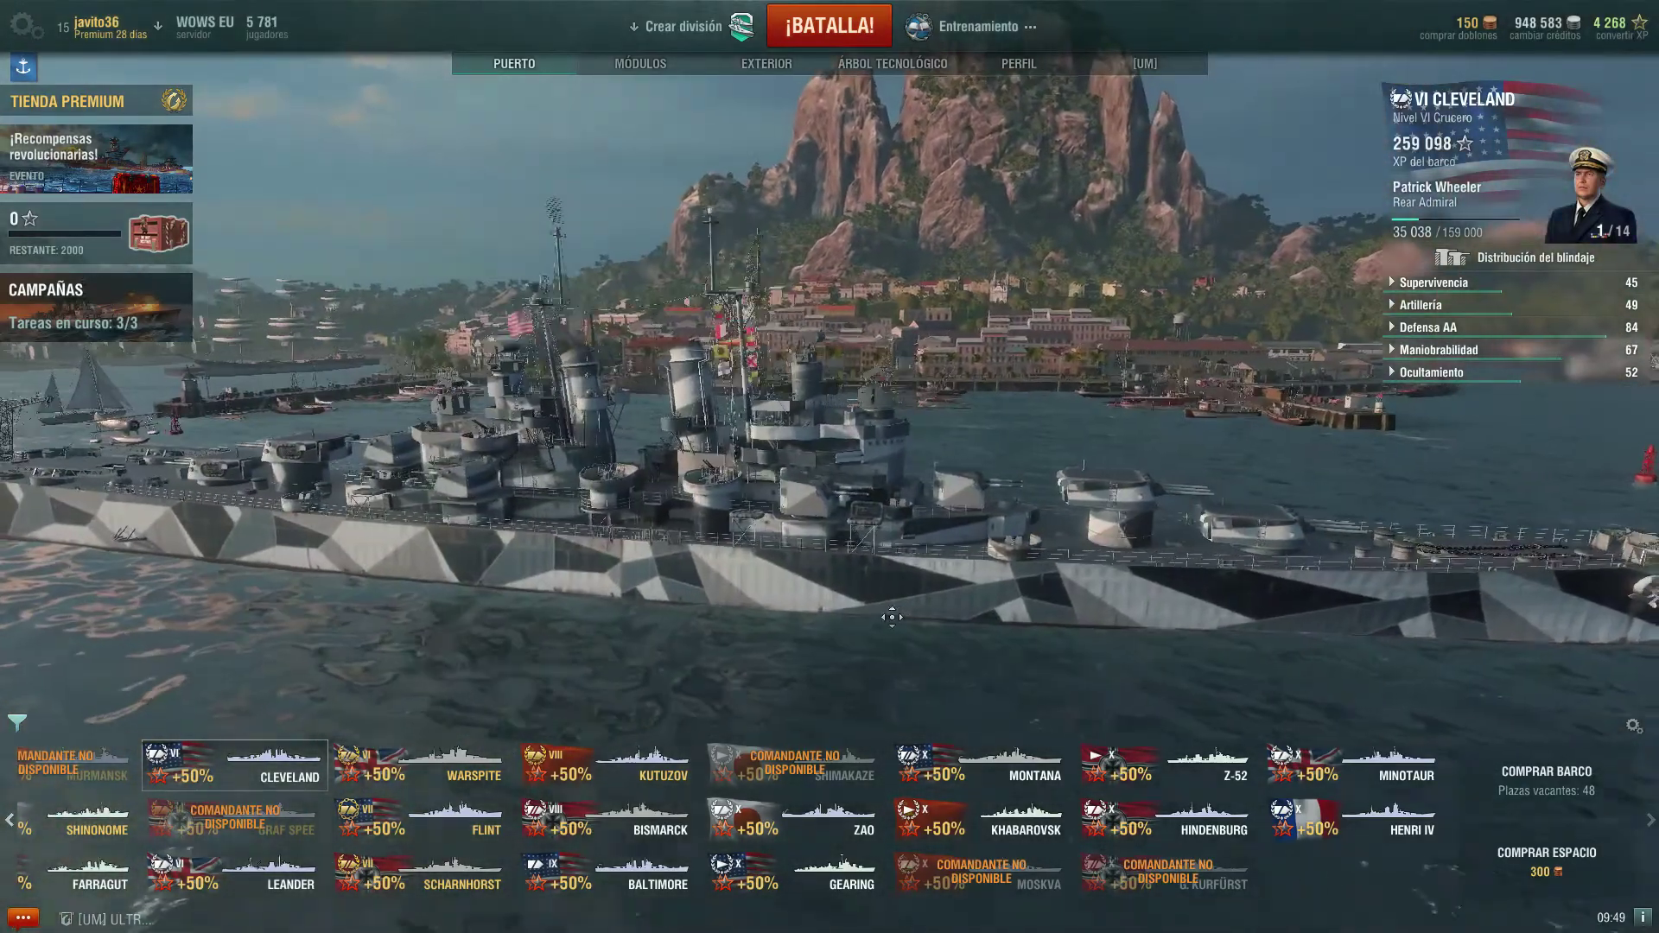
scroll(904, 611, down, 3)
click(842, 30)
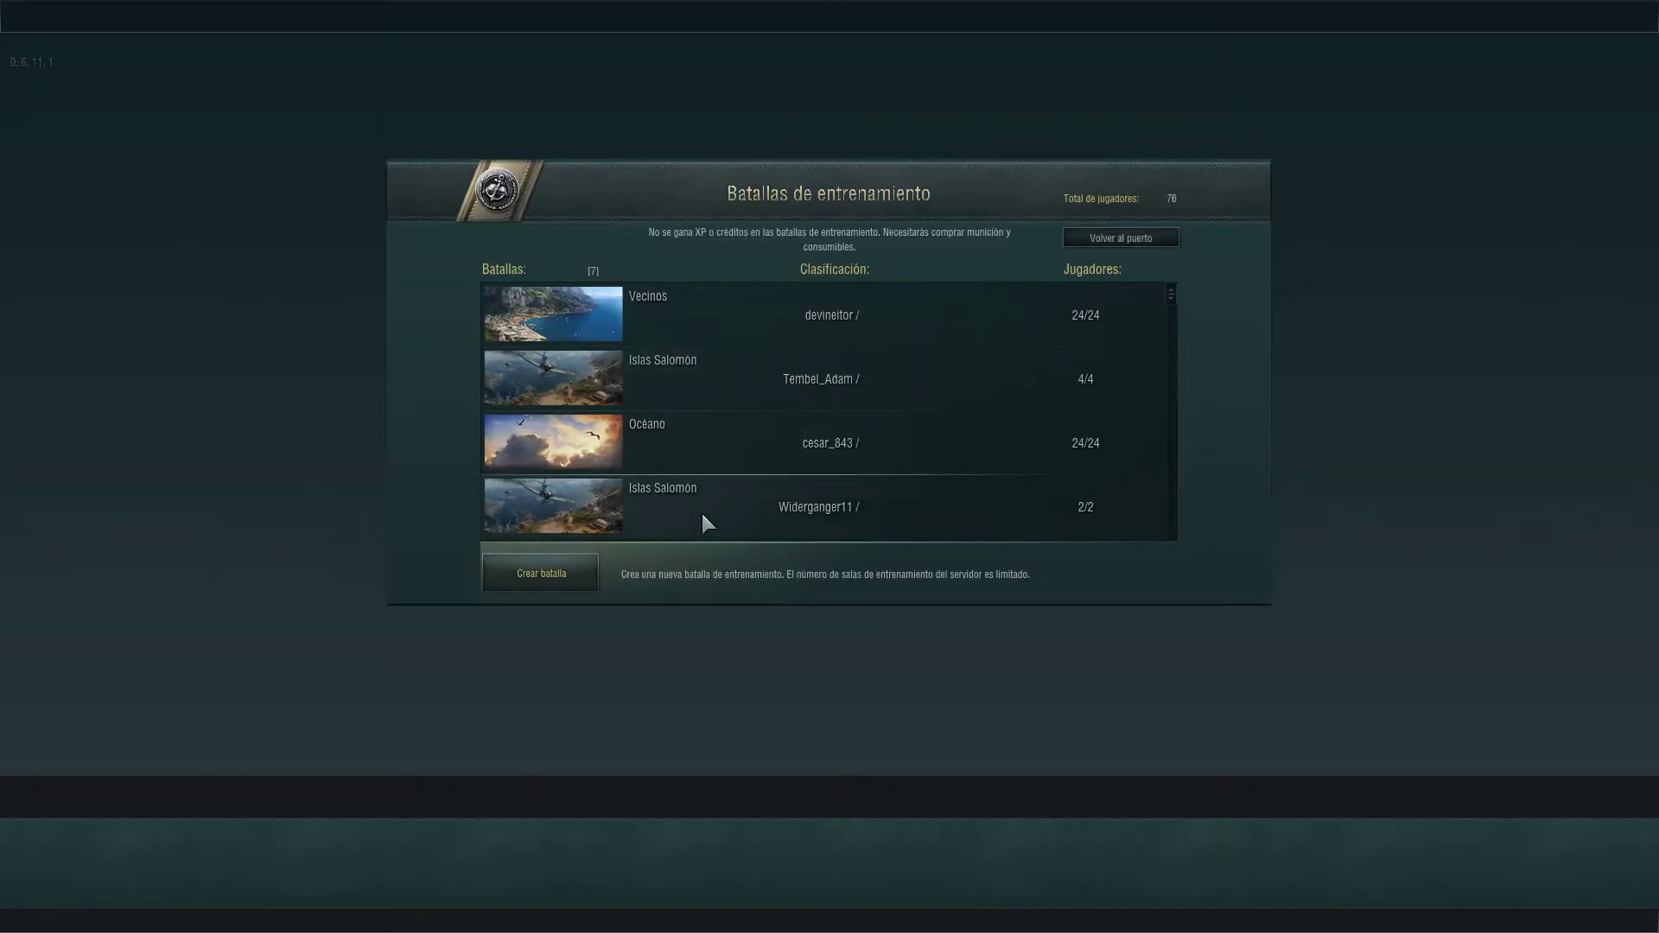
- Create a 1X1 Dominación training battle on the Océano map with Establecer por defecto enabled
click(542, 572)
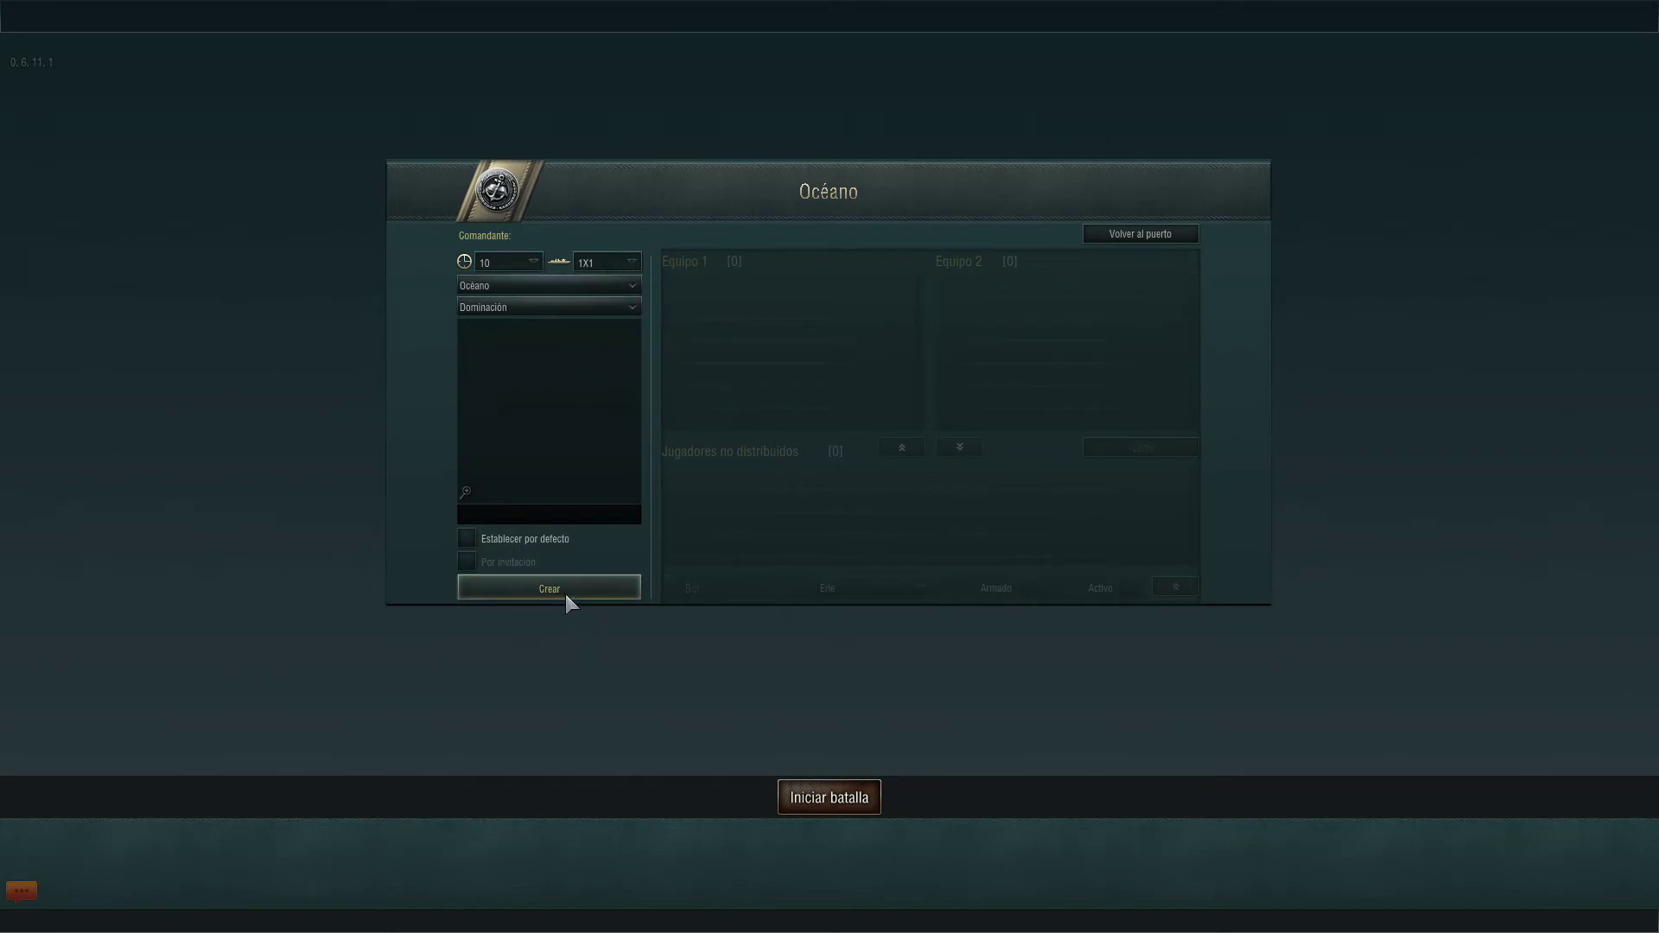
click(467, 539)
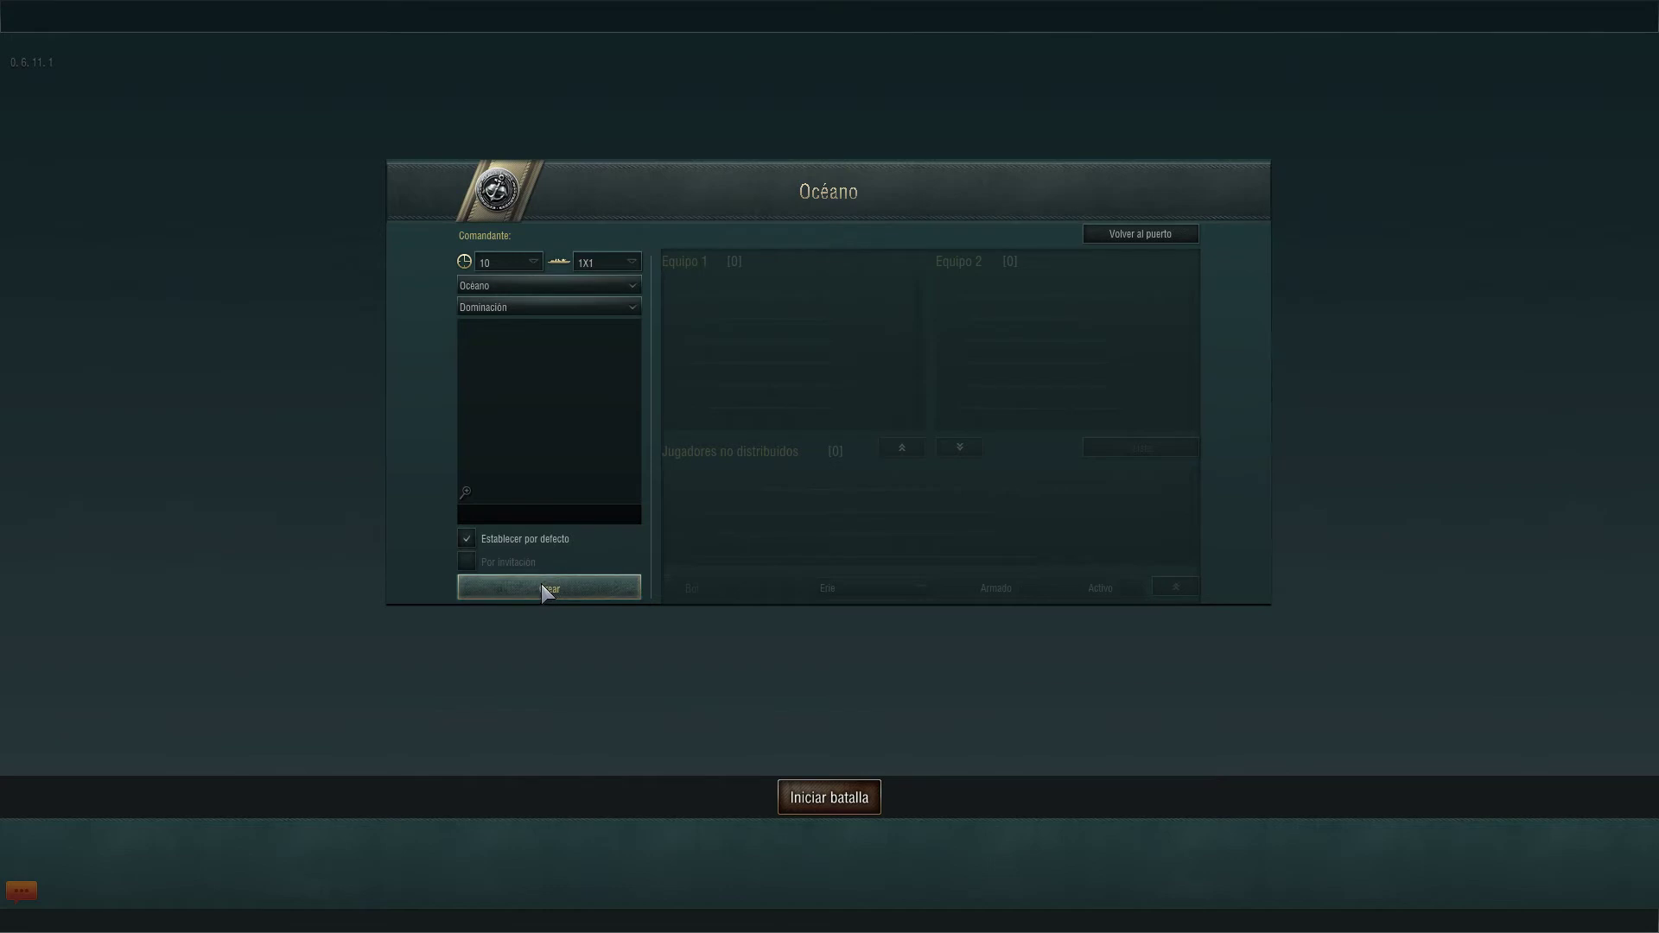
click(541, 584)
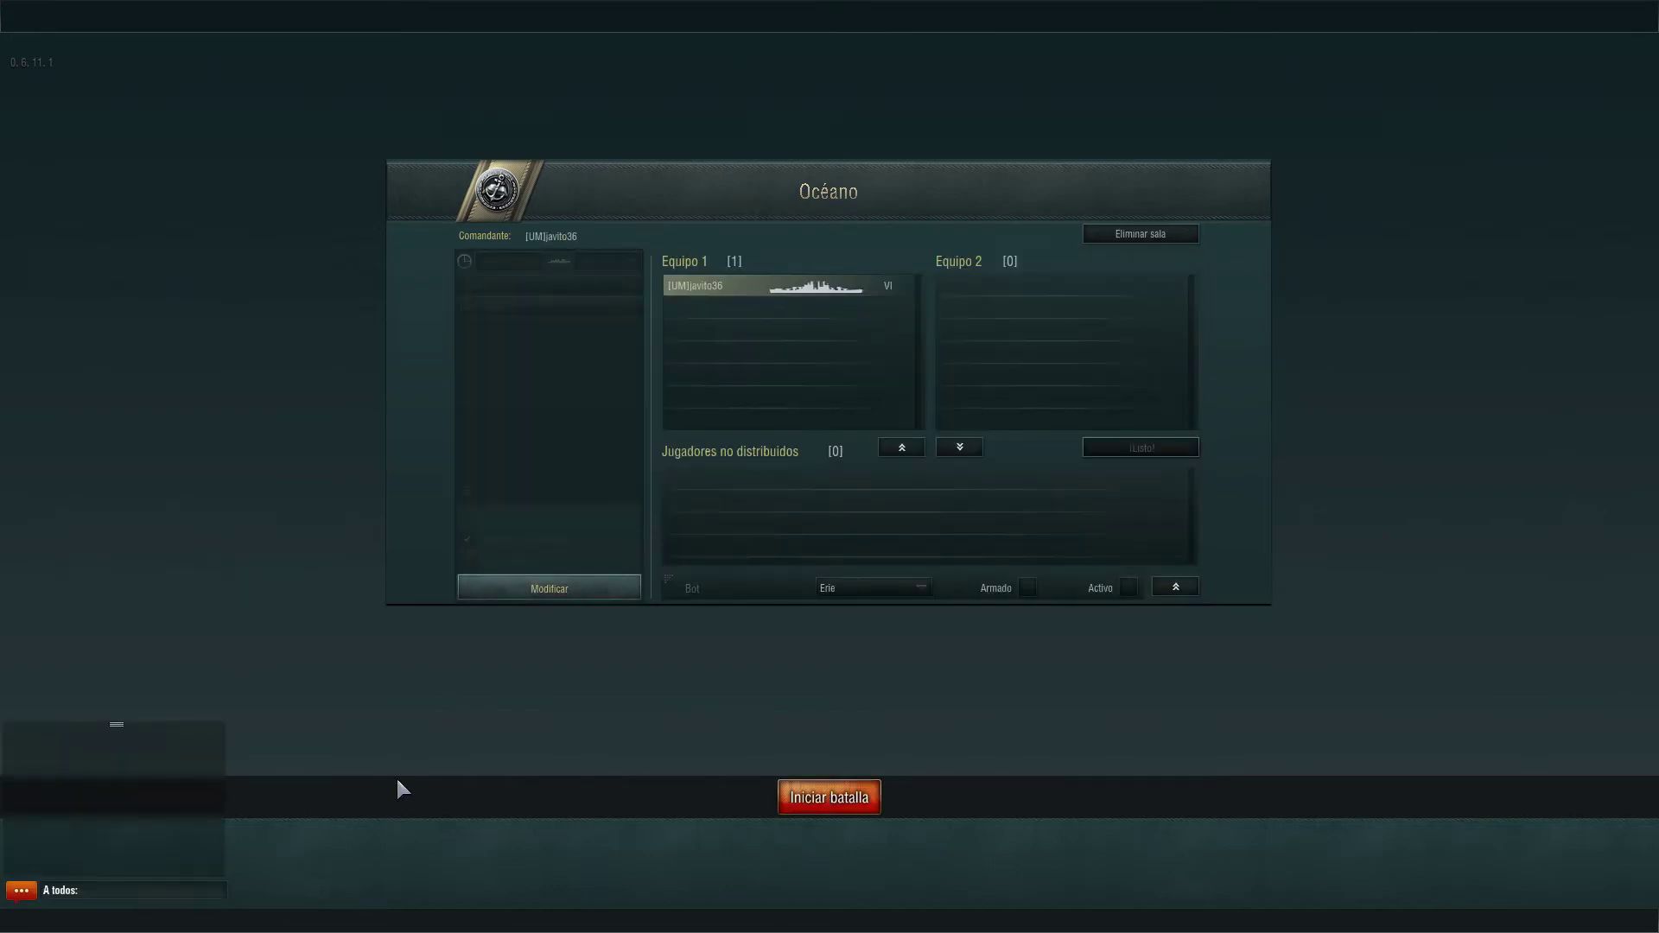
- Browse the available bot ships and add an Erie bot to the training room
click(857, 582)
scroll(869, 683, down, 4)
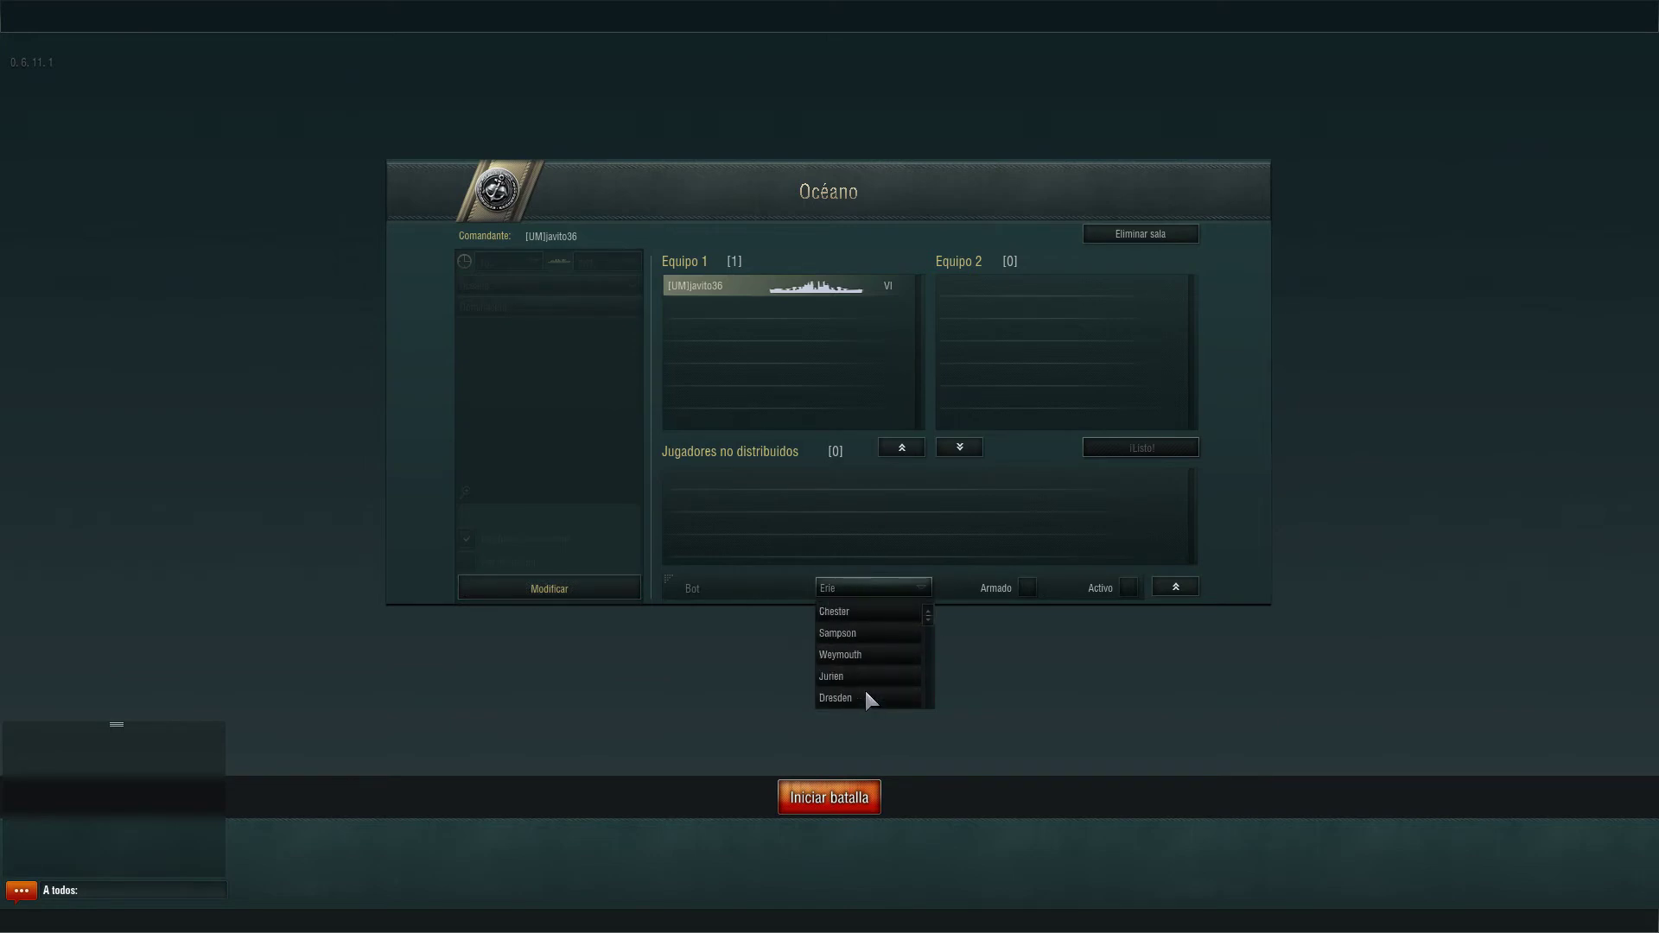
scroll(874, 682, up, 3)
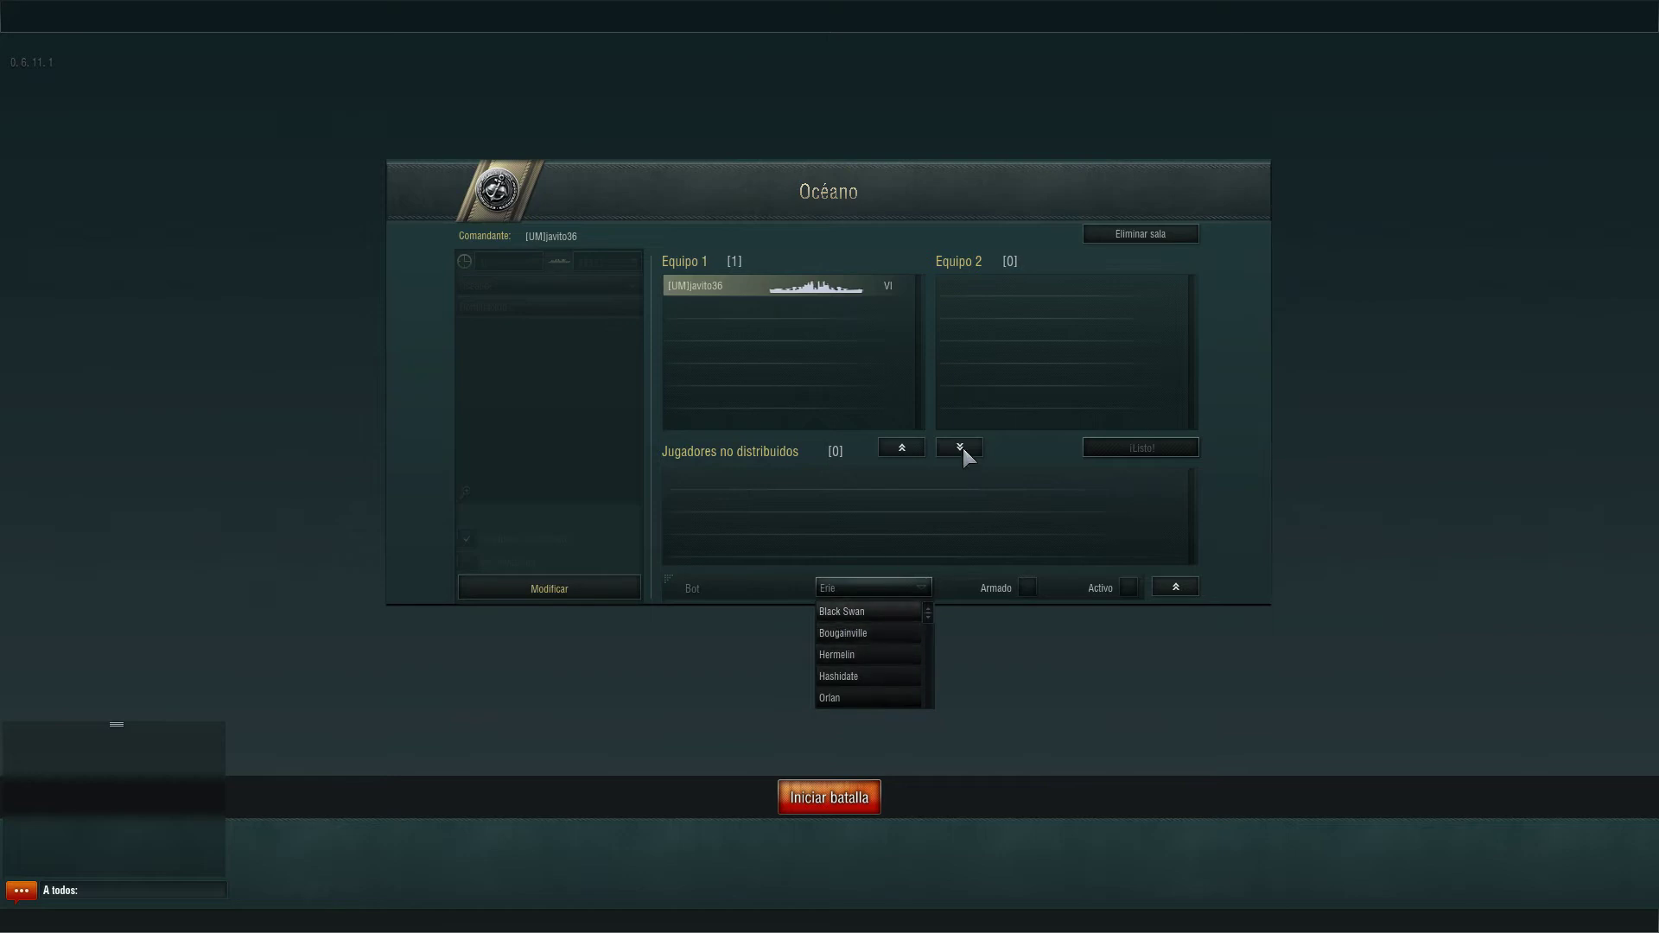
click(835, 588)
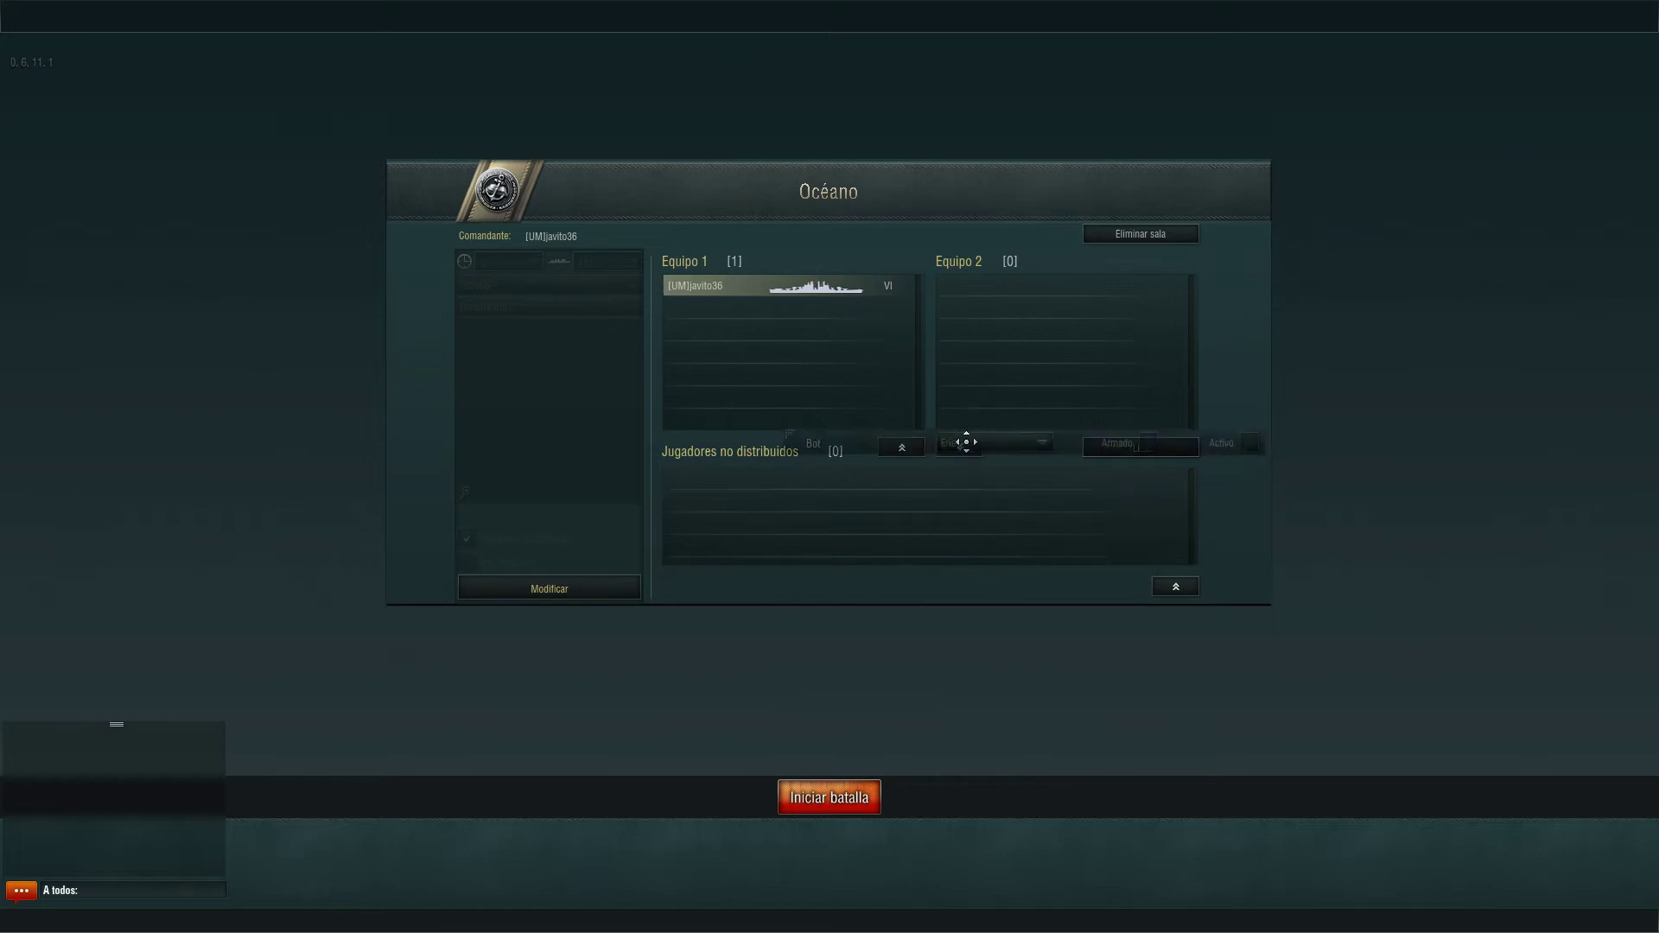